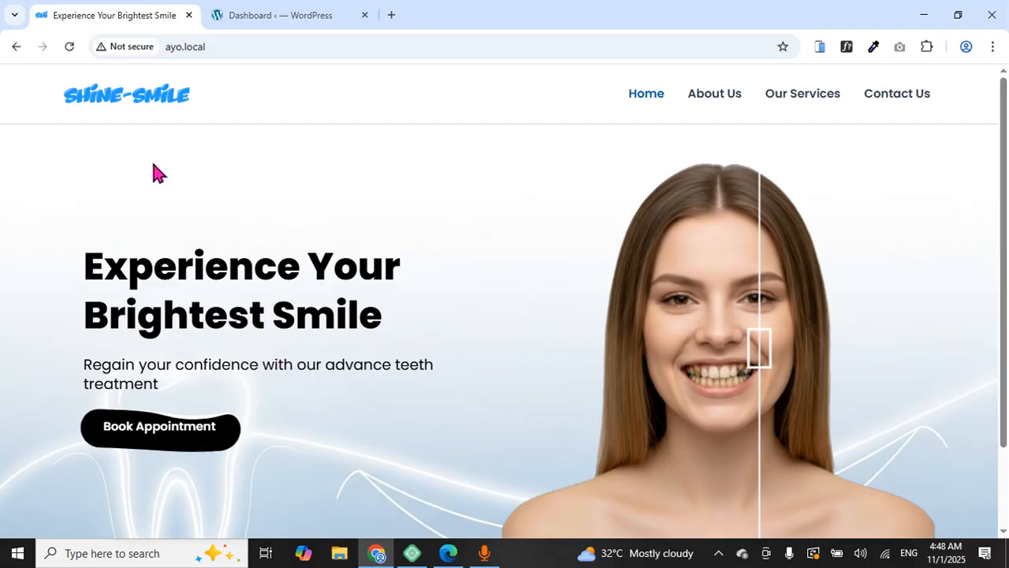
Preview the Shine-Smile homepage at ayo.local inside a phone-sized mobile simulator frame
{"action": "left_click", "coordinate": [821, 47]}
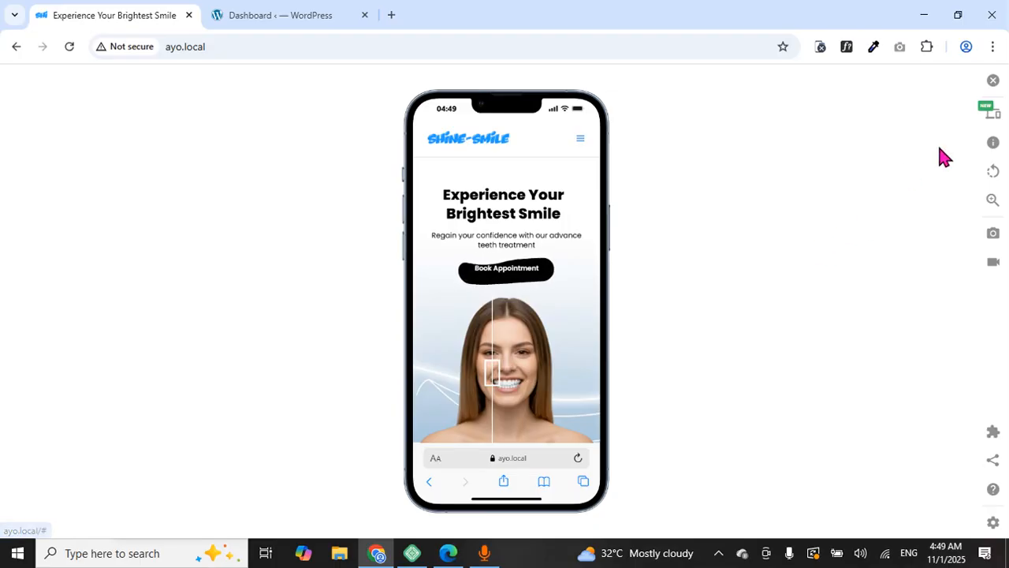
Switch the simulated device to an iPad Air 4 and drag the before/after smile divider
{"action": "left_click", "coordinate": [996, 115]}
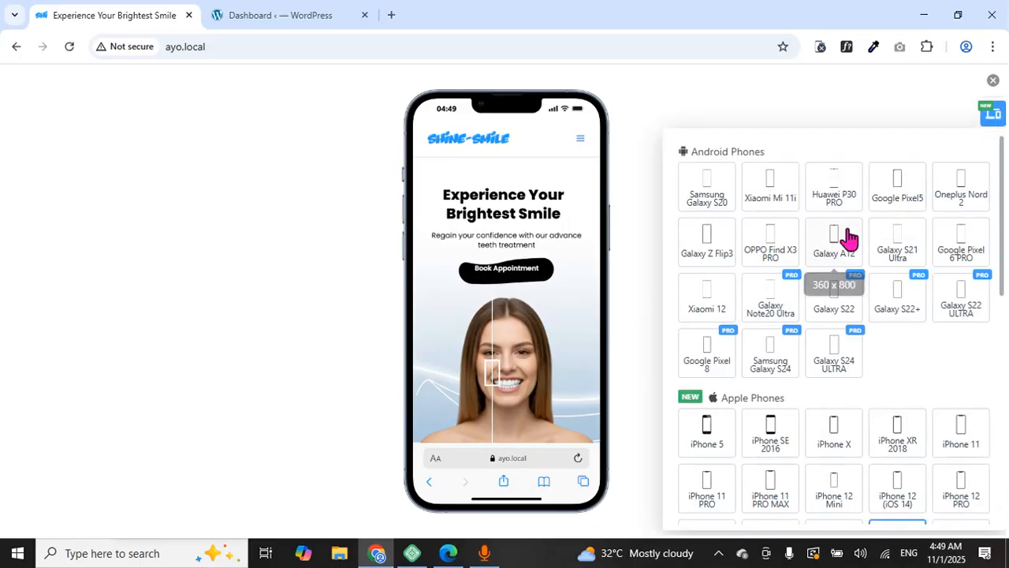
{"action": "scroll", "coordinate": [848, 240], "scroll_direction": "down", "scroll_amount": 5}
{"action": "scroll", "coordinate": [835, 248], "scroll_direction": "down", "scroll_amount": 2}
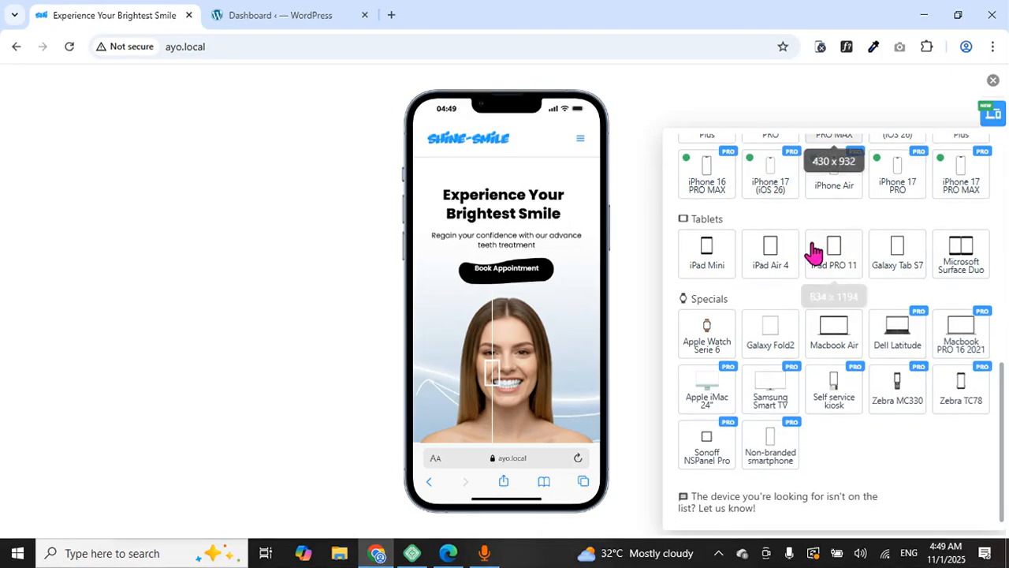
{"action": "left_click", "coordinate": [775, 256]}
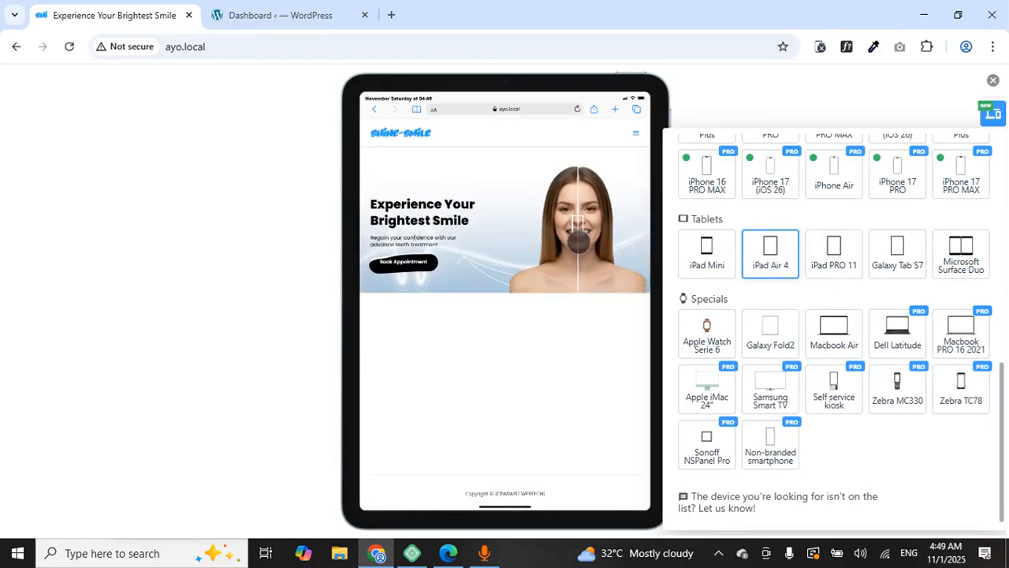
{"action": "mouse_move", "coordinate": [578, 234]}
{"action": "left_mouse_down"}
{"action": "mouse_move", "coordinate": [547, 246]}
{"action": "mouse_move", "coordinate": [578, 254]}
{"action": "mouse_move", "coordinate": [533, 234]}
{"action": "mouse_move", "coordinate": [575, 228]}
{"action": "mouse_move", "coordinate": [563, 222]}
{"action": "left_mouse_up"}
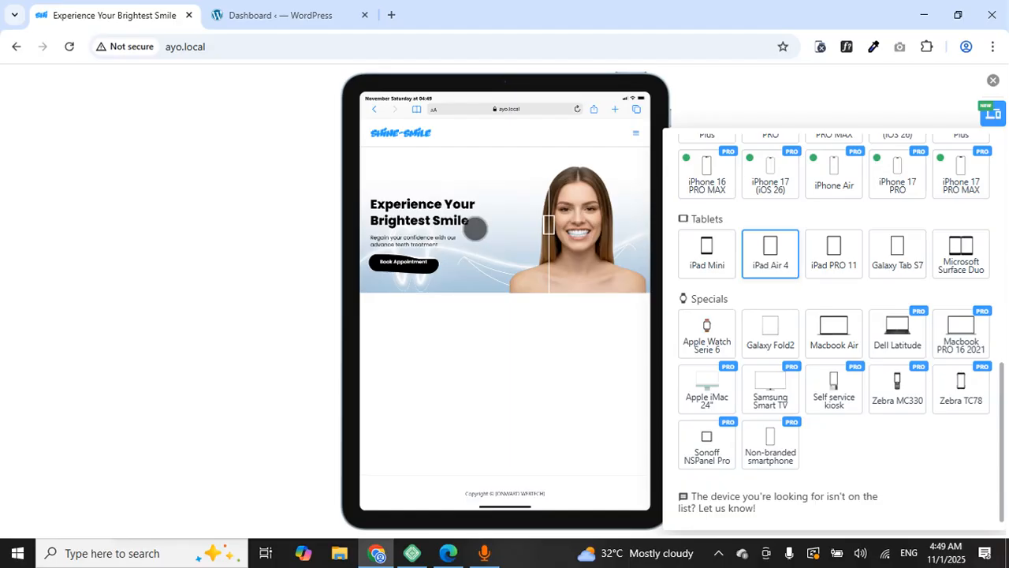
Disable the mobile simulator so the homepage shows at full desktop width
{"action": "left_click", "coordinate": [995, 81]}
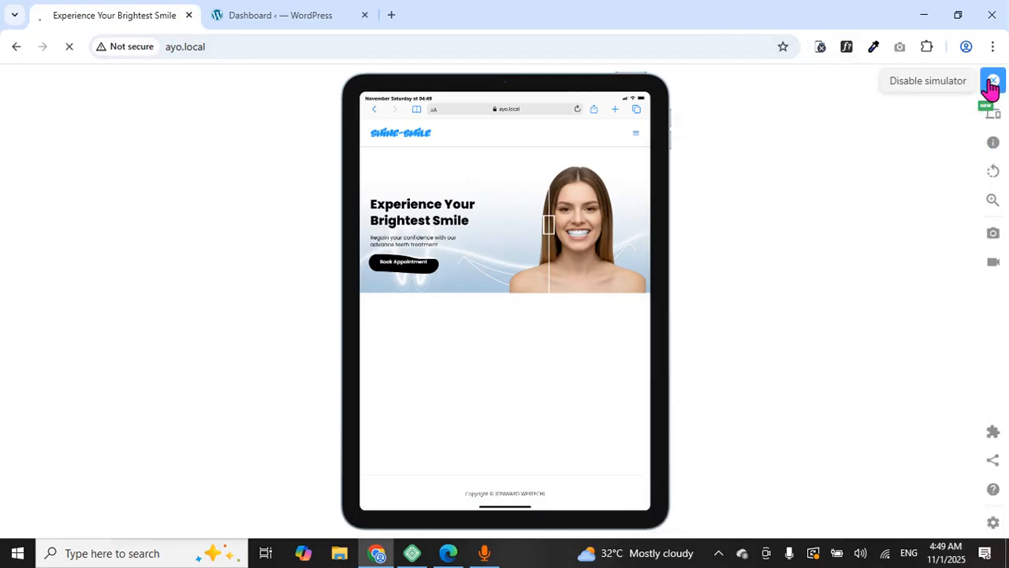
{"action": "left_click", "coordinate": [824, 44]}
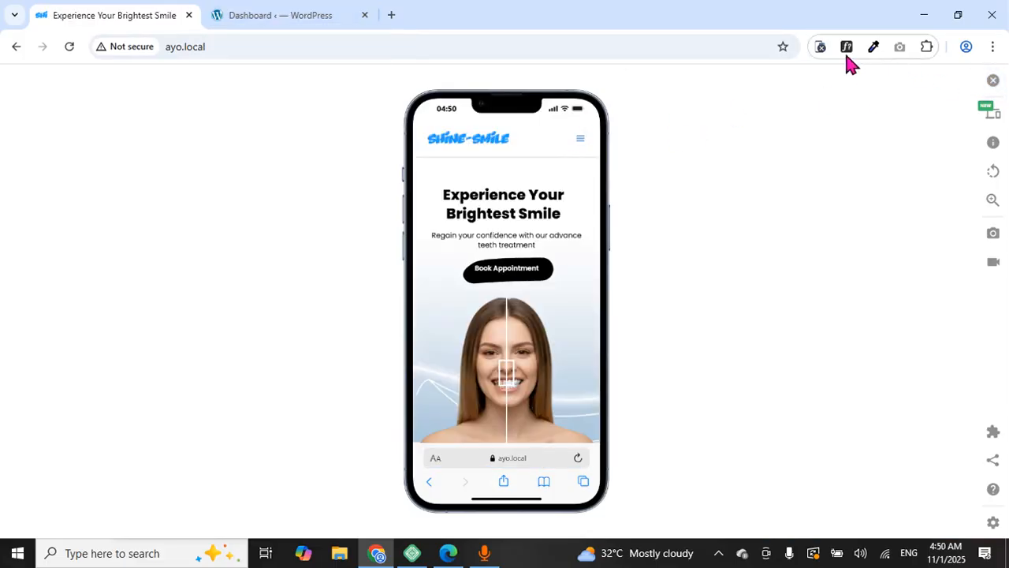
{"action": "left_click", "coordinate": [822, 49]}
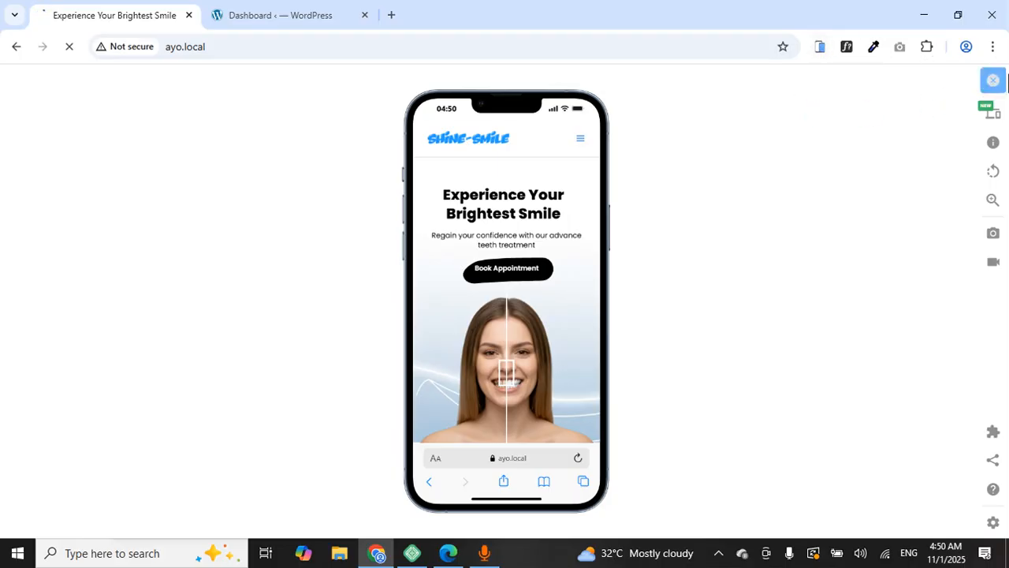
{"action": "left_click", "coordinate": [995, 81]}
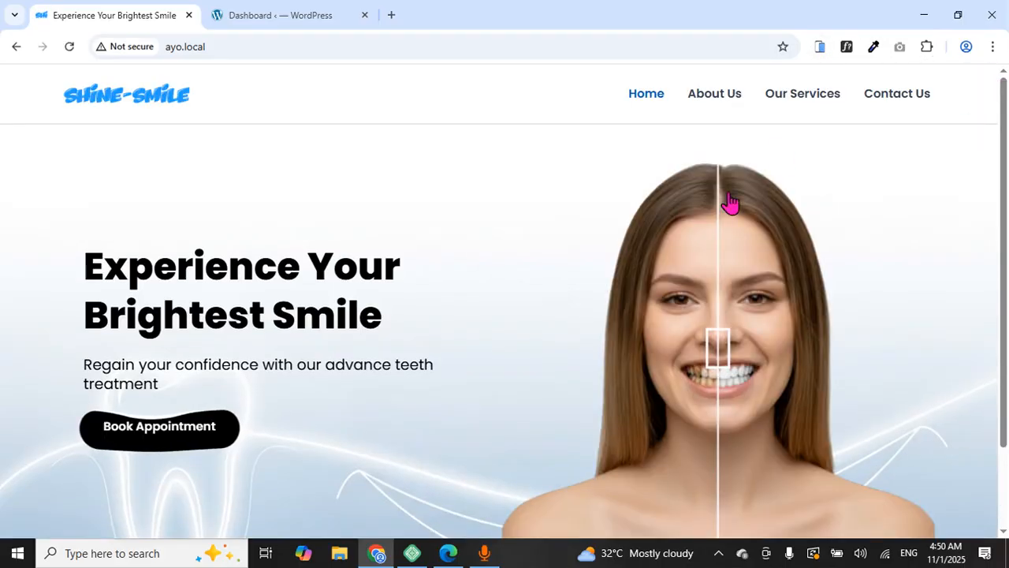
{"action": "scroll", "coordinate": [277, 209], "scroll_direction": "down", "scroll_amount": 2}
{"action": "scroll", "coordinate": [276, 197], "scroll_direction": "up", "scroll_amount": 2}
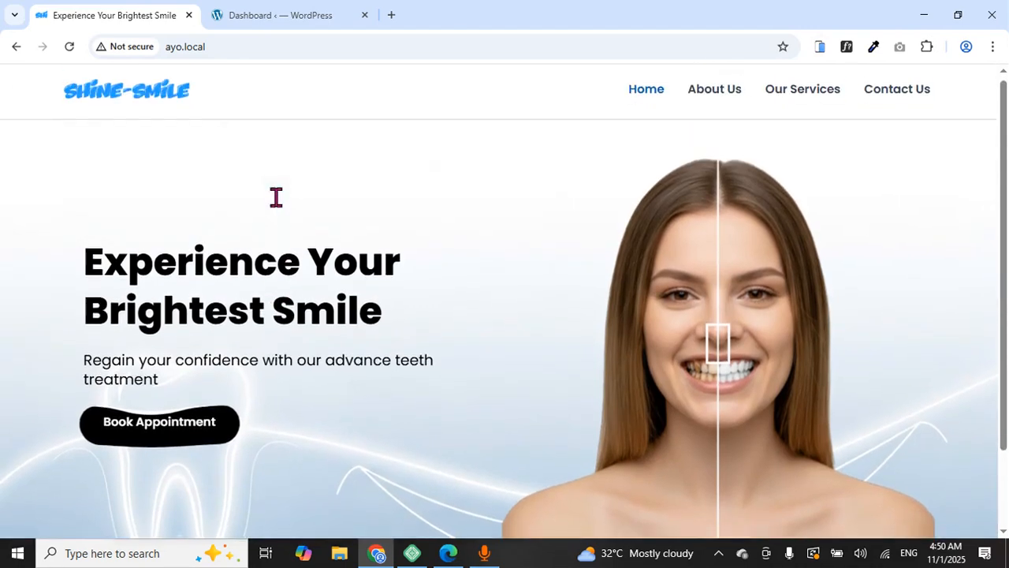
{"action": "scroll", "coordinate": [331, 189], "scroll_direction": "down", "scroll_amount": 2}
{"action": "scroll", "coordinate": [383, 178], "scroll_direction": "up", "scroll_amount": 2}
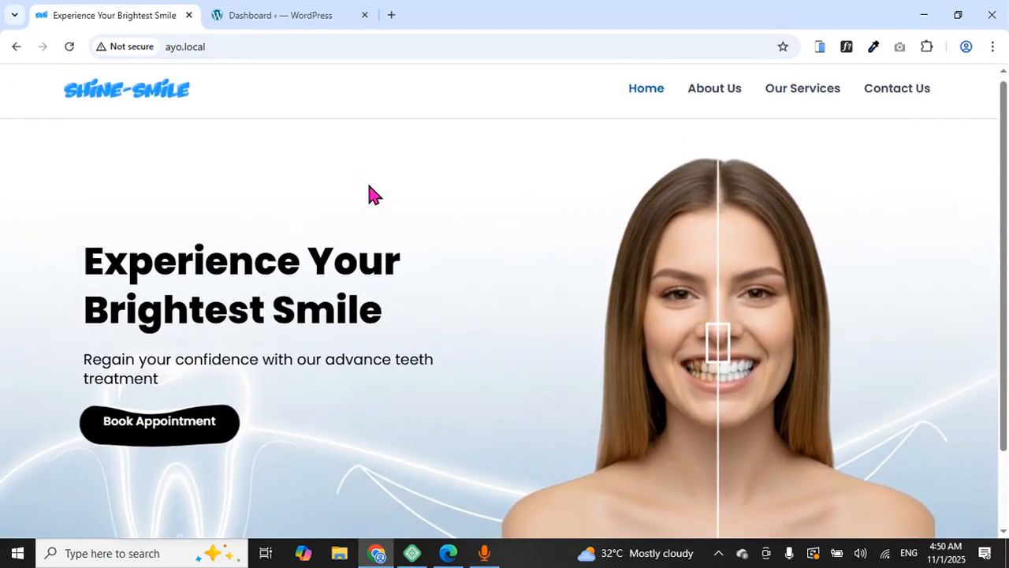
{"action": "left_click", "coordinate": [276, 17]}
Dismiss the Kadence setup banner and bring up the Installed Plugins list
{"action": "scroll", "coordinate": [479, 146], "scroll_direction": "down", "scroll_amount": 3}
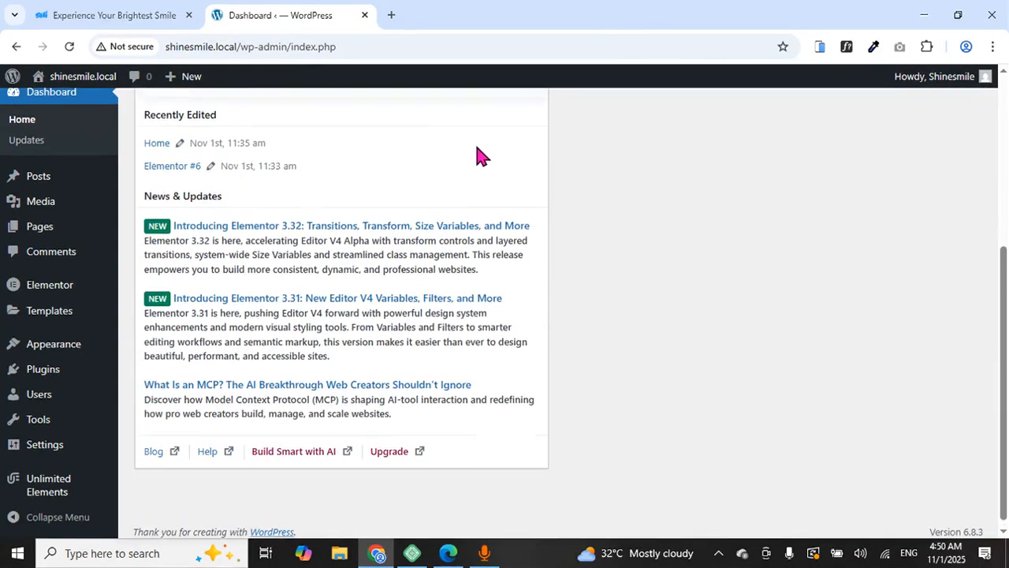
{"action": "scroll", "coordinate": [477, 148], "scroll_direction": "up", "scroll_amount": 4}
{"action": "left_click", "coordinate": [968, 146]}
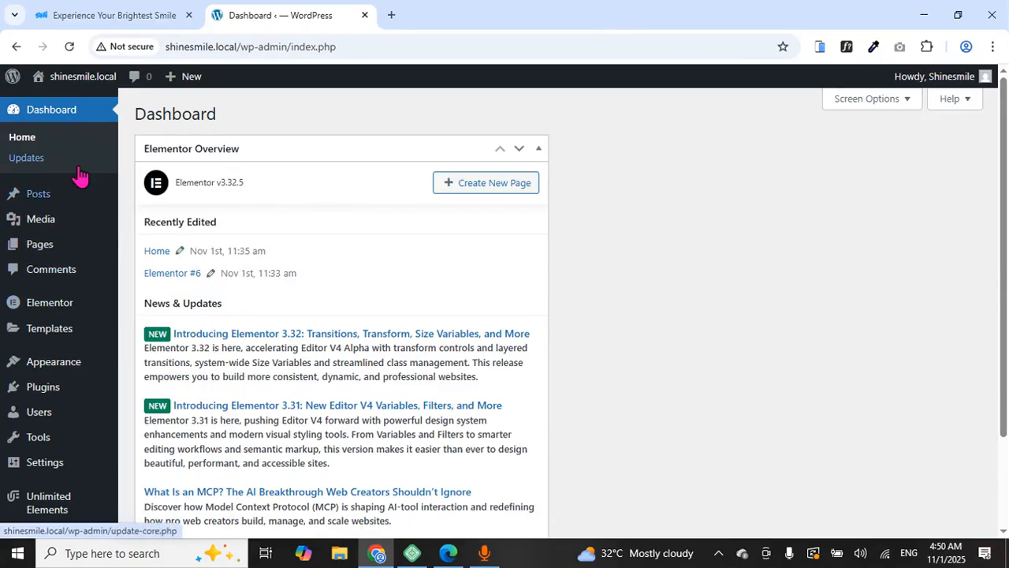
{"action": "left_click", "coordinate": [52, 390]}
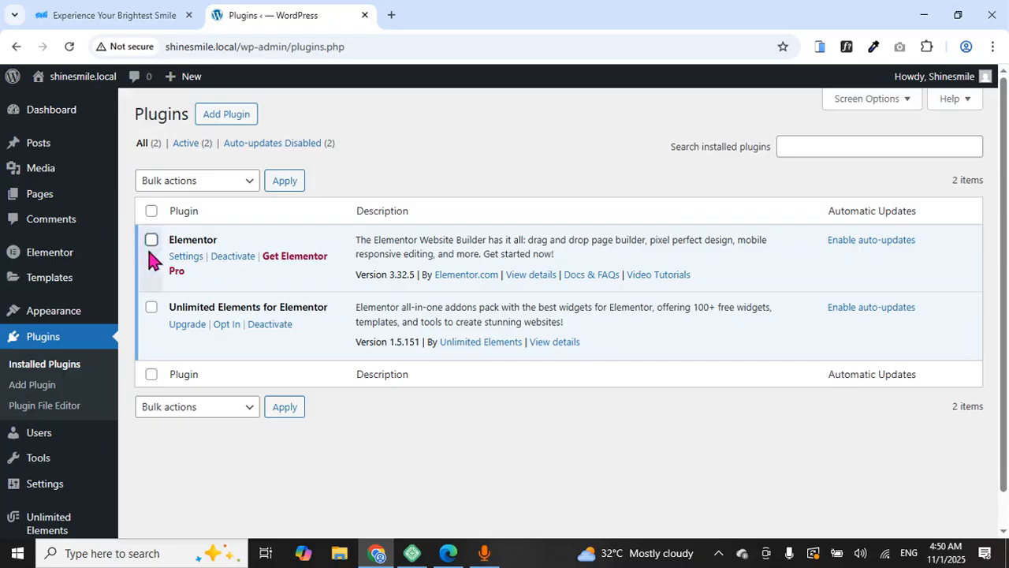
Search Add Plugins for 'elementor' and confirm Elementor Website Builder shows as Active
{"action": "left_click", "coordinate": [218, 126]}
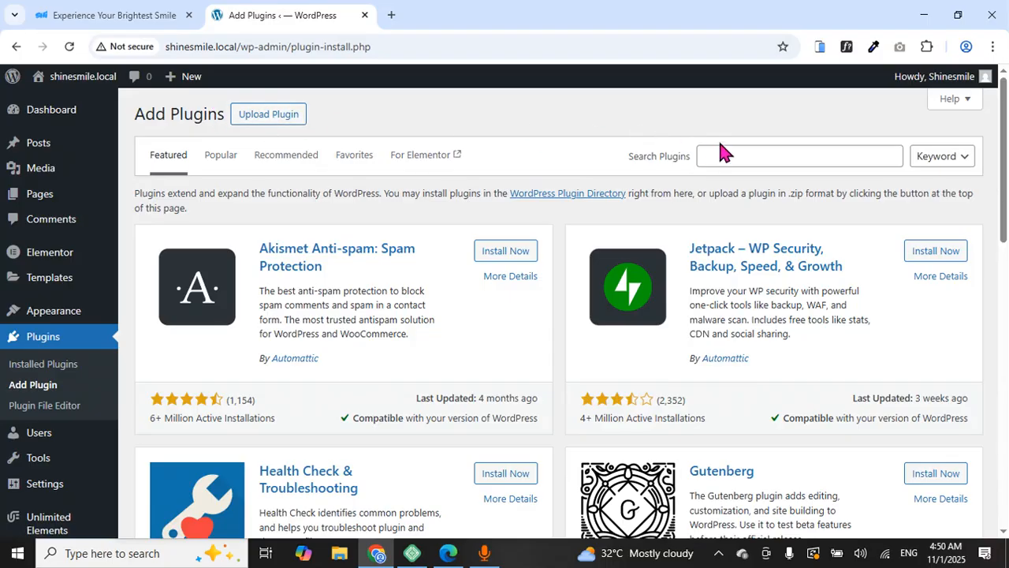
{"action": "left_click", "coordinate": [723, 149]}
{"action": "left_click", "coordinate": [810, 218]}
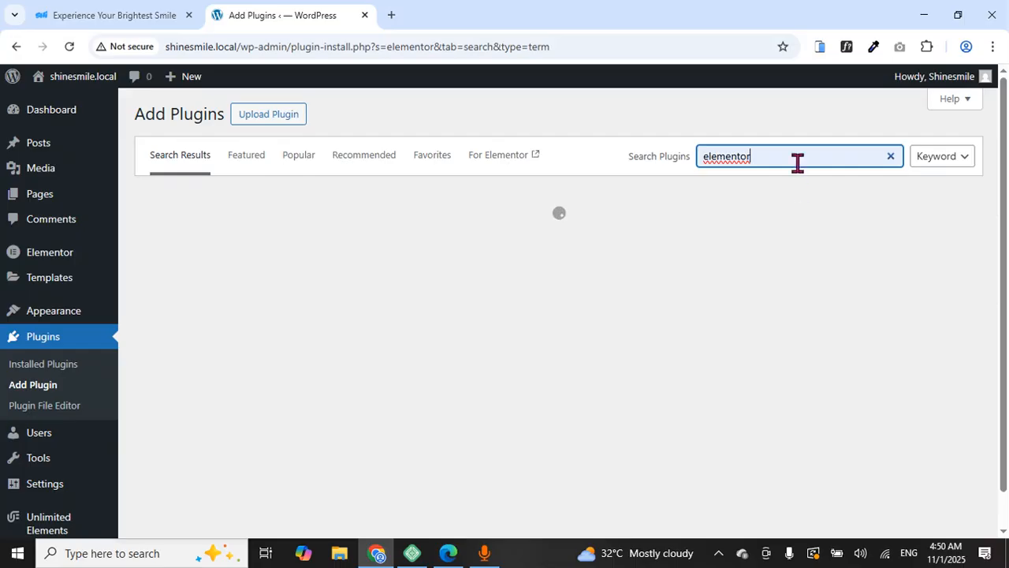
{"action": "left_click", "coordinate": [483, 500]}
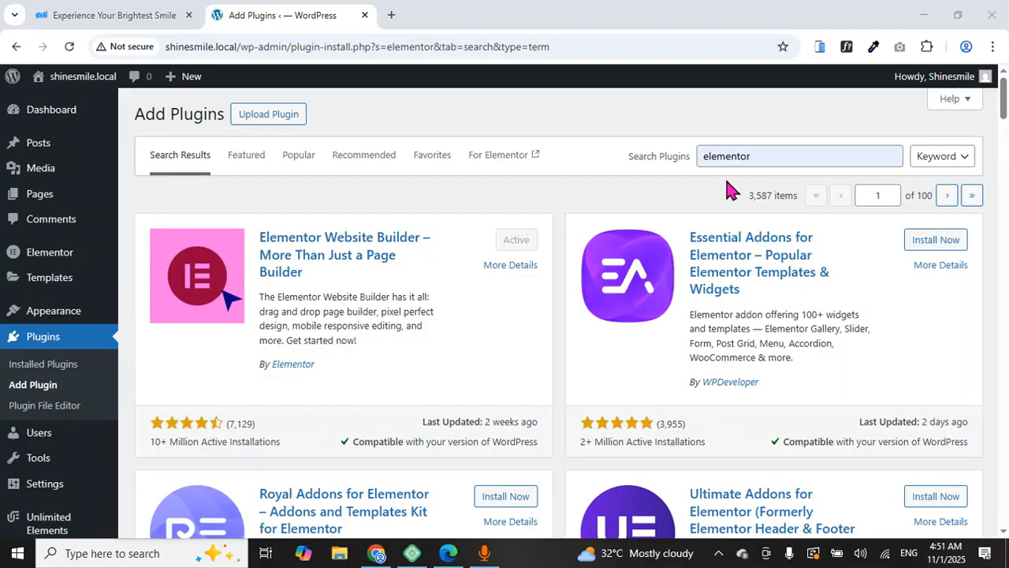
{"action": "left_click", "coordinate": [770, 157]}
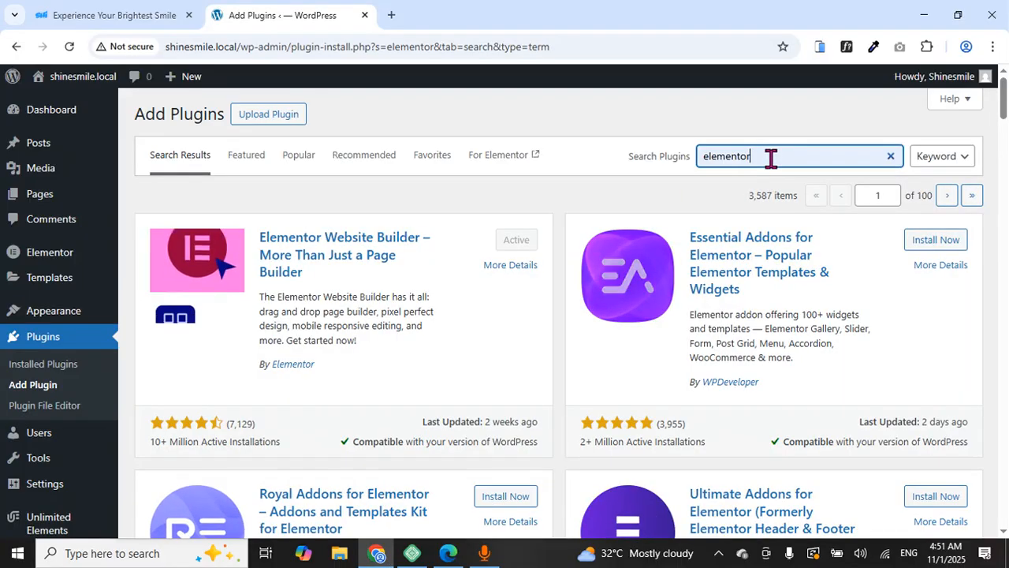
Search plugins for Unlimited Elements to confirm it is active, then view the themes list
{"action": "key", "text": "ctrl+a"}
{"action": "key", "text": "BackSpace"}
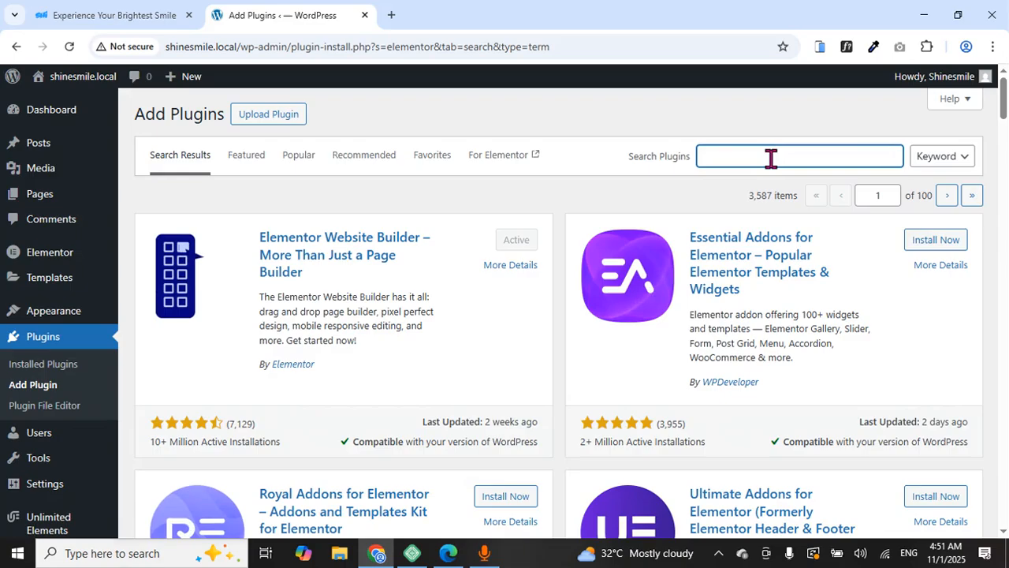
{"action": "type", "text": "unli"}
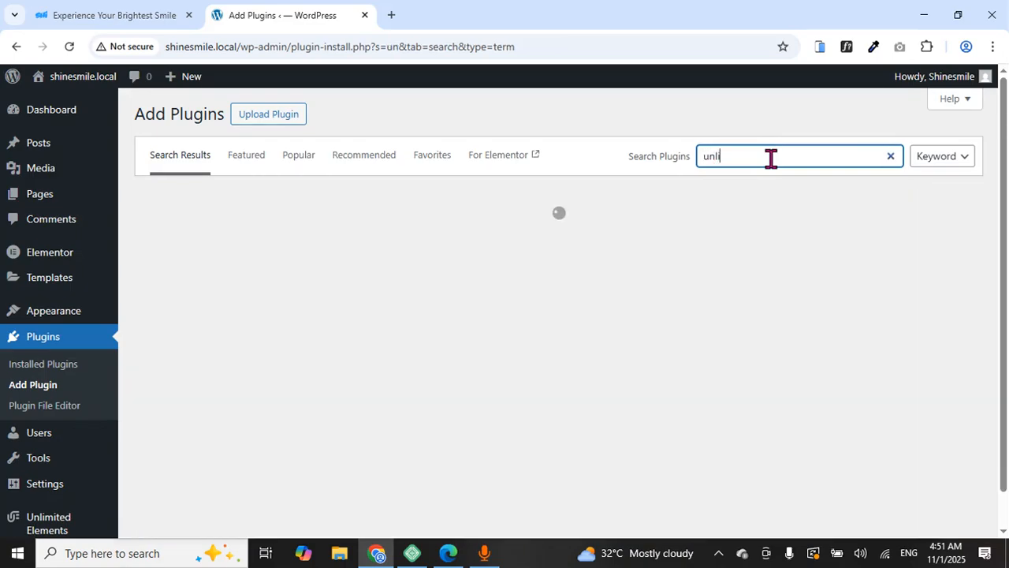
{"action": "type", "text": "mitee"}
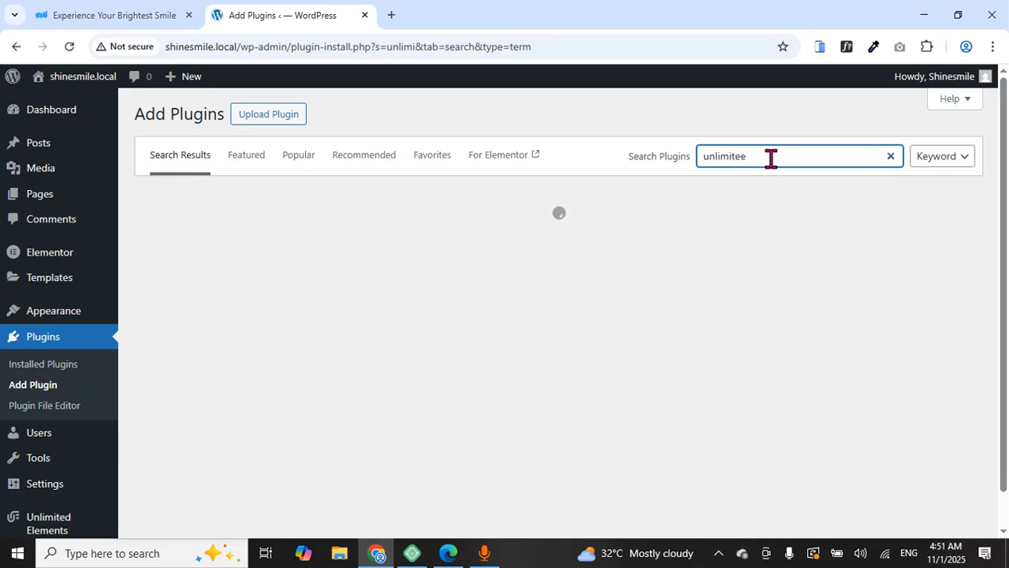
{"action": "key", "text": "BackSpace"}
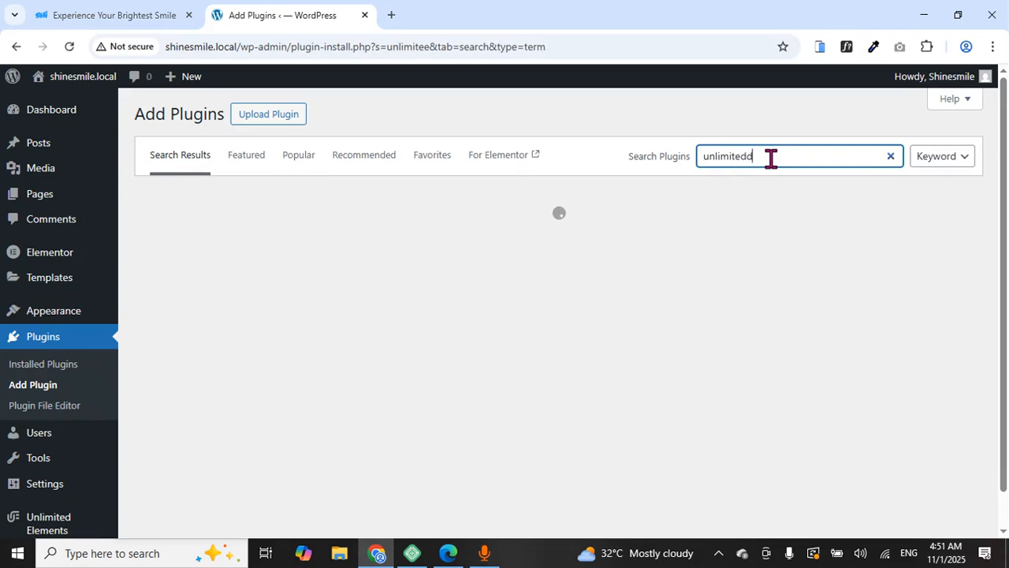
{"action": "key", "text": "BackSpace"}
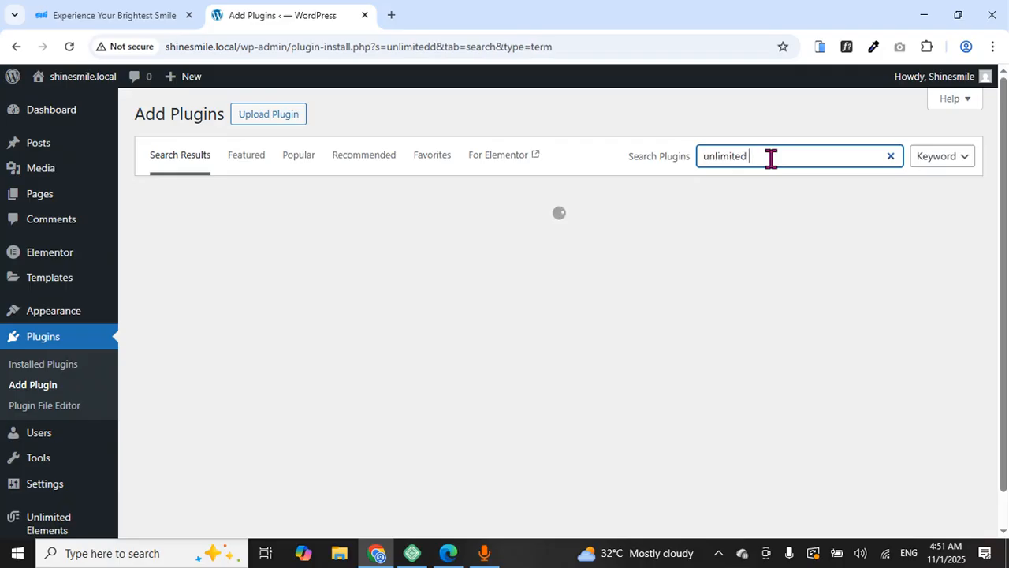
{"action": "key", "text": "BackSpace"}
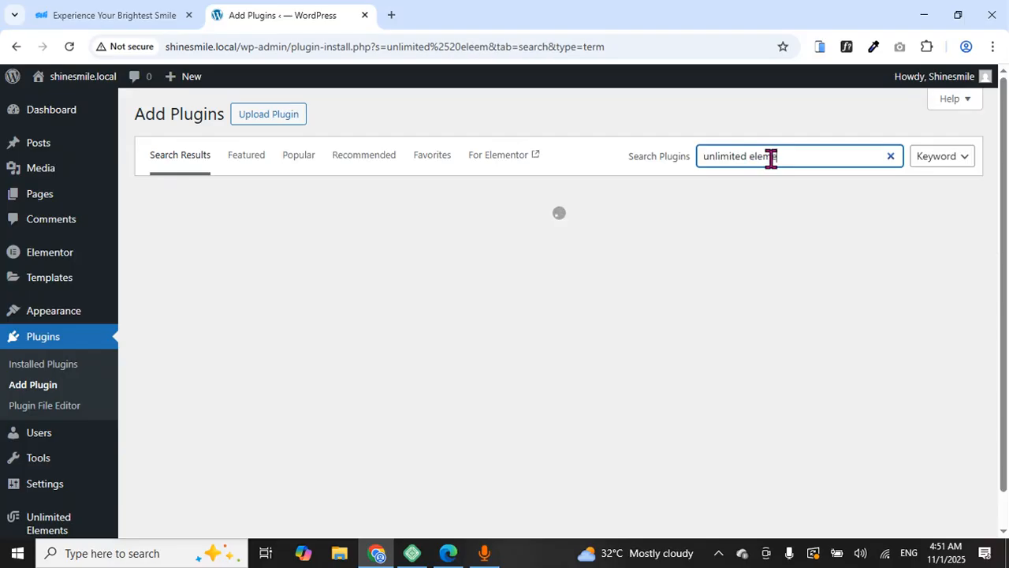
{"action": "type", "text": "nt"}
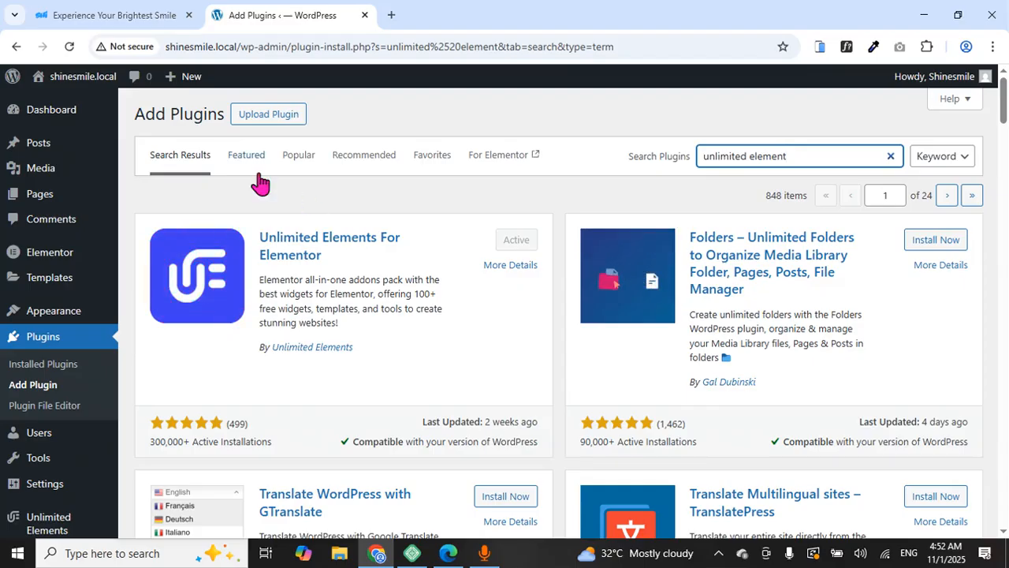
{"action": "left_click", "coordinate": [73, 311]}
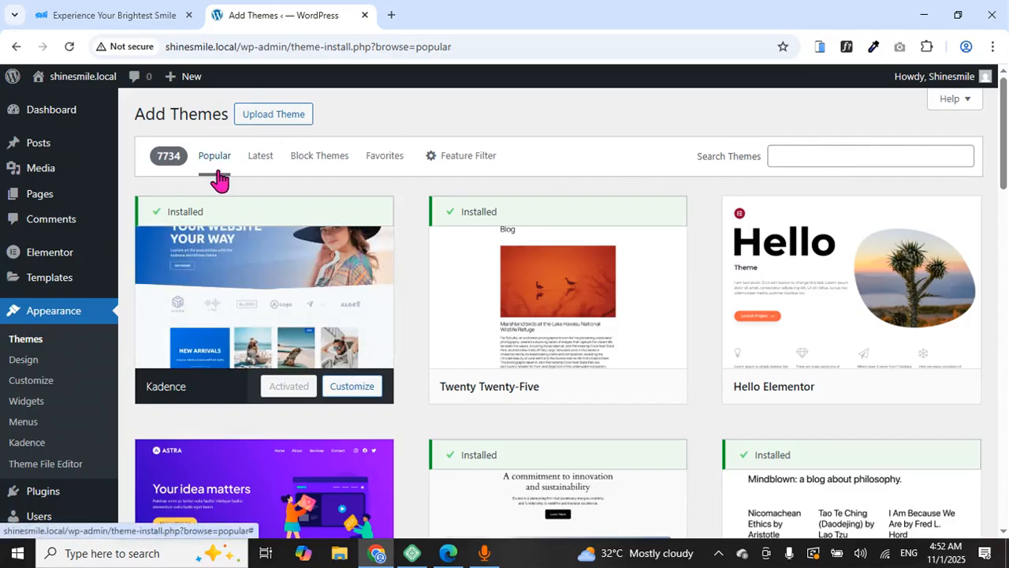
Open the Home front page from the Pages list in the block editor
{"action": "mouse_move", "coordinate": [47, 515]}
{"action": "scroll", "coordinate": [349, 388], "scroll_direction": "down", "scroll_amount": 5}
{"action": "scroll", "coordinate": [349, 388], "scroll_direction": "up", "scroll_amount": 5}
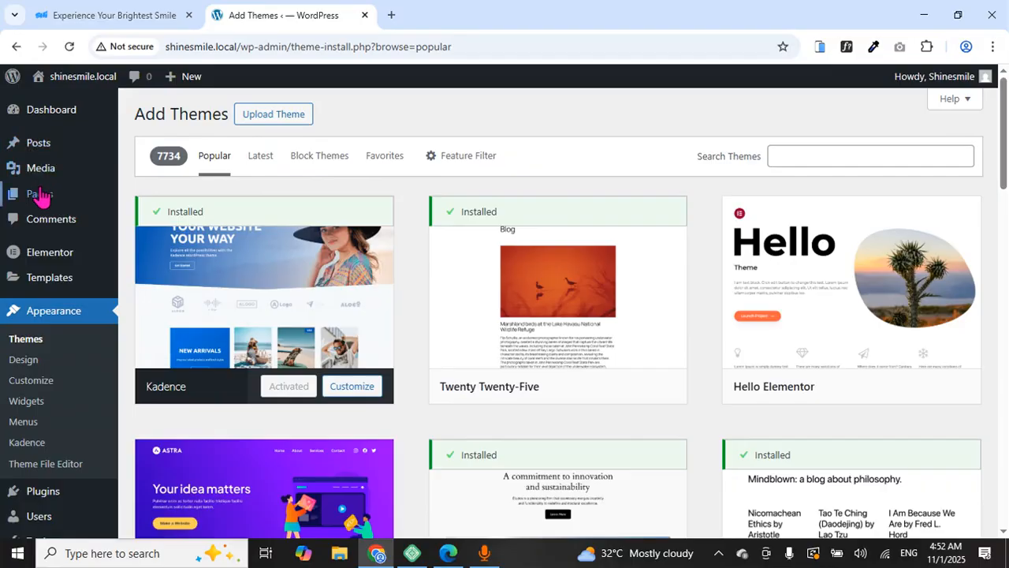
{"action": "mouse_move", "coordinate": [41, 200]}
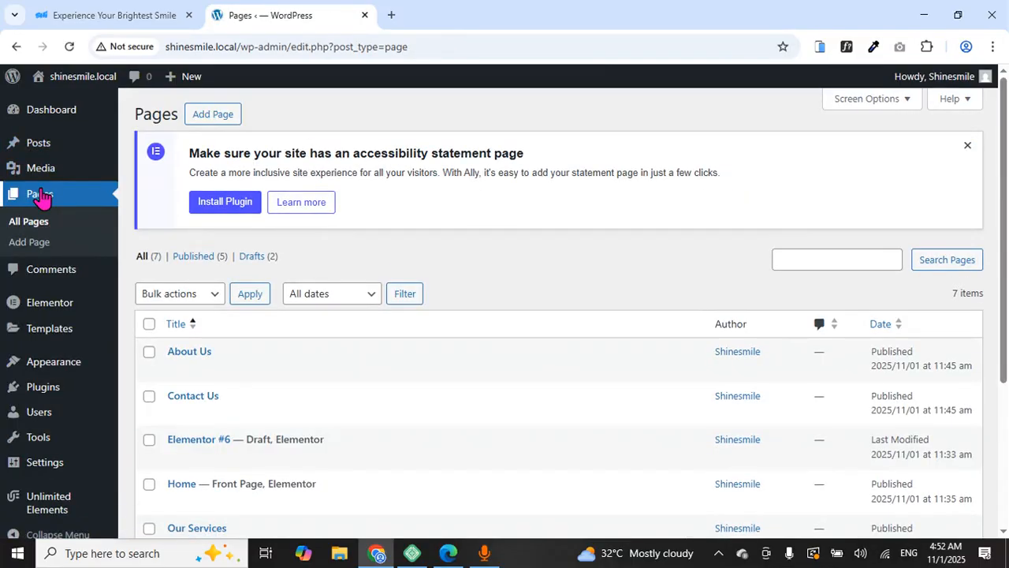
{"action": "scroll", "coordinate": [229, 406], "scroll_direction": "down", "scroll_amount": 2}
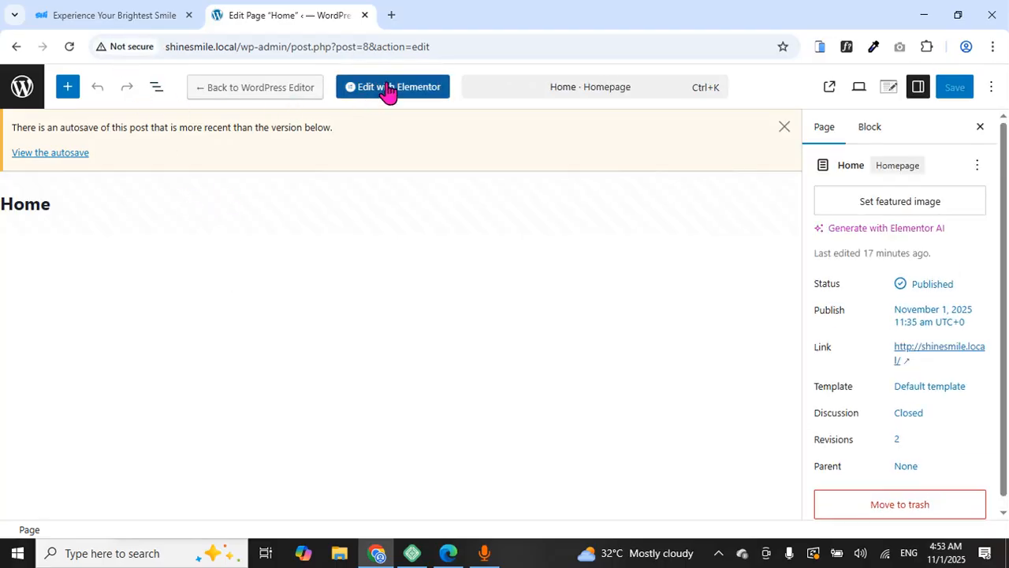
Open Home in Elementor and delete the two-column hero container
{"action": "left_click", "coordinate": [398, 88]}
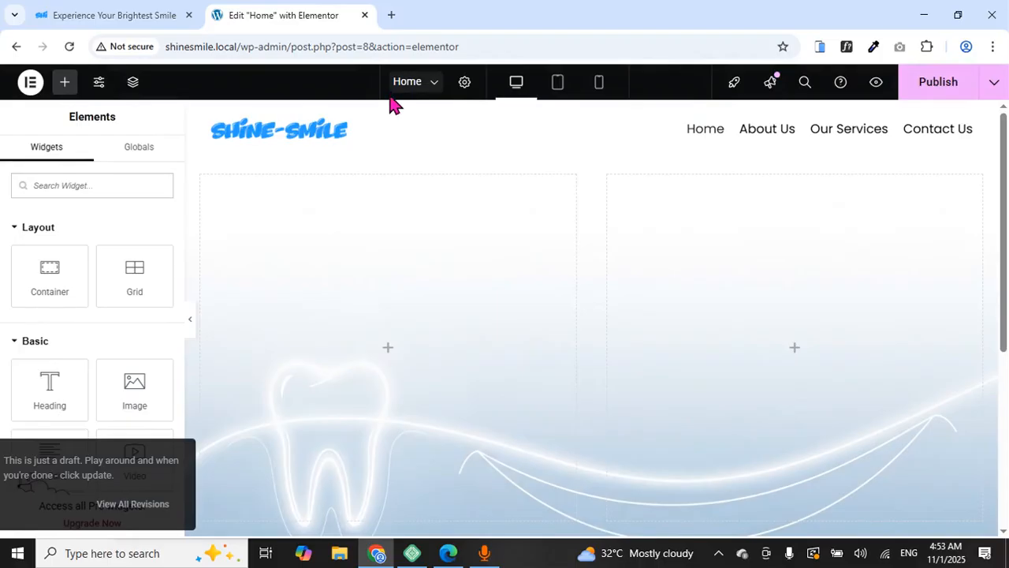
{"action": "mouse_move", "coordinate": [508, 175]}
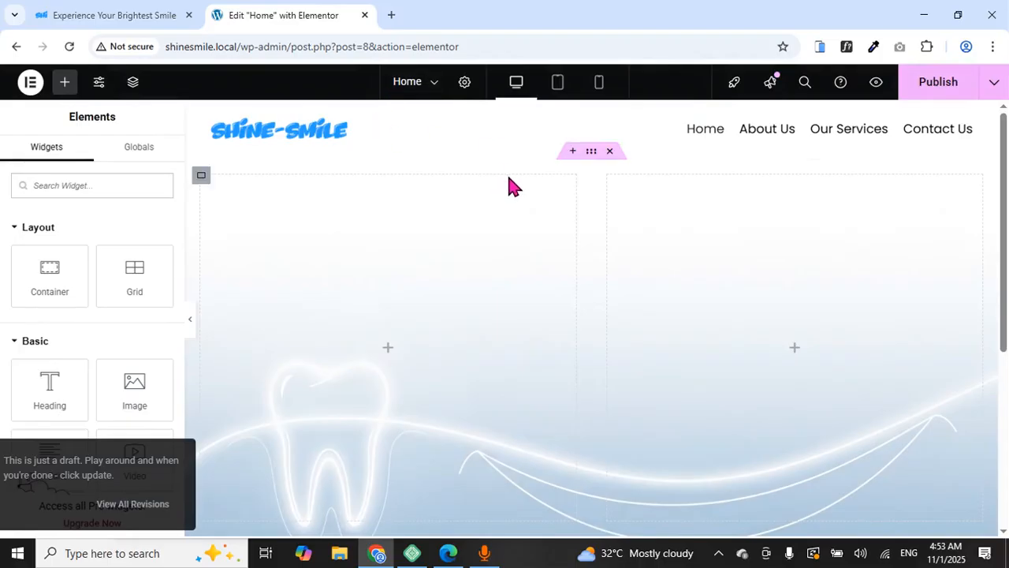
{"action": "left_click", "coordinate": [611, 151]}
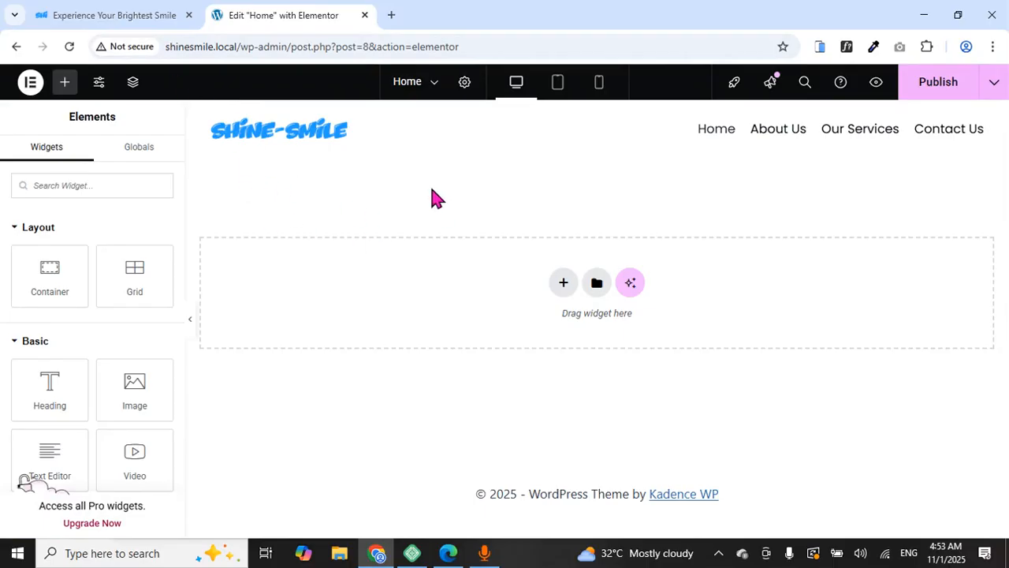
Compare against the live reference homepage, then come back to the Elementor editor
{"action": "left_click", "coordinate": [155, 15]}
{"action": "scroll", "coordinate": [371, 217], "scroll_direction": "down", "scroll_amount": 2}
{"action": "scroll", "coordinate": [394, 221], "scroll_direction": "up", "scroll_amount": 2}
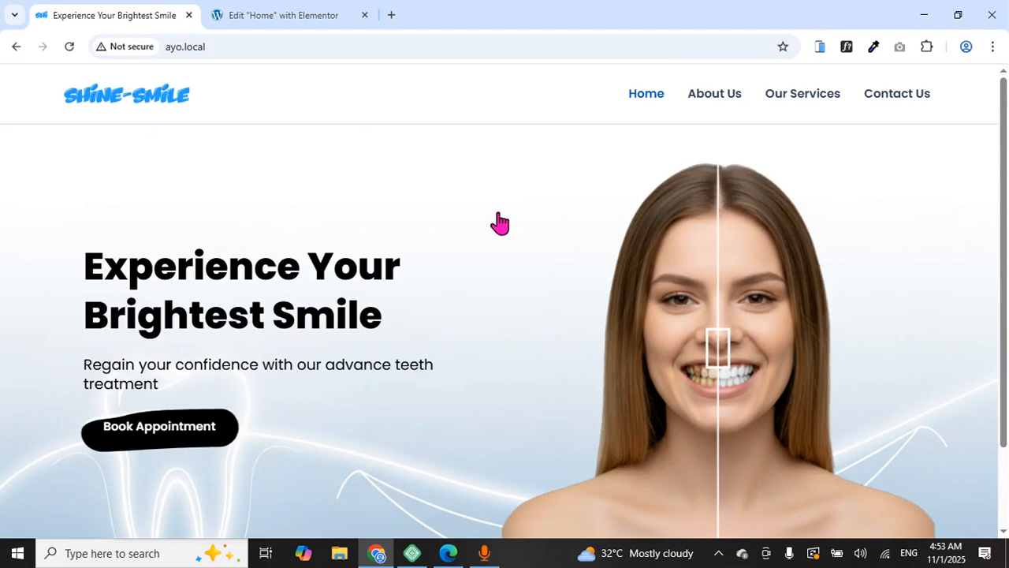
{"action": "left_click", "coordinate": [253, 15]}
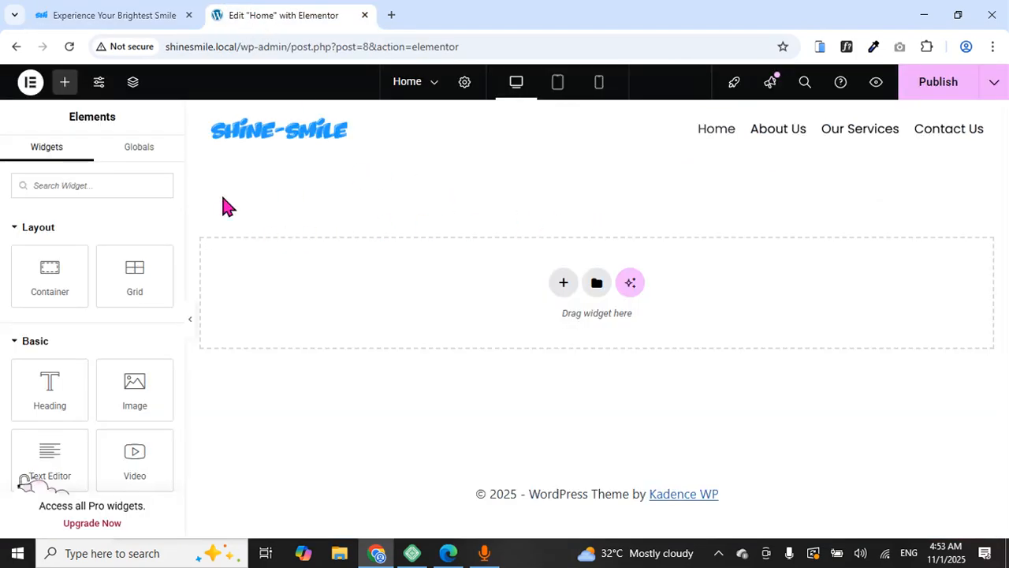
Drop a new Container onto the page with 510 px minimum height and a Classic background
{"action": "left_click_drag", "start_coordinate": [50, 272], "coordinate": [385, 274]}
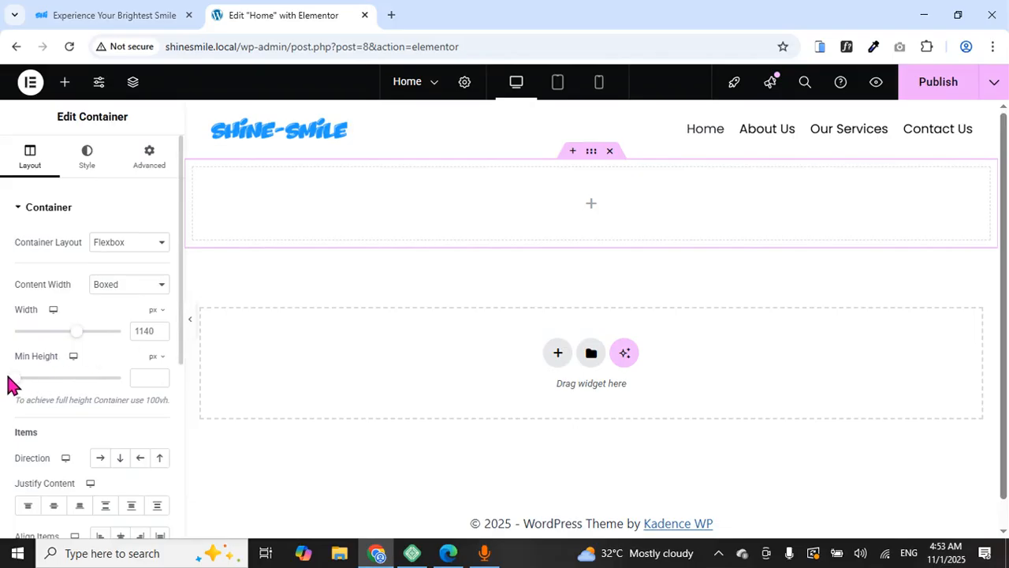
{"action": "left_click_drag", "start_coordinate": [23, 387], "coordinate": [52, 399]}
{"action": "scroll", "coordinate": [322, 368], "scroll_direction": "down", "scroll_amount": 3}
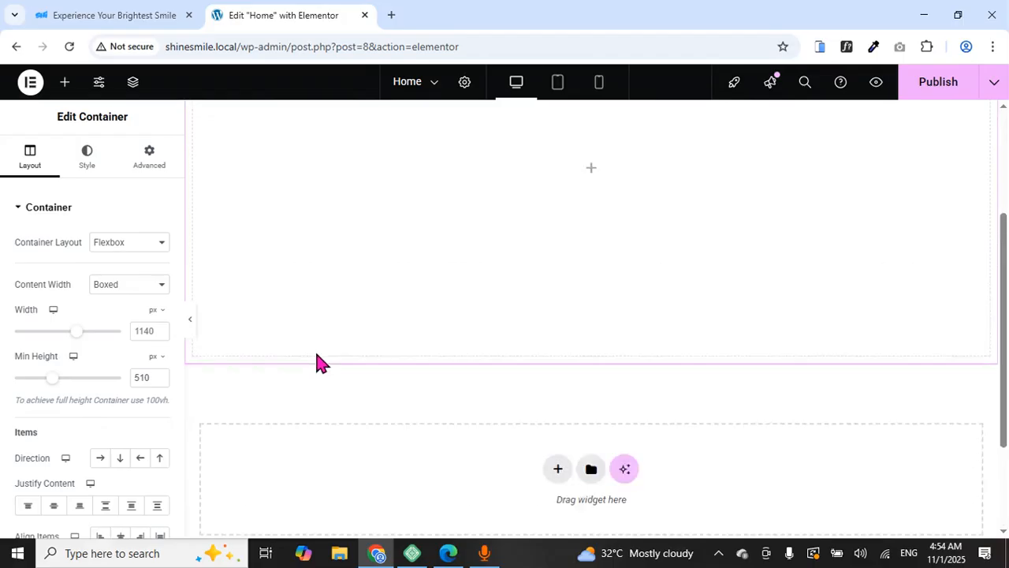
{"action": "scroll", "coordinate": [320, 364], "scroll_direction": "up", "scroll_amount": 5}
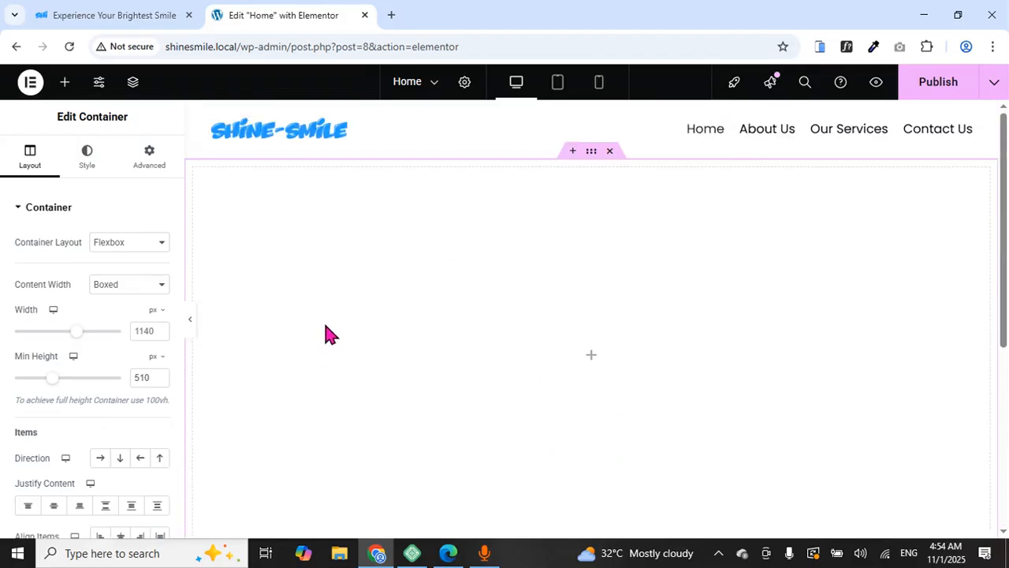
{"action": "left_click", "coordinate": [88, 169]}
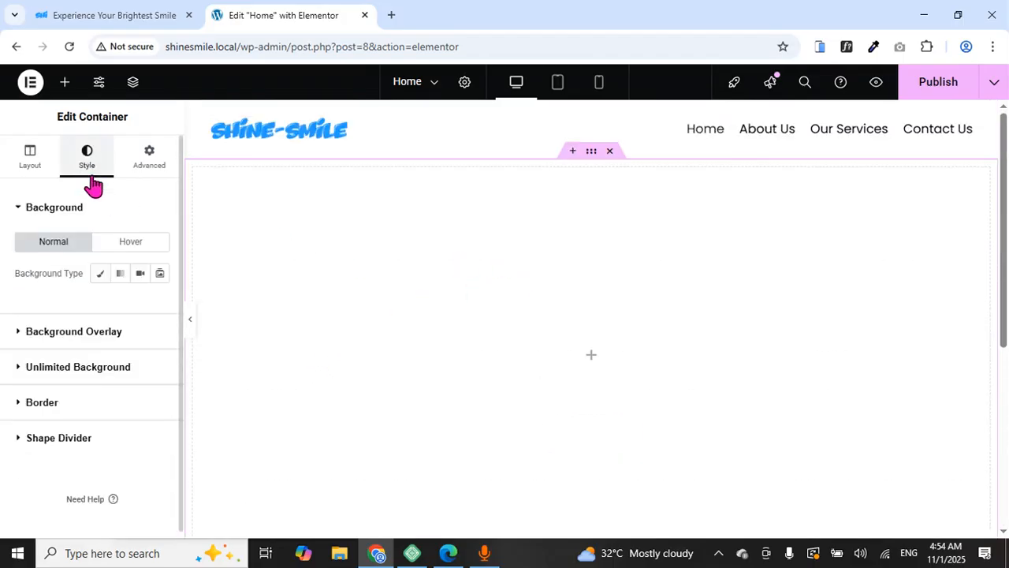
{"action": "left_click", "coordinate": [98, 274]}
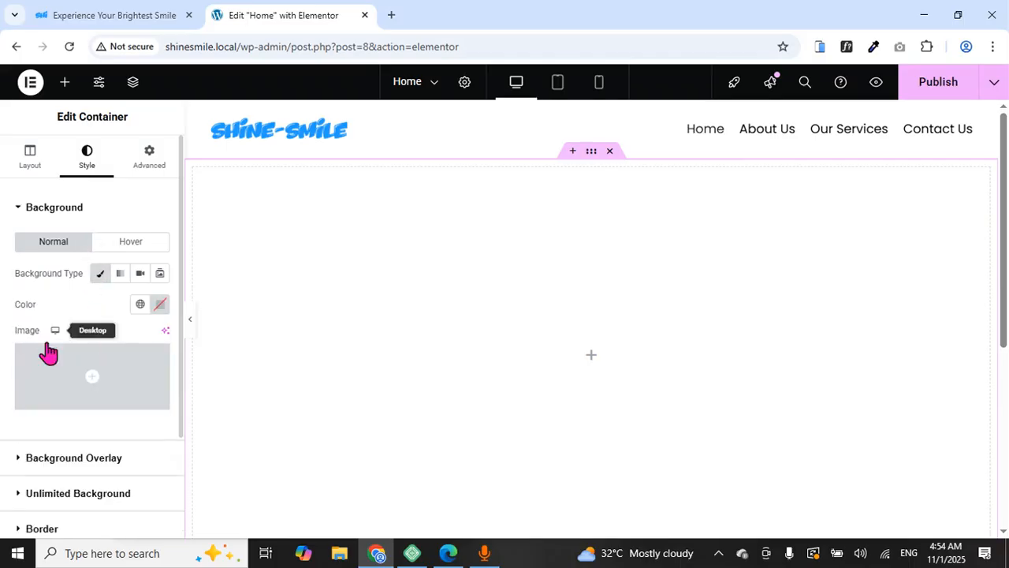
Set the tooth-and-wave Media Library image as the container's background
{"action": "left_click", "coordinate": [90, 402]}
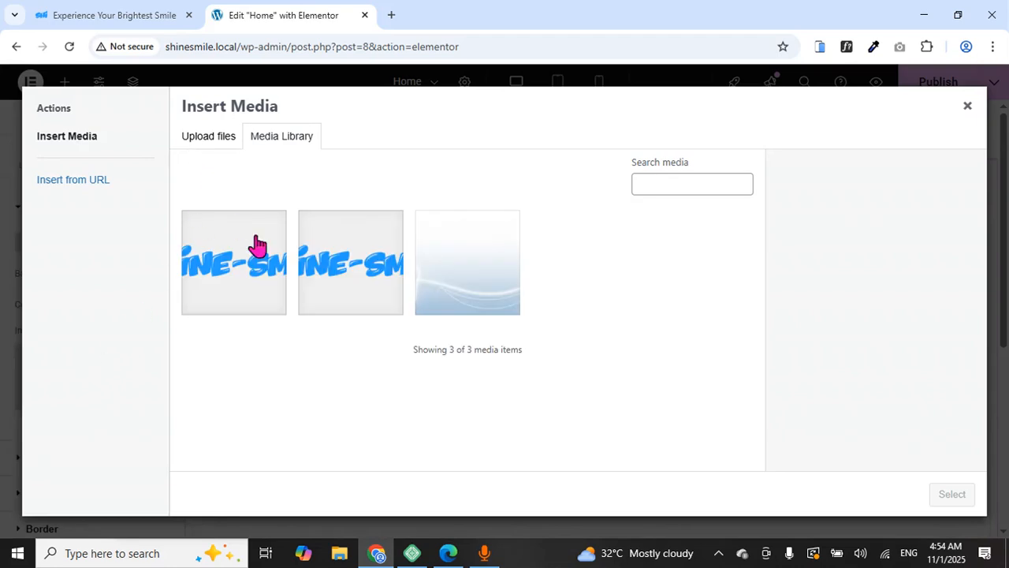
{"action": "left_click", "coordinate": [457, 279]}
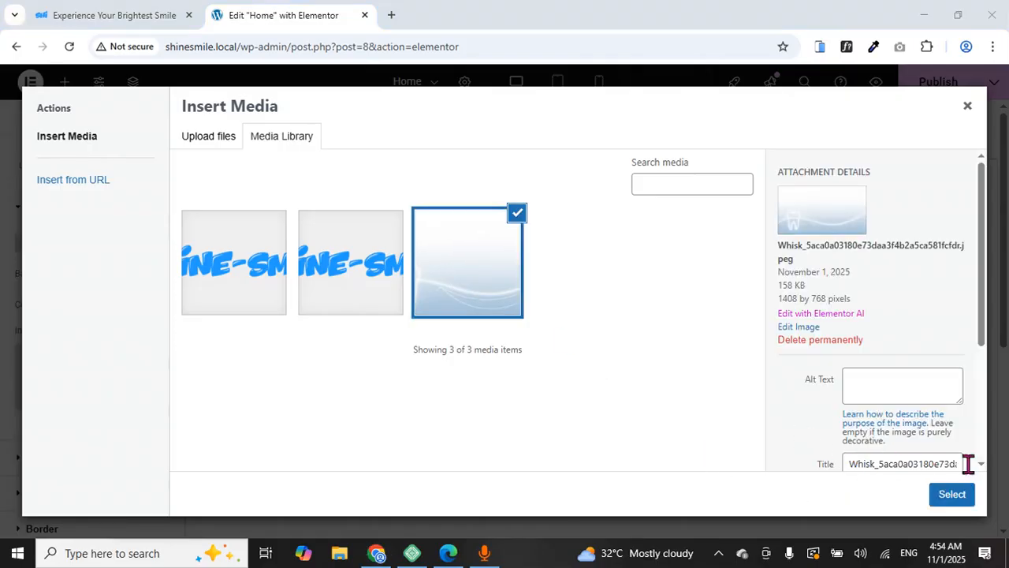
{"action": "left_click", "coordinate": [952, 495]}
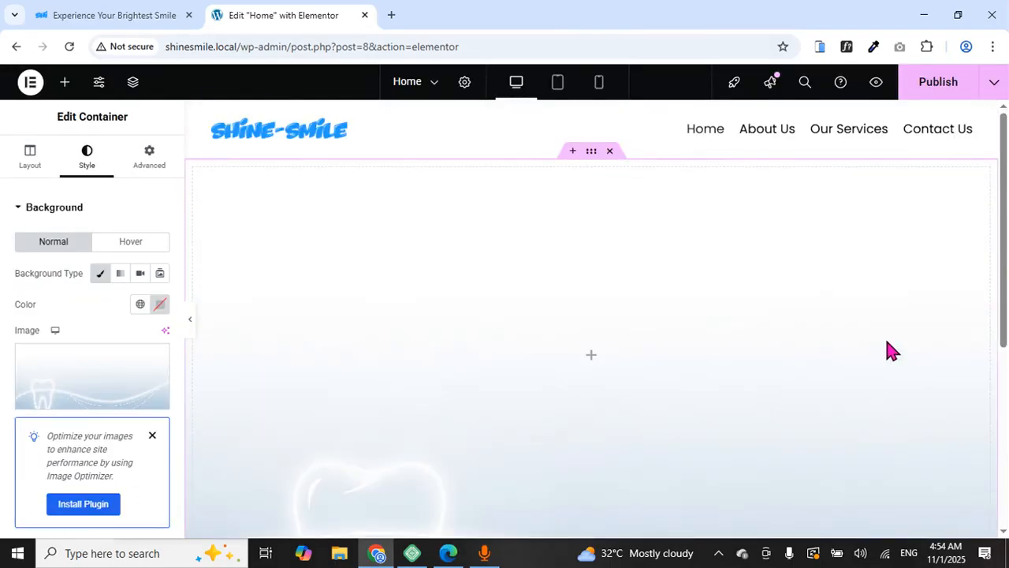
{"action": "scroll", "coordinate": [891, 351], "scroll_direction": "down", "scroll_amount": 3}
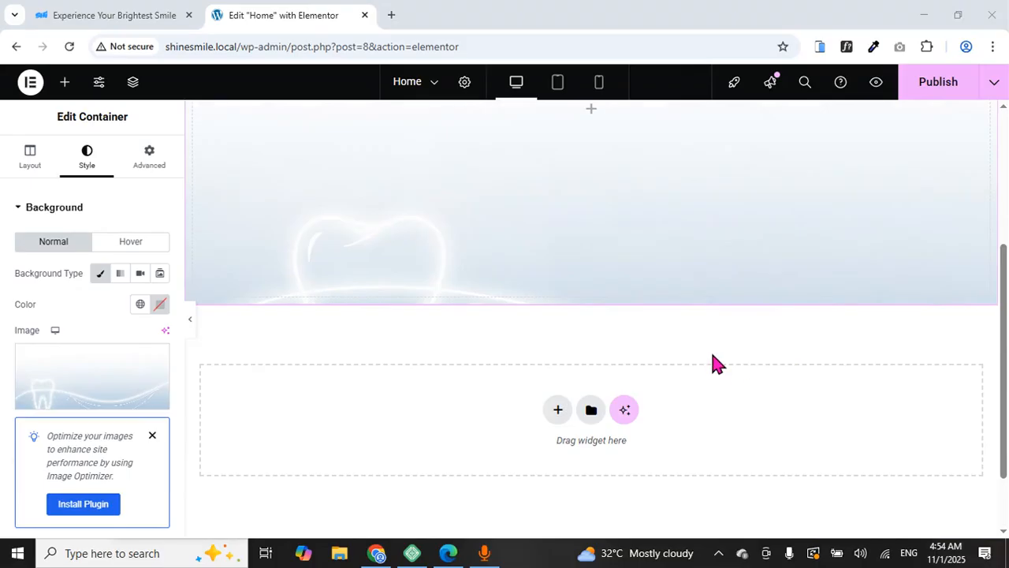
{"action": "scroll", "coordinate": [577, 339], "scroll_direction": "up", "scroll_amount": 2}
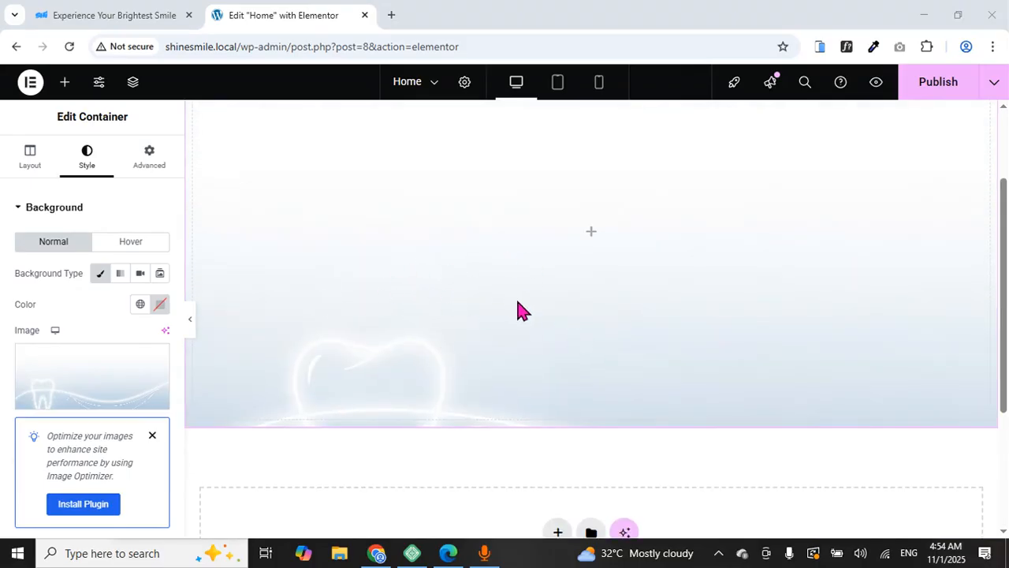
{"action": "scroll", "coordinate": [79, 342], "scroll_direction": "down", "scroll_amount": 3}
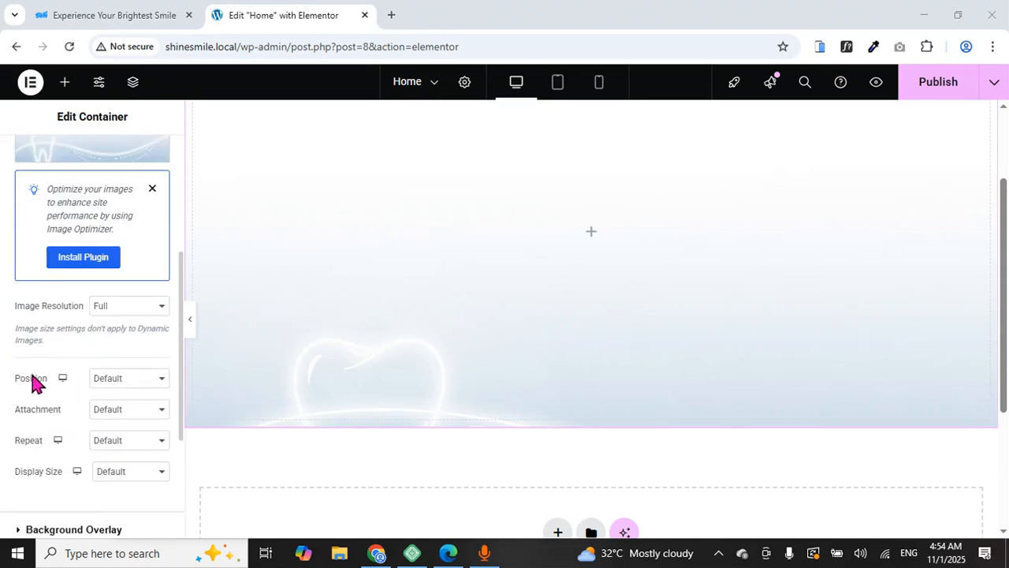
Set the background to Center Center, No-repeat and Cover, then view the live homepage
{"action": "left_click", "coordinate": [123, 381]}
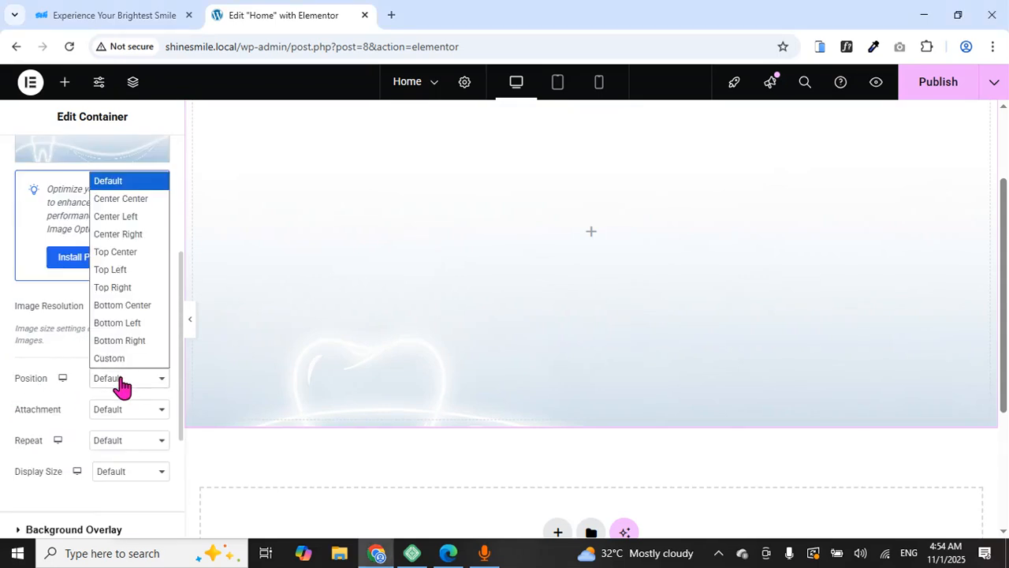
{"action": "left_click", "coordinate": [103, 199]}
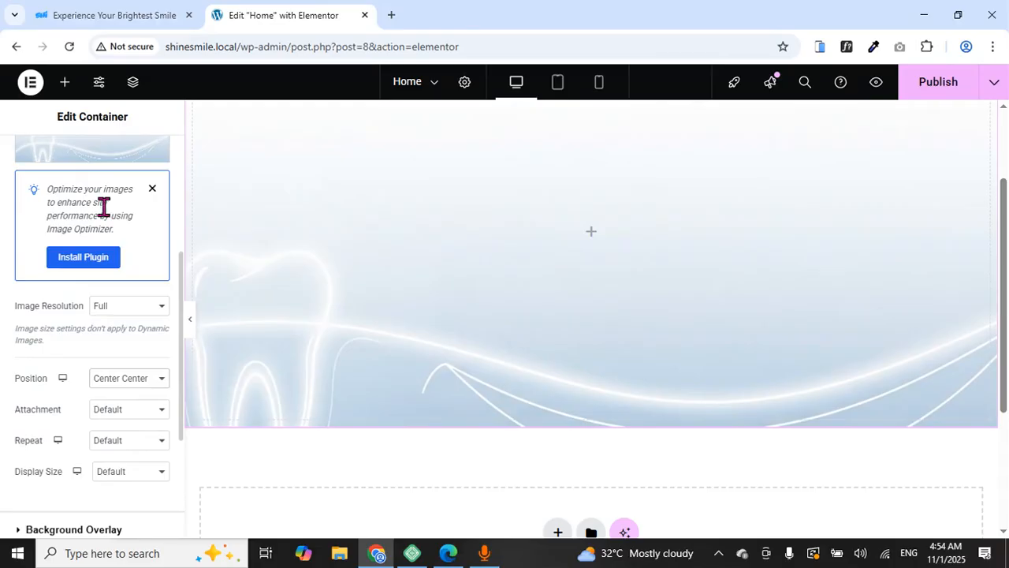
{"action": "left_click", "coordinate": [120, 445]}
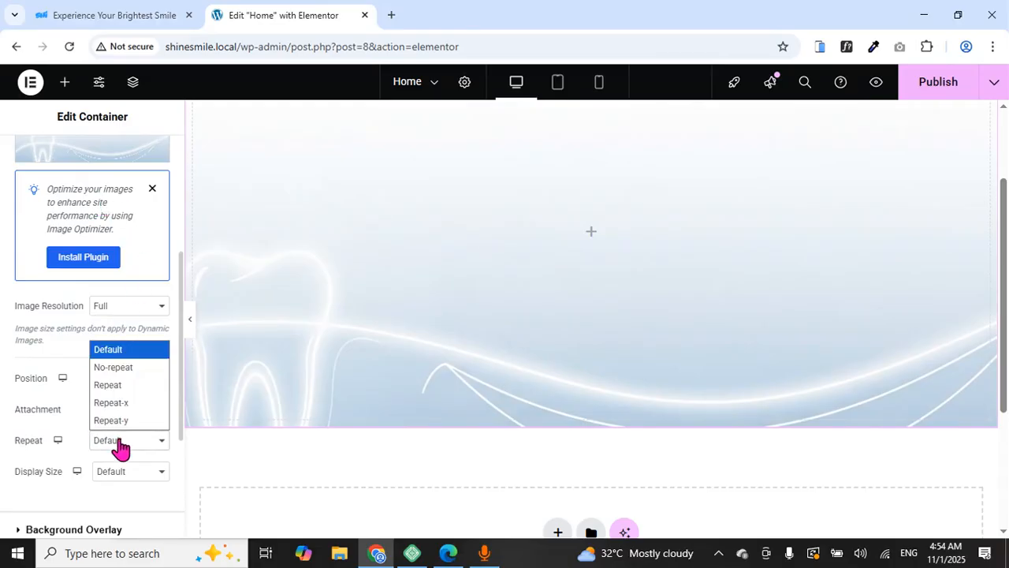
{"action": "left_click", "coordinate": [117, 368]}
{"action": "scroll", "coordinate": [130, 408], "scroll_direction": "down", "scroll_amount": 2}
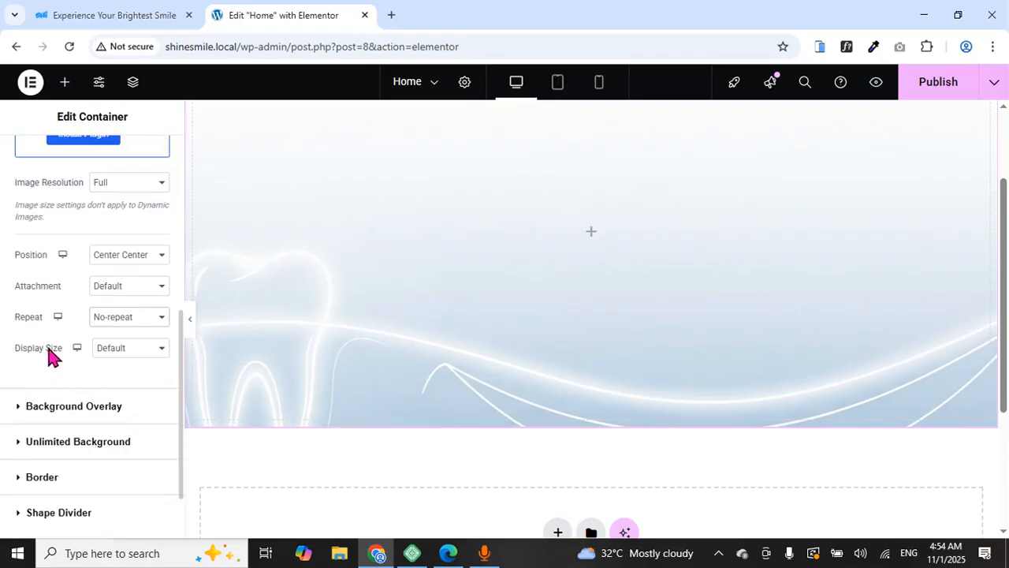
{"action": "left_click", "coordinate": [131, 349]}
{"action": "left_click", "coordinate": [131, 404]}
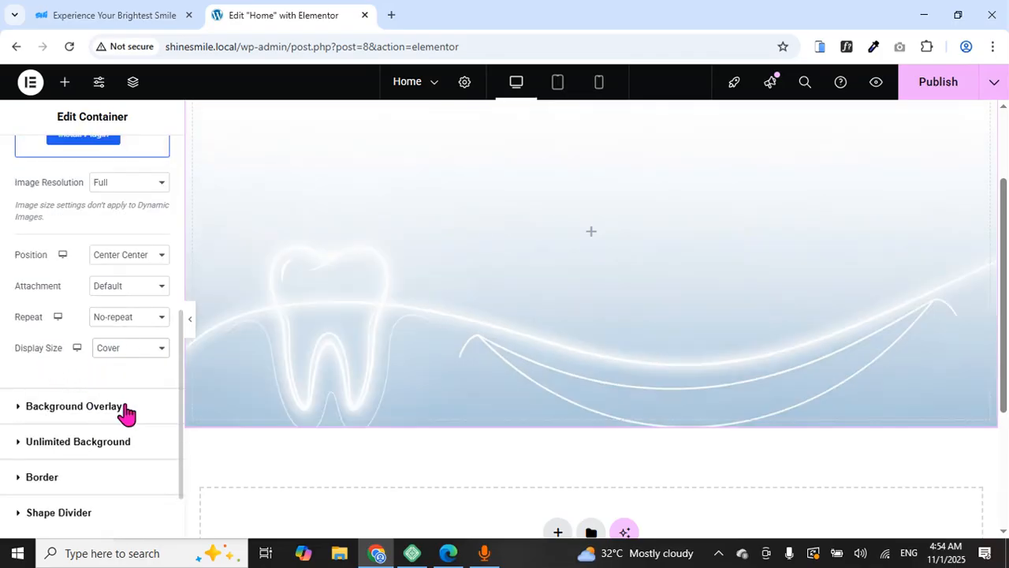
{"action": "scroll", "coordinate": [365, 281], "scroll_direction": "up", "scroll_amount": 2}
{"action": "scroll", "coordinate": [362, 281], "scroll_direction": "down", "scroll_amount": 3}
{"action": "scroll", "coordinate": [361, 280], "scroll_direction": "up", "scroll_amount": 3}
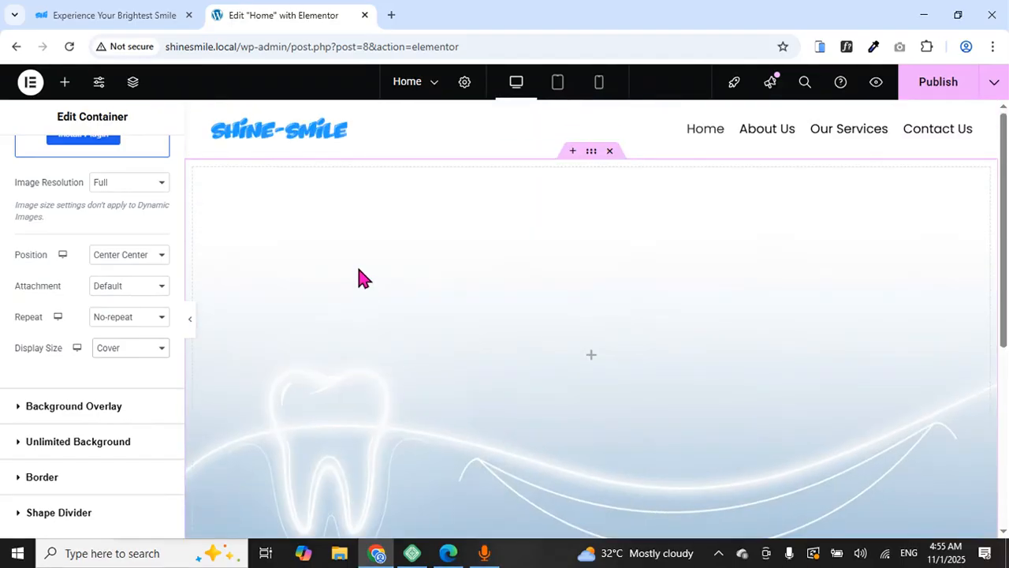
{"action": "left_click", "coordinate": [158, 13]}
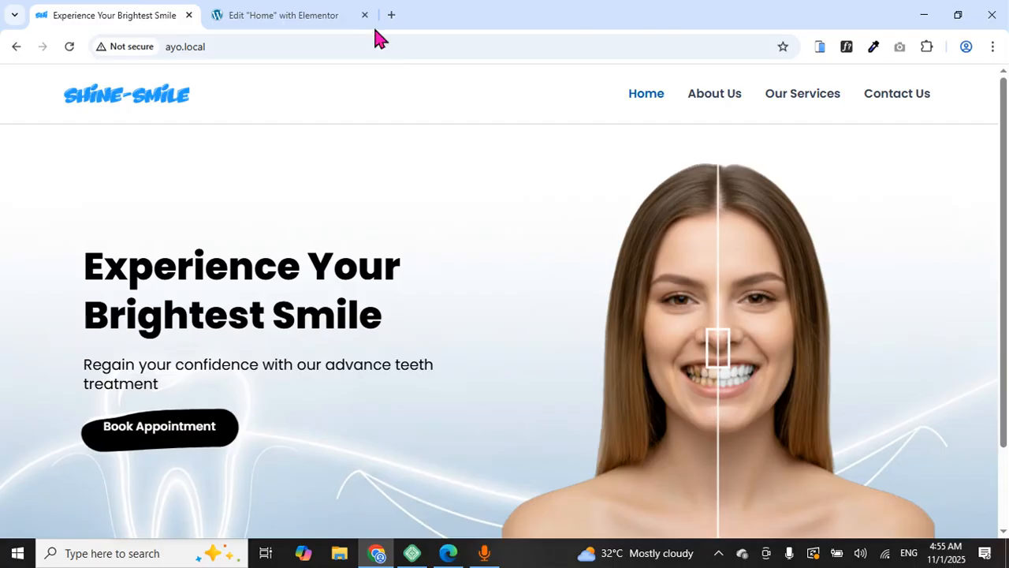
Drag an empty Container into the tooth-background hero section
{"action": "left_click", "coordinate": [320, 11]}
{"action": "scroll", "coordinate": [556, 276], "scroll_direction": "up", "scroll_amount": 7}
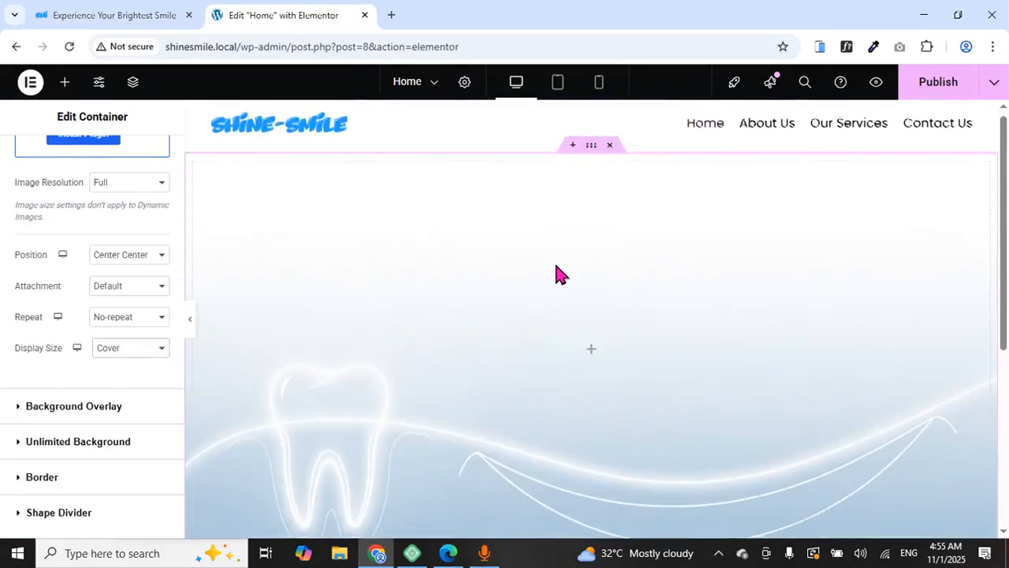
{"action": "scroll", "coordinate": [149, 292], "scroll_direction": "up", "scroll_amount": 5}
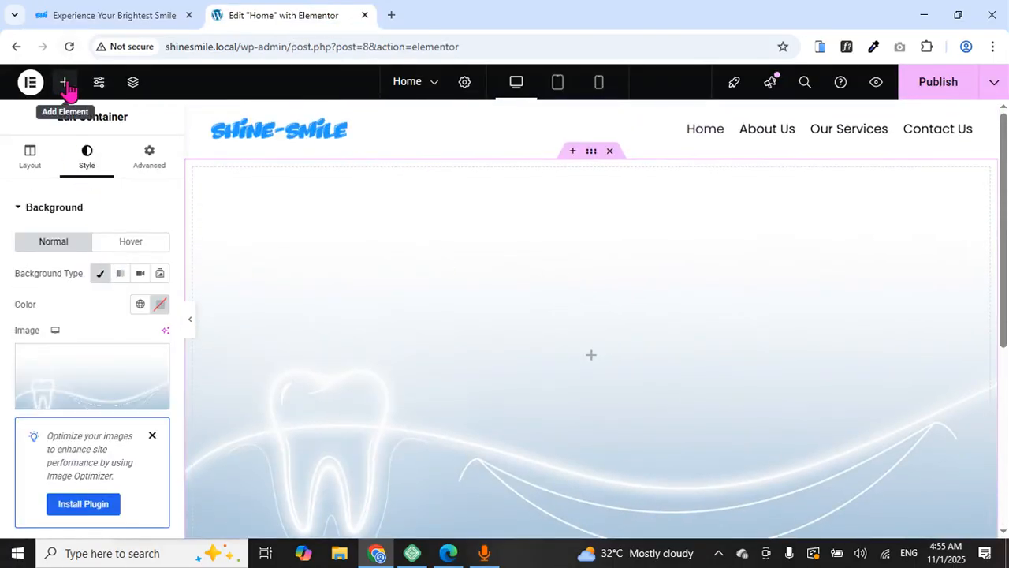
{"action": "left_click", "coordinate": [64, 84]}
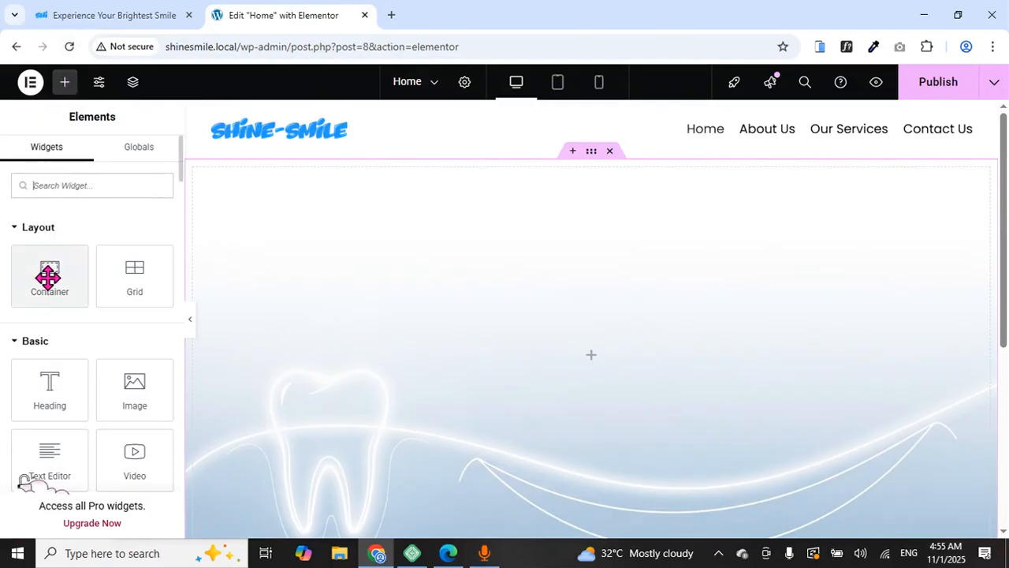
{"action": "left_click_drag", "start_coordinate": [47, 275], "coordinate": [380, 326]}
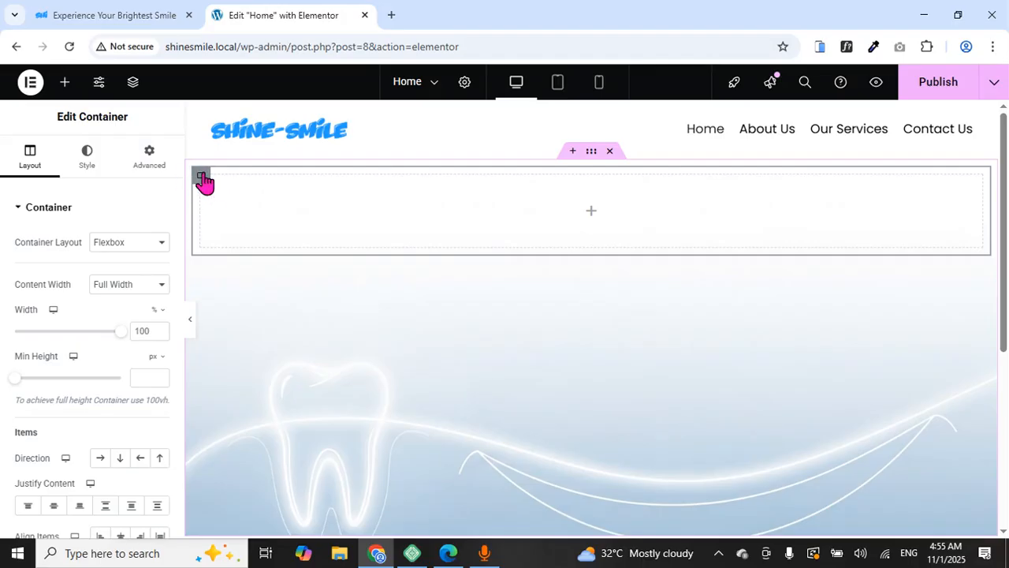
Duplicate the inner container, then view the live Shine-Smile homepage
{"action": "right_click", "coordinate": [204, 181]}
{"action": "left_click", "coordinate": [239, 181]}
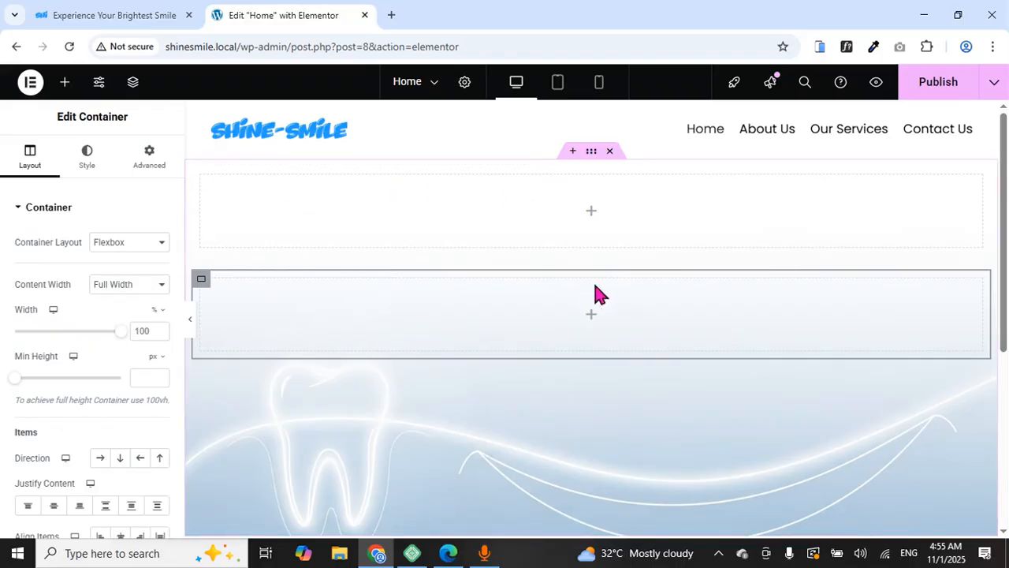
{"action": "left_click", "coordinate": [130, 11]}
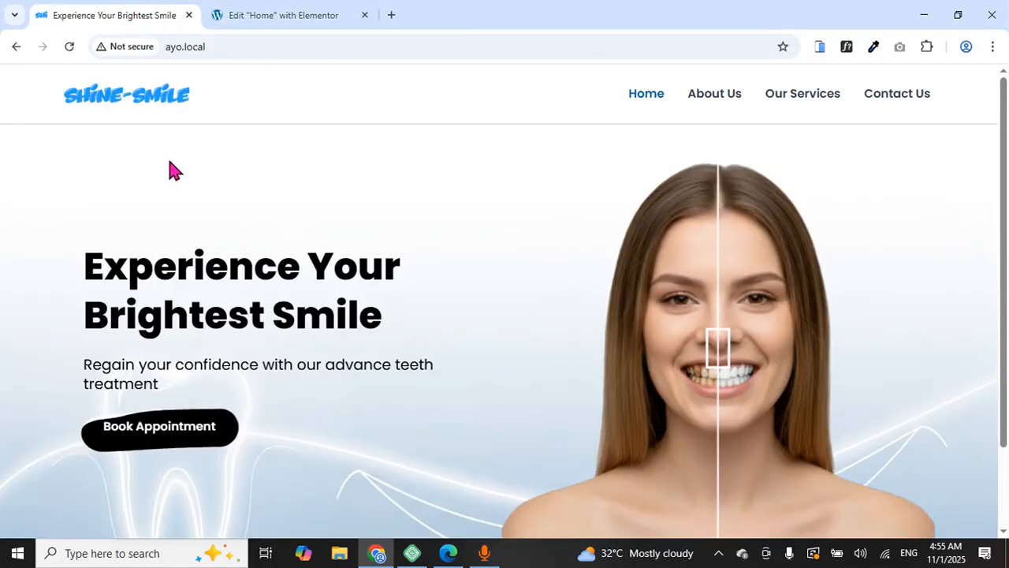
Set the hero container's Layout Direction to Row-horizontal, placing both inner containers side by side
{"action": "left_click", "coordinate": [280, 24]}
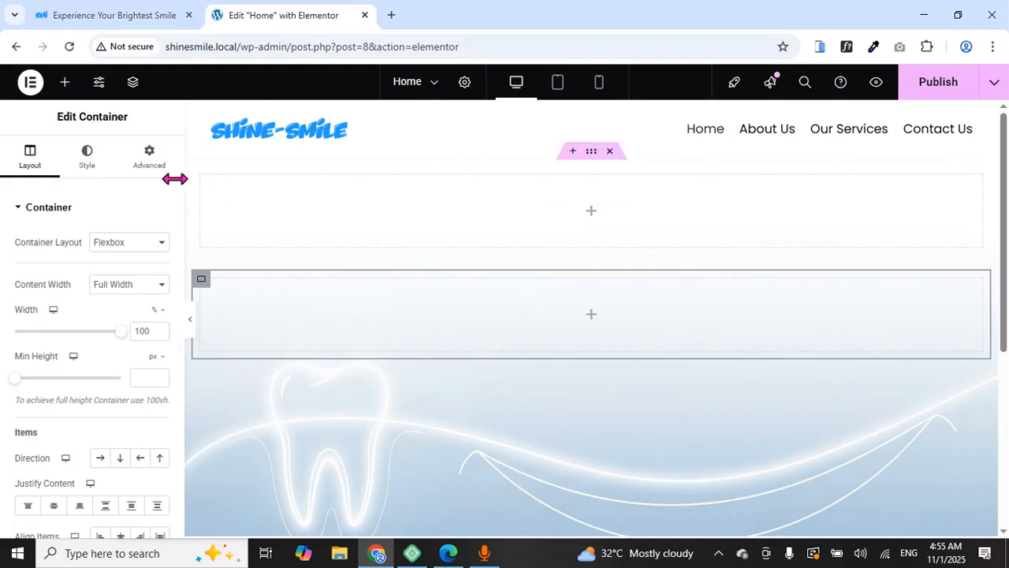
{"action": "left_click", "coordinate": [591, 154]}
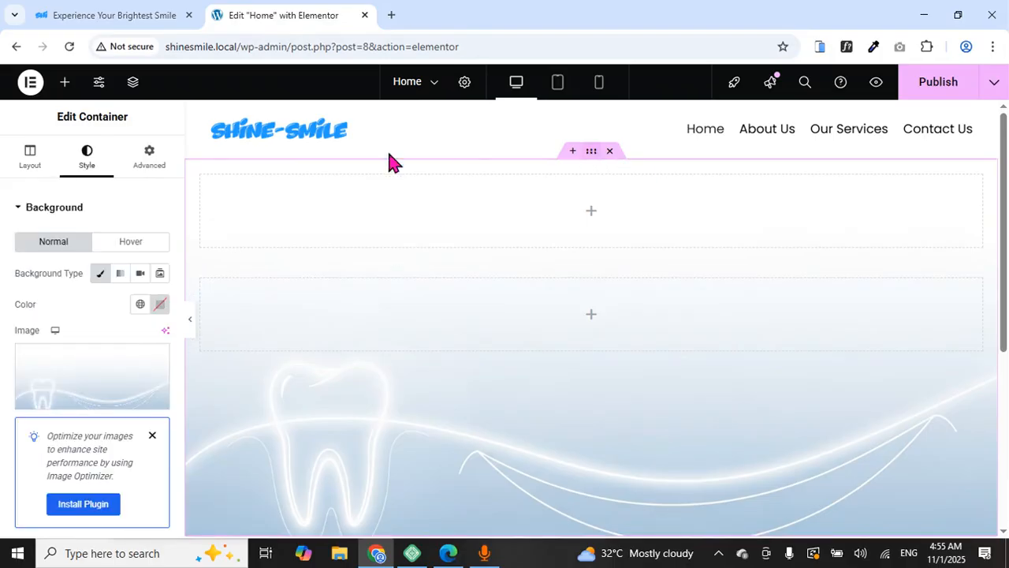
{"action": "left_click", "coordinate": [29, 168]}
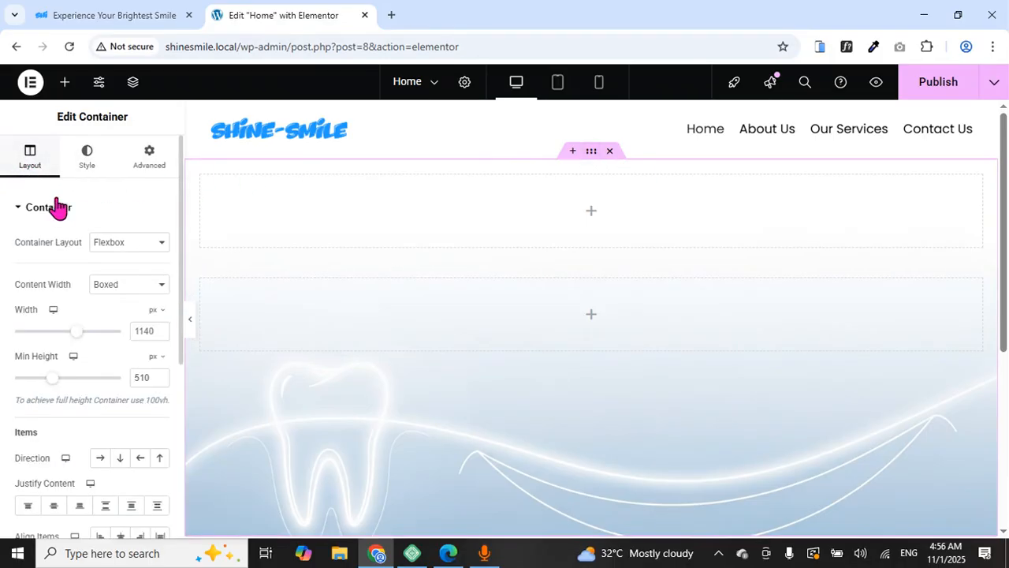
{"action": "scroll", "coordinate": [63, 217], "scroll_direction": "down", "scroll_amount": 2}
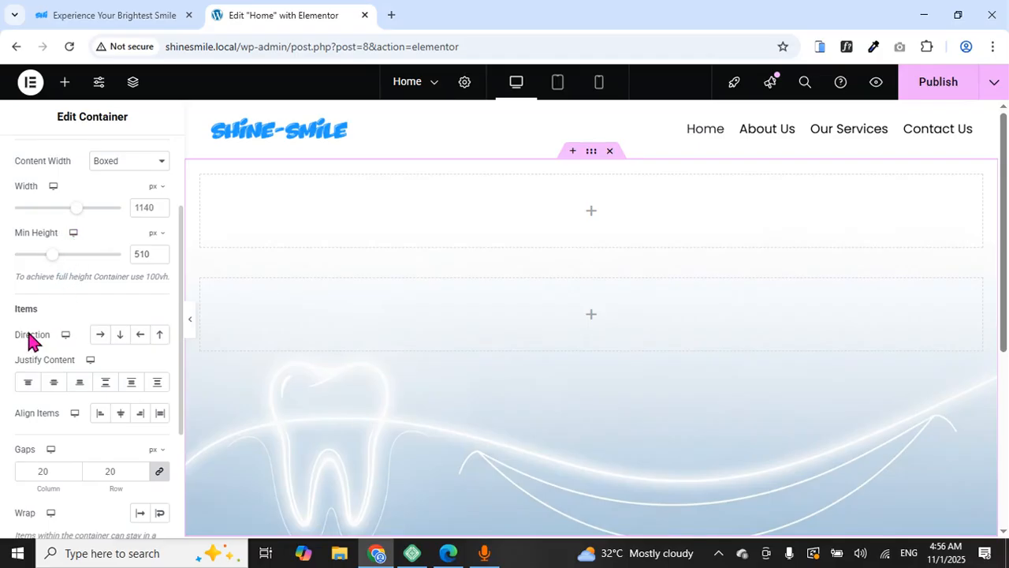
{"action": "left_click", "coordinate": [100, 338]}
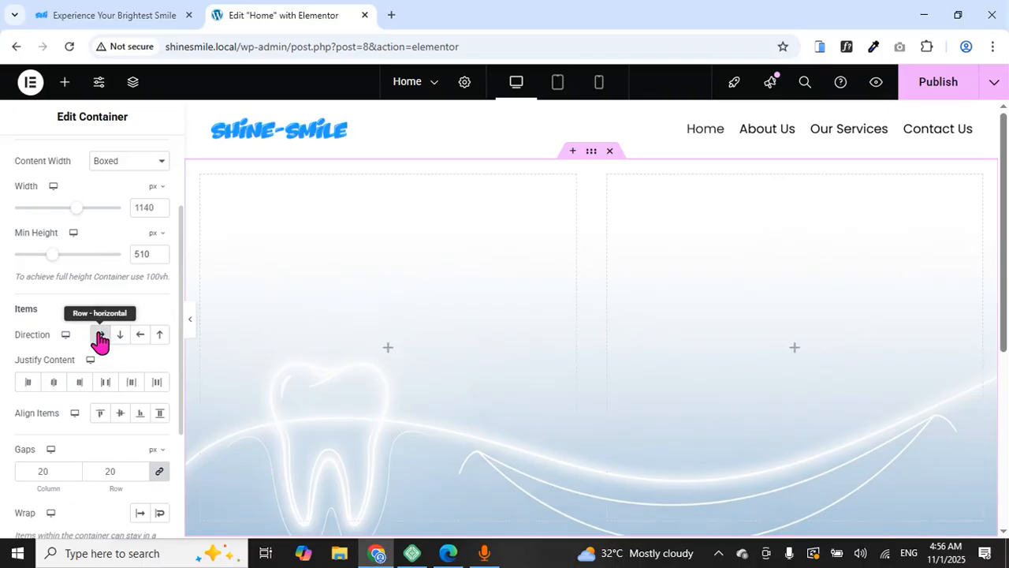
{"action": "scroll", "coordinate": [526, 282], "scroll_direction": "down", "scroll_amount": 2}
{"action": "scroll", "coordinate": [599, 278], "scroll_direction": "up", "scroll_amount": 2}
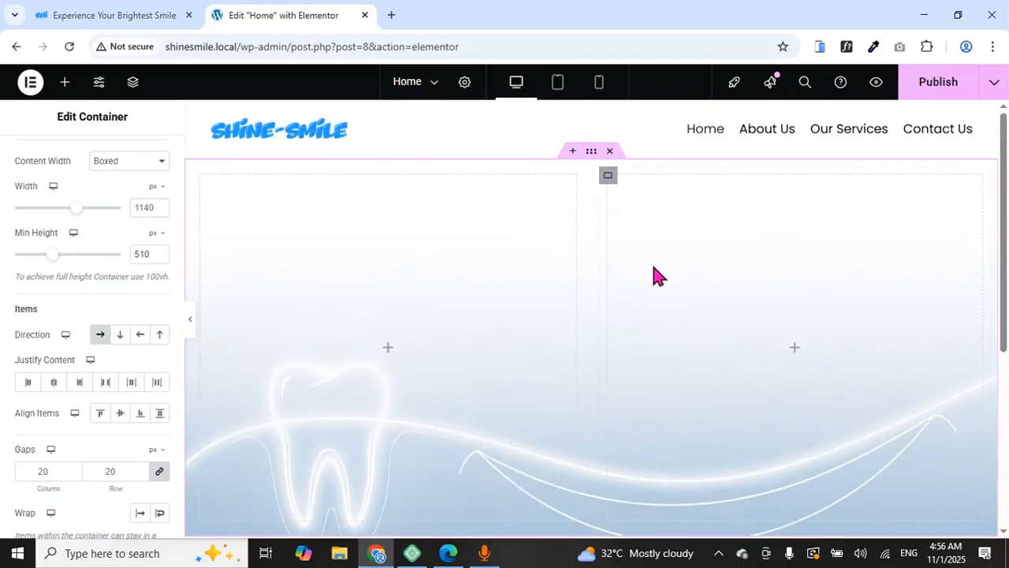
{"action": "left_click", "coordinate": [120, 336]}
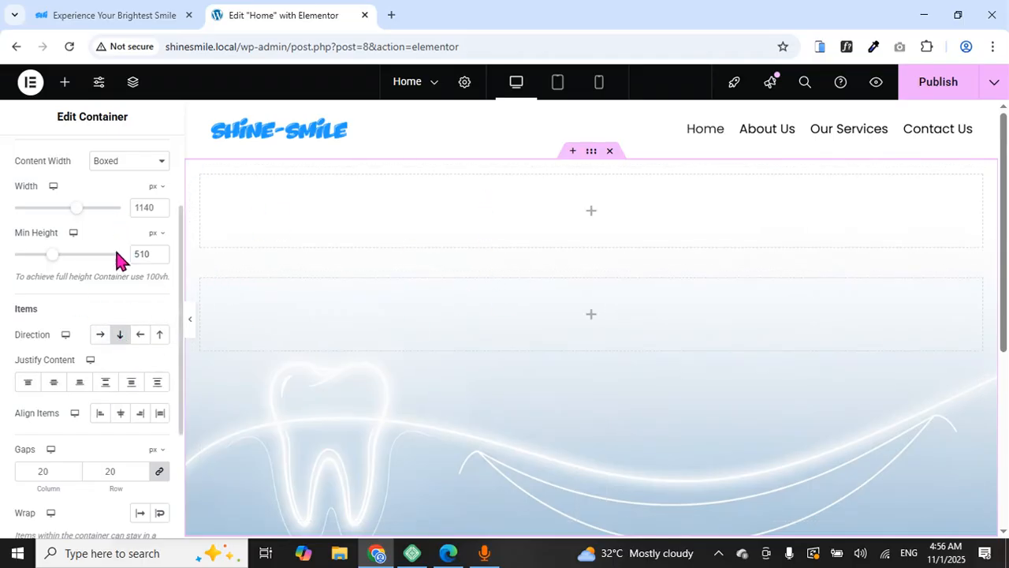
{"action": "left_click", "coordinate": [100, 335]}
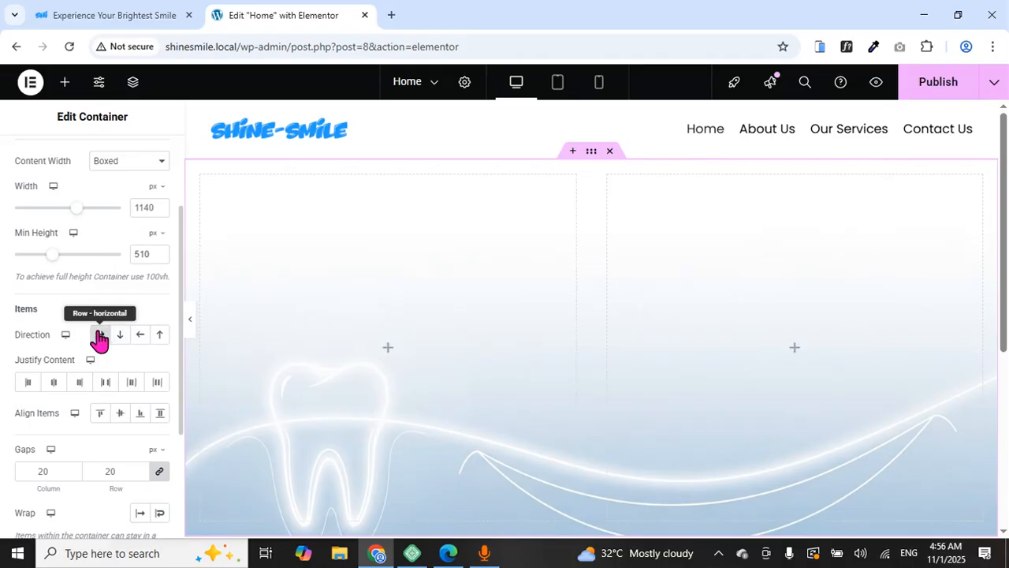
{"action": "scroll", "coordinate": [757, 288], "scroll_direction": "down", "scroll_amount": 4}
{"action": "scroll", "coordinate": [749, 284], "scroll_direction": "up", "scroll_amount": 4}
{"action": "scroll", "coordinate": [746, 275], "scroll_direction": "down", "scroll_amount": 2}
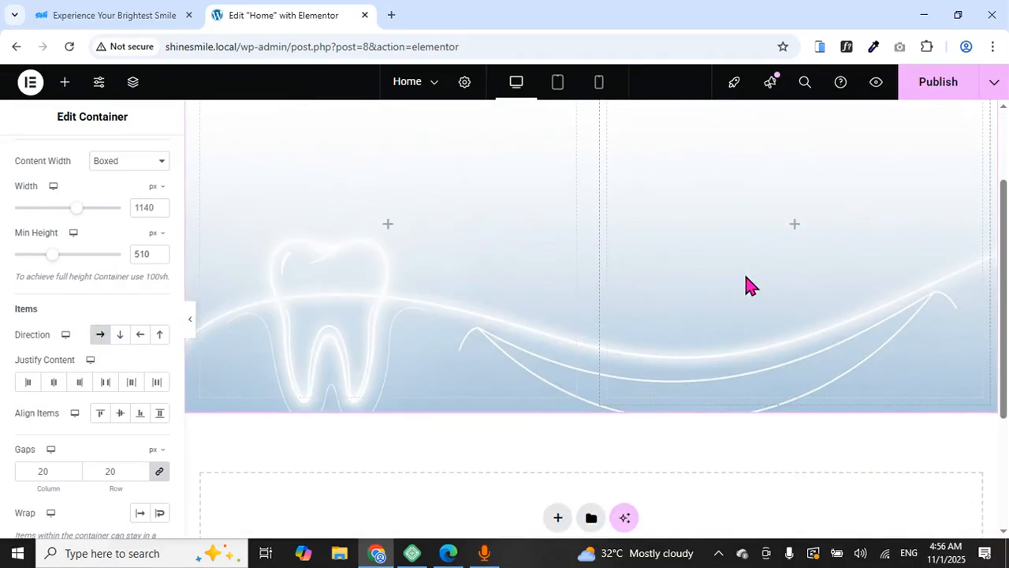
{"action": "scroll", "coordinate": [748, 284], "scroll_direction": "up", "scroll_amount": 3}
Try the before/after smile slider on the reference site
{"action": "left_click", "coordinate": [133, 16]}
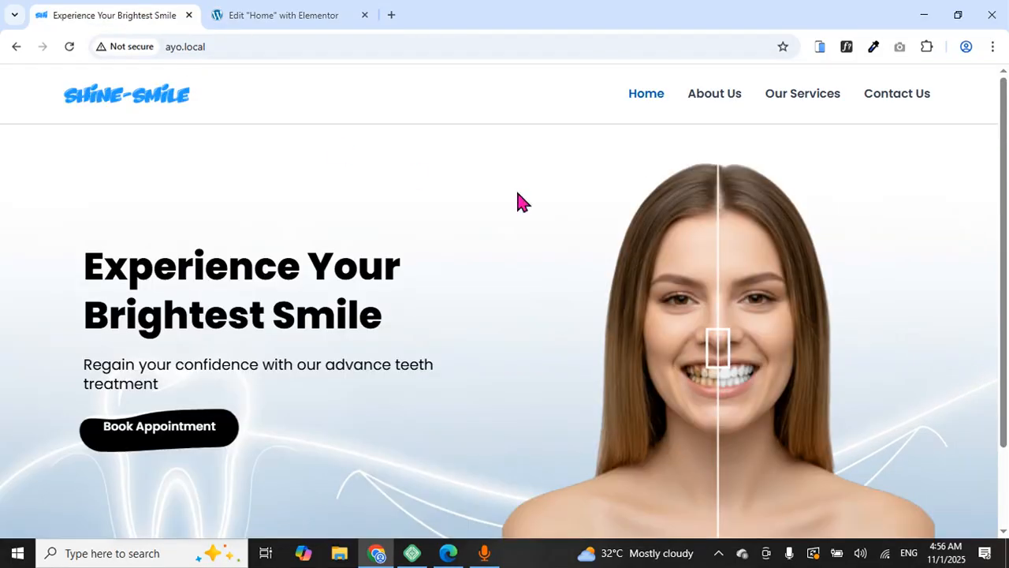
{"action": "scroll", "coordinate": [624, 200], "scroll_direction": "down", "scroll_amount": 2}
{"action": "left_click_drag", "start_coordinate": [710, 254], "coordinate": [700, 289]}
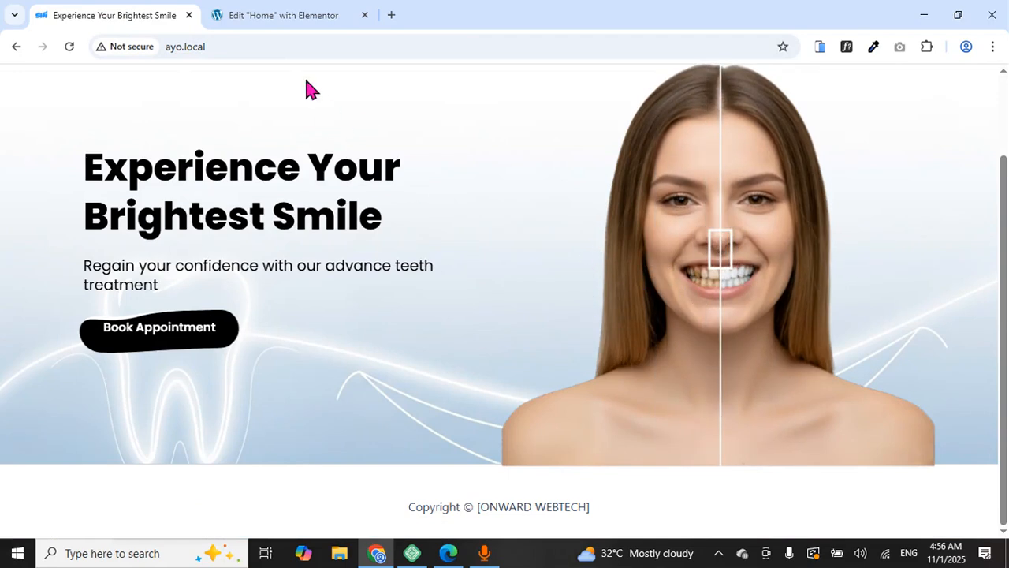
Add a container to the right hero column with Justify Content set to Center
{"action": "left_click", "coordinate": [282, 23]}
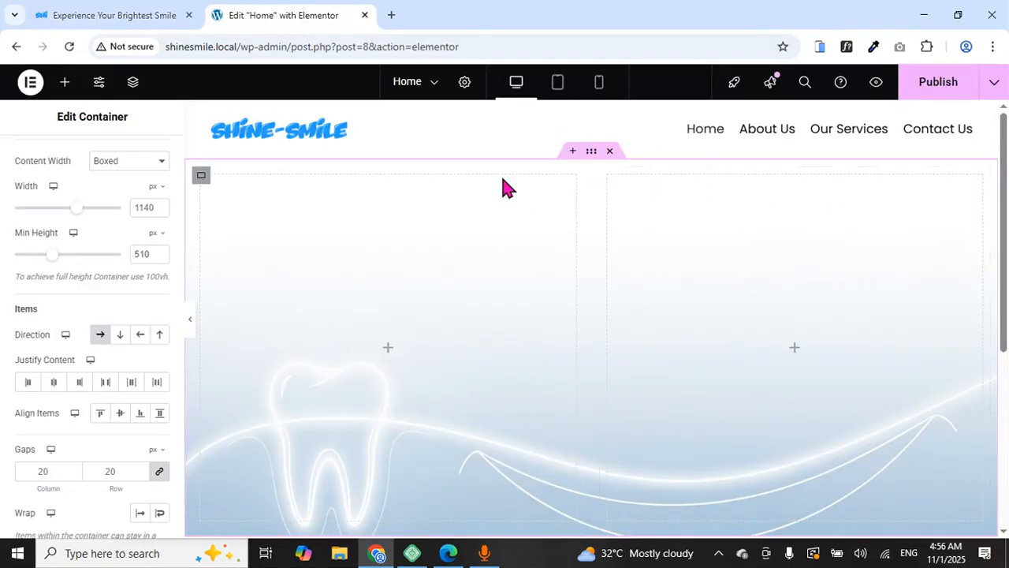
{"action": "left_click", "coordinate": [65, 85]}
{"action": "left_click_drag", "start_coordinate": [42, 274], "coordinate": [734, 305]}
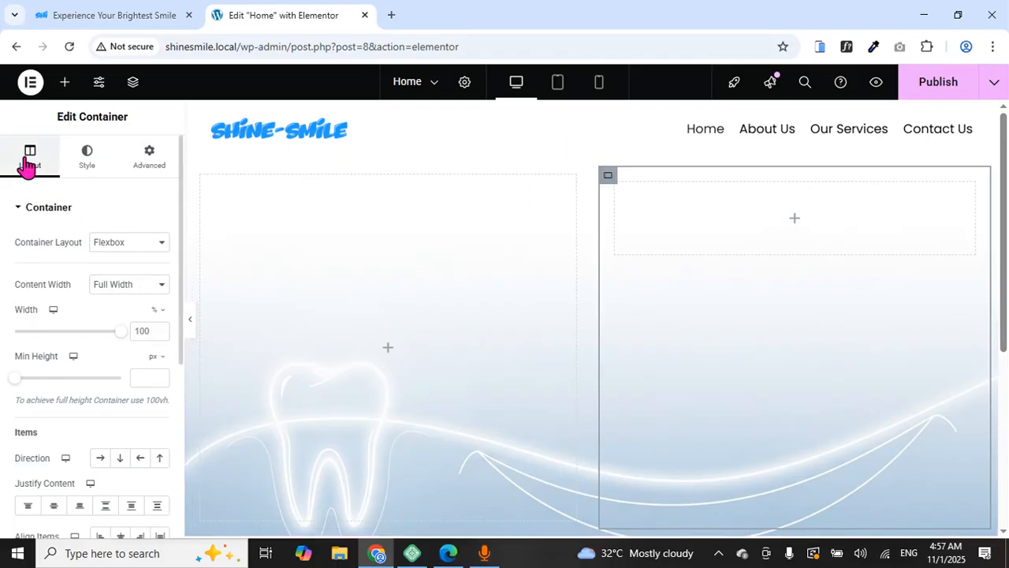
{"action": "scroll", "coordinate": [50, 270], "scroll_direction": "down", "scroll_amount": 3}
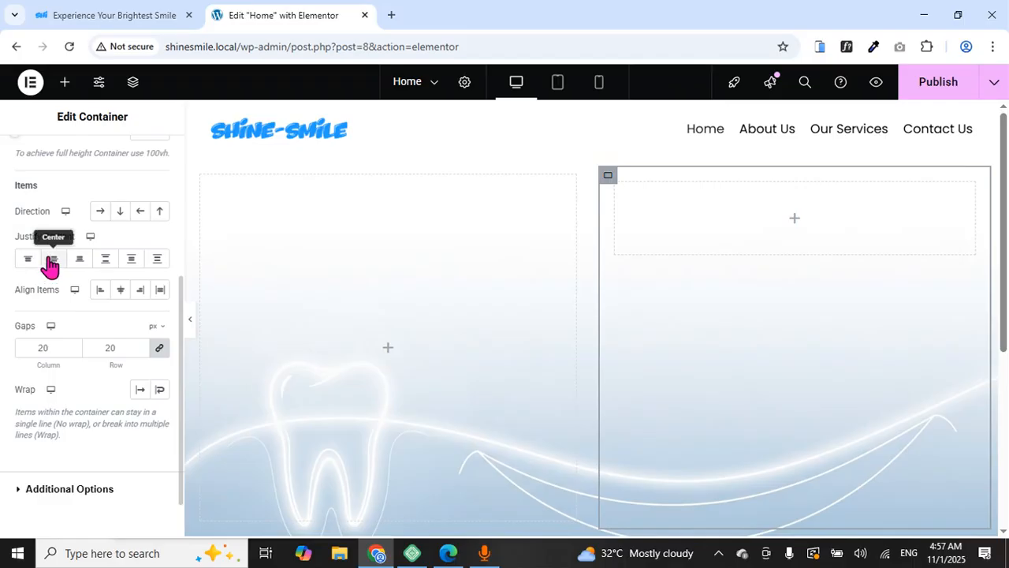
{"action": "left_click", "coordinate": [52, 260]}
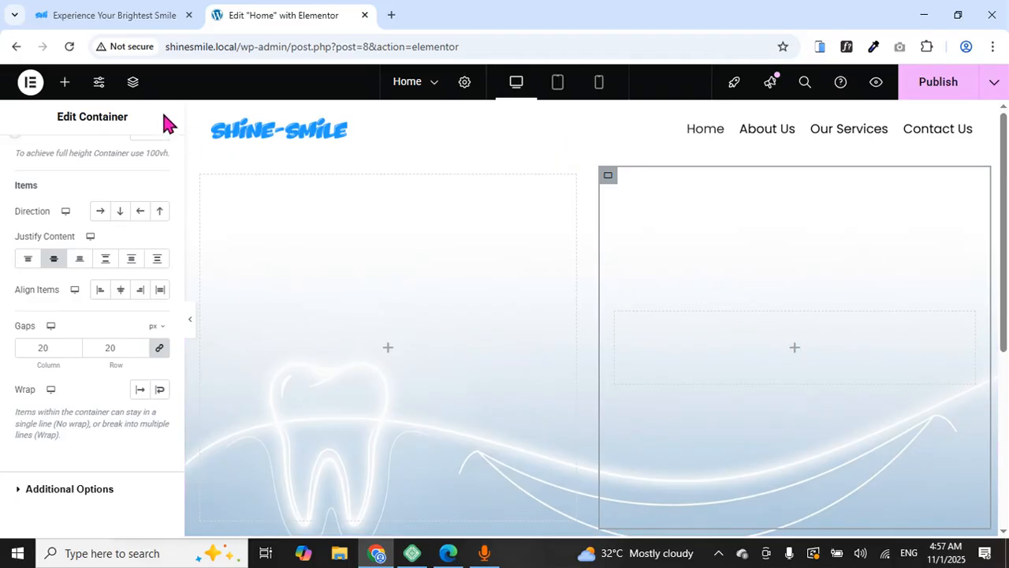
Search the widgets for a 'before' comparison widget, find none, and publish the page
{"action": "left_click", "coordinate": [65, 84]}
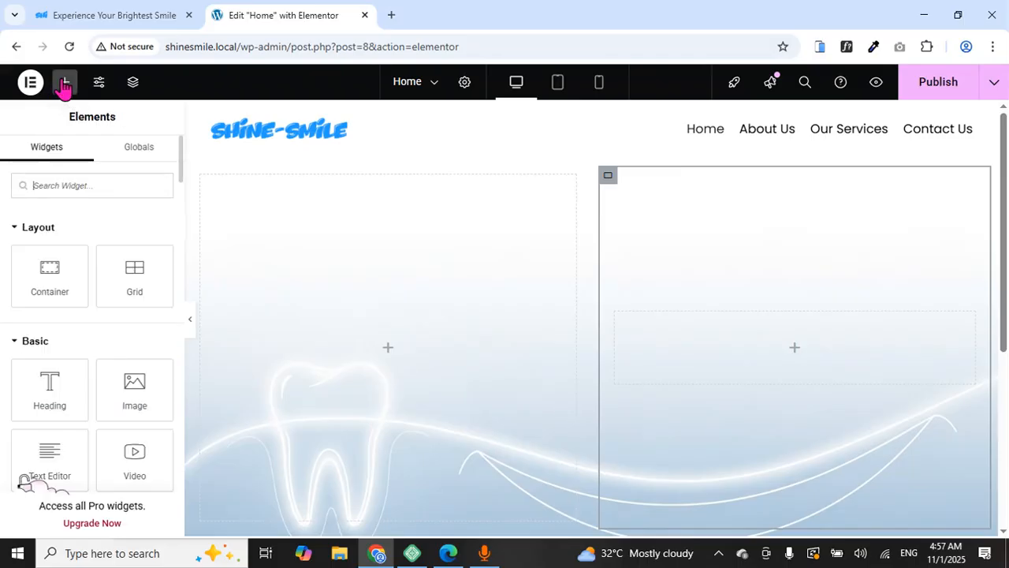
{"action": "left_click", "coordinate": [77, 184]}
{"action": "type", "text": "beeee"}
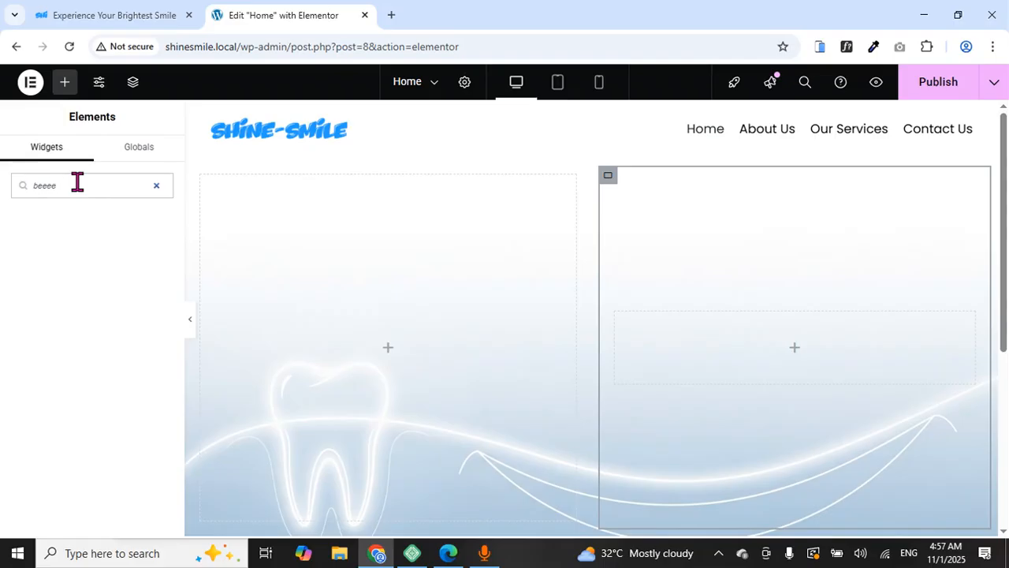
{"action": "key", "text": "BackSpace"}
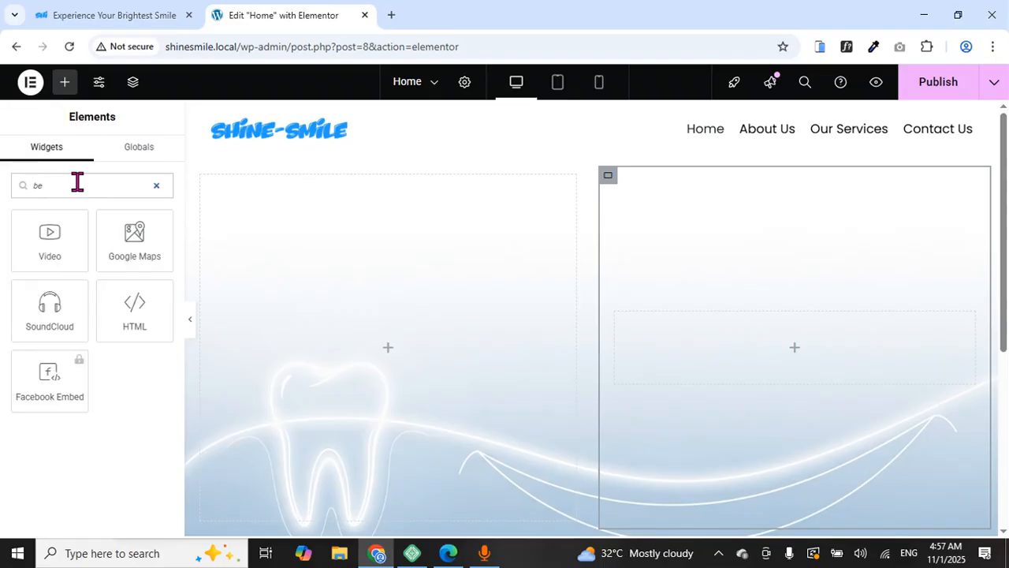
{"action": "type", "text": "l"}
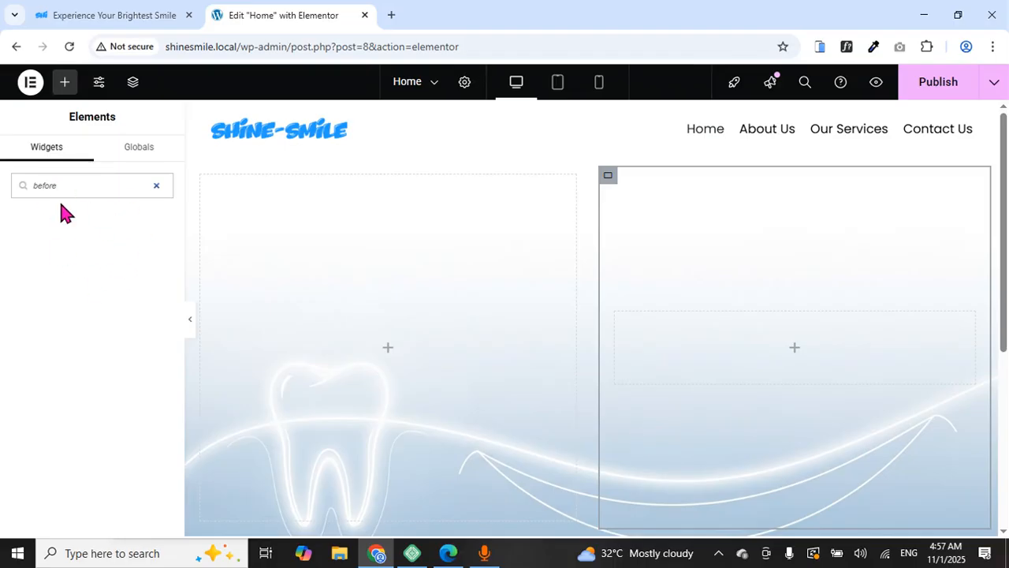
{"action": "left_click", "coordinate": [931, 92]}
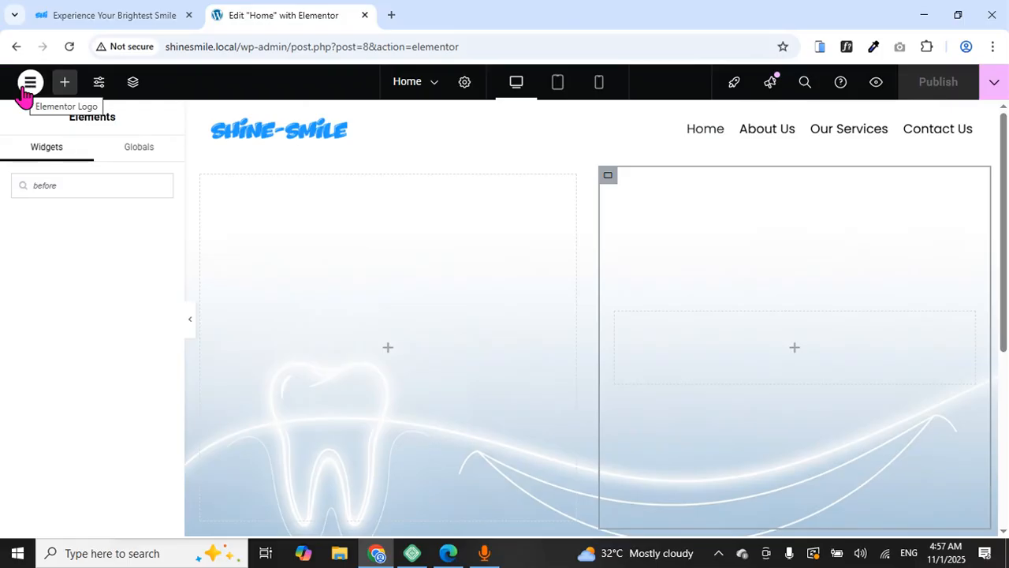
Duplicate the editor browser tab and exit that copy to the WordPress admin
{"action": "right_click", "coordinate": [253, 19]}
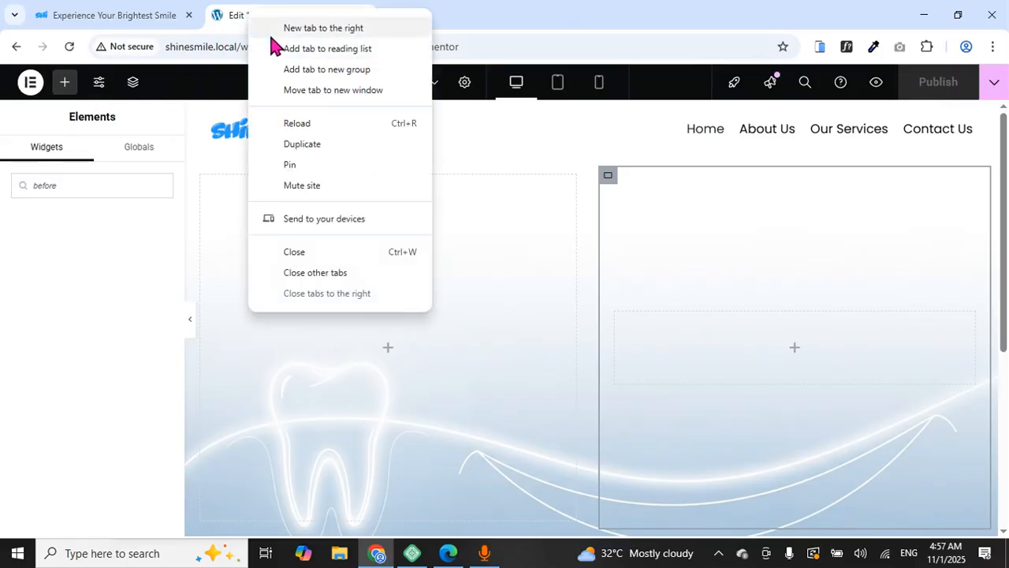
{"action": "left_click", "coordinate": [317, 143]}
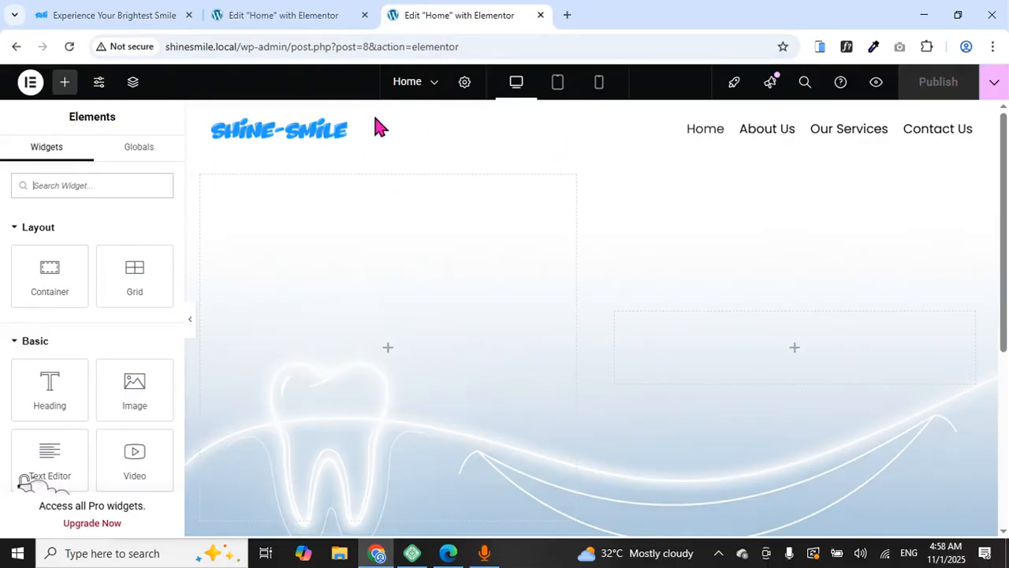
{"action": "left_click", "coordinate": [30, 84]}
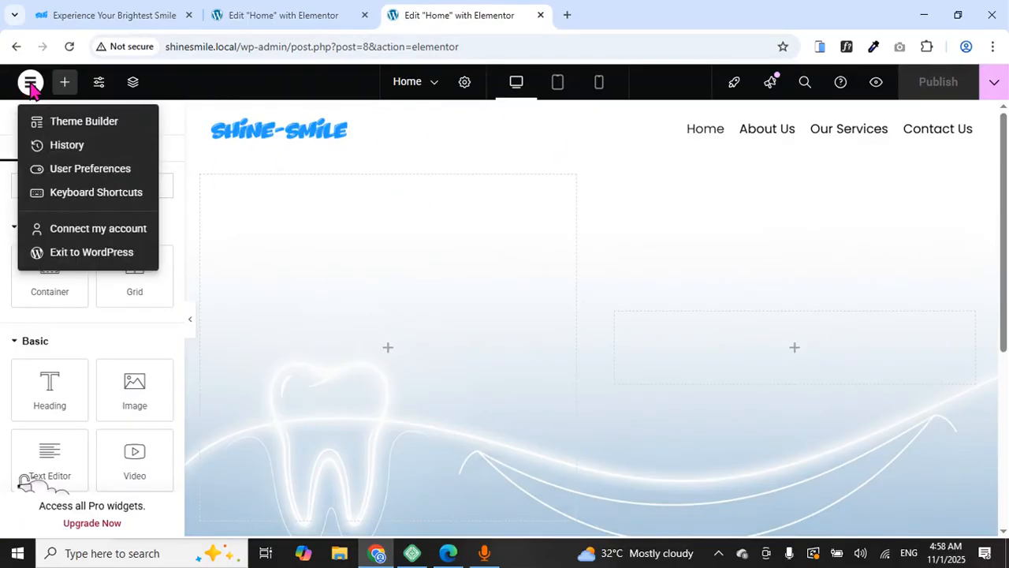
{"action": "left_click", "coordinate": [90, 252]}
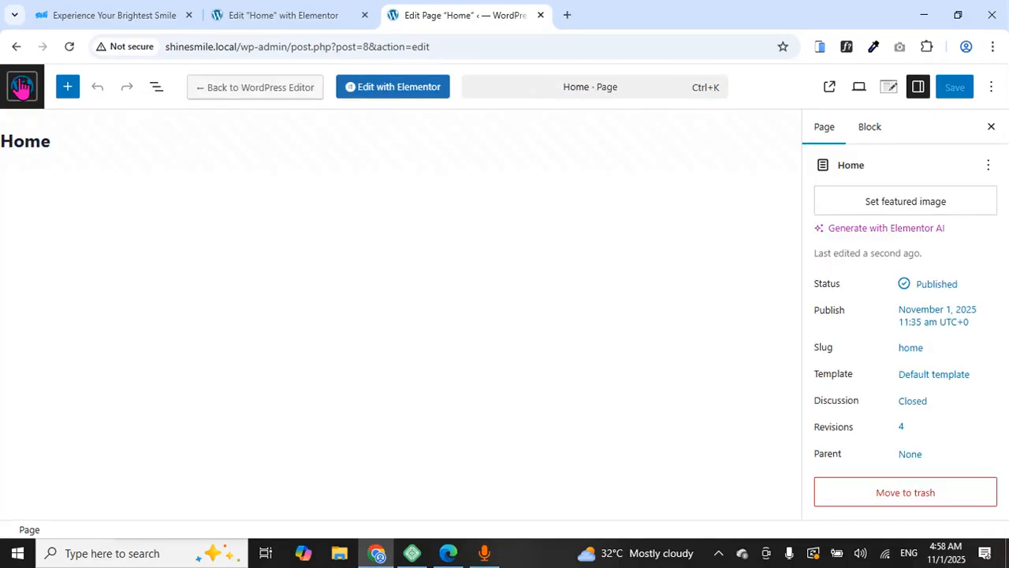
Go to Unlimited Elements > Widgets from the WordPress admin sidebar
{"action": "left_click", "coordinate": [21, 89]}
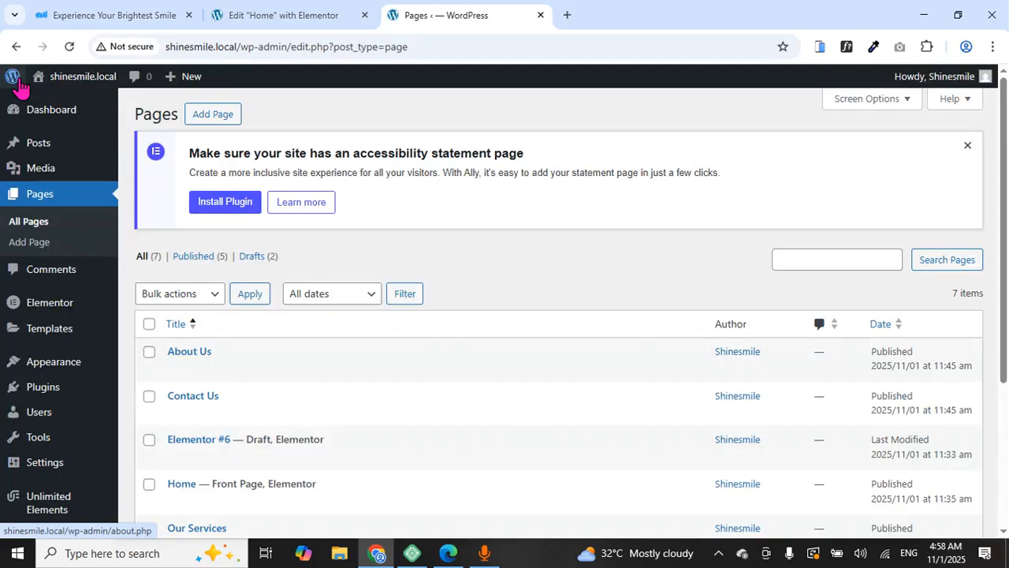
{"action": "scroll", "coordinate": [32, 157], "scroll_direction": "down", "scroll_amount": 3}
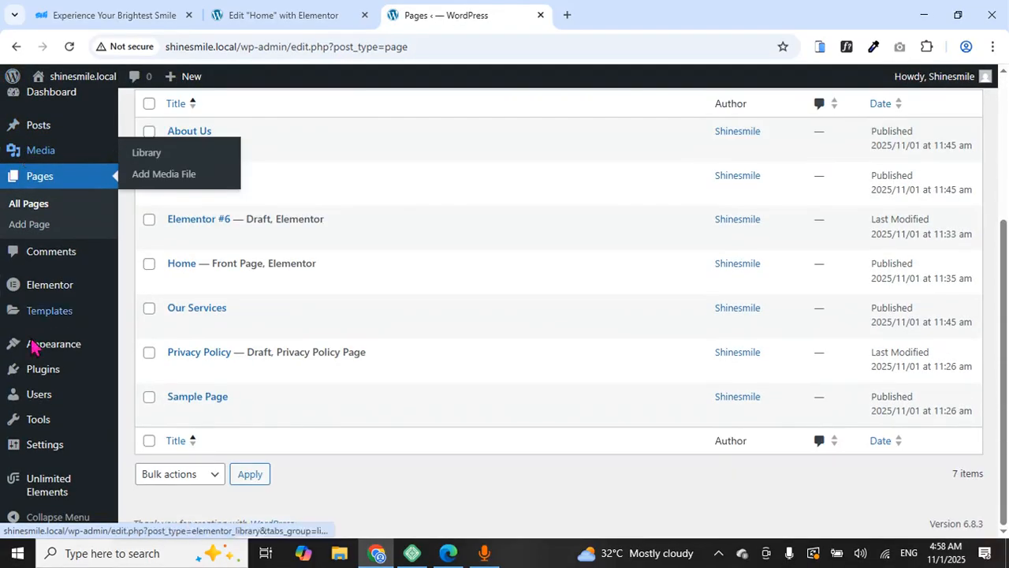
{"action": "mouse_move", "coordinate": [55, 487]}
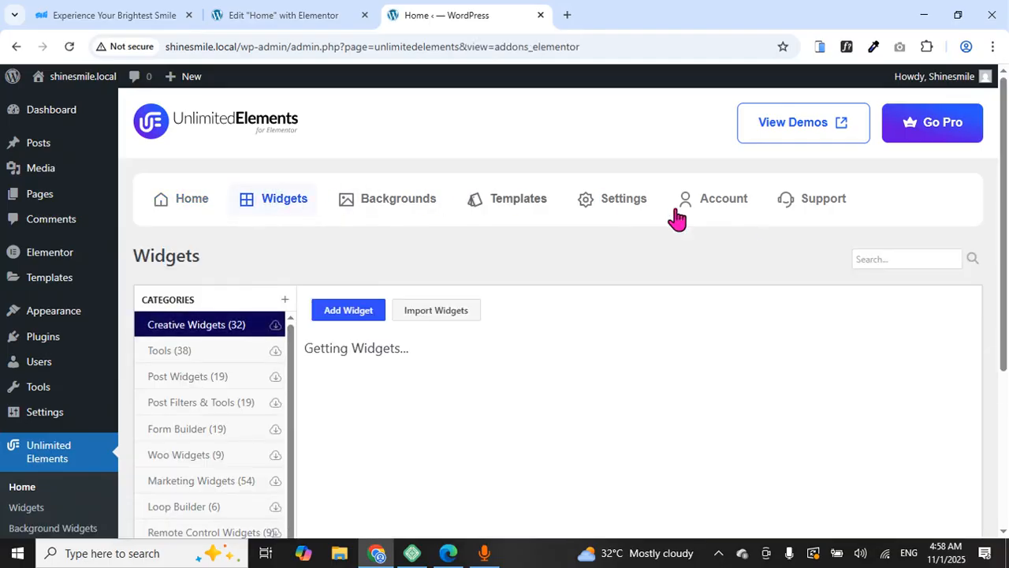
Search 'before' in the widget library, install the free Before After widget, and return to Elementor
{"action": "left_click", "coordinate": [876, 256]}
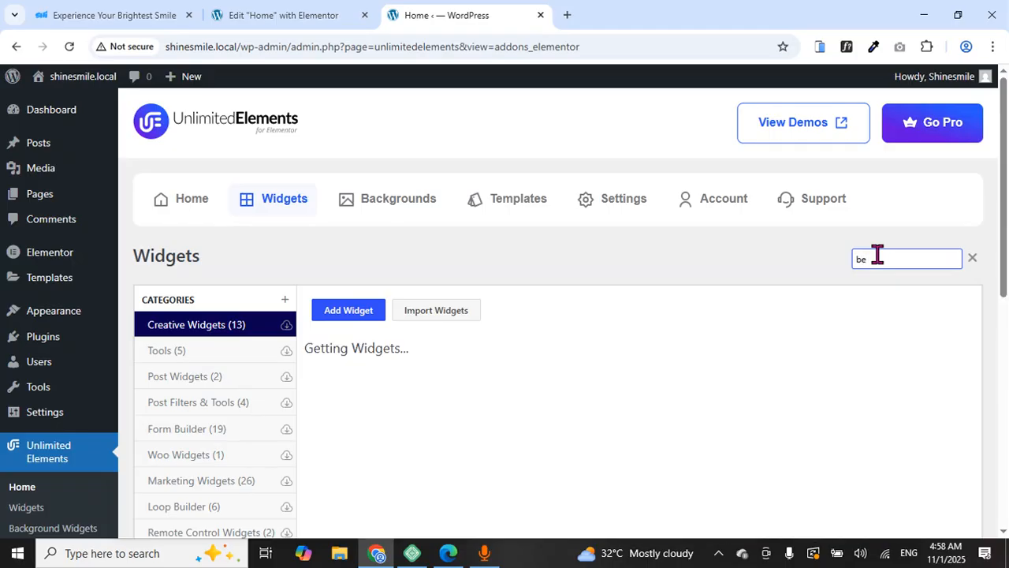
{"action": "type", "text": "foree"}
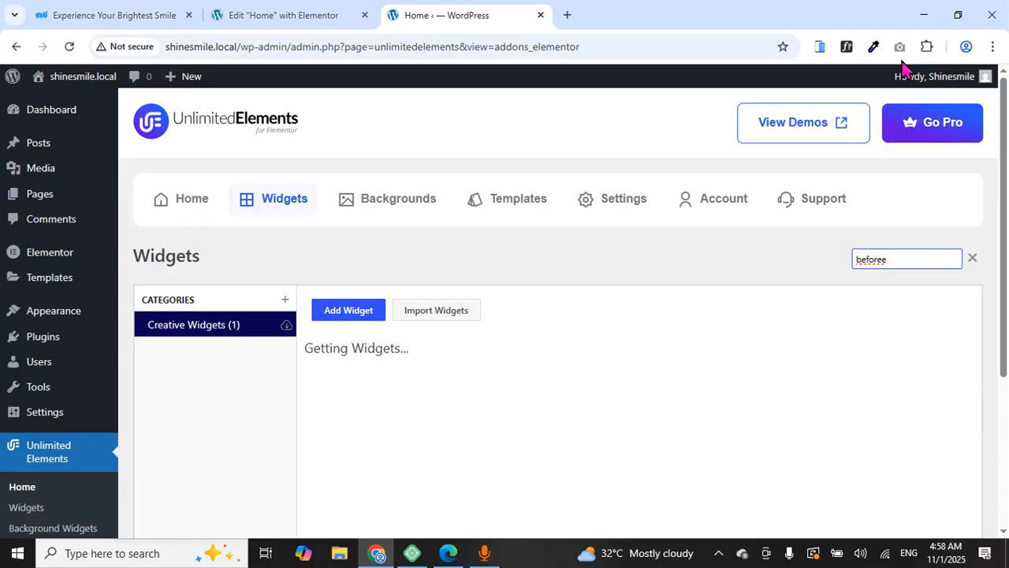
{"action": "key", "text": "BackSpace"}
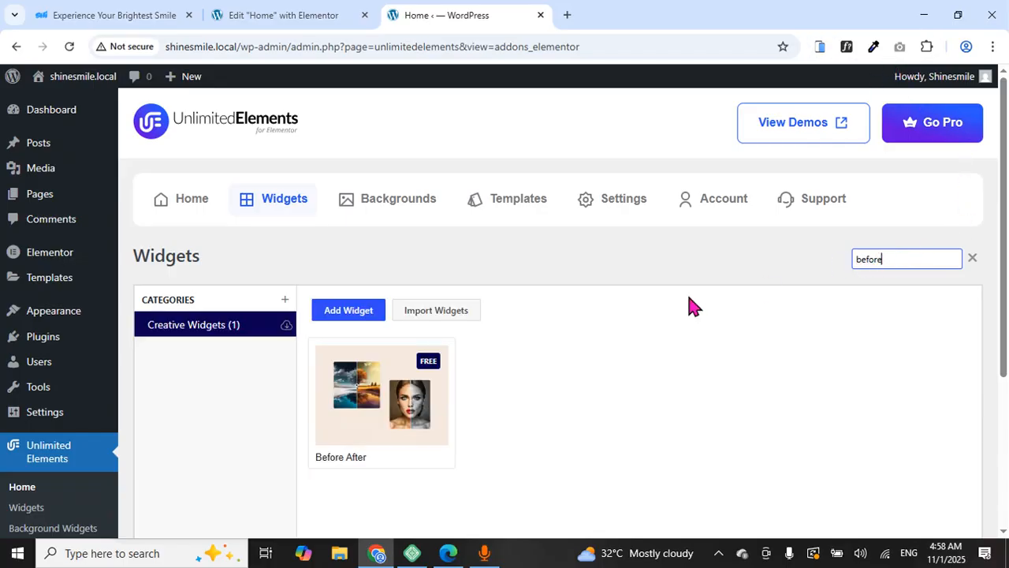
{"action": "mouse_move", "coordinate": [349, 420]}
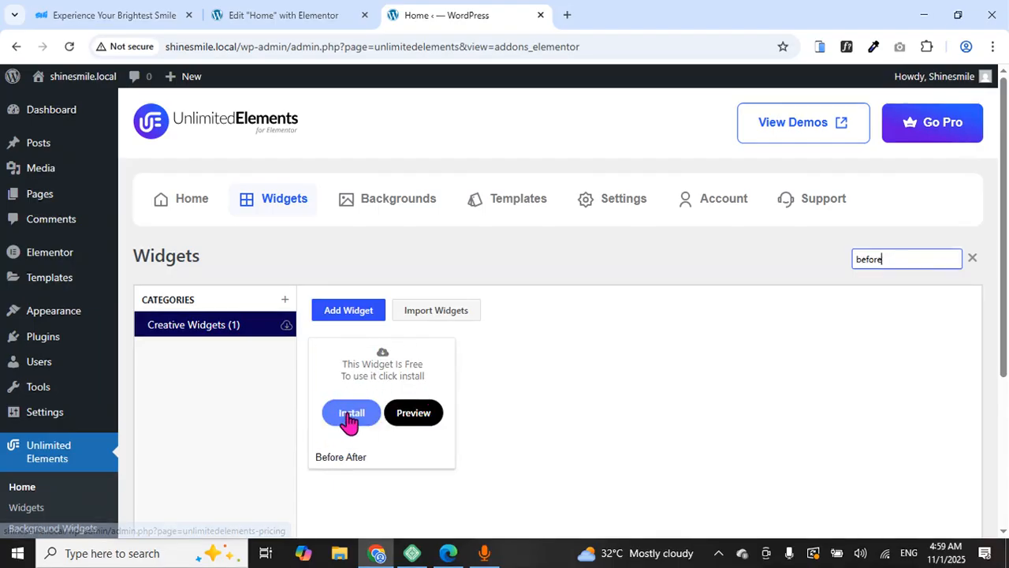
{"action": "left_click", "coordinate": [349, 420]}
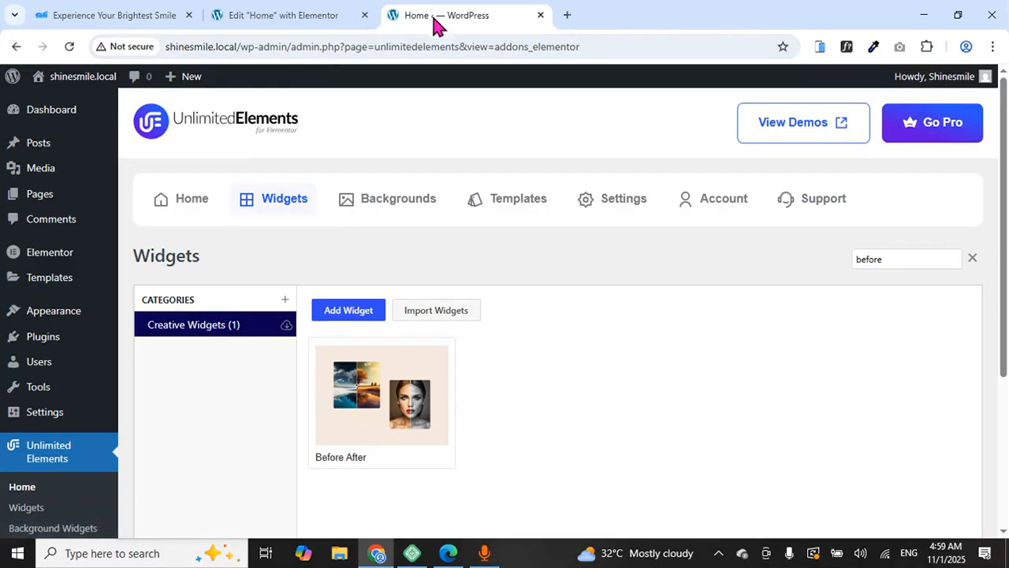
{"action": "left_click", "coordinate": [320, 16]}
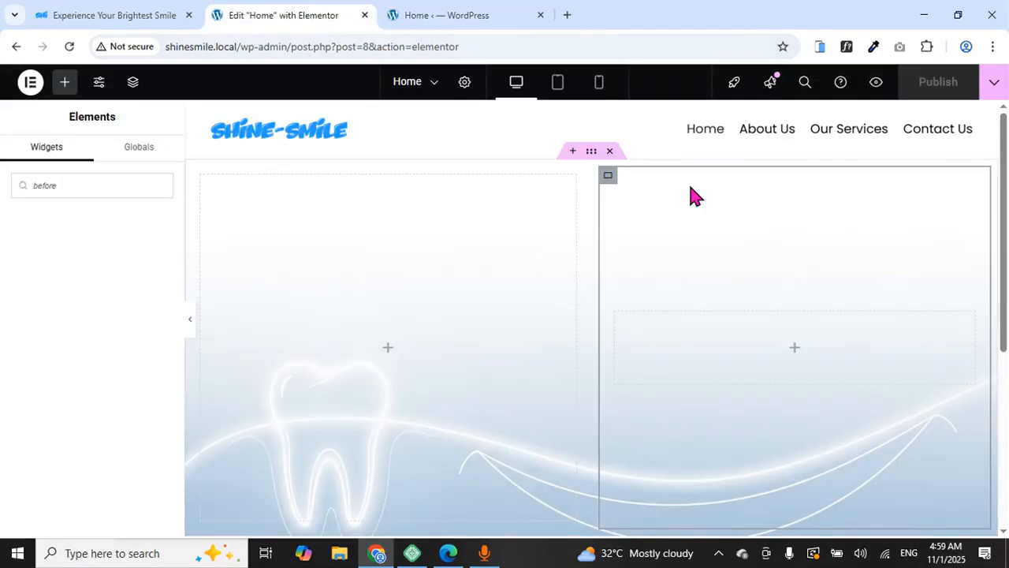
Reload the editor, search 'before', and drag the Before After widget into the right column
{"action": "scroll", "coordinate": [733, 209], "scroll_direction": "down", "scroll_amount": 3}
{"action": "scroll", "coordinate": [733, 205], "scroll_direction": "up", "scroll_amount": 3}
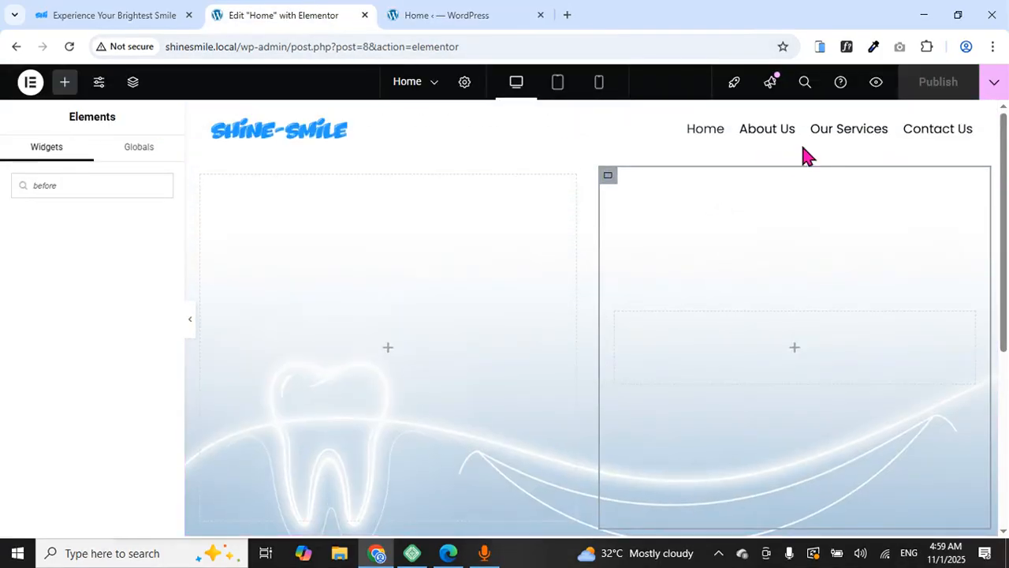
{"action": "left_click", "coordinate": [70, 47]}
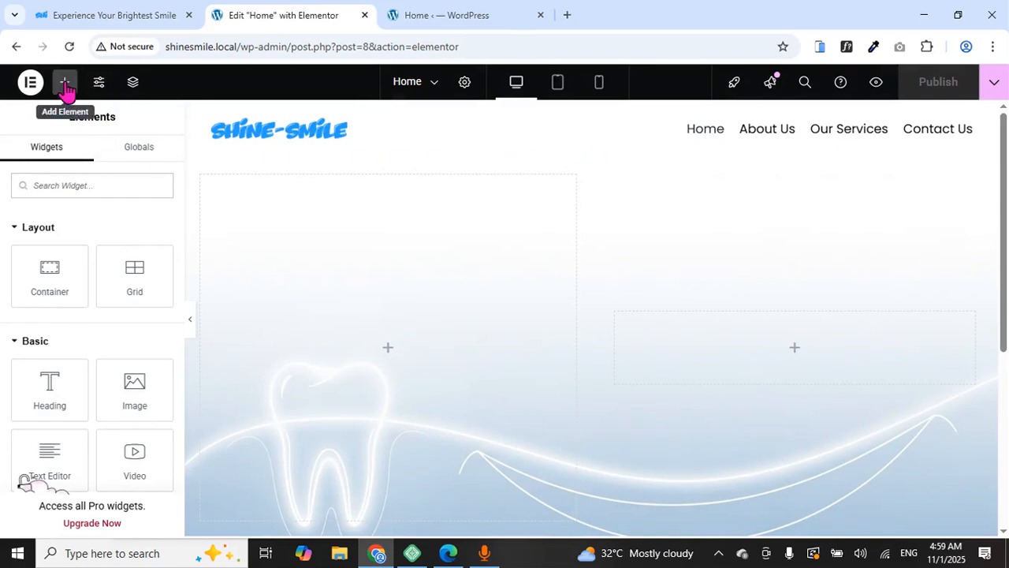
{"action": "left_click", "coordinate": [73, 184]}
{"action": "type", "text": "bea"}
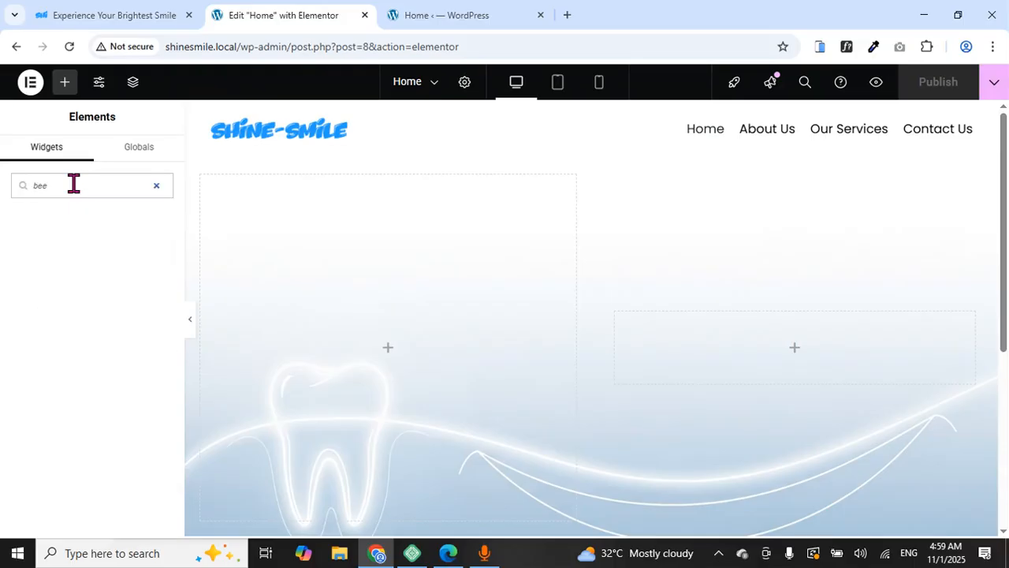
{"action": "key", "text": "BackSpace"}
{"action": "type", "text": "for"}
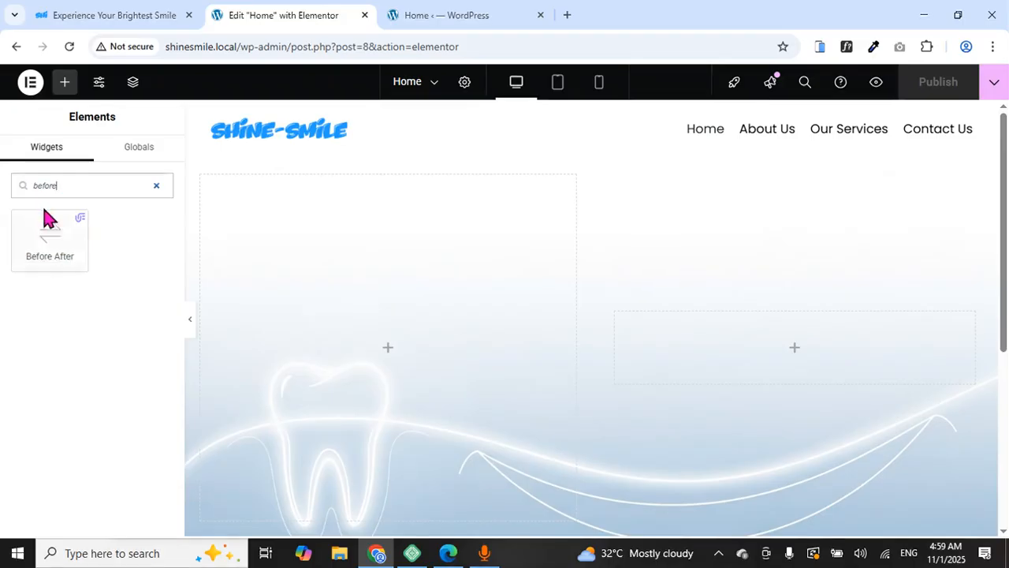
{"action": "left_click_drag", "start_coordinate": [53, 233], "coordinate": [719, 357]}
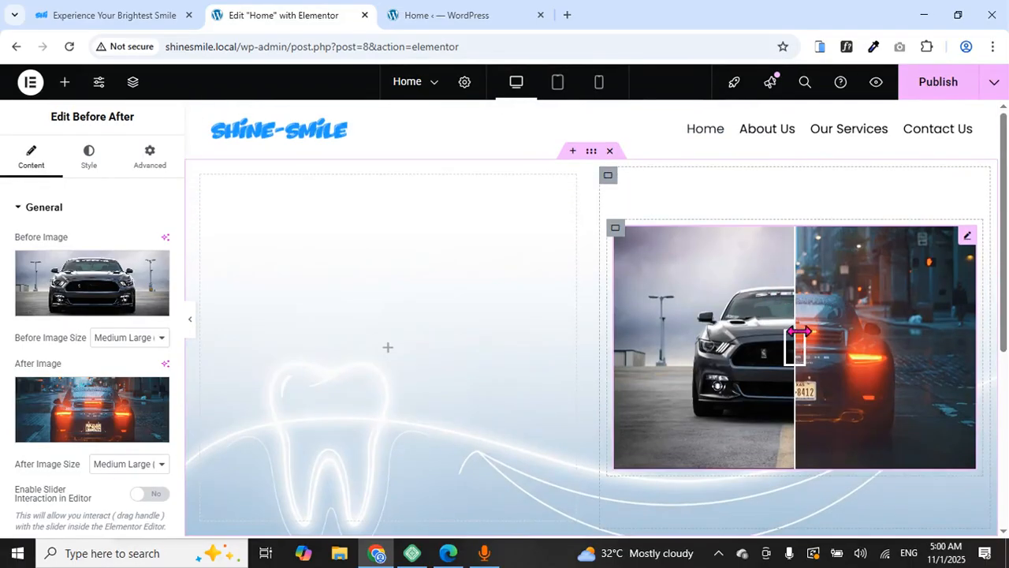
{"action": "left_click_drag", "start_coordinate": [792, 333], "coordinate": [809, 350]}
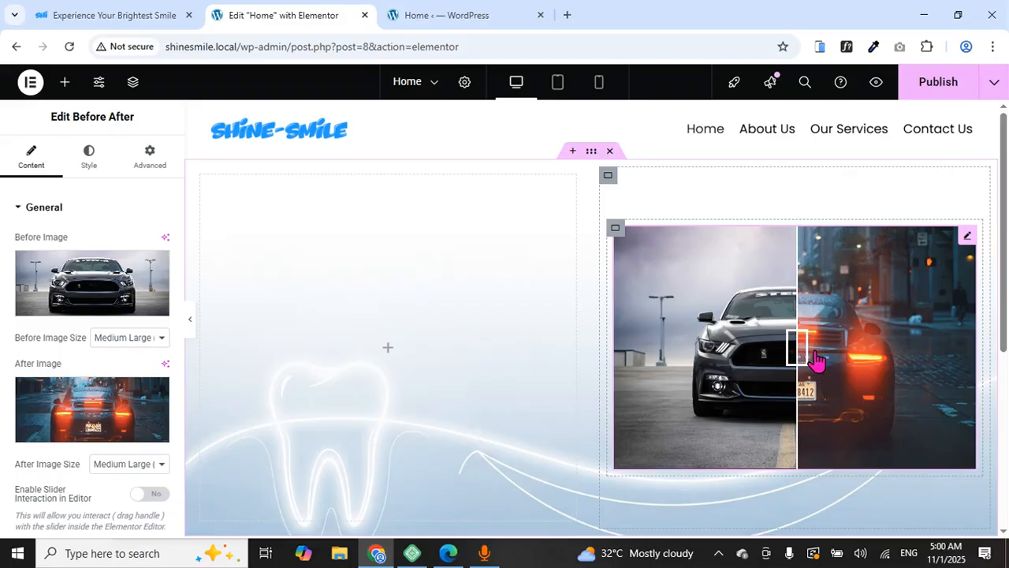
{"action": "left_click", "coordinate": [126, 13]}
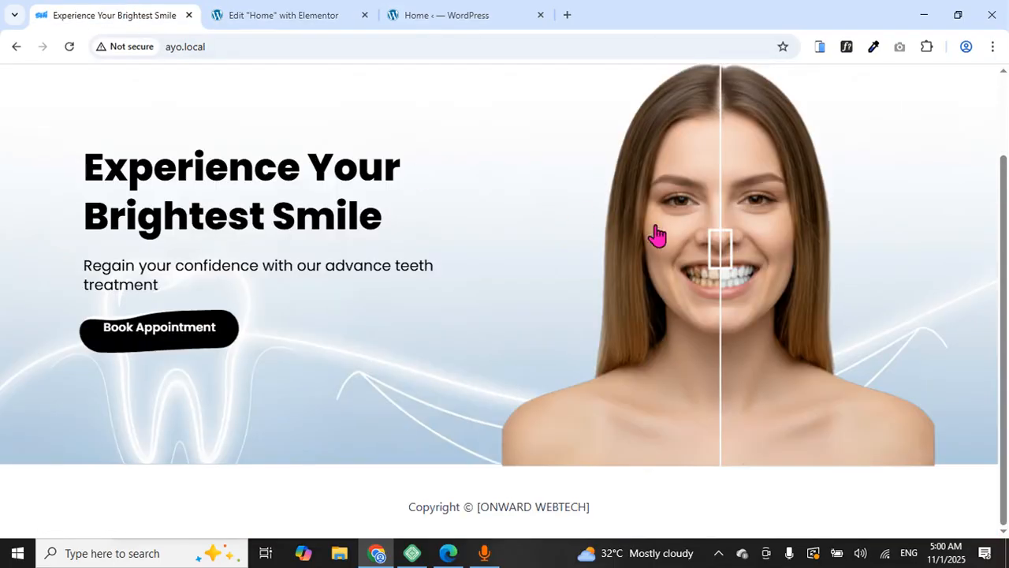
{"action": "left_click_drag", "start_coordinate": [716, 248], "coordinate": [709, 278]}
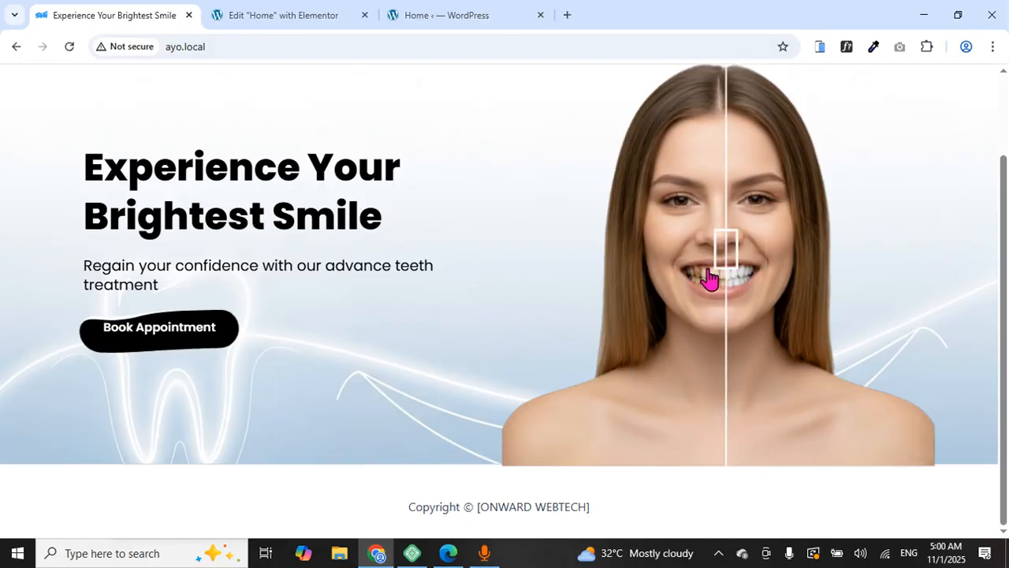
{"action": "left_click", "coordinate": [316, 16]}
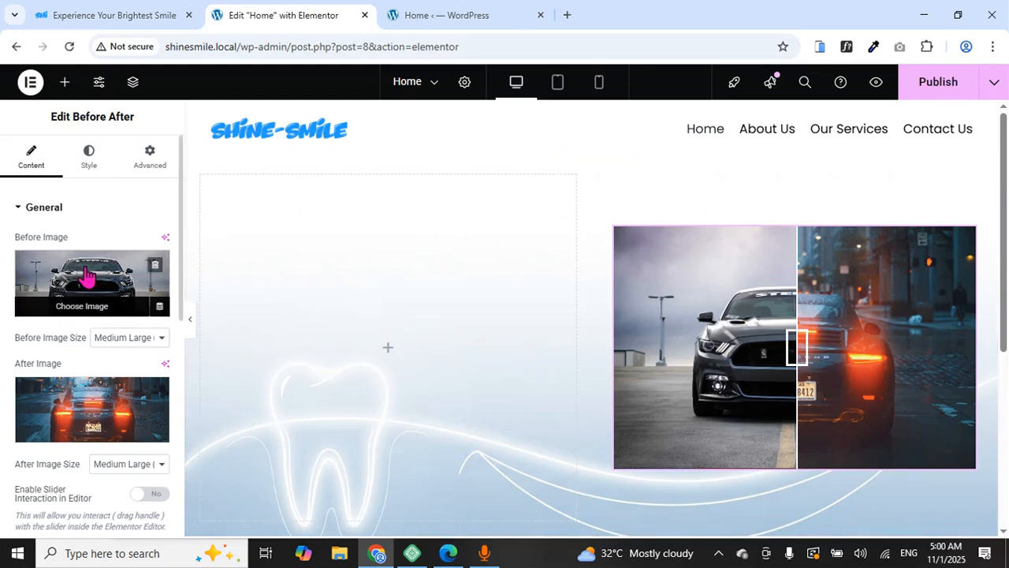
Upload Picsart_25-10-02_00-14-45-488.png and set it as the slider's Before image
{"action": "left_click", "coordinate": [87, 307]}
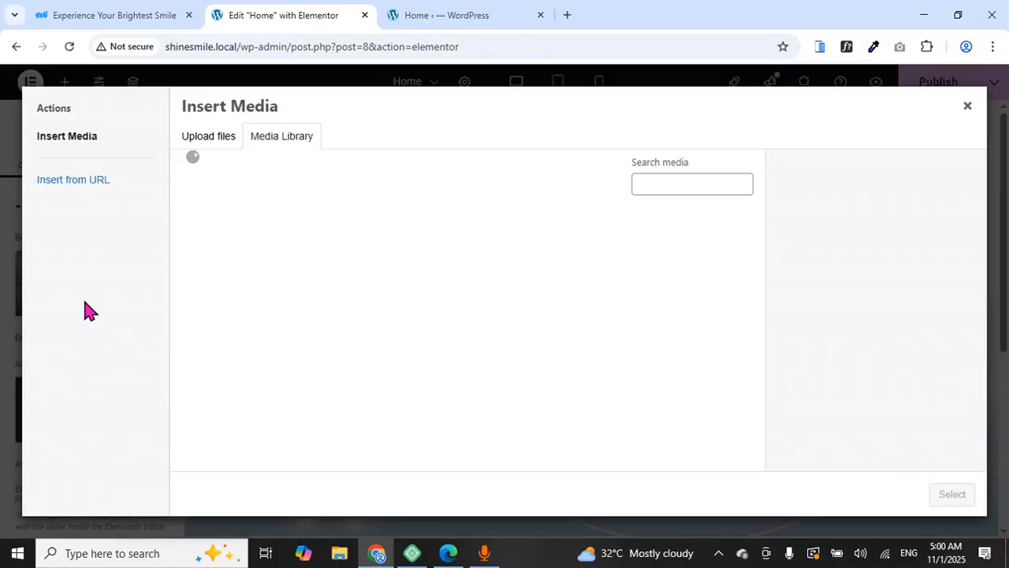
{"action": "left_click", "coordinate": [194, 142]}
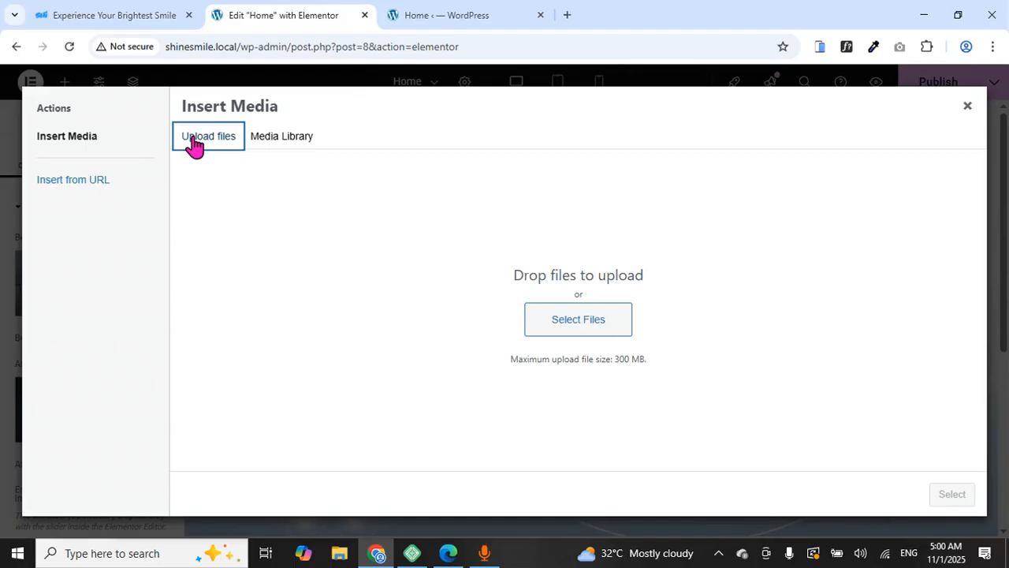
{"action": "left_click", "coordinate": [550, 321]}
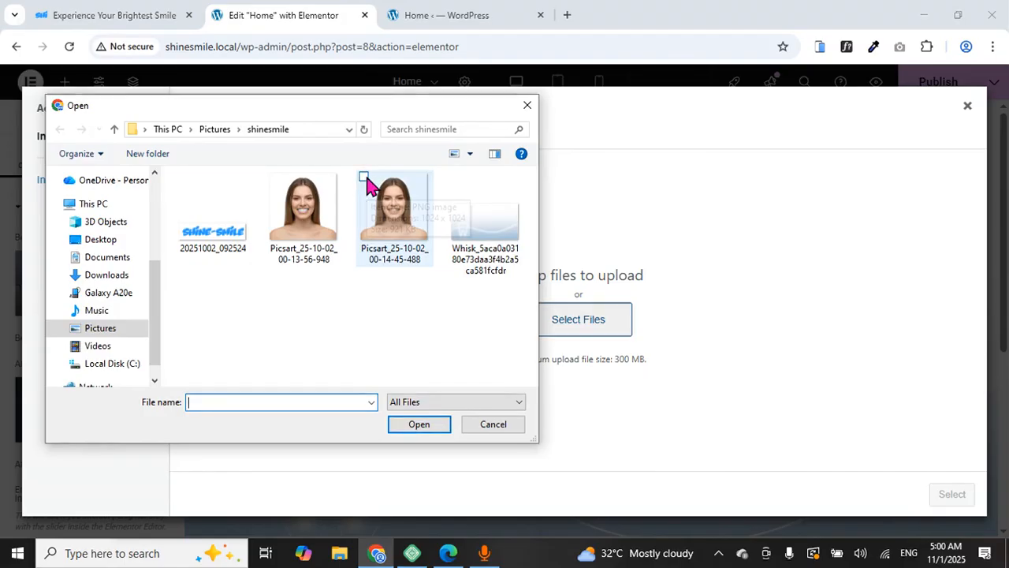
{"action": "left_click", "coordinate": [377, 195]}
{"action": "left_click", "coordinate": [420, 424]}
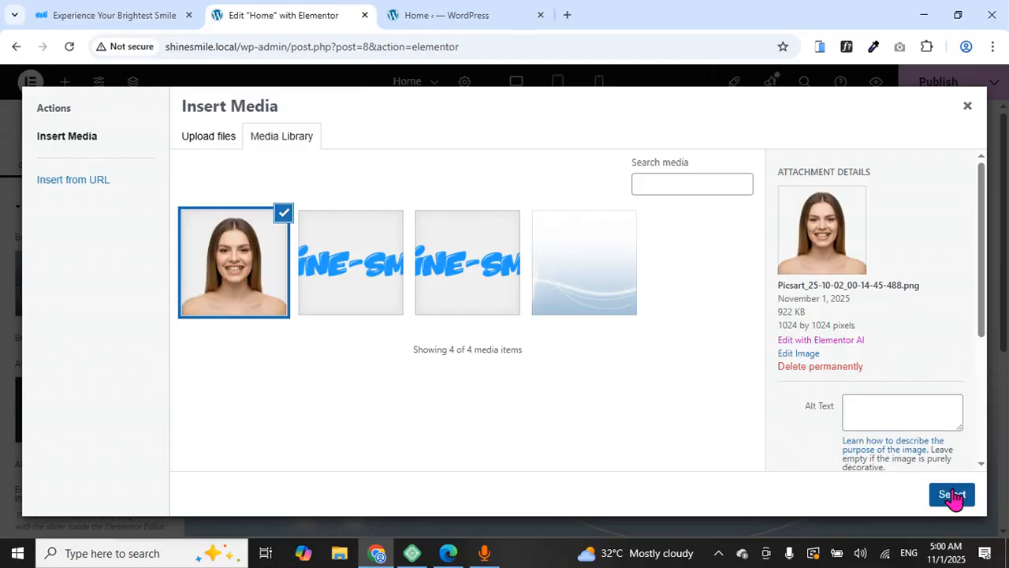
{"action": "left_click", "coordinate": [953, 494]}
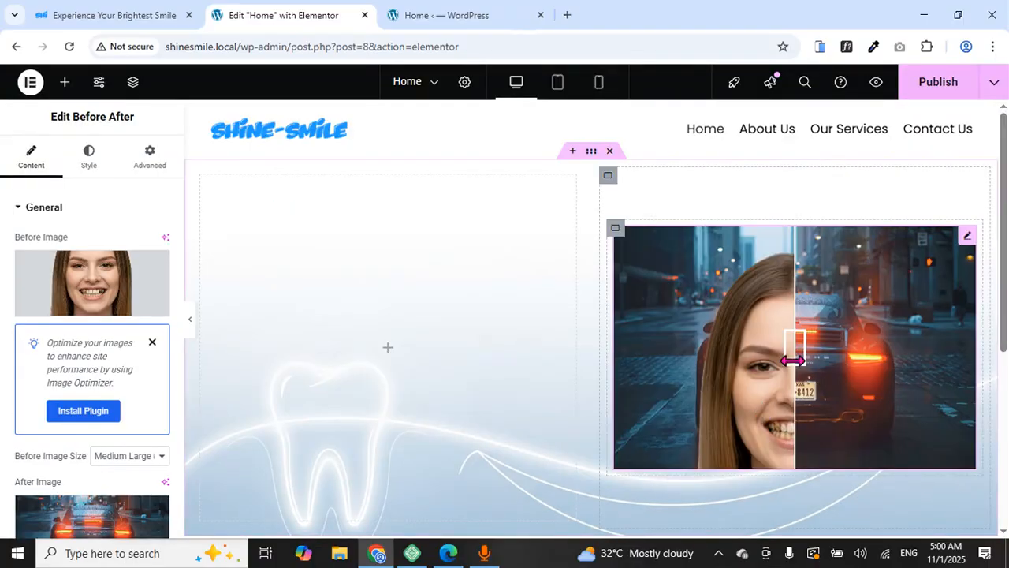
{"action": "left_click_drag", "start_coordinate": [792, 356], "coordinate": [812, 385]}
{"action": "scroll", "coordinate": [750, 363], "scroll_direction": "down", "scroll_amount": 3}
{"action": "scroll", "coordinate": [750, 362], "scroll_direction": "up", "scroll_amount": 3}
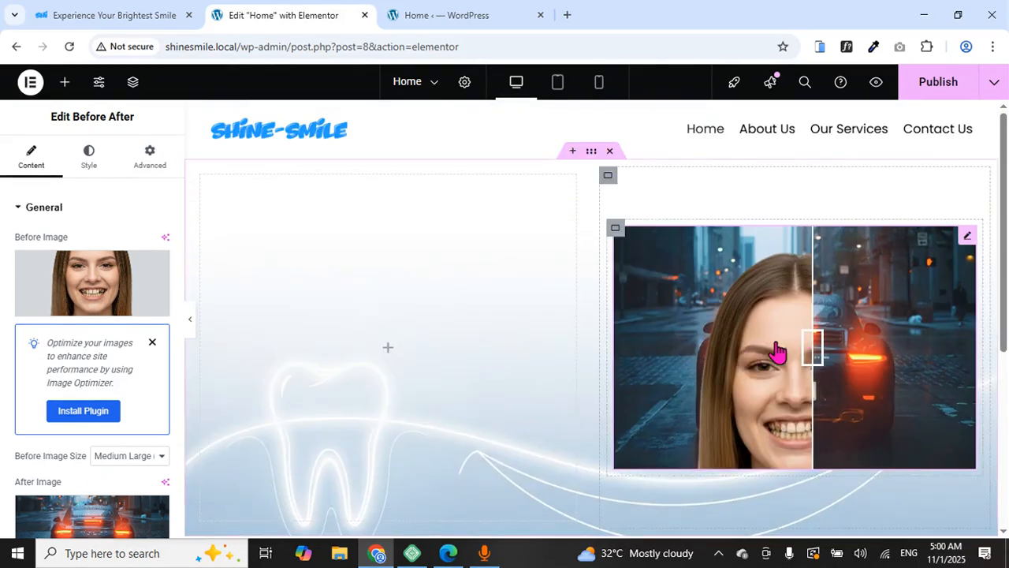
{"action": "scroll", "coordinate": [63, 331], "scroll_direction": "down", "scroll_amount": 3}
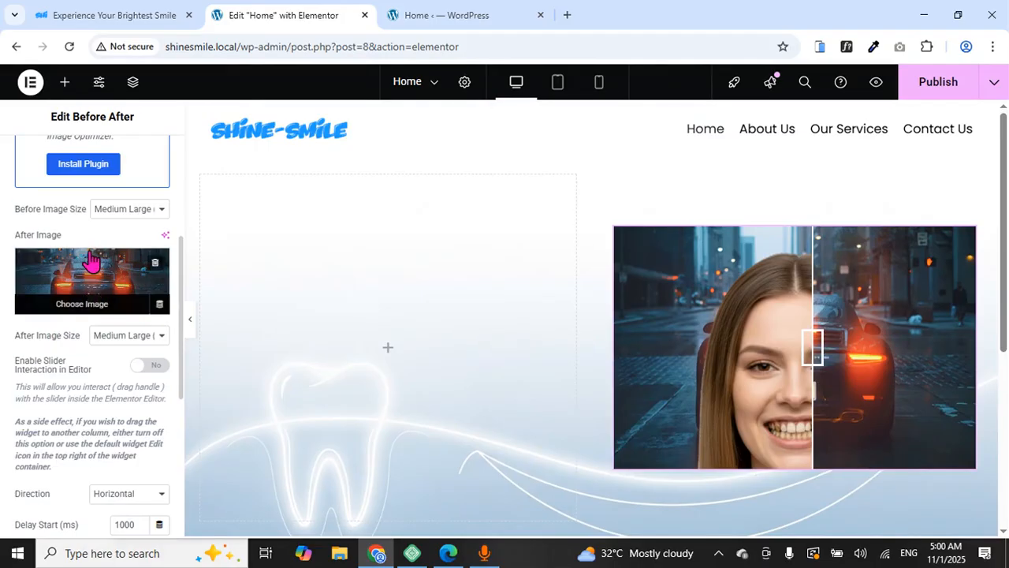
Upload Picsart_25-10-02_00-13-56-948.png and set it as the slider's After image
{"action": "left_click", "coordinate": [74, 308]}
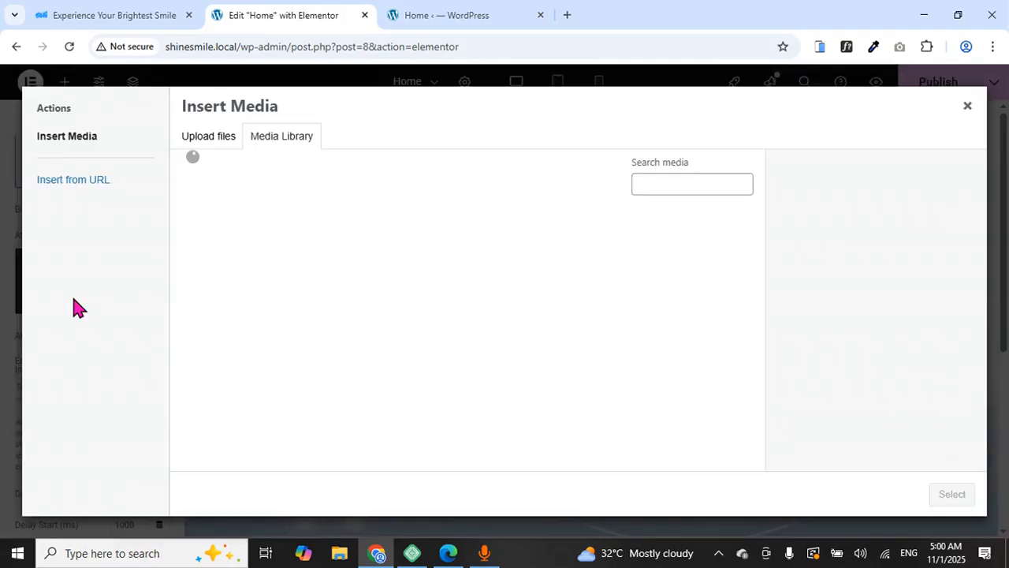
{"action": "left_click", "coordinate": [212, 138]}
{"action": "left_click", "coordinate": [592, 332]}
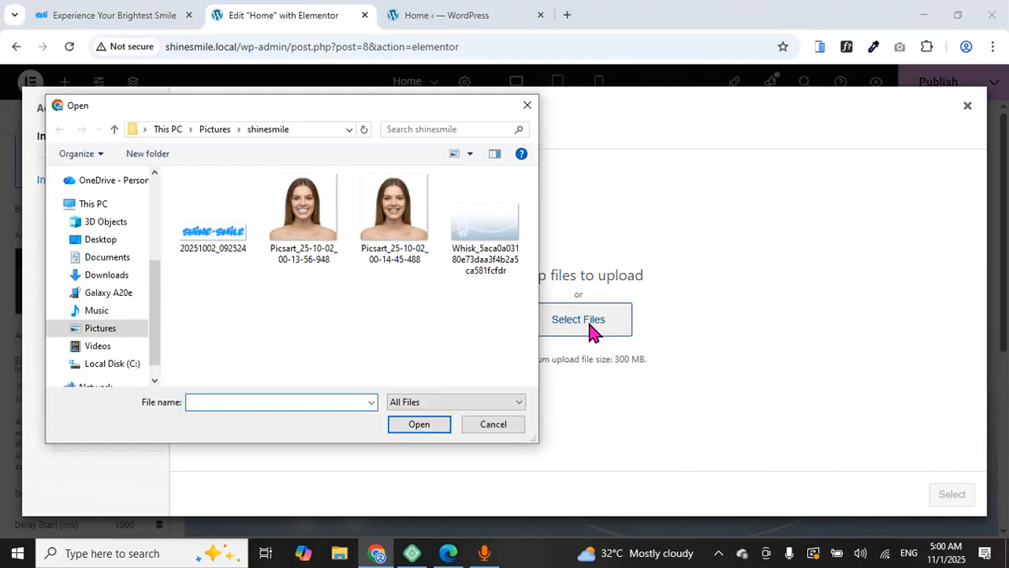
{"action": "left_click", "coordinate": [272, 190]}
{"action": "left_click", "coordinate": [407, 427]}
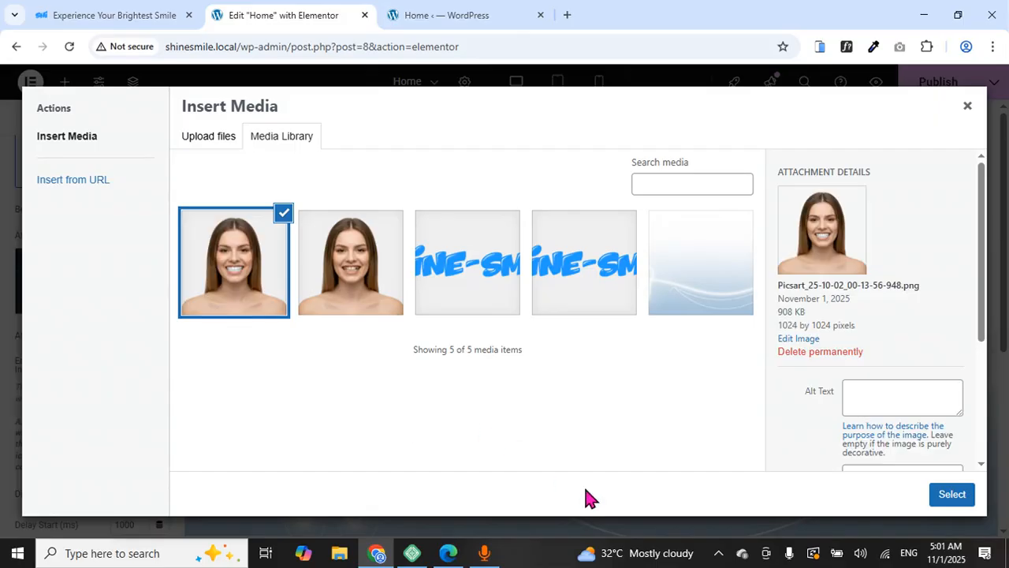
{"action": "left_click", "coordinate": [950, 495]}
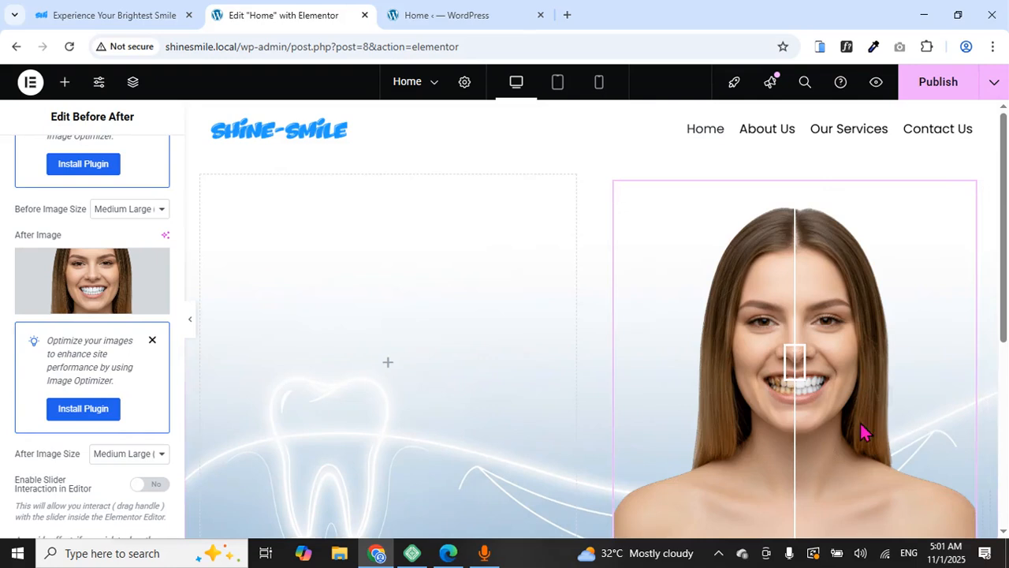
{"action": "scroll", "coordinate": [451, 352], "scroll_direction": "down", "scroll_amount": 3}
{"action": "scroll", "coordinate": [451, 352], "scroll_direction": "up", "scroll_amount": 3}
{"action": "scroll", "coordinate": [452, 352], "scroll_direction": "down", "scroll_amount": 1}
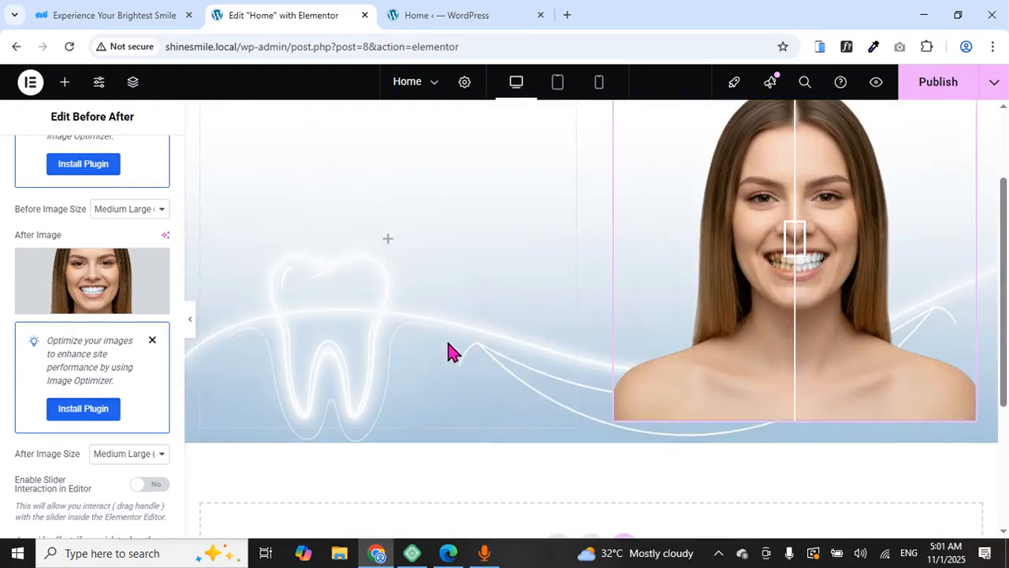
{"action": "left_click_drag", "start_coordinate": [798, 237], "coordinate": [807, 273]}
{"action": "scroll", "coordinate": [795, 276], "scroll_direction": "up", "scroll_amount": 2}
{"action": "scroll", "coordinate": [795, 276], "scroll_direction": "down", "scroll_amount": 2}
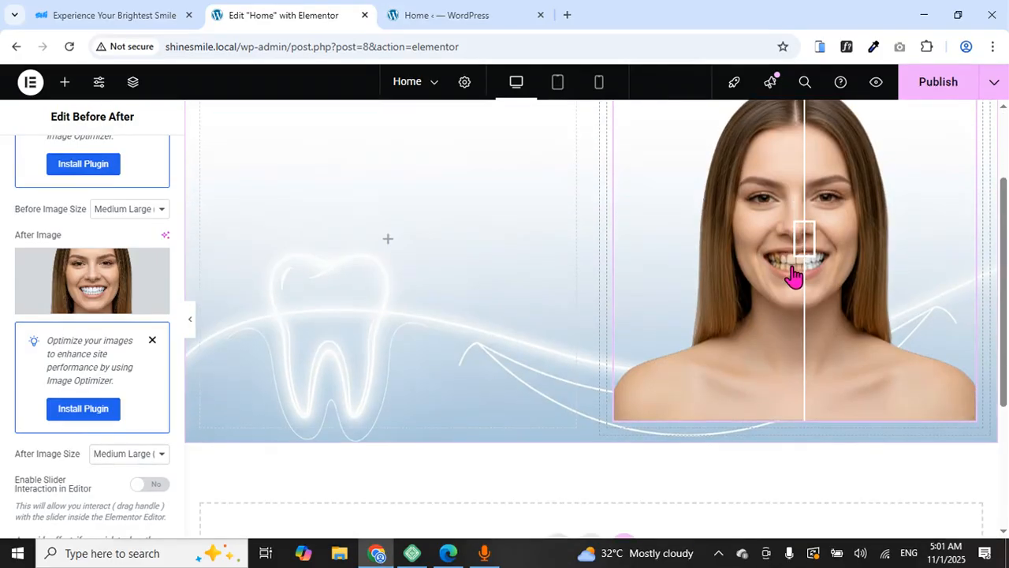
{"action": "scroll", "coordinate": [792, 247], "scroll_direction": "up", "scroll_amount": 2}
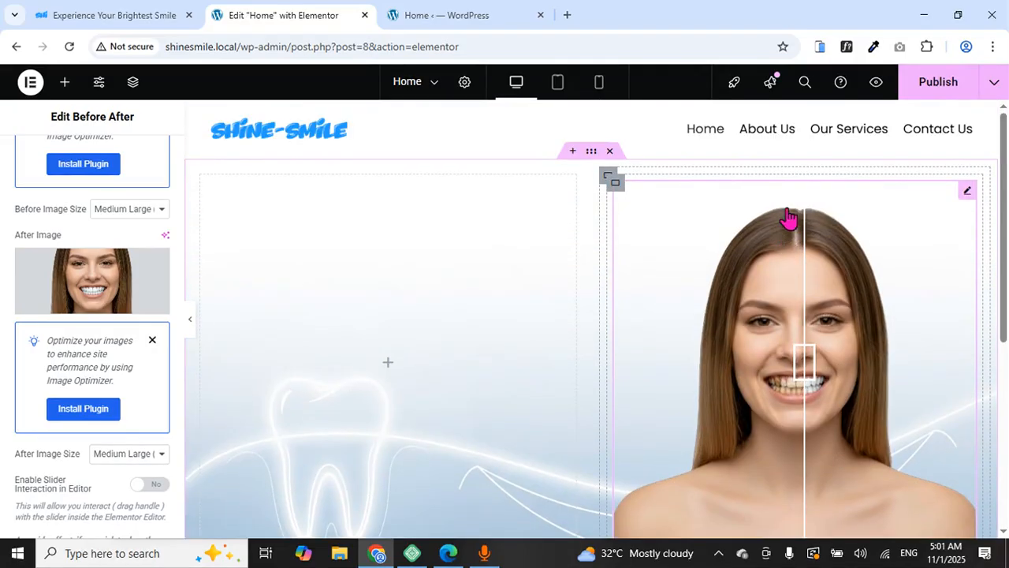
{"action": "scroll", "coordinate": [777, 232], "scroll_direction": "down", "scroll_amount": 4}
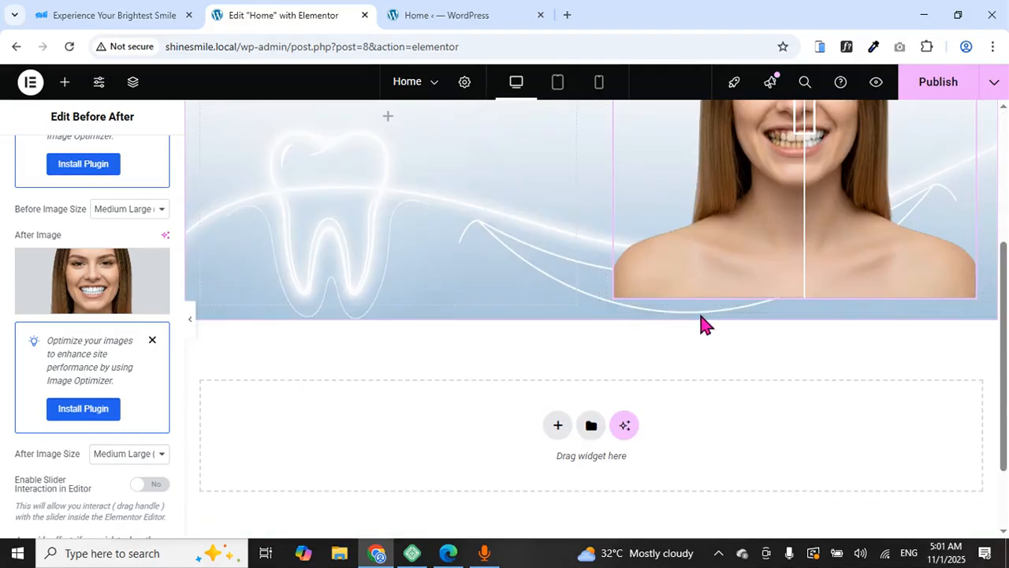
{"action": "left_click", "coordinate": [162, 16]}
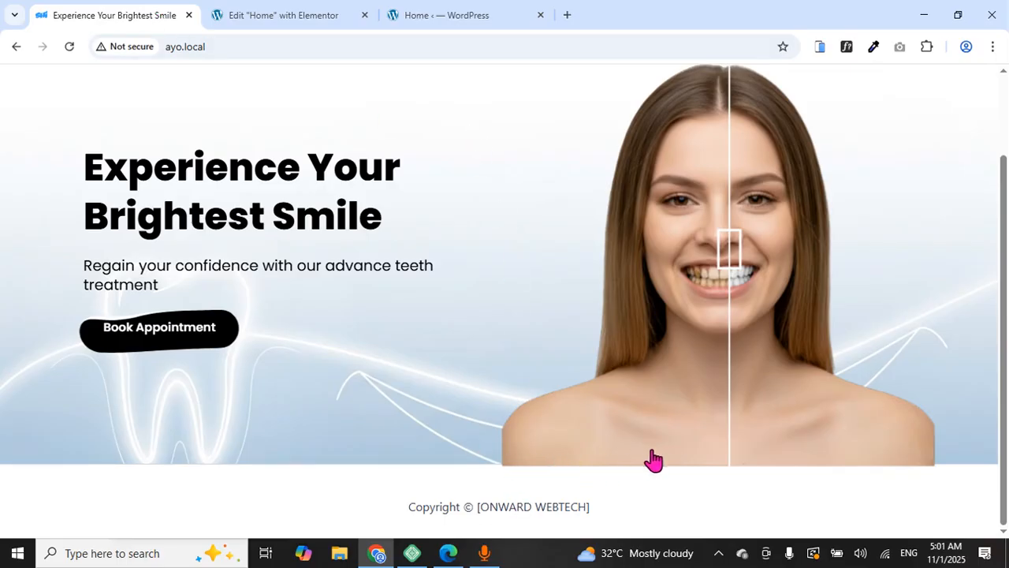
{"action": "left_click", "coordinate": [307, 11]}
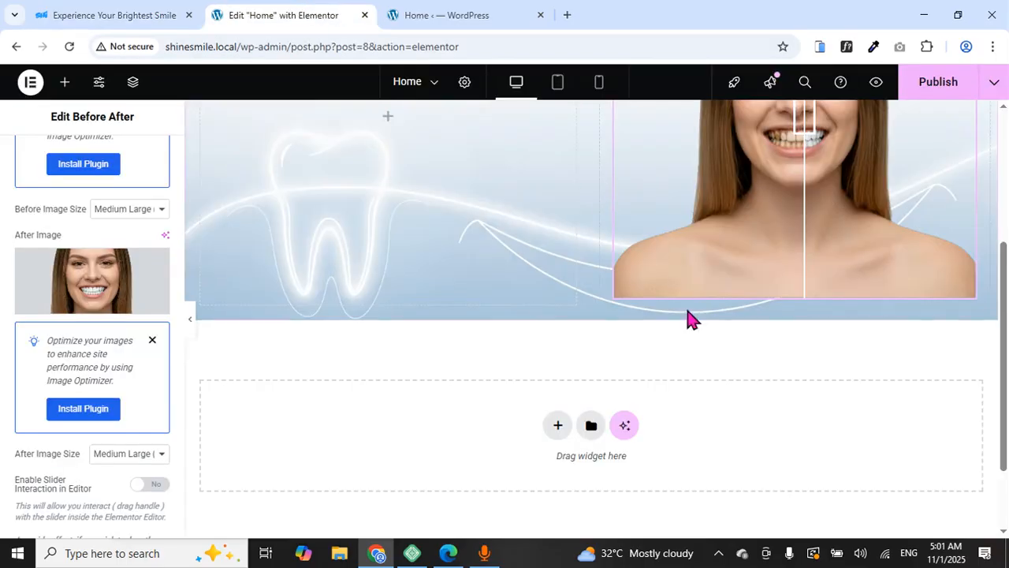
{"action": "scroll", "coordinate": [682, 315], "scroll_direction": "up", "scroll_amount": 2}
{"action": "scroll", "coordinate": [682, 315], "scroll_direction": "up", "scroll_amount": 2}
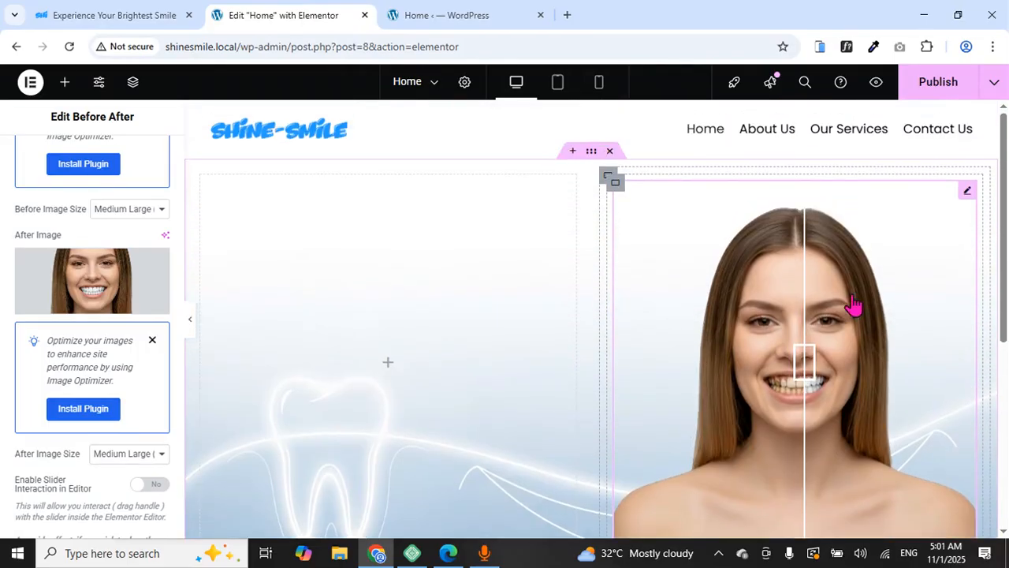
Select the slider's container and open Offset under its Advanced Transform settings
{"action": "left_click", "coordinate": [614, 184]}
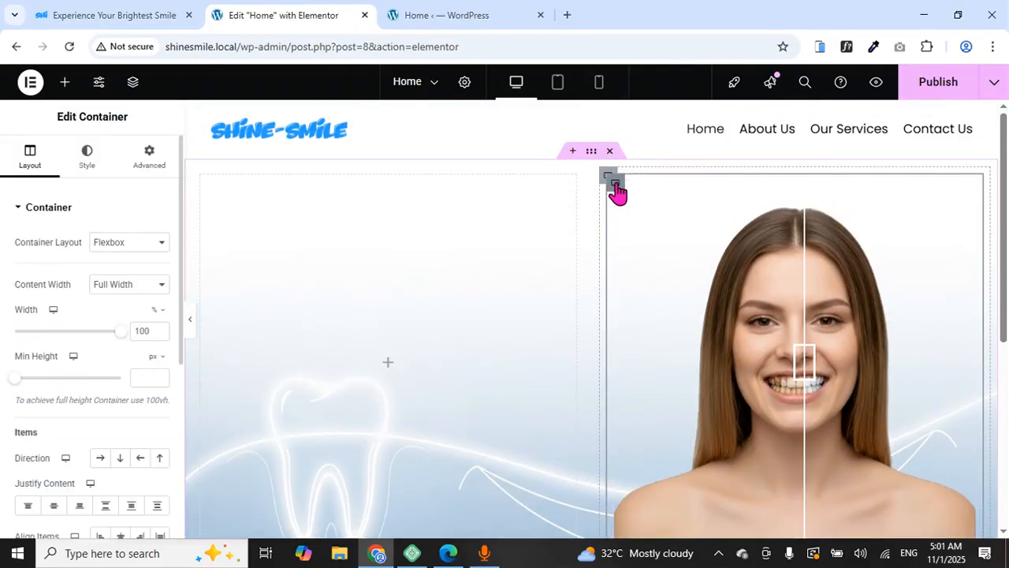
{"action": "left_click", "coordinate": [138, 171]}
{"action": "scroll", "coordinate": [338, 219], "scroll_direction": "down", "scroll_amount": 3}
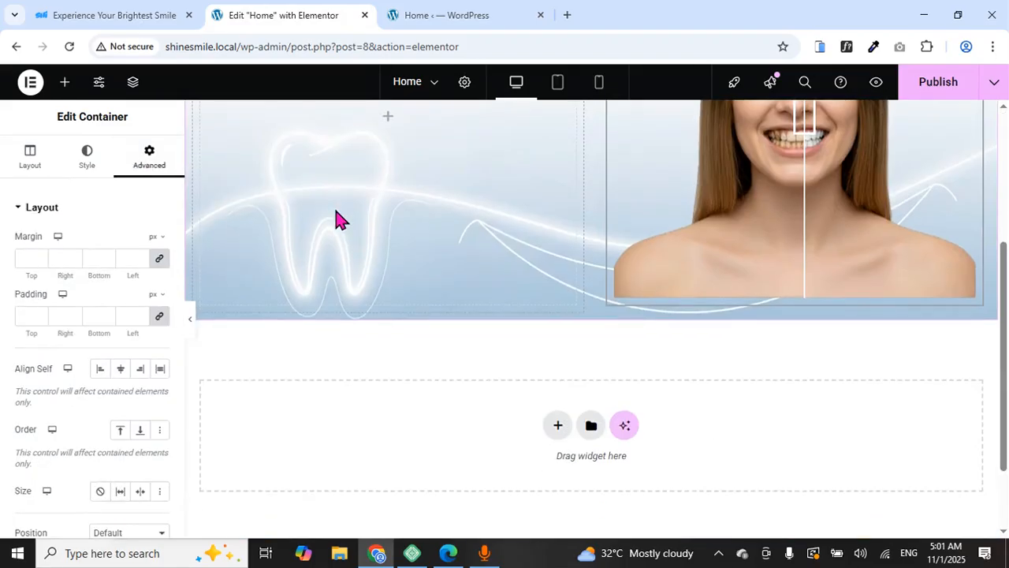
{"action": "scroll", "coordinate": [337, 218], "scroll_direction": "up", "scroll_amount": 2}
{"action": "scroll", "coordinate": [103, 222], "scroll_direction": "down", "scroll_amount": 5}
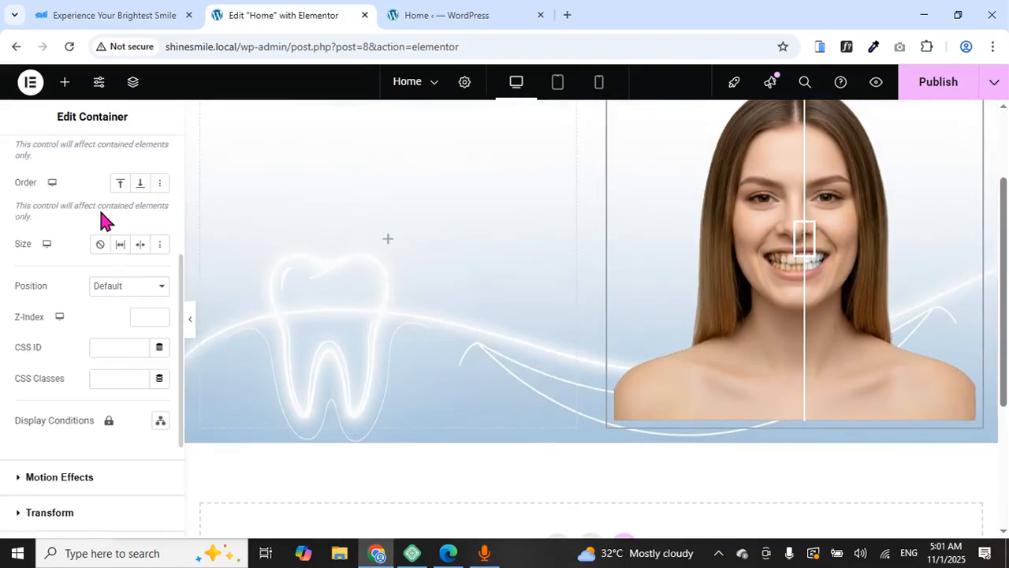
{"action": "left_click", "coordinate": [70, 324]}
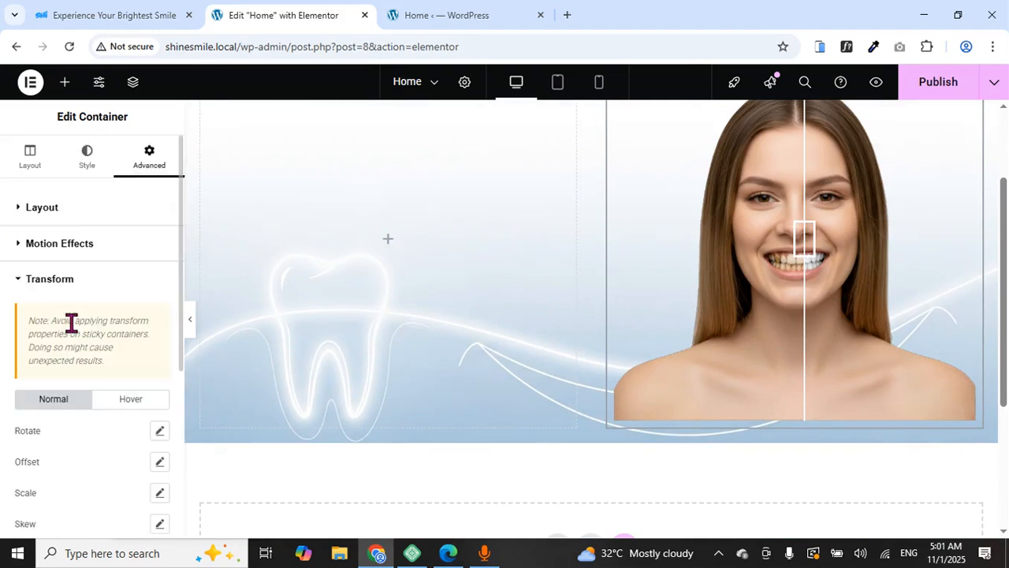
{"action": "scroll", "coordinate": [106, 339], "scroll_direction": "down", "scroll_amount": 3}
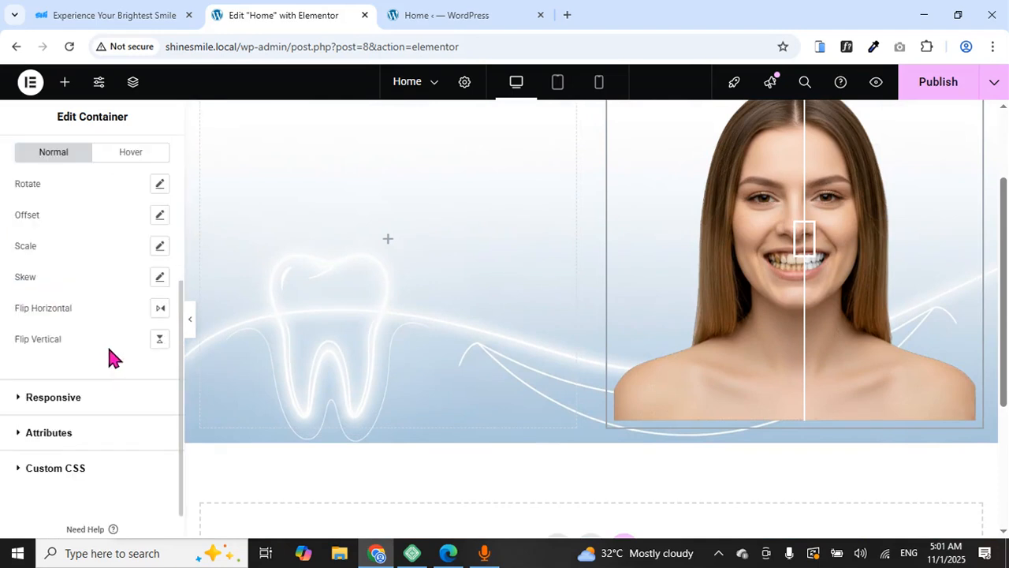
{"action": "left_click", "coordinate": [161, 216]}
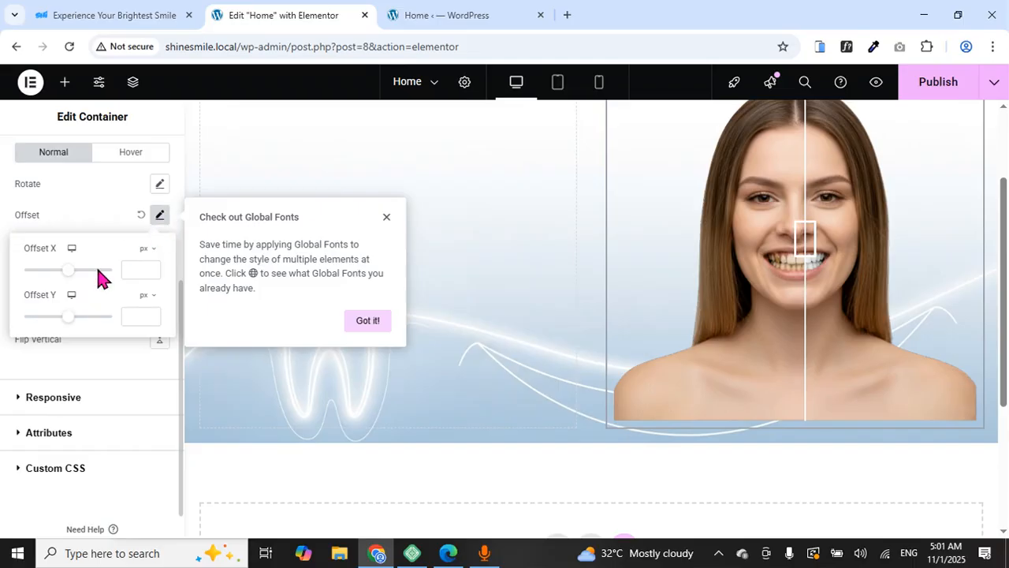
Set Offset Y to 30 px, dismiss the Global Fonts tip and hide the panel
{"action": "left_click", "coordinate": [153, 321]}
{"action": "type", "text": "16"}
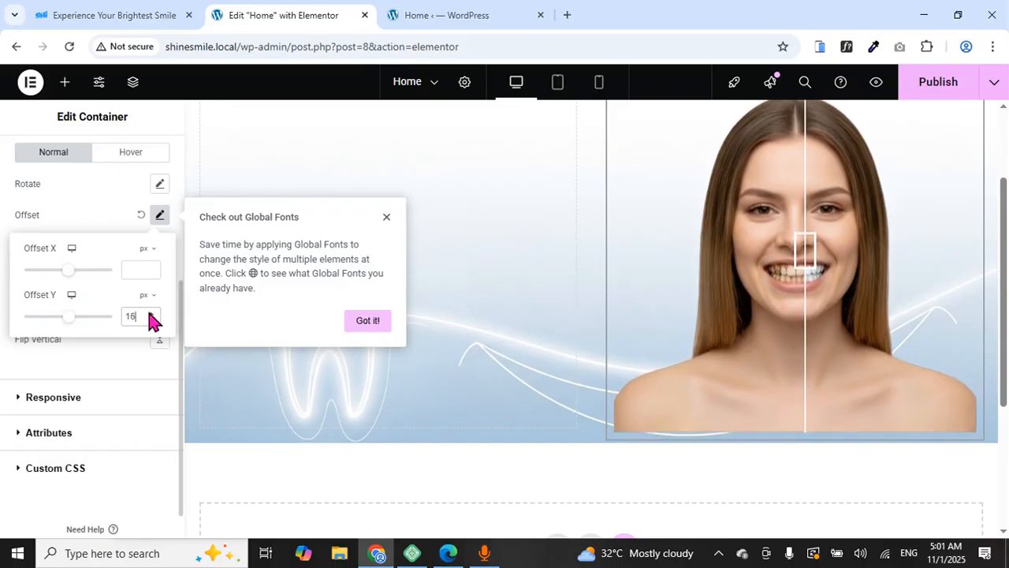
{"action": "left_click", "coordinate": [150, 314]}
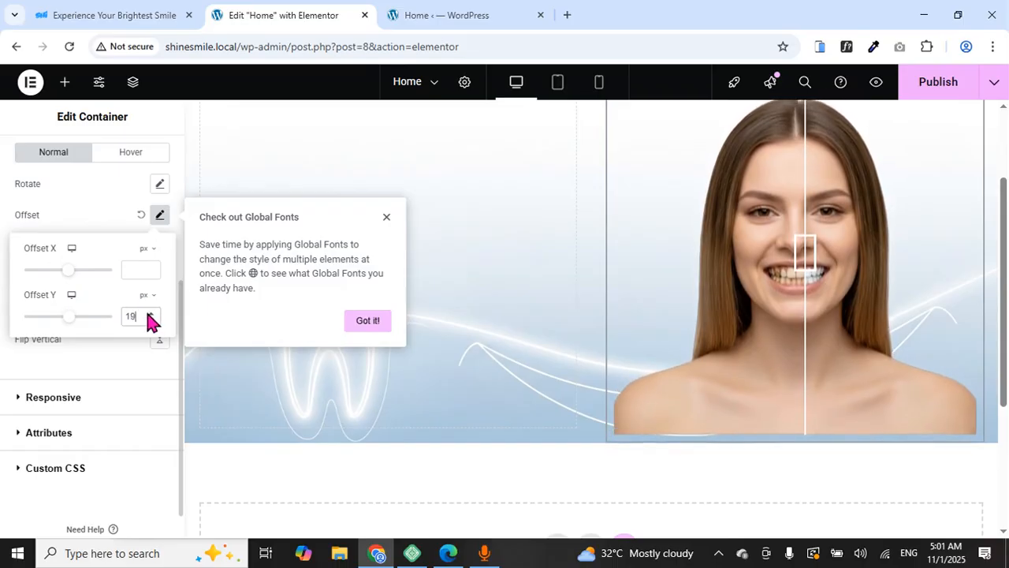
{"action": "left_click", "coordinate": [149, 314]}
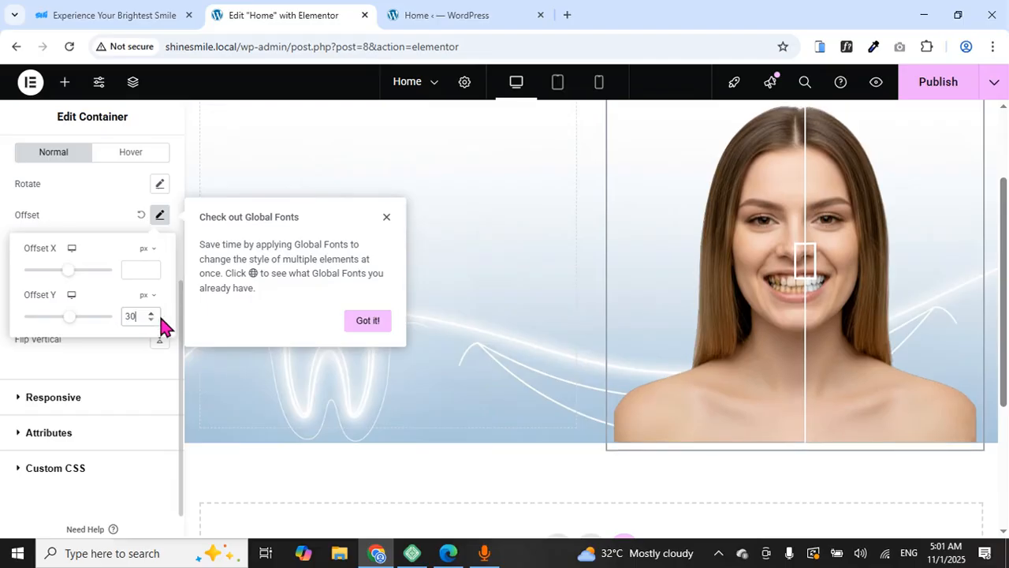
{"action": "left_click", "coordinate": [383, 213]}
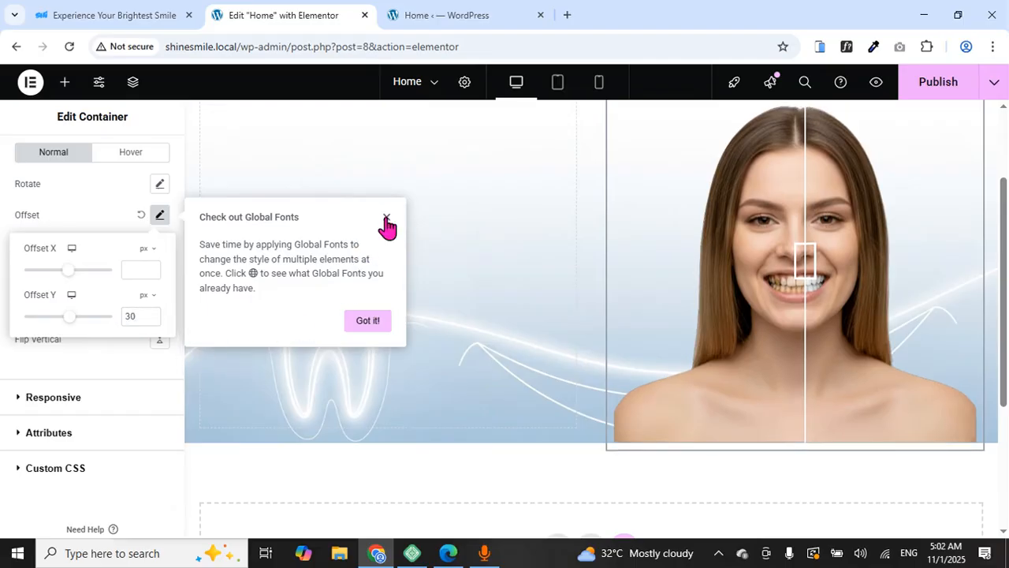
{"action": "left_click", "coordinate": [386, 218]}
{"action": "left_click", "coordinate": [189, 330]}
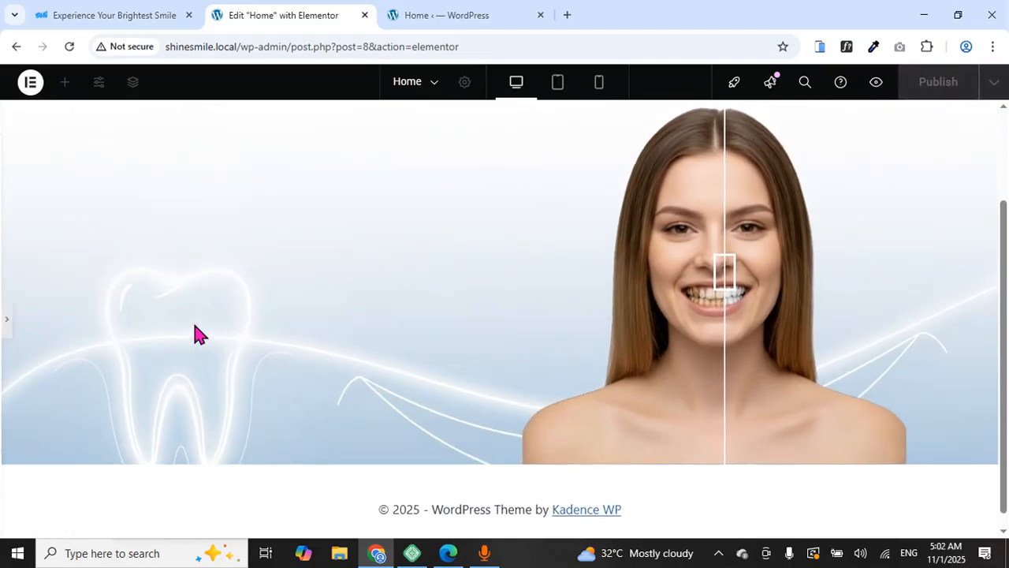
Drag the before/after handle across the smile to test the slider
{"action": "scroll", "coordinate": [513, 378], "scroll_direction": "up", "scroll_amount": 2}
{"action": "scroll", "coordinate": [514, 377], "scroll_direction": "up", "scroll_amount": 2}
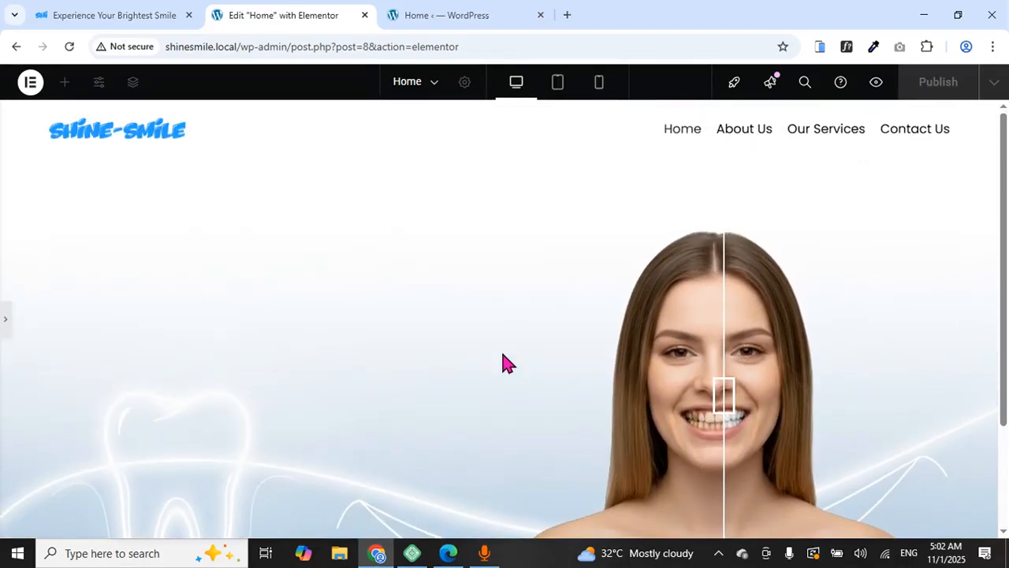
{"action": "scroll", "coordinate": [505, 300], "scroll_direction": "down", "scroll_amount": 3}
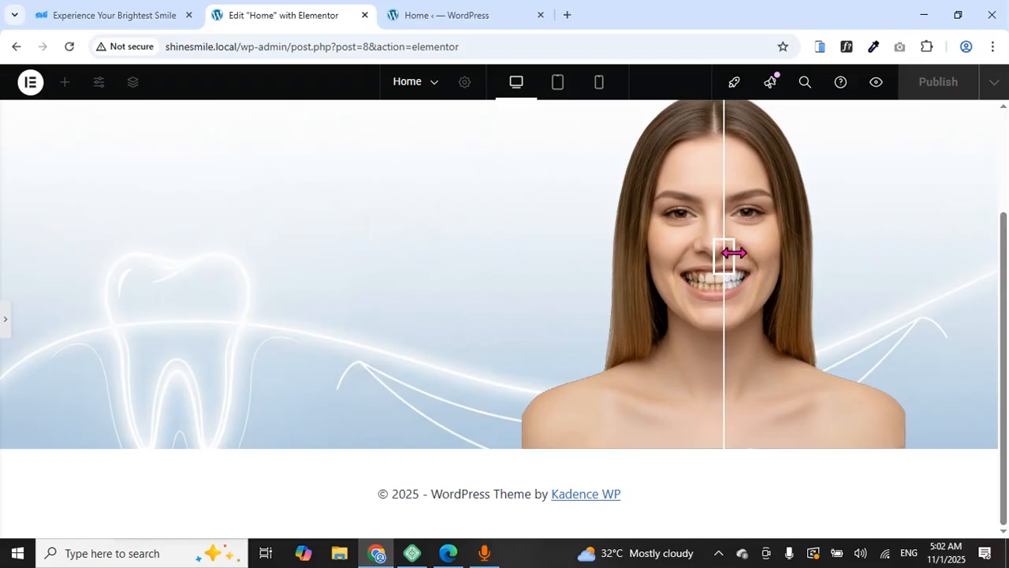
{"action": "left_click_drag", "start_coordinate": [730, 253], "coordinate": [732, 293]}
Compare with the reference site, then restore the panel and show the widget list
{"action": "left_click", "coordinate": [123, 11]}
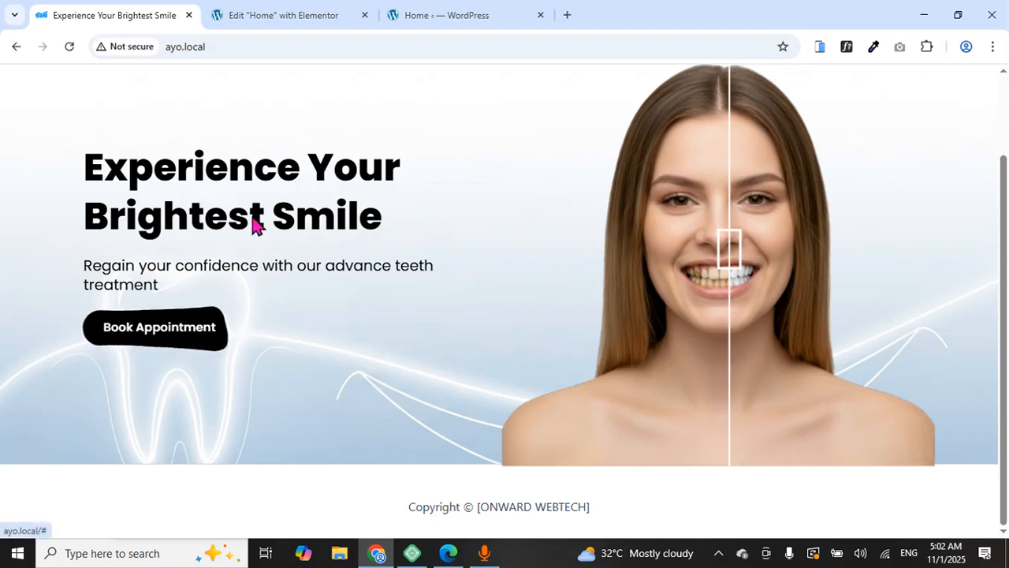
{"action": "left_click", "coordinate": [299, 10]}
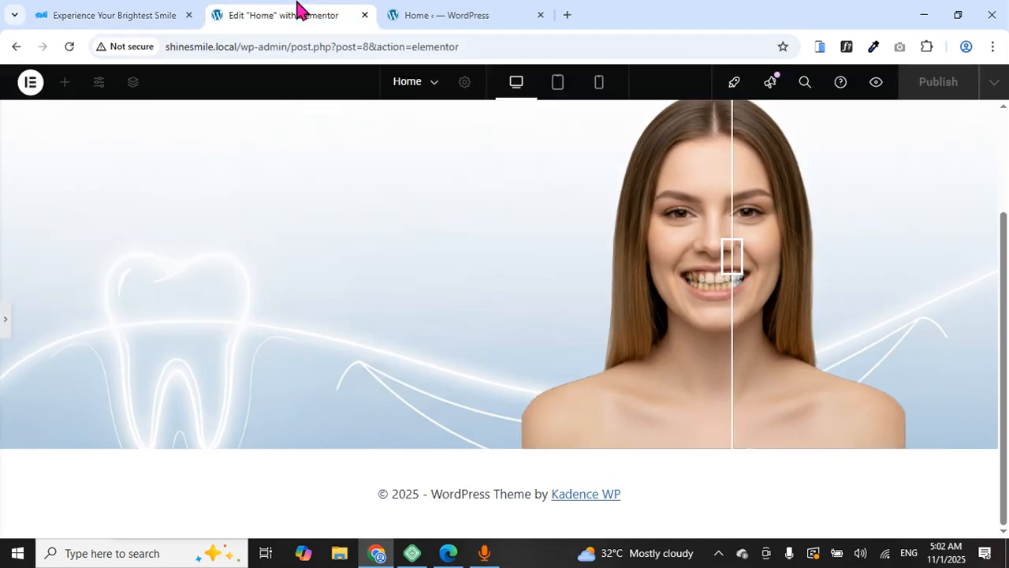
{"action": "left_click", "coordinate": [7, 322]}
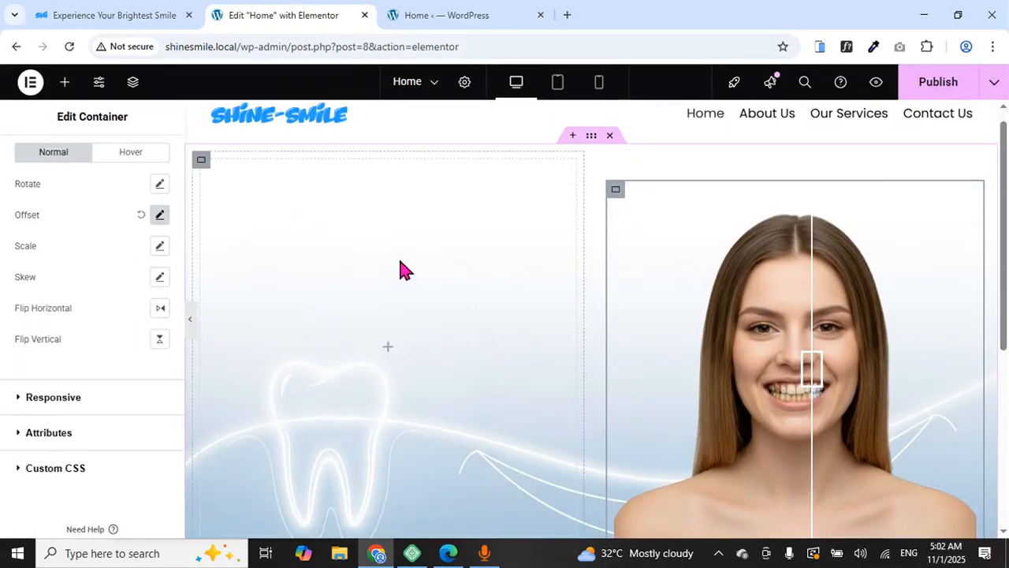
{"action": "left_click", "coordinate": [66, 82]}
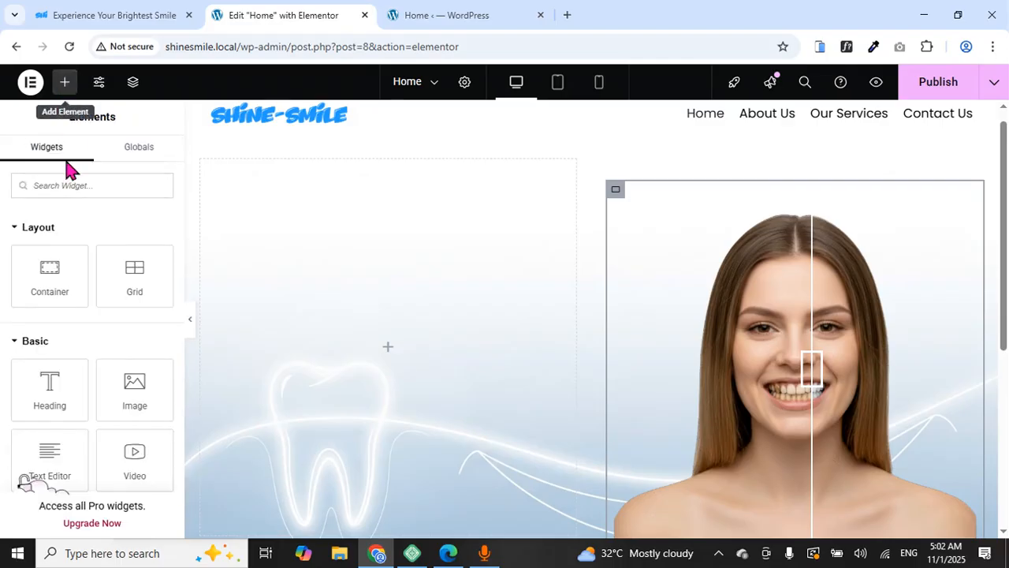
Drop a Container into the left column and set the outer container's Justify Content to Center
{"action": "left_click_drag", "start_coordinate": [44, 275], "coordinate": [306, 331]}
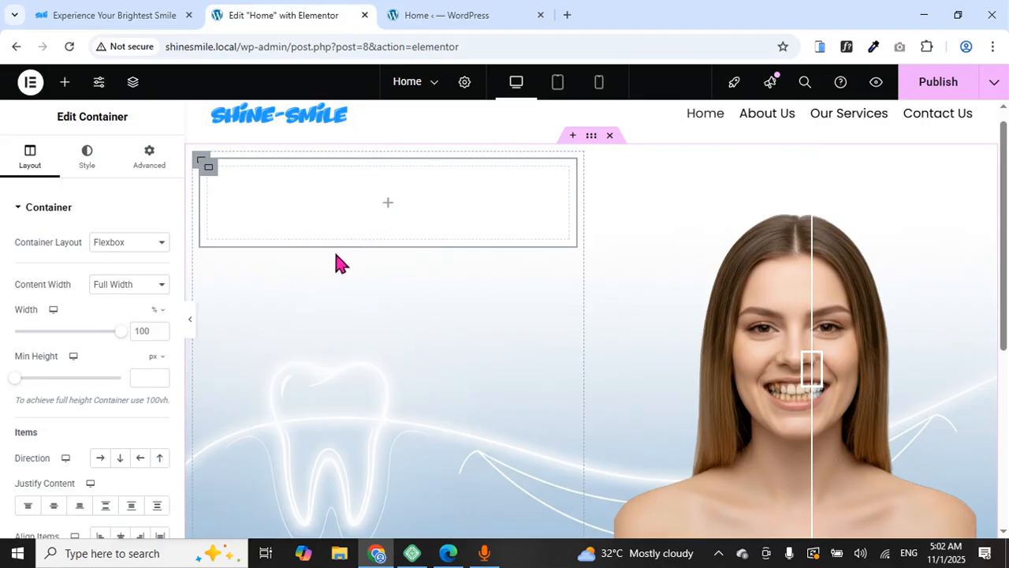
{"action": "left_click", "coordinate": [202, 162]}
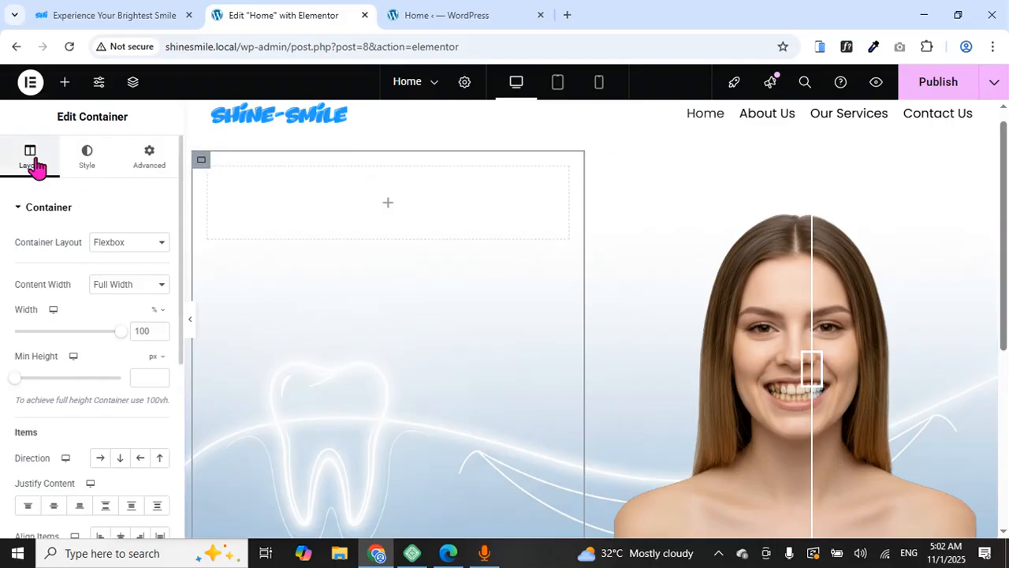
{"action": "left_click", "coordinate": [53, 509]}
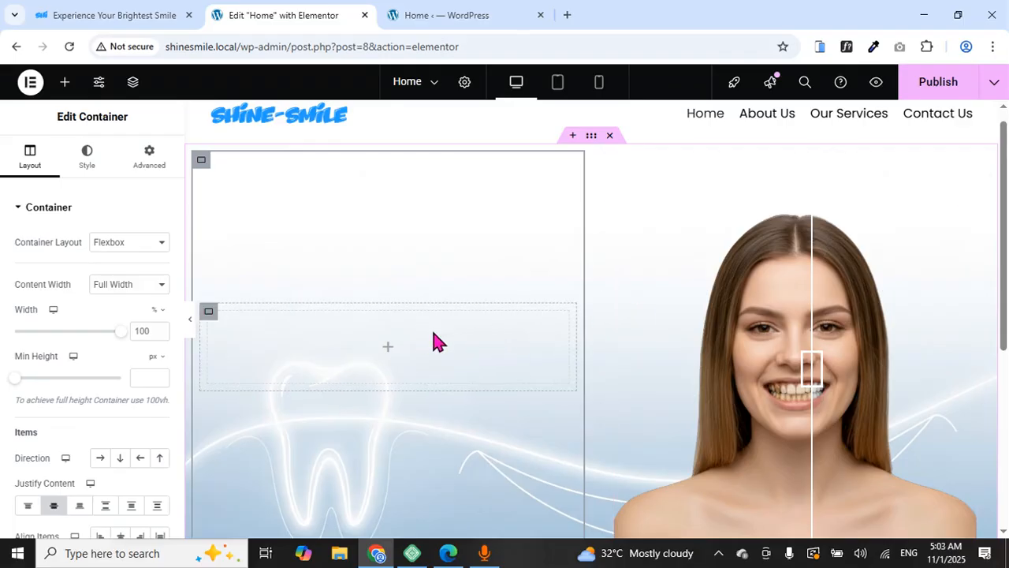
Add a Heading widget to the inner container and duplicate it
{"action": "left_click", "coordinate": [66, 84]}
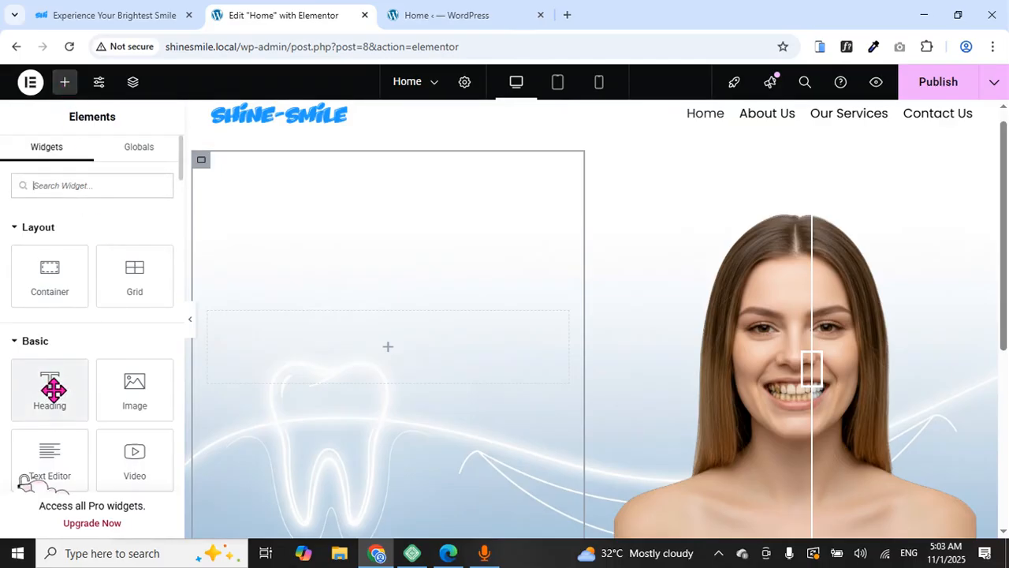
{"action": "left_click_drag", "start_coordinate": [49, 388], "coordinate": [342, 358]}
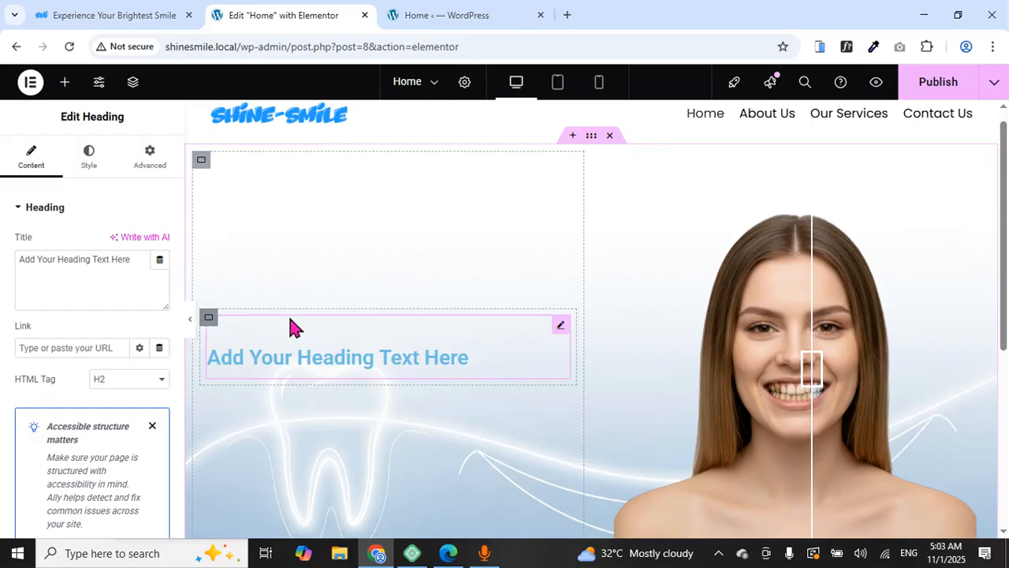
{"action": "right_click", "coordinate": [559, 332]}
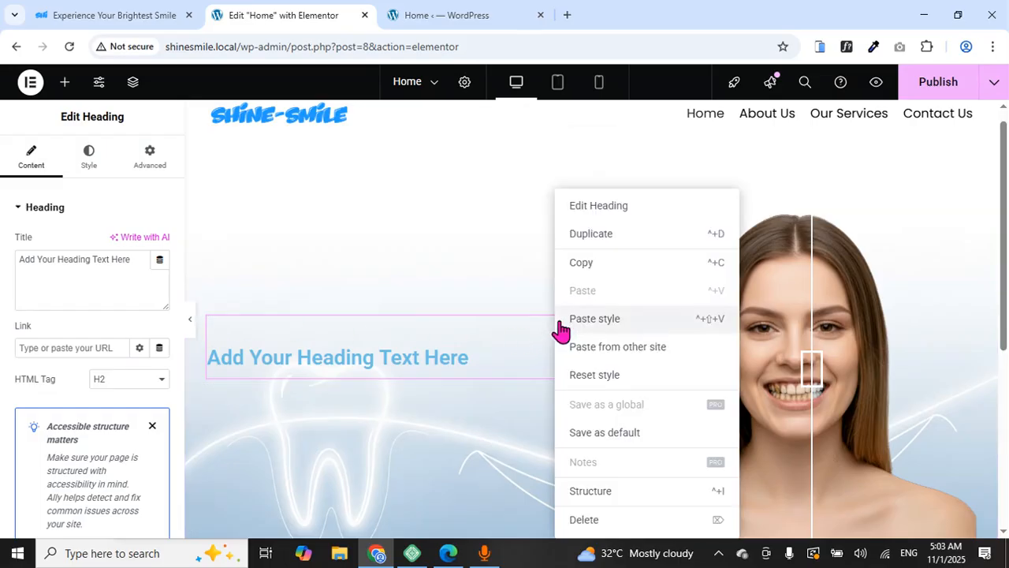
{"action": "left_click", "coordinate": [586, 239]}
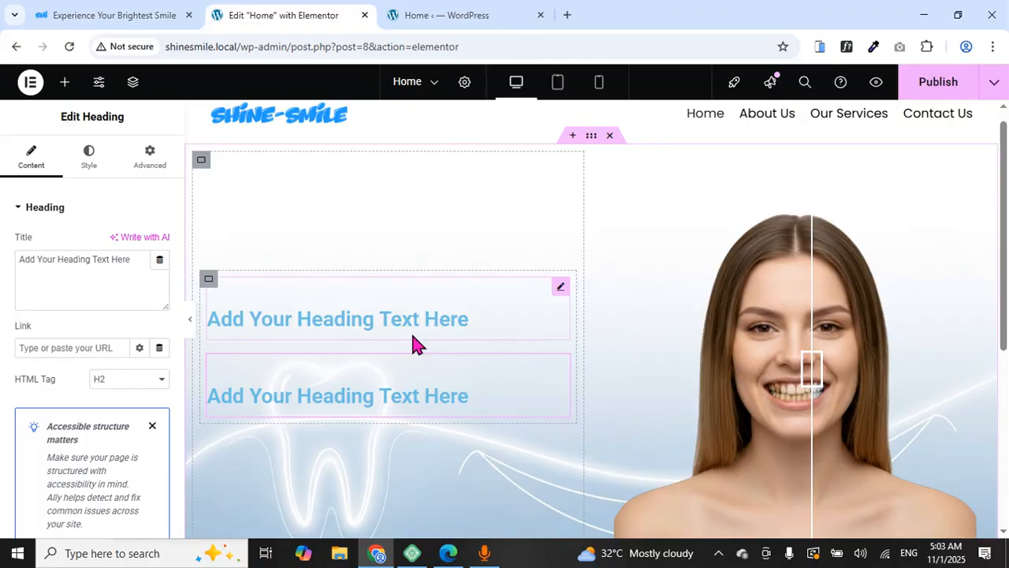
Copy 'Experience Your Brightest Smile' from the reference site into the first heading's Title
{"action": "left_click", "coordinate": [149, 11]}
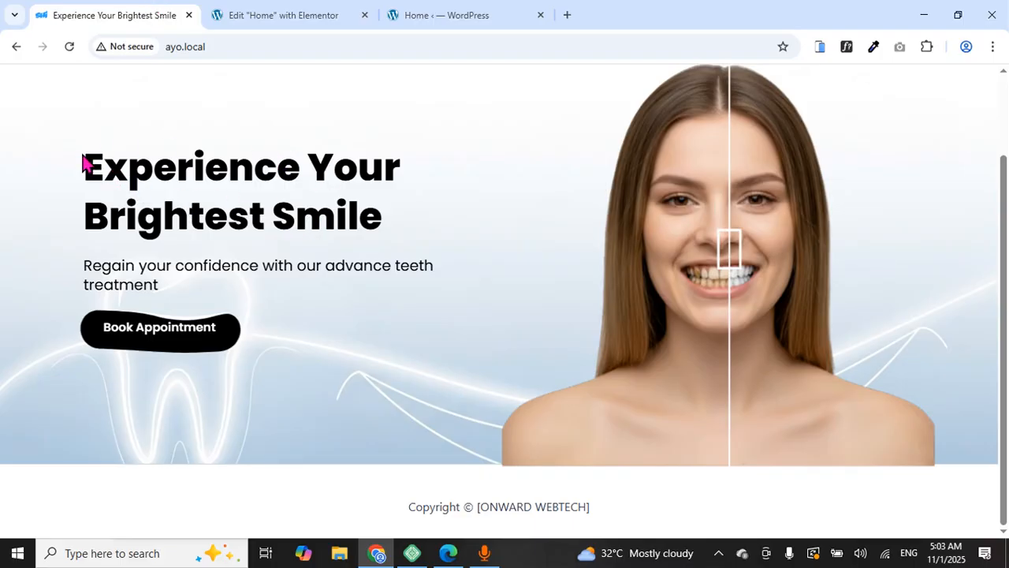
{"action": "left_click_drag", "start_coordinate": [84, 147], "coordinate": [385, 234]}
{"action": "right_click", "coordinate": [386, 226]}
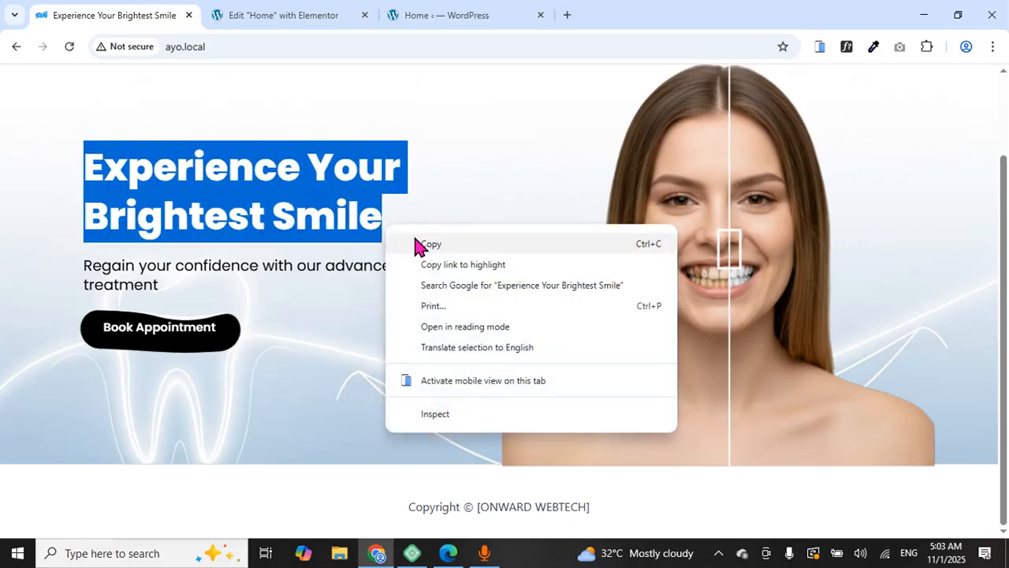
{"action": "left_click", "coordinate": [415, 245]}
{"action": "left_click", "coordinate": [302, 13]}
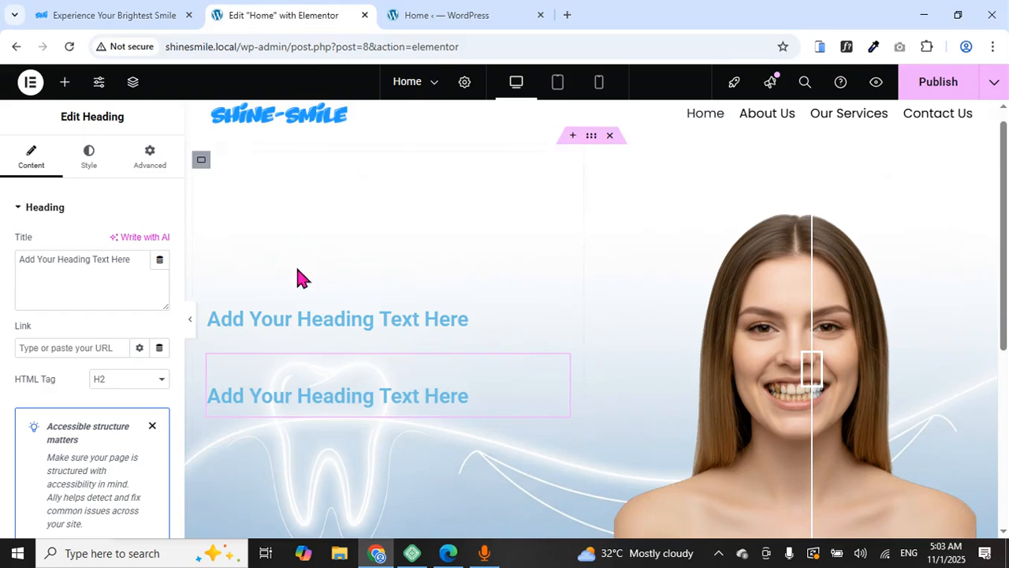
{"action": "left_click", "coordinate": [287, 323]}
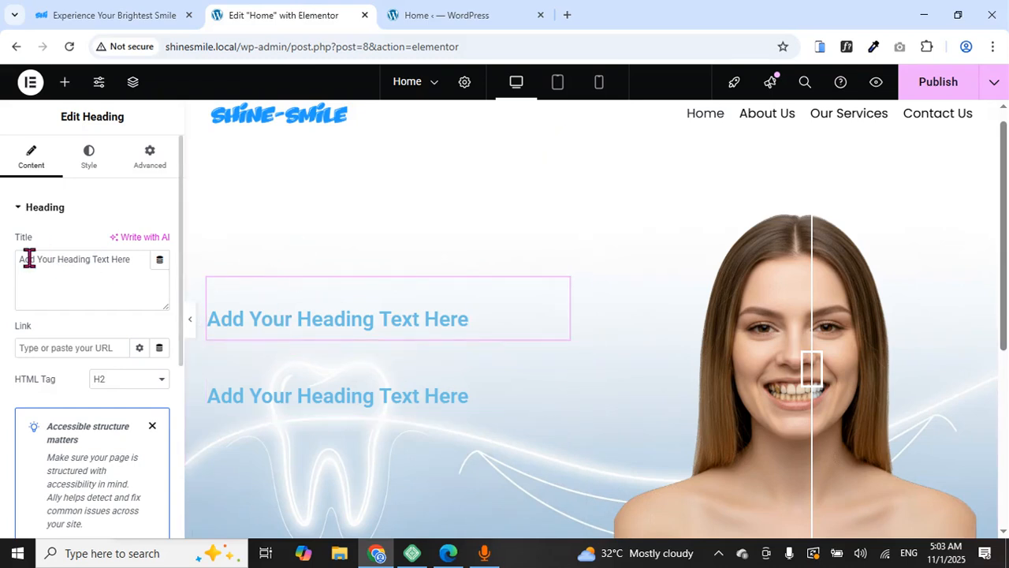
{"action": "left_click_drag", "start_coordinate": [19, 258], "coordinate": [132, 260]}
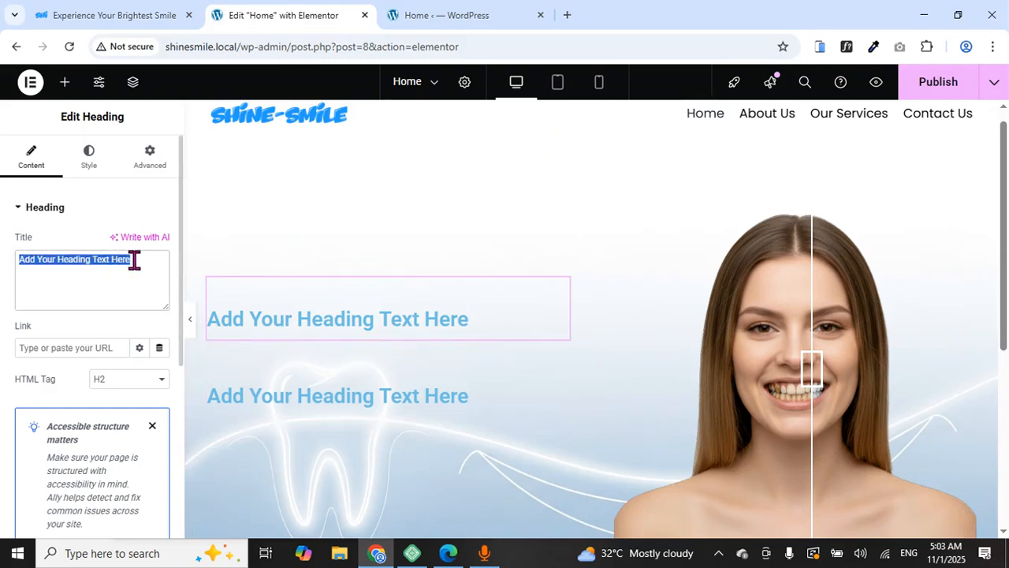
{"action": "right_click", "coordinate": [134, 260]}
{"action": "left_click", "coordinate": [181, 240]}
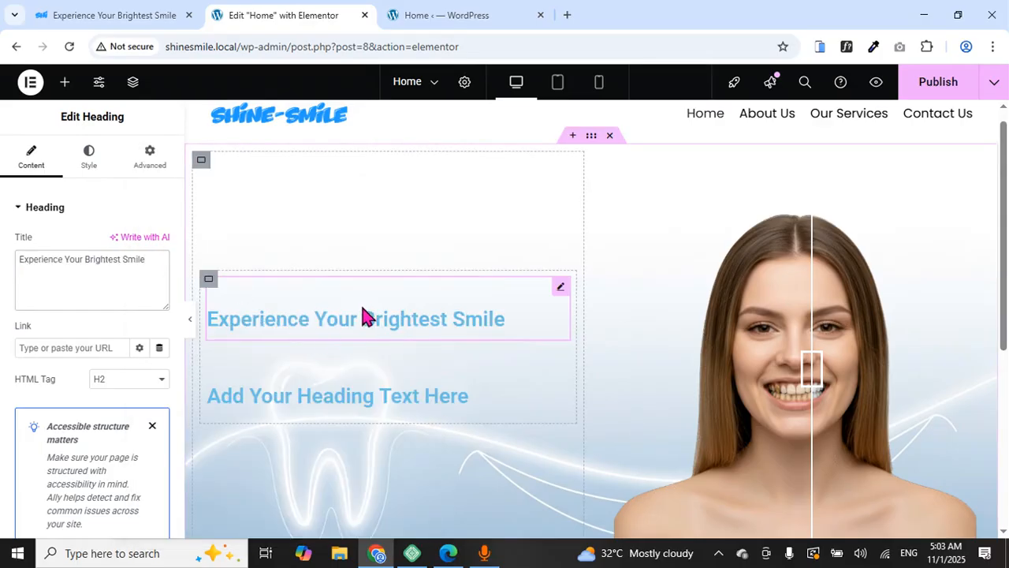
Make the headline text color near-black #070707 and bring up its Typography settings
{"action": "left_click", "coordinate": [94, 167]}
{"action": "left_click", "coordinate": [158, 285]}
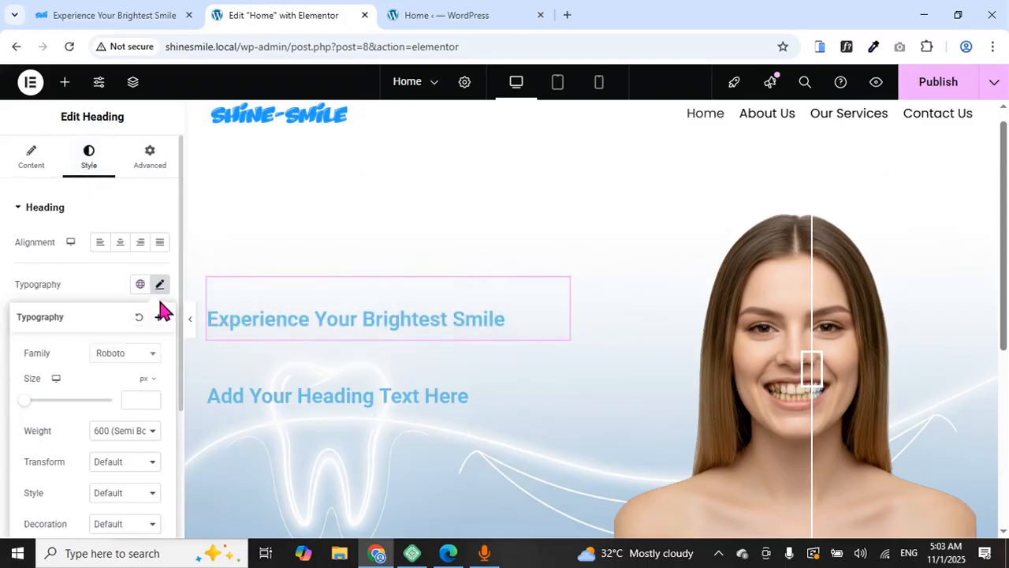
{"action": "left_click", "coordinate": [158, 286]}
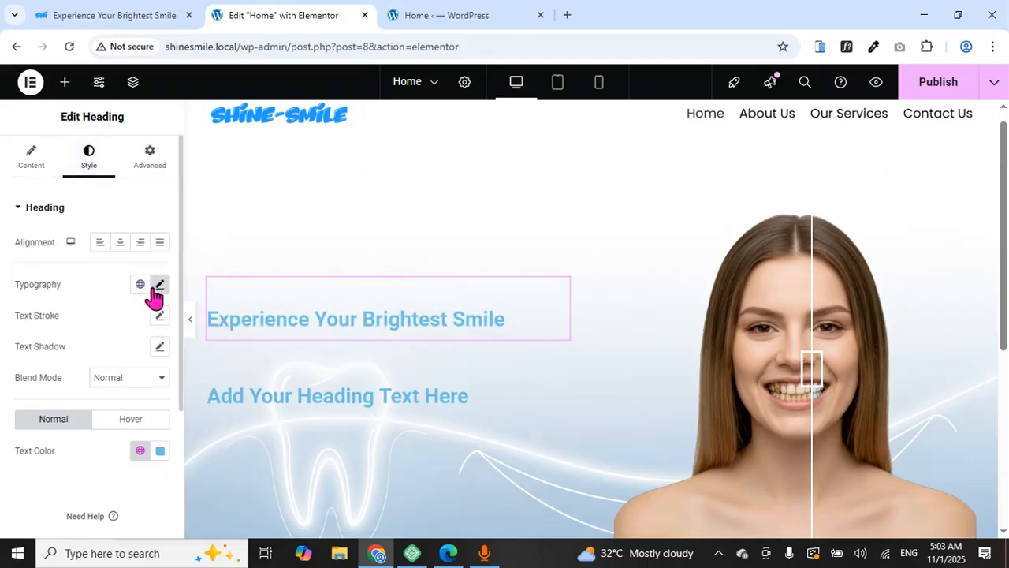
{"action": "left_click", "coordinate": [160, 450]}
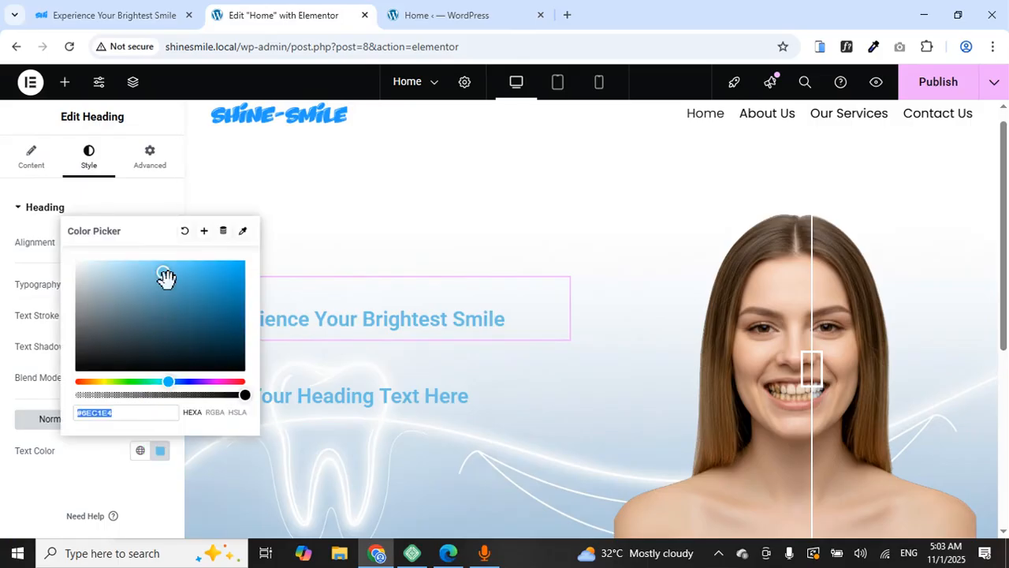
{"action": "left_click_drag", "start_coordinate": [165, 277], "coordinate": [79, 368]}
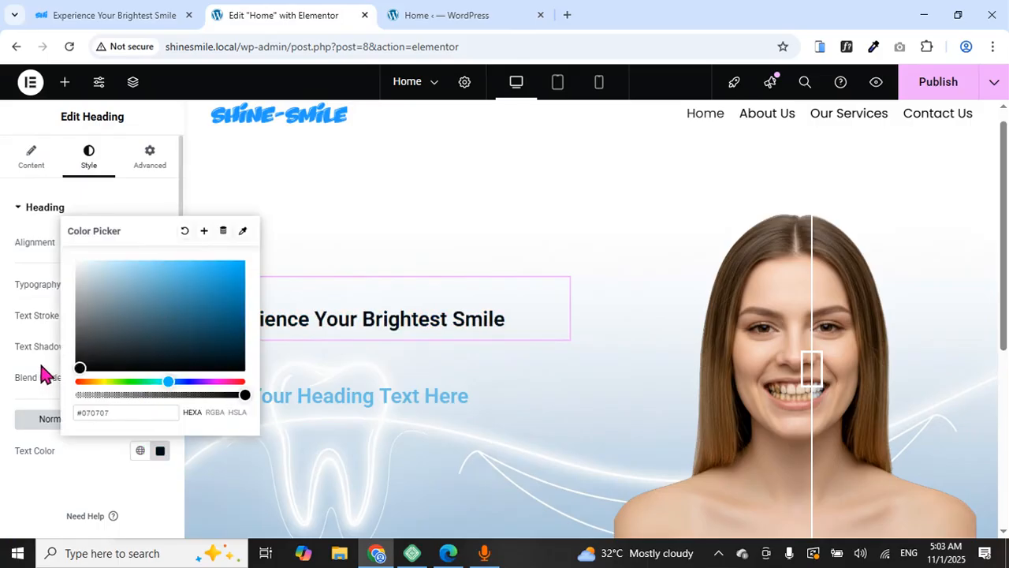
{"action": "left_click", "coordinate": [40, 371]}
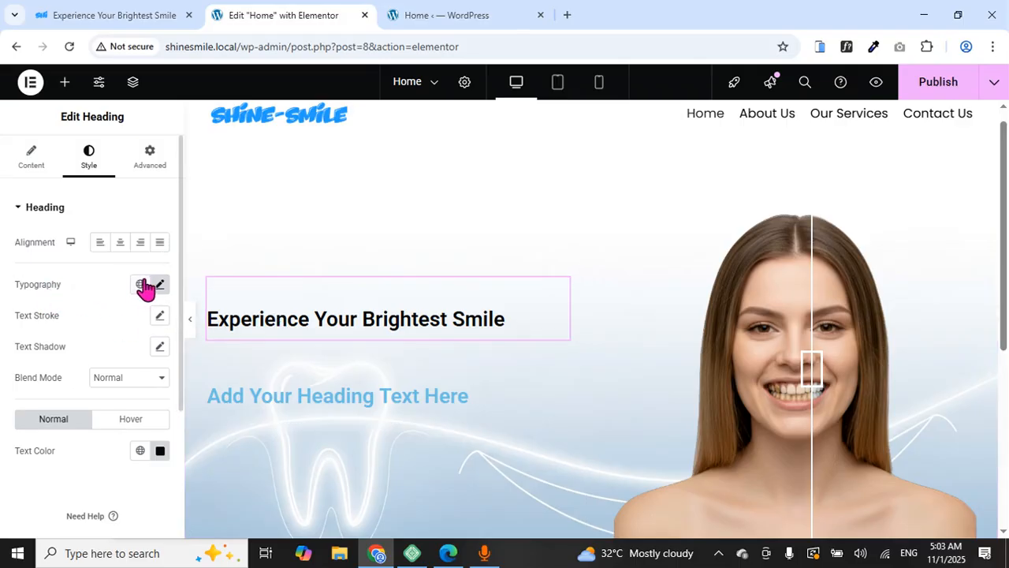
{"action": "left_click", "coordinate": [160, 286]}
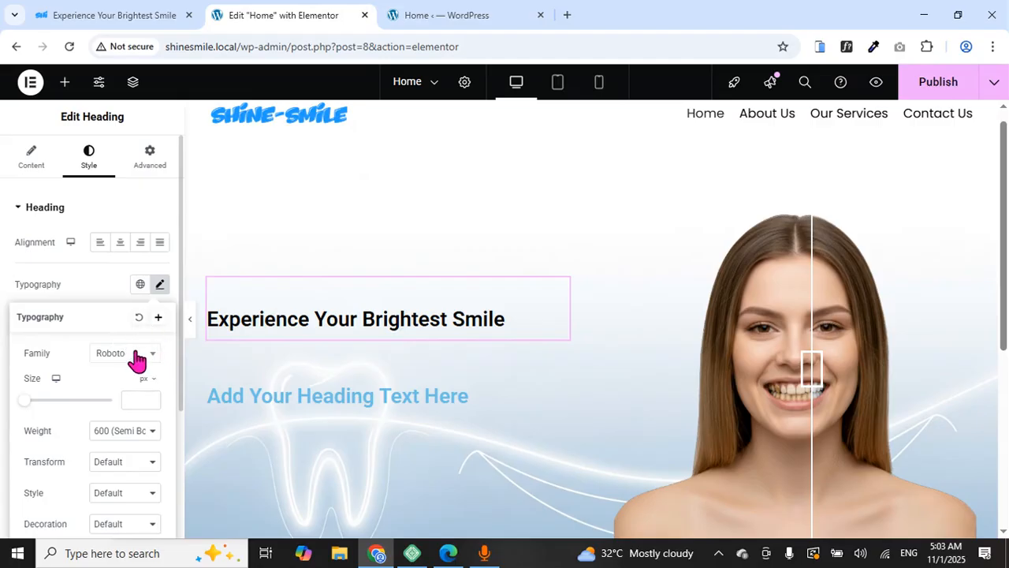
Read the reference headline font with WhatFont: Poppins 800, 51px, 66px line height
{"action": "left_click", "coordinate": [134, 17]}
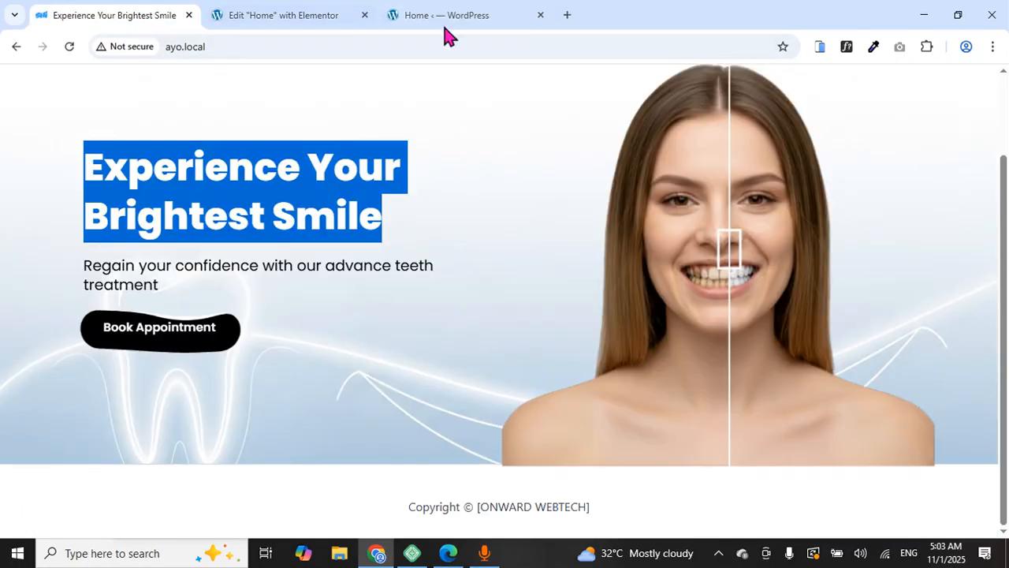
{"action": "left_click", "coordinate": [847, 47]}
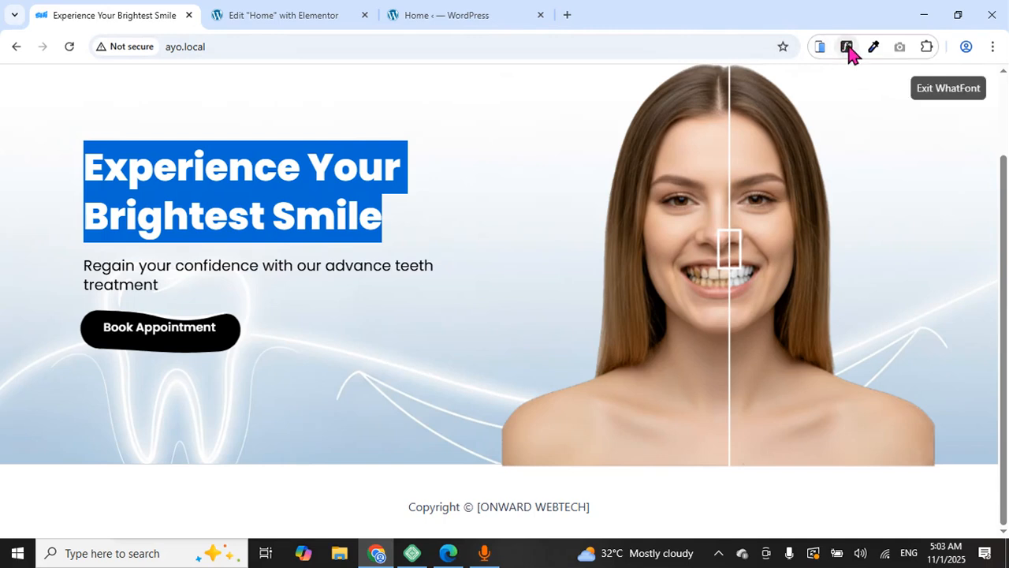
{"action": "left_click", "coordinate": [271, 261]}
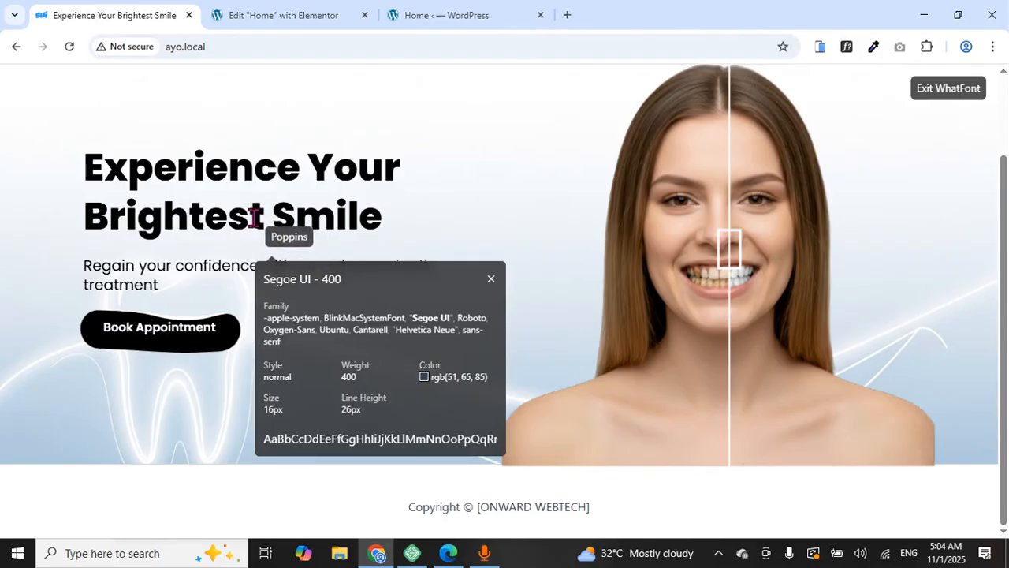
{"action": "left_click", "coordinate": [254, 217]}
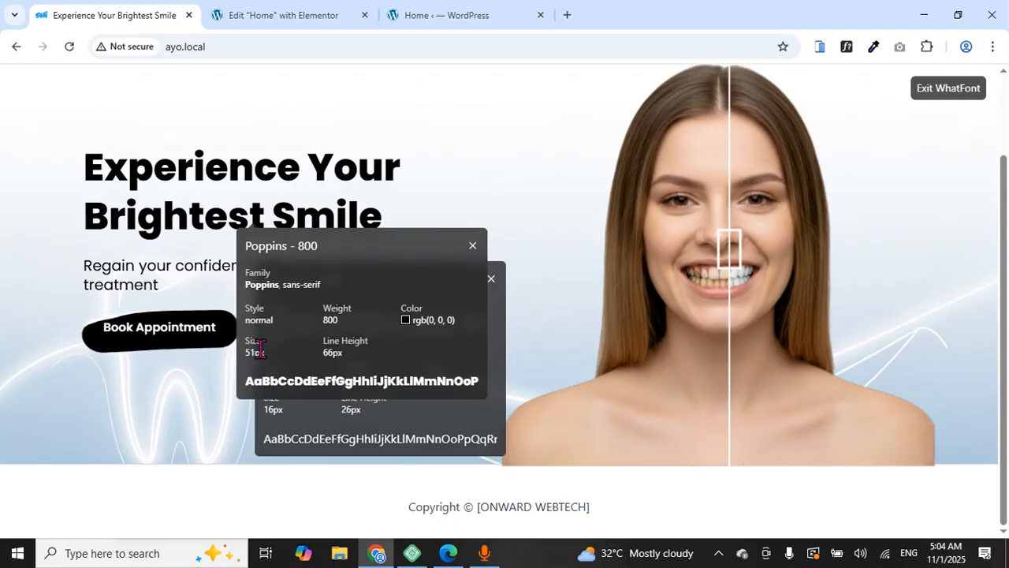
{"action": "left_click", "coordinate": [304, 20]}
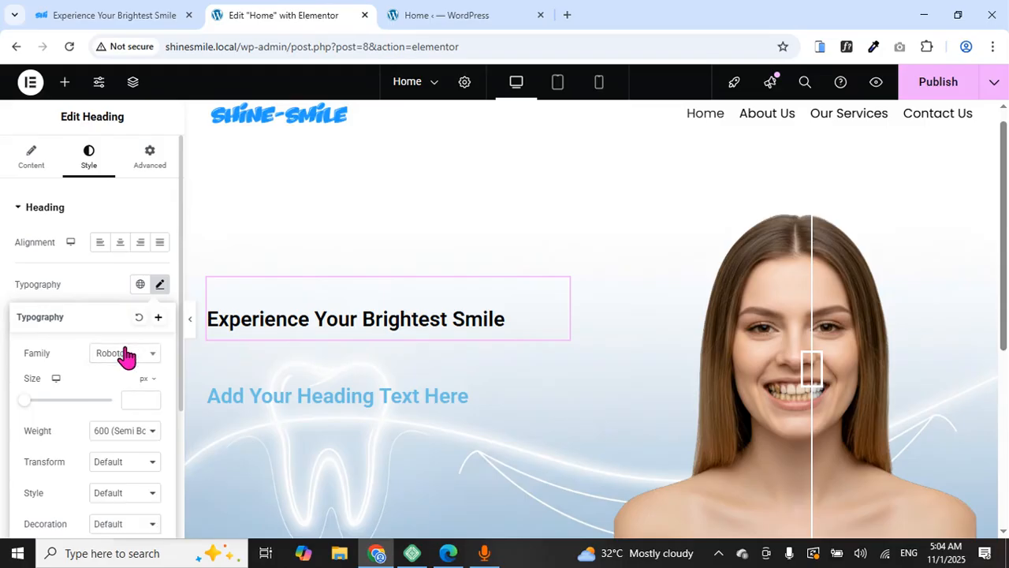
Set the headline font family to Poppins with weight 800 (Extra Bold)
{"action": "left_click", "coordinate": [126, 357]}
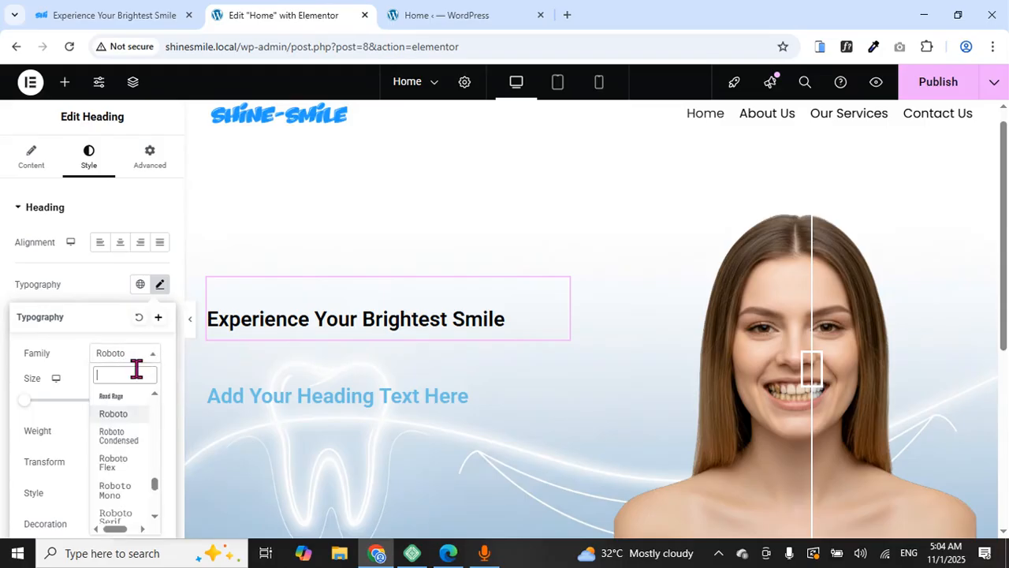
{"action": "type", "text": "popp"}
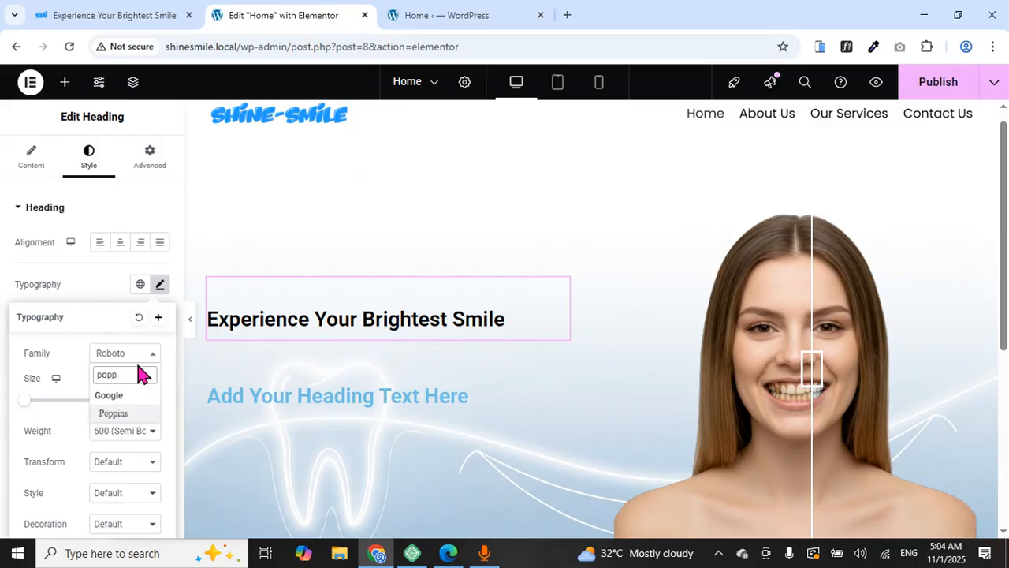
{"action": "left_click", "coordinate": [140, 417]}
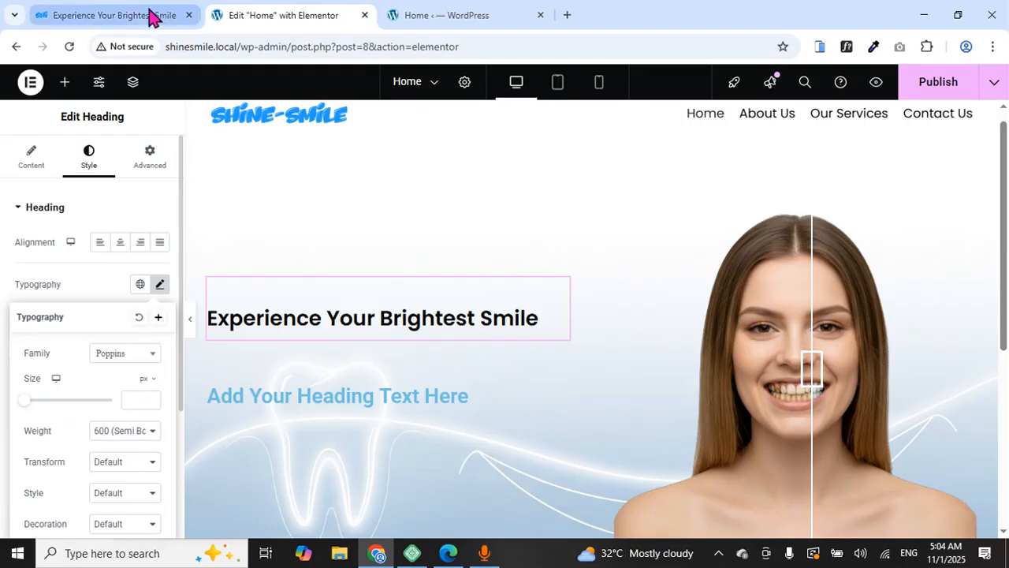
{"action": "left_click", "coordinate": [149, 15]}
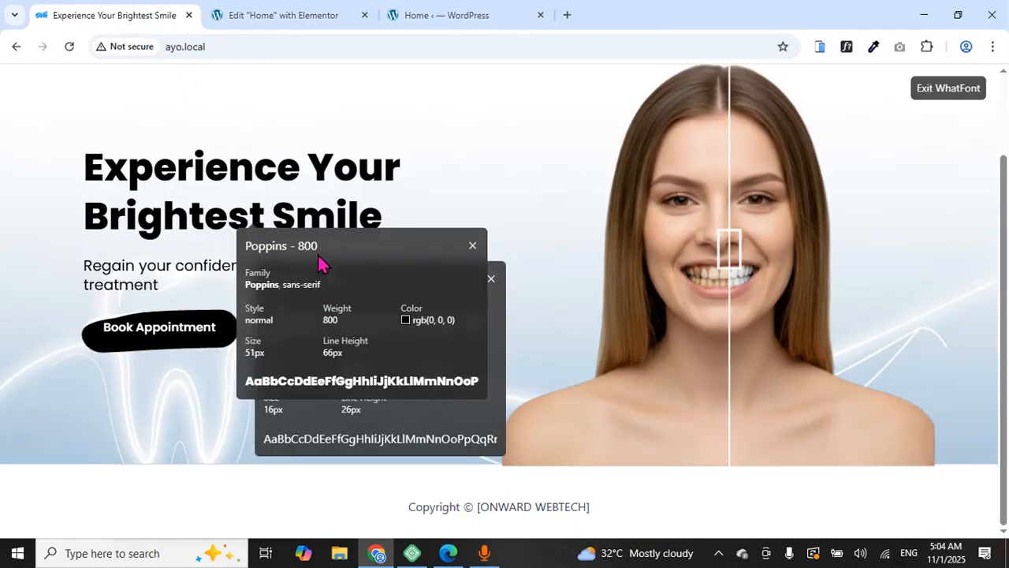
{"action": "left_click", "coordinate": [288, 15]}
{"action": "left_click", "coordinate": [136, 437]}
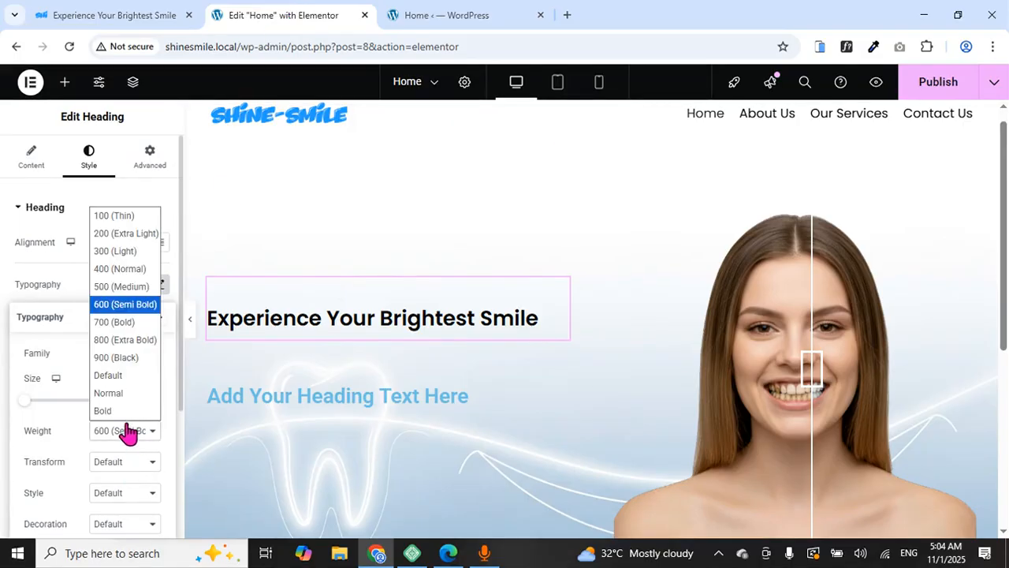
{"action": "left_click", "coordinate": [95, 334]}
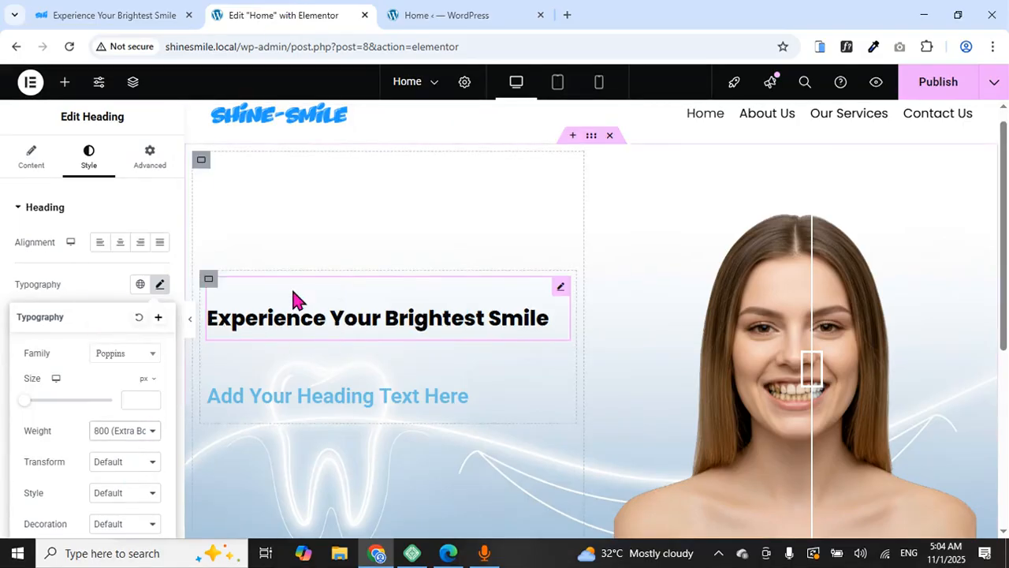
Raise the headline font size to 52px and check it against the reference
{"action": "left_click", "coordinate": [134, 18]}
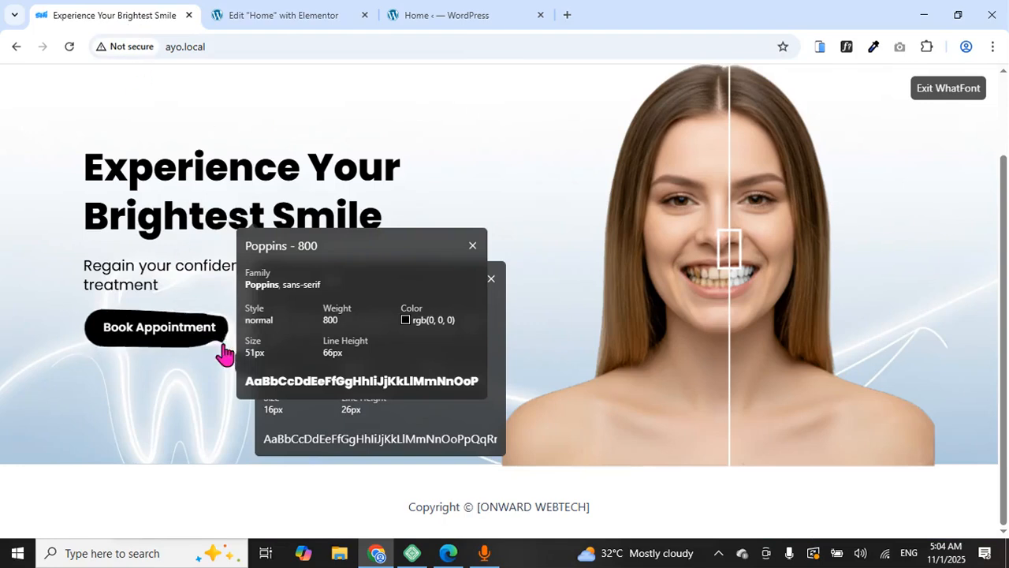
{"action": "left_click", "coordinate": [269, 11]}
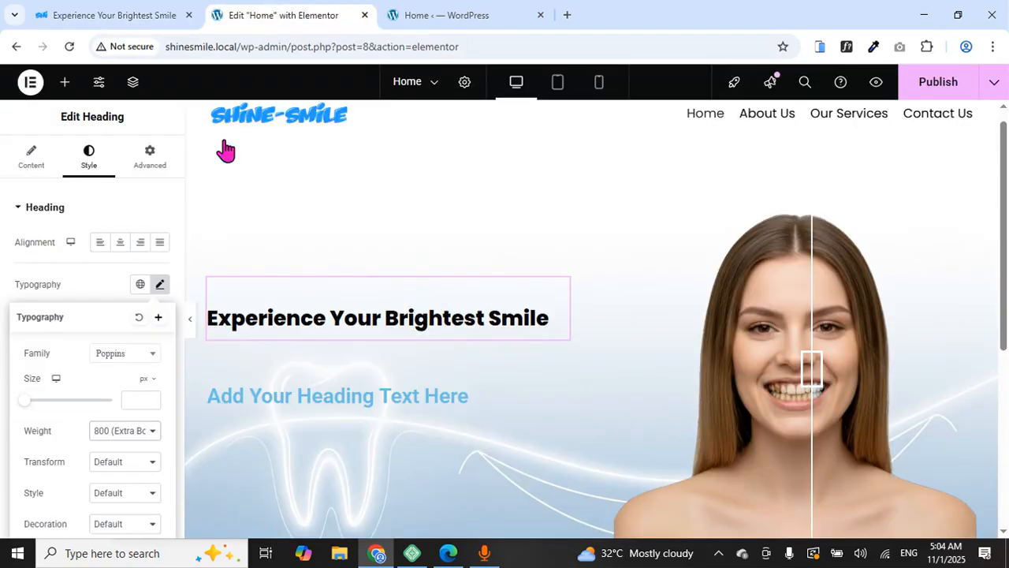
{"action": "left_click_drag", "start_coordinate": [26, 408], "coordinate": [47, 411]}
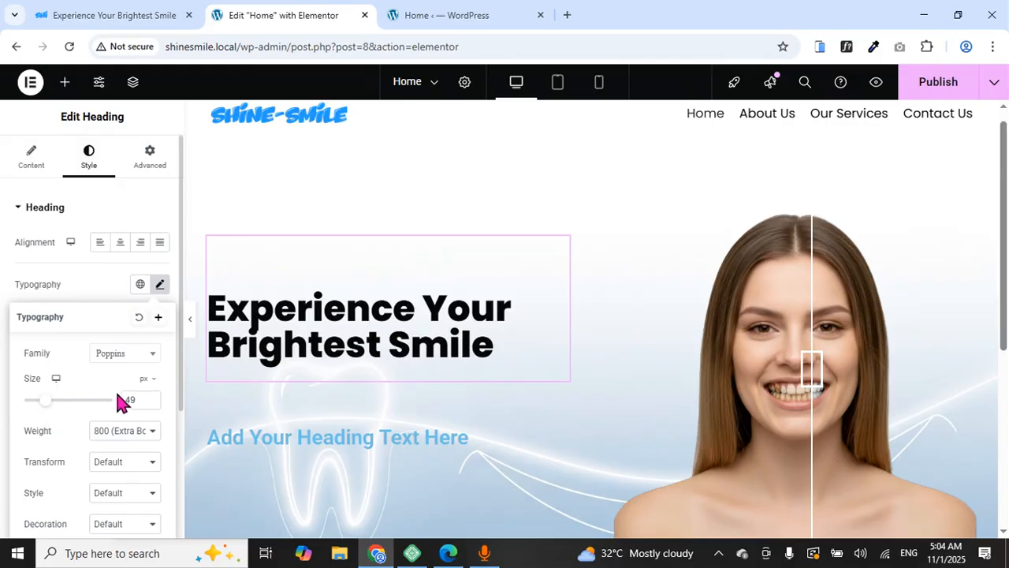
{"action": "left_click", "coordinate": [153, 397]}
{"action": "left_click", "coordinate": [153, 398]}
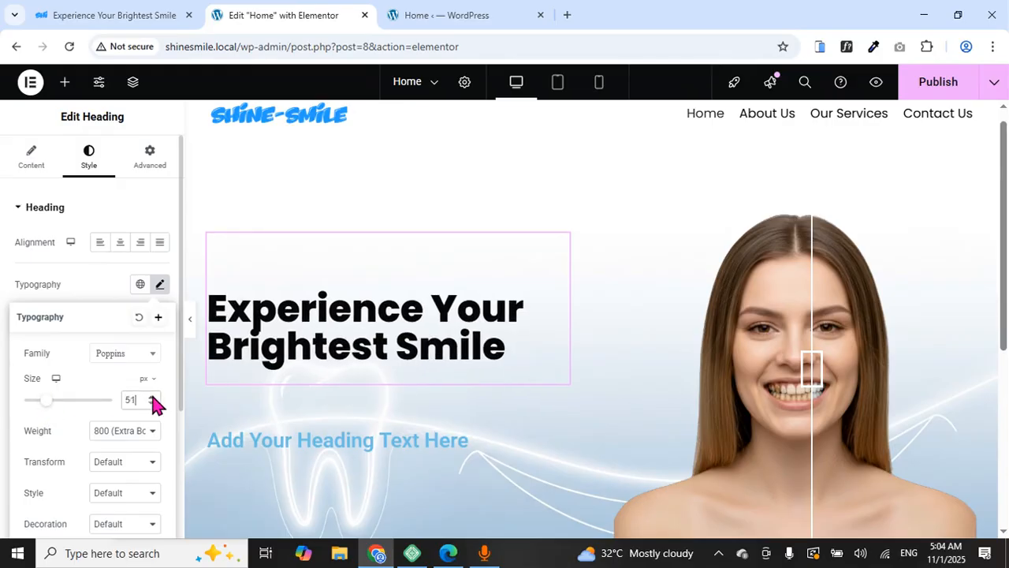
{"action": "left_click", "coordinate": [153, 398]}
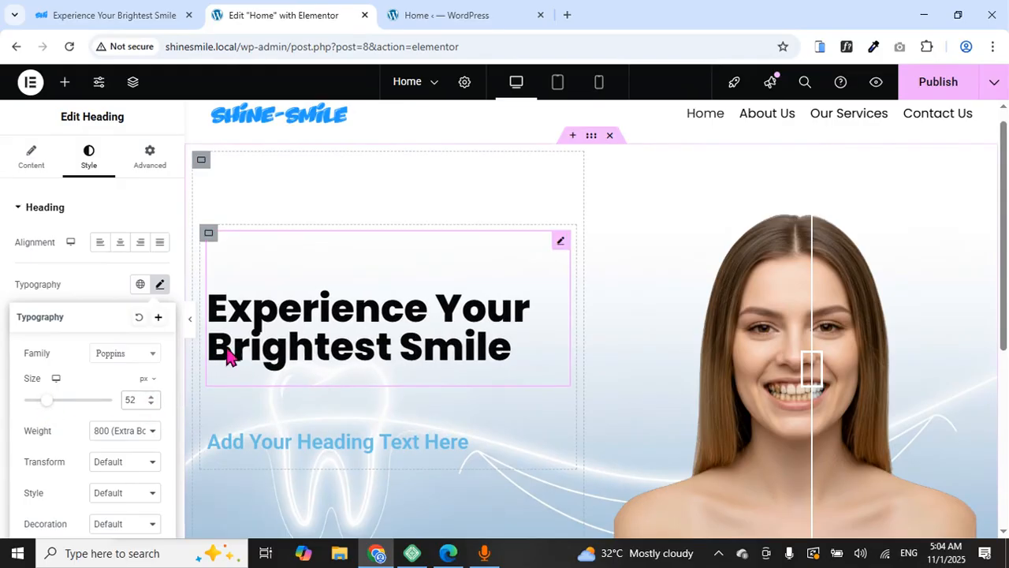
{"action": "left_click", "coordinate": [150, 16]}
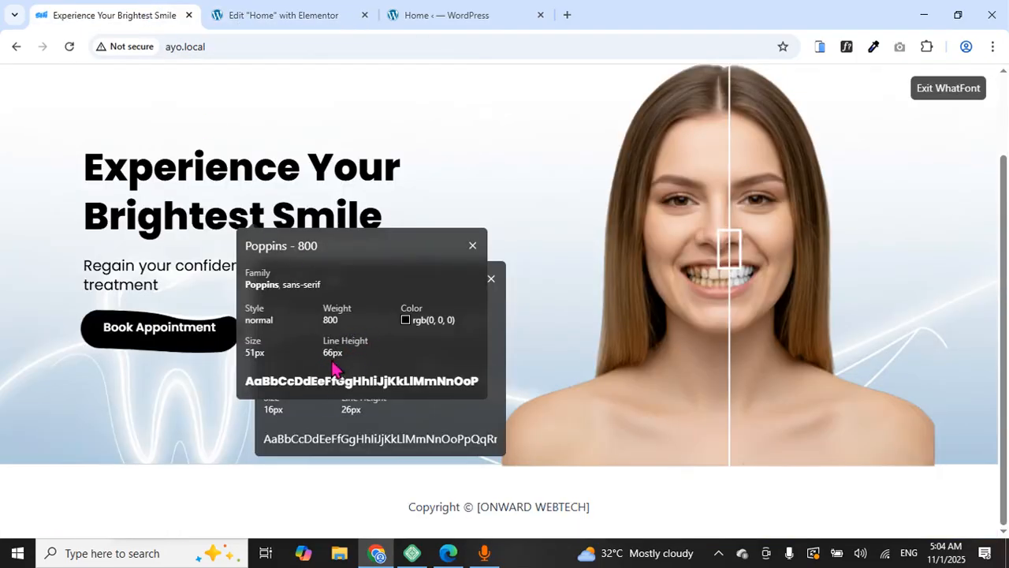
Set the headline line height to 66px, then view the reference page again
{"action": "left_click", "coordinate": [253, 22]}
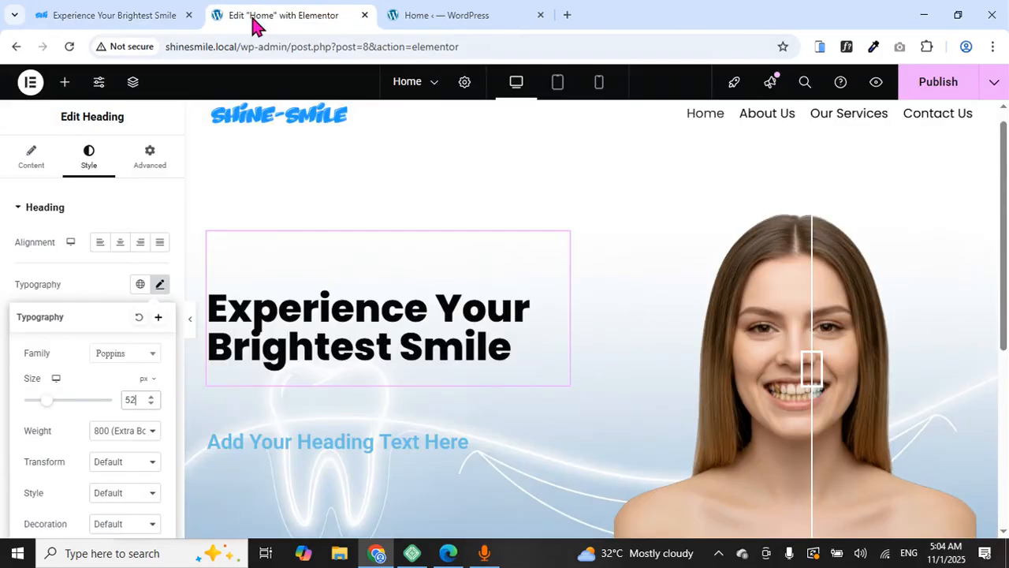
{"action": "scroll", "coordinate": [90, 383], "scroll_direction": "down", "scroll_amount": 5}
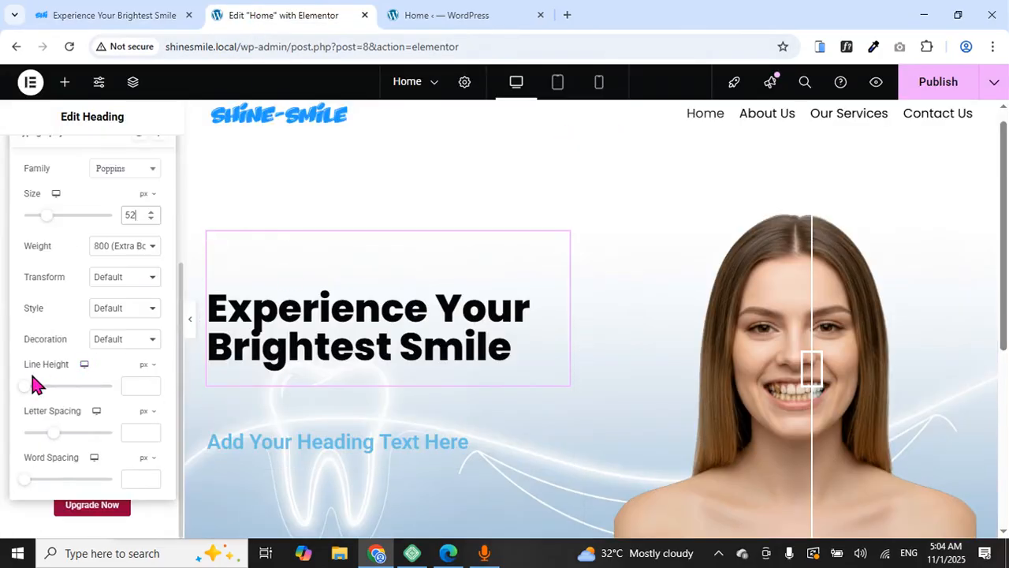
{"action": "left_click_drag", "start_coordinate": [32, 388], "coordinate": [84, 390]}
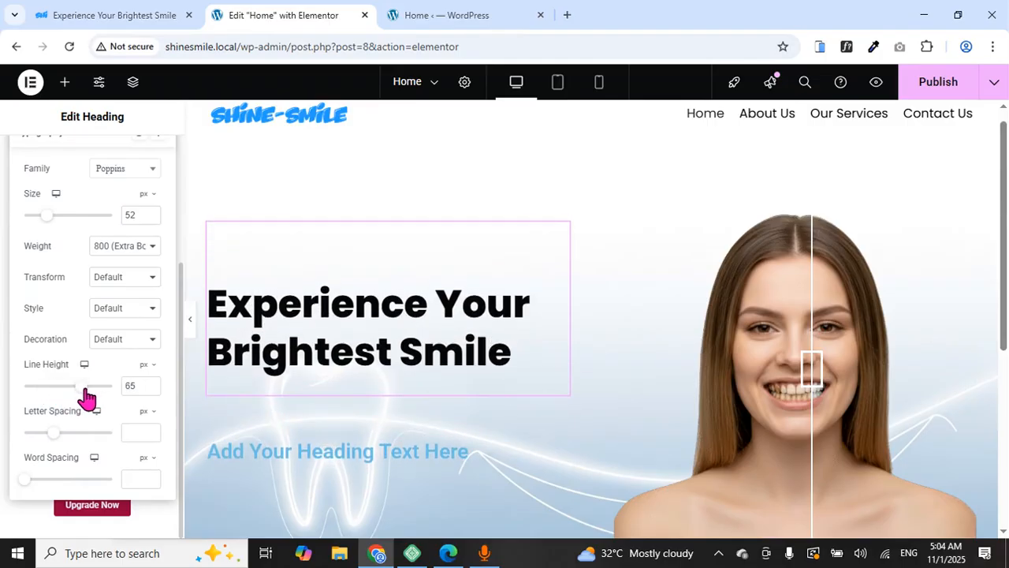
{"action": "left_click", "coordinate": [151, 382]}
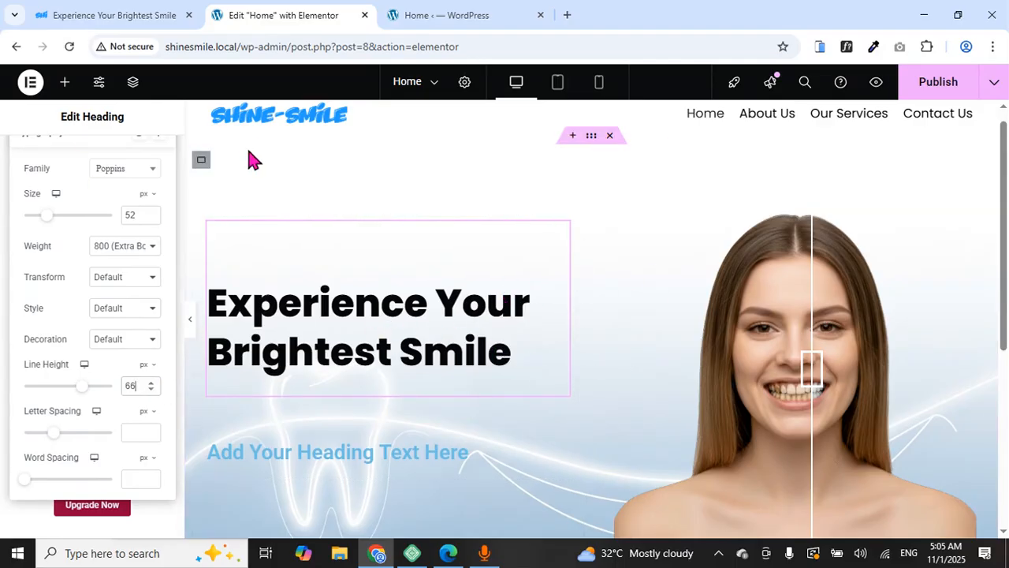
{"action": "left_click", "coordinate": [99, 14]}
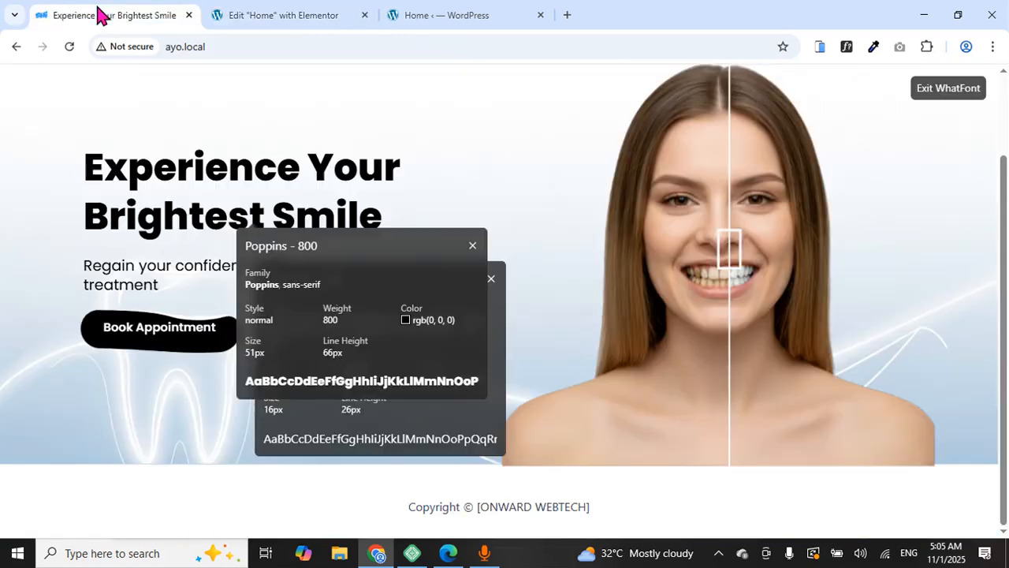
Close both WhatFont panels and copy the reference subtext paragraph
{"action": "left_click", "coordinate": [492, 278]}
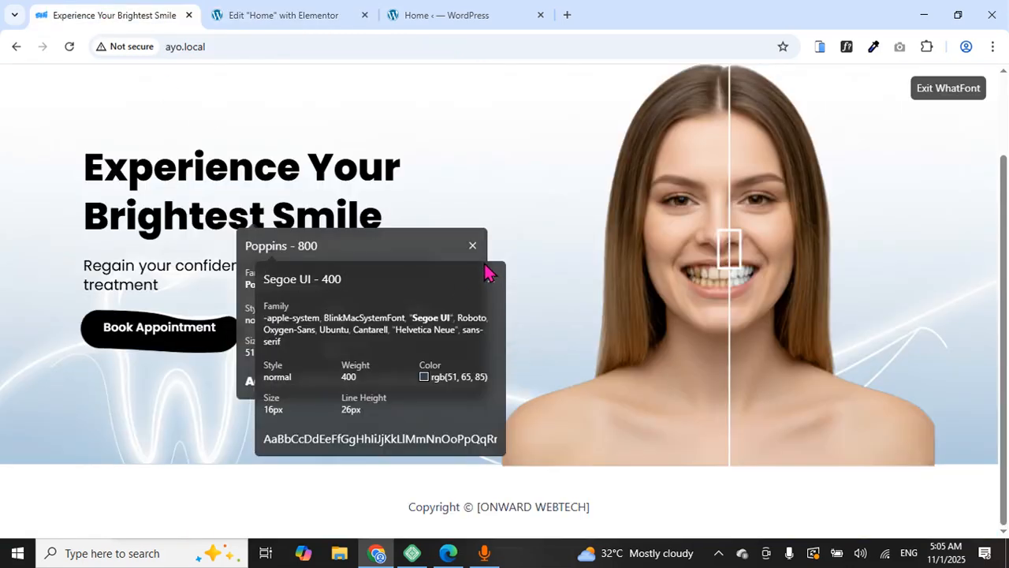
{"action": "left_click", "coordinate": [473, 246]}
{"action": "left_click", "coordinate": [492, 278]}
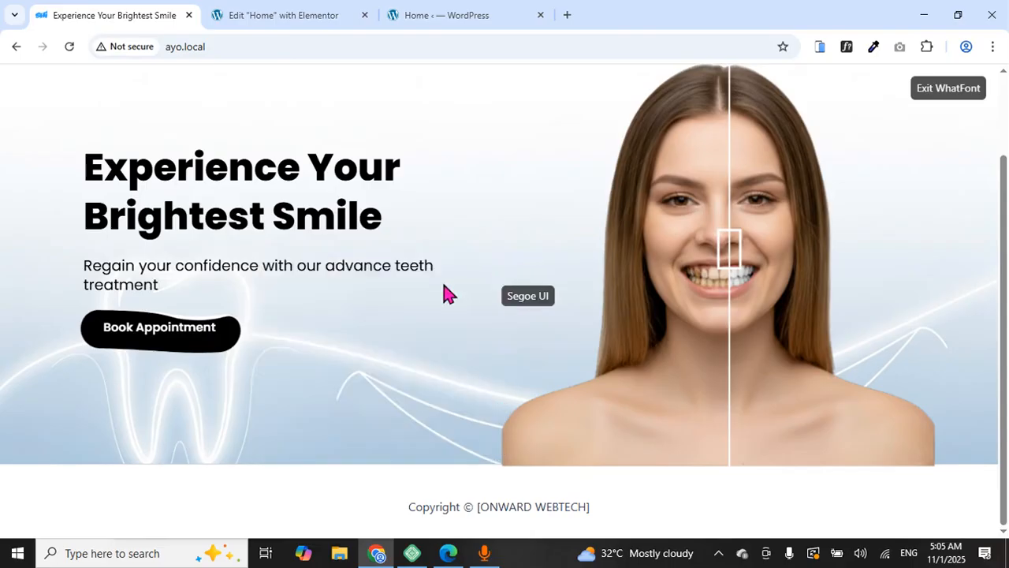
{"action": "left_click_drag", "start_coordinate": [85, 266], "coordinate": [160, 290]}
{"action": "right_click", "coordinate": [159, 290]}
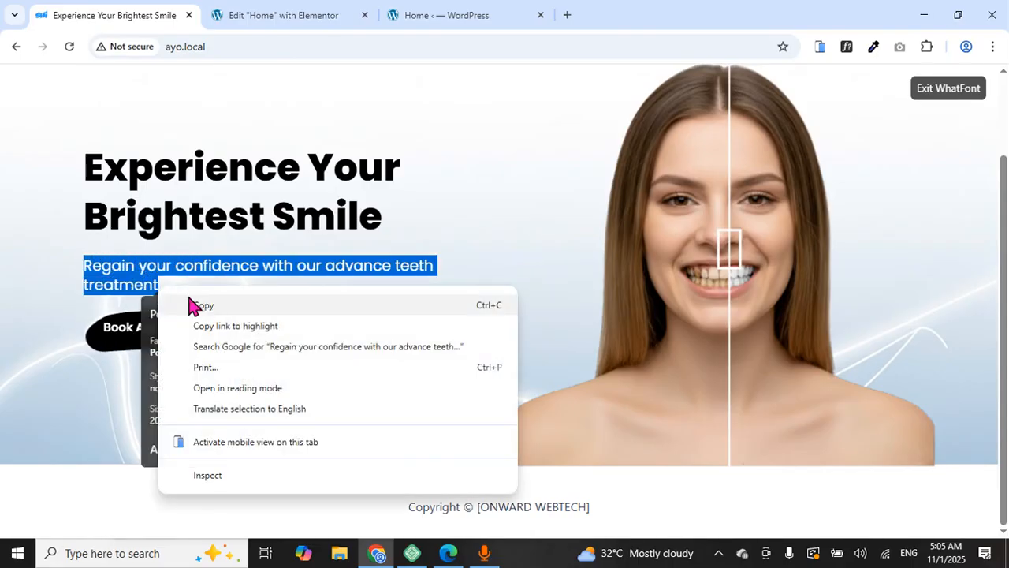
{"action": "left_click", "coordinate": [203, 306]}
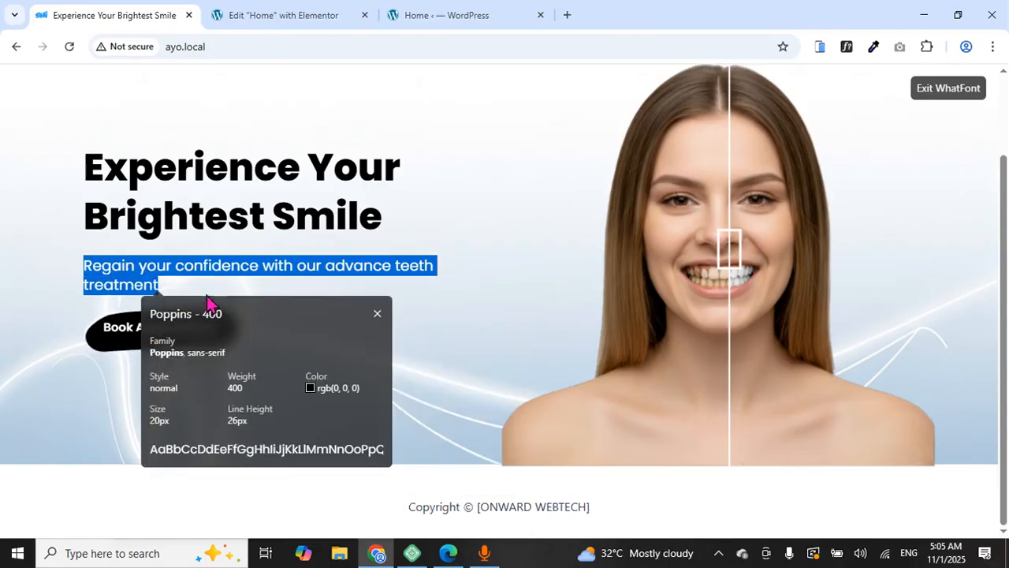
Paste 'Regain your confidence with our advance teeth treatment' into the second heading's Title
{"action": "left_click", "coordinate": [259, 17]}
{"action": "left_click", "coordinate": [294, 457]}
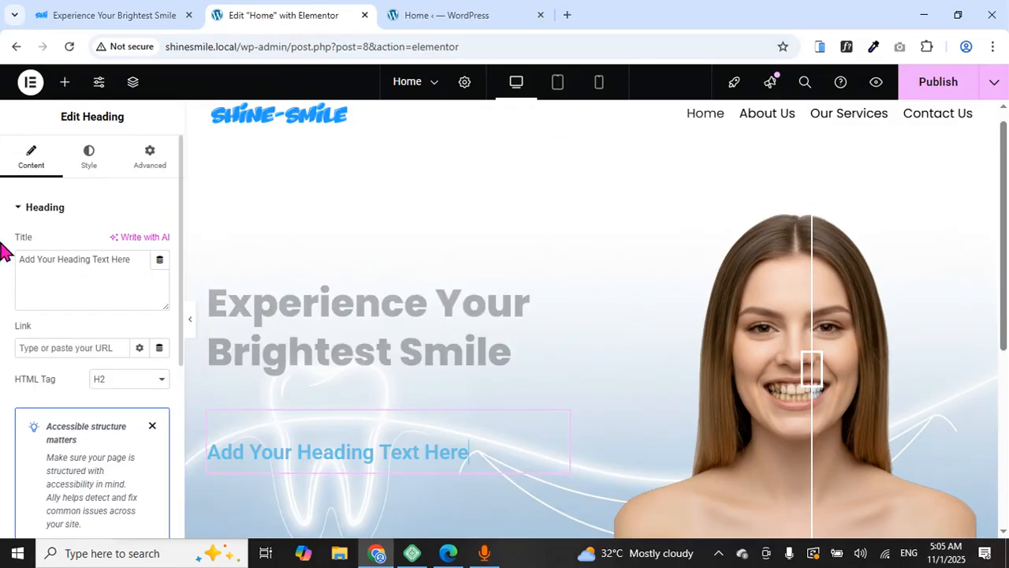
{"action": "left_click_drag", "start_coordinate": [20, 254], "coordinate": [131, 264]}
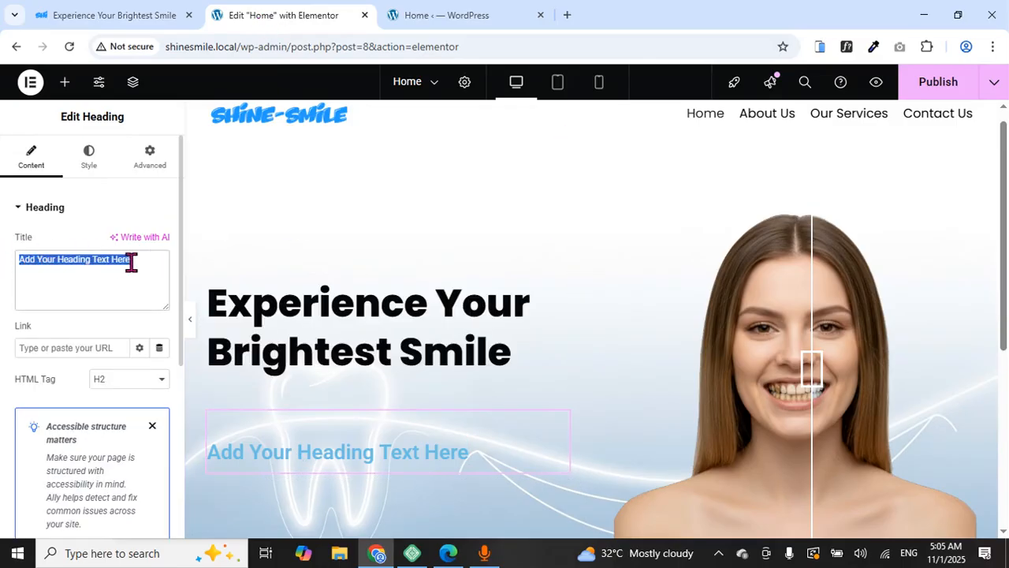
{"action": "right_click", "coordinate": [134, 262]}
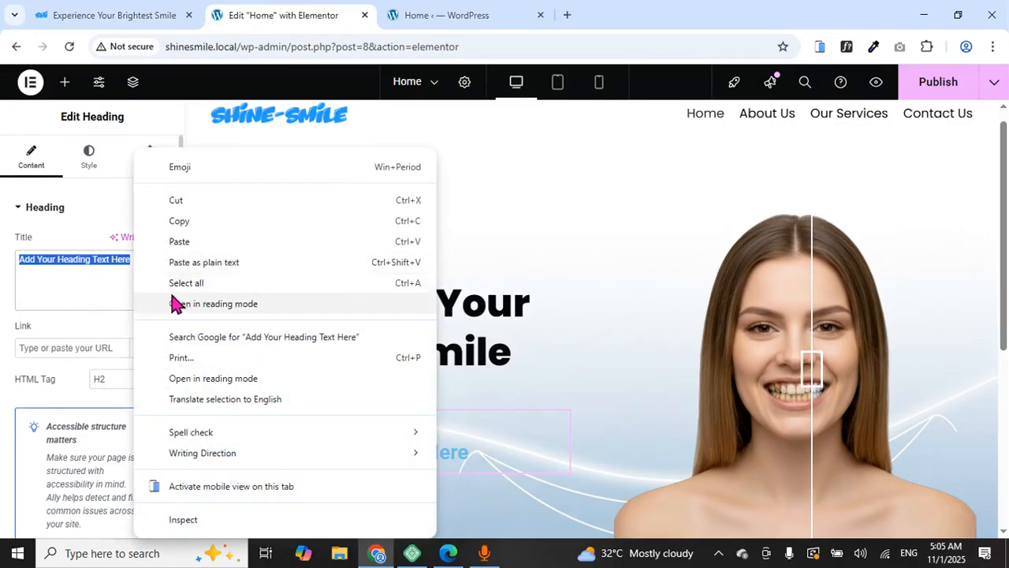
{"action": "left_click", "coordinate": [181, 241]}
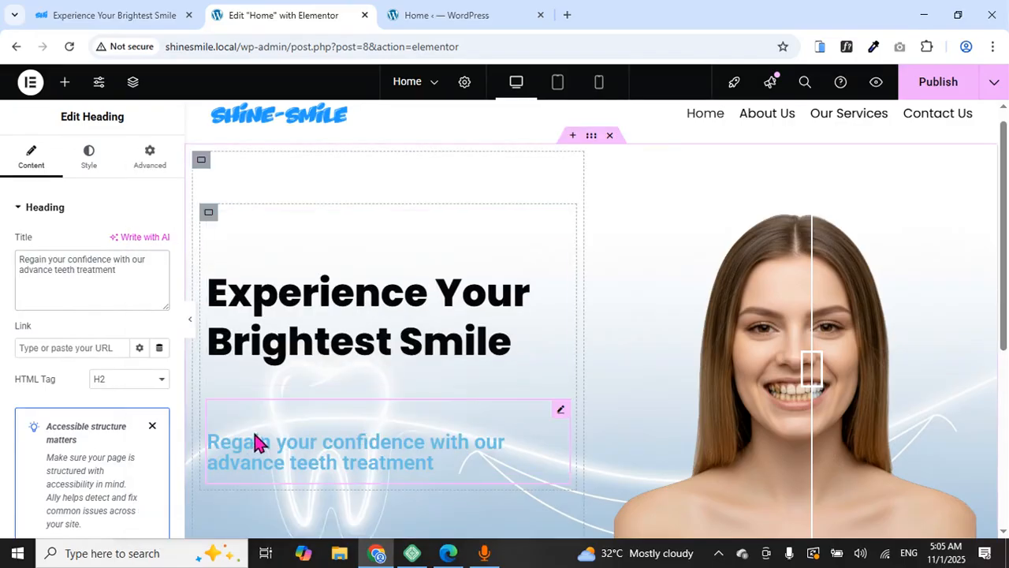
Set the subtext's text color to black #000000 and compare with the reference
{"action": "left_click", "coordinate": [85, 172]}
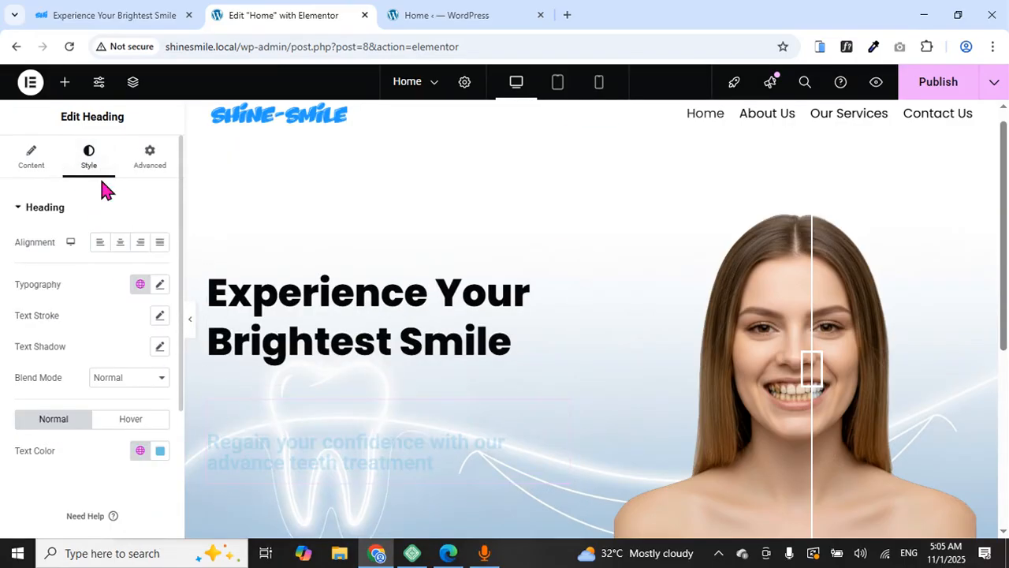
{"action": "left_click", "coordinate": [160, 451]}
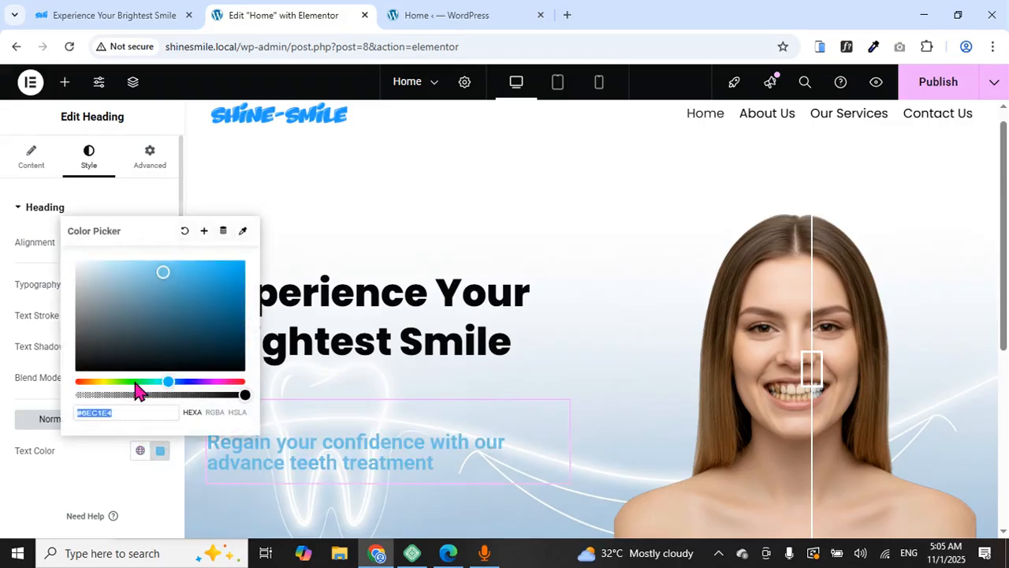
{"action": "left_click_drag", "start_coordinate": [163, 270], "coordinate": [79, 367]}
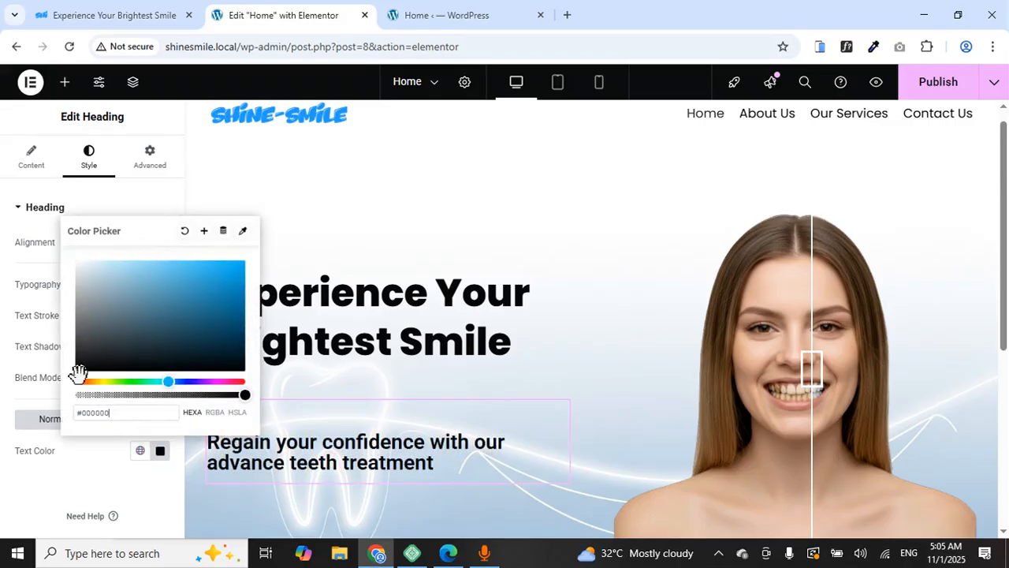
{"action": "left_click", "coordinate": [94, 466]}
{"action": "left_click", "coordinate": [156, 12]}
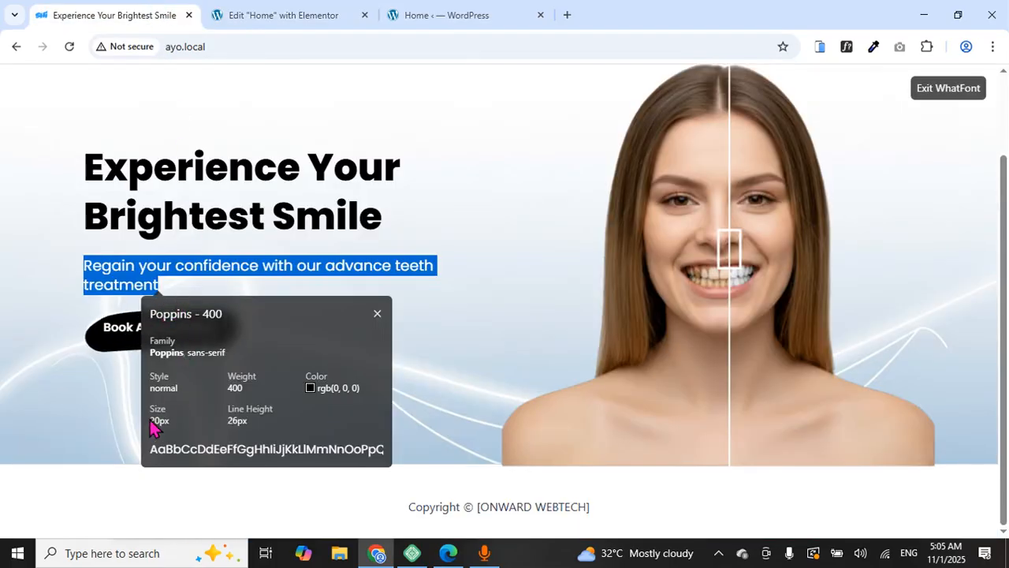
Set the subtext's font family to Poppins
{"action": "left_click", "coordinate": [260, 13]}
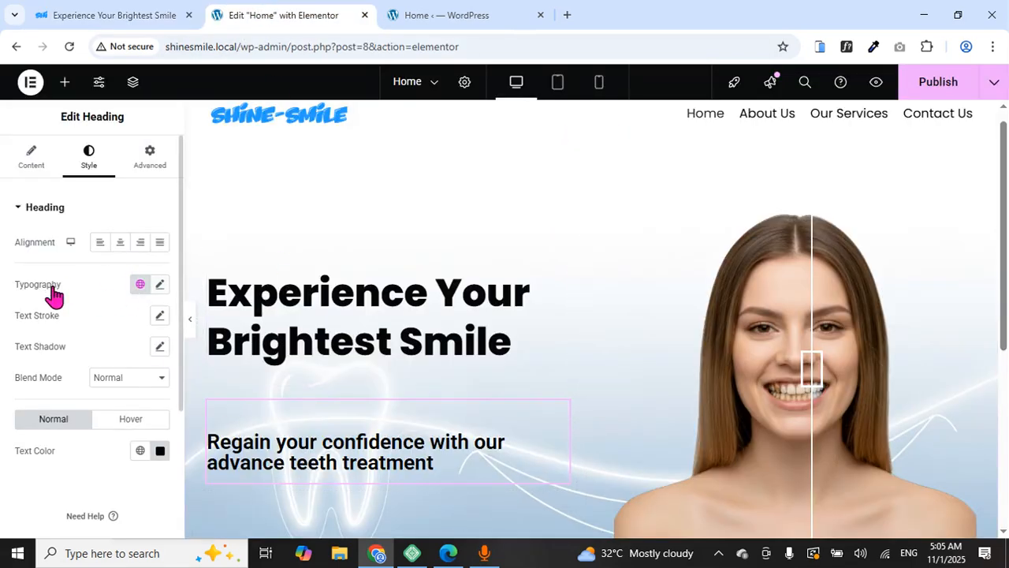
{"action": "left_click", "coordinate": [160, 286]}
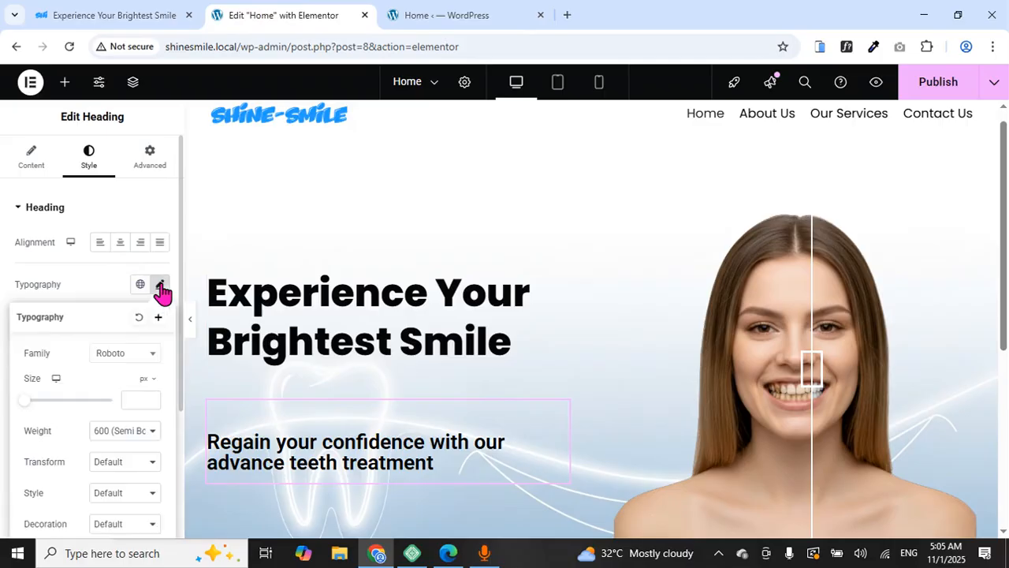
{"action": "left_click", "coordinate": [152, 361]}
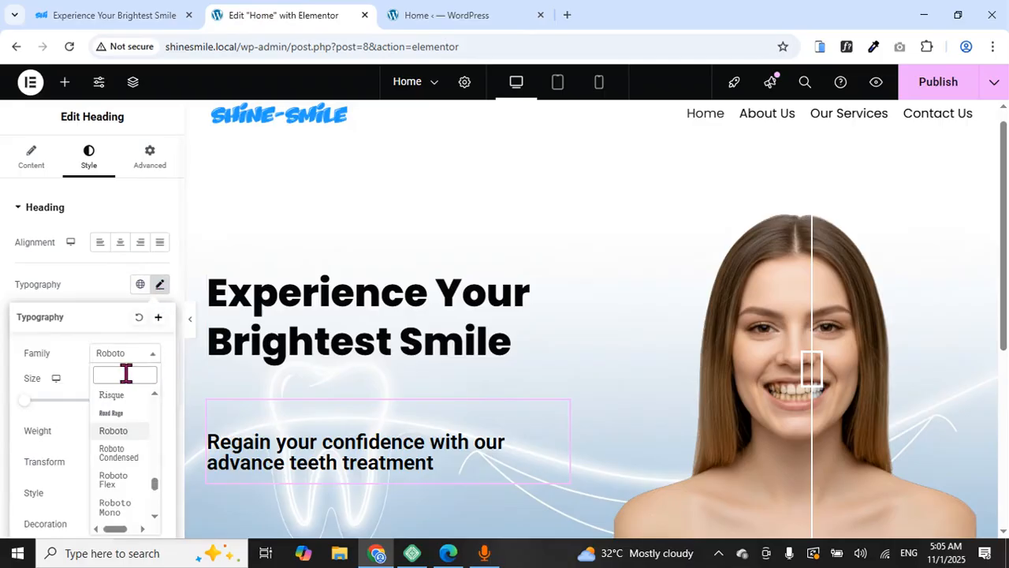
{"action": "type", "text": "popp"}
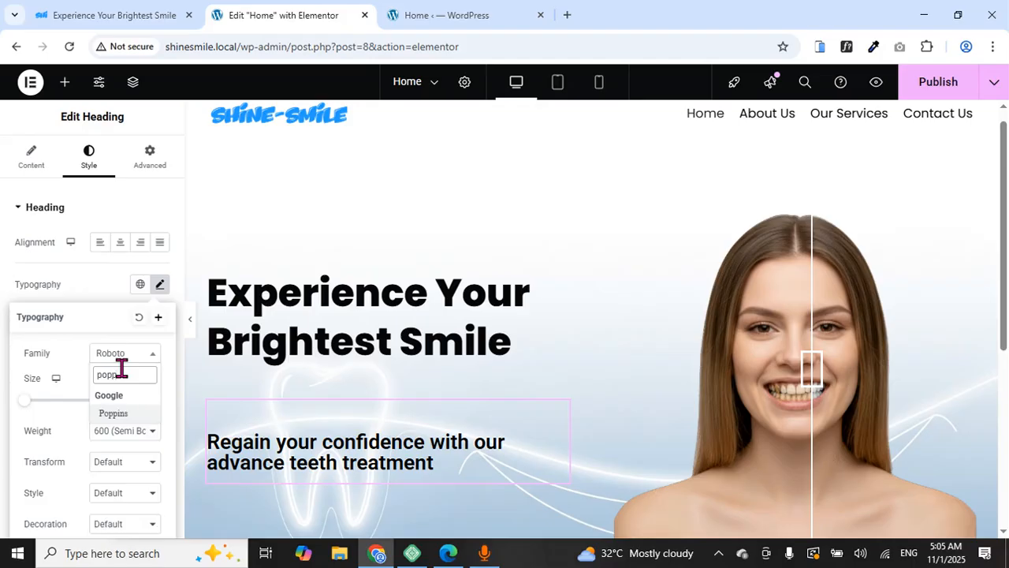
{"action": "left_click", "coordinate": [129, 419]}
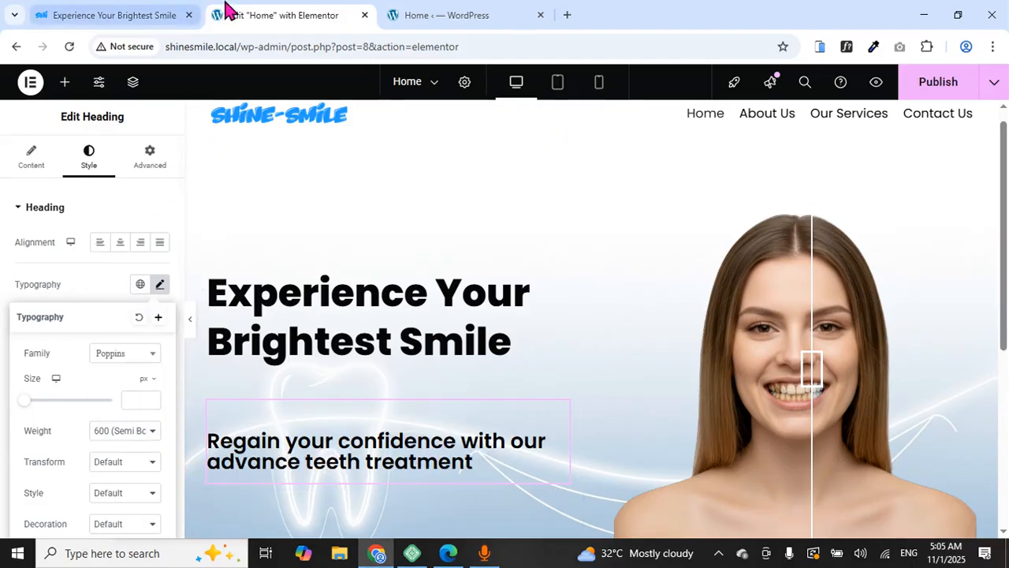
Size the subtext at 20px after checking the reference font
{"action": "left_click", "coordinate": [117, 13]}
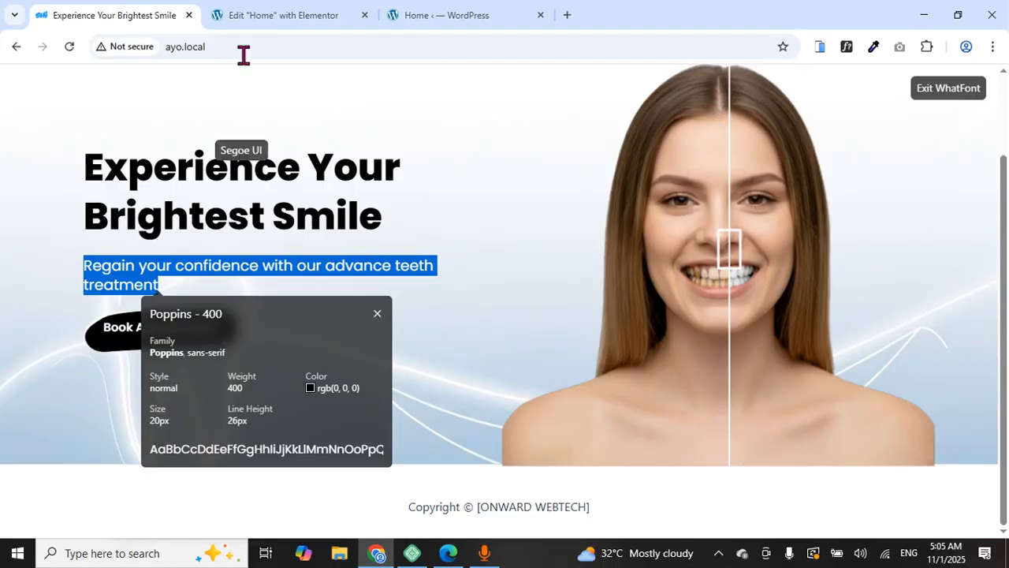
{"action": "left_click", "coordinate": [268, 16]}
{"action": "left_click_drag", "start_coordinate": [25, 409], "coordinate": [34, 414]}
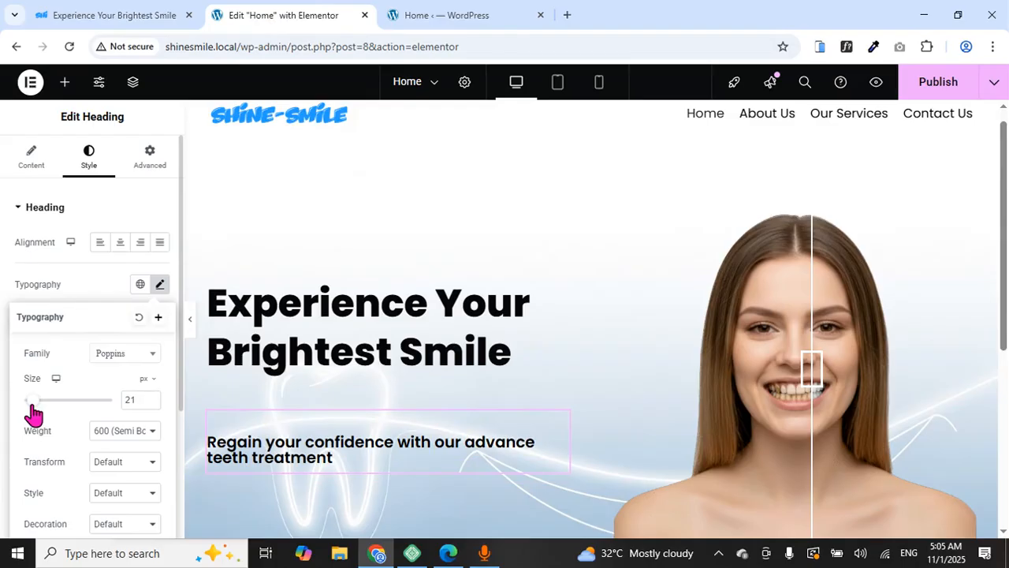
{"action": "left_click", "coordinate": [151, 405]}
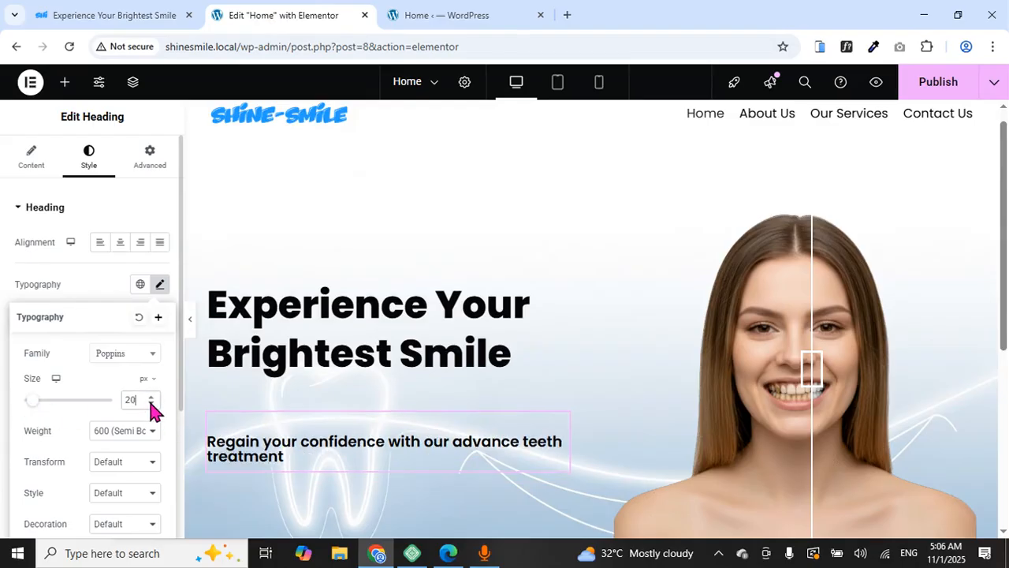
Set the subtext weight to 400 (Normal), then compare fonts with the reference page
{"action": "left_click", "coordinate": [145, 12]}
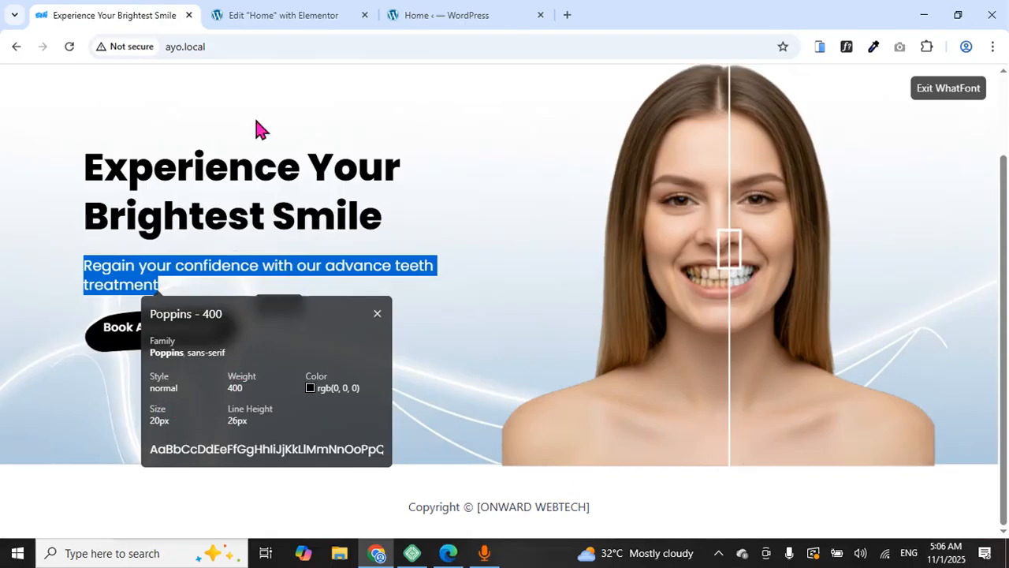
{"action": "left_click", "coordinate": [272, 19]}
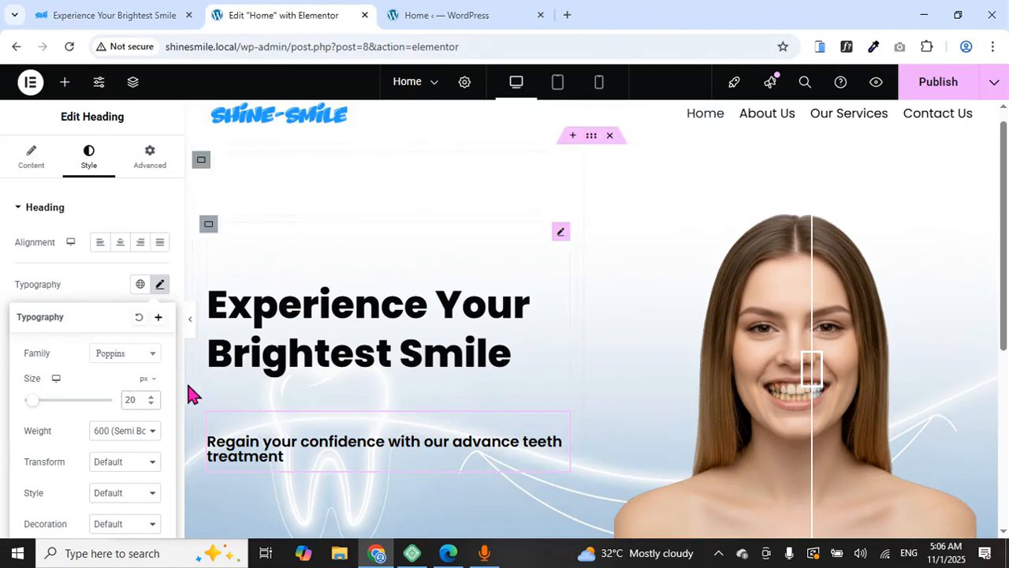
{"action": "left_click", "coordinate": [128, 431]}
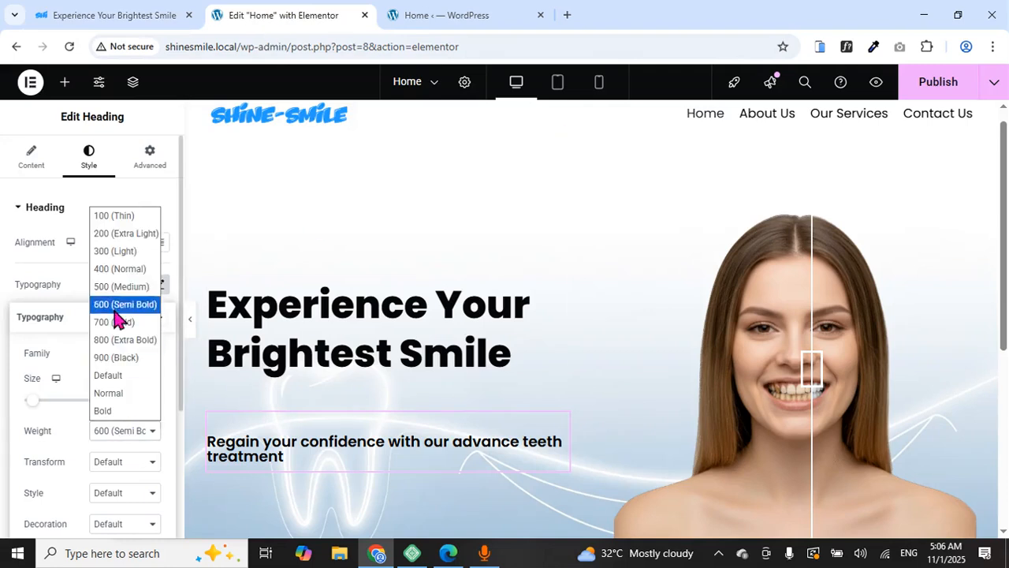
{"action": "left_click", "coordinate": [122, 268]}
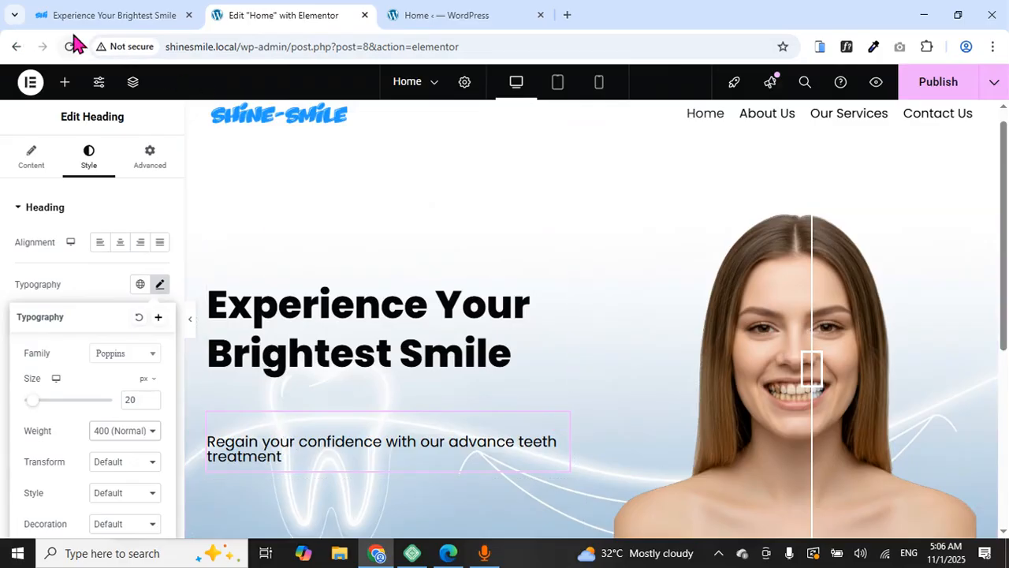
{"action": "left_click", "coordinate": [134, 16]}
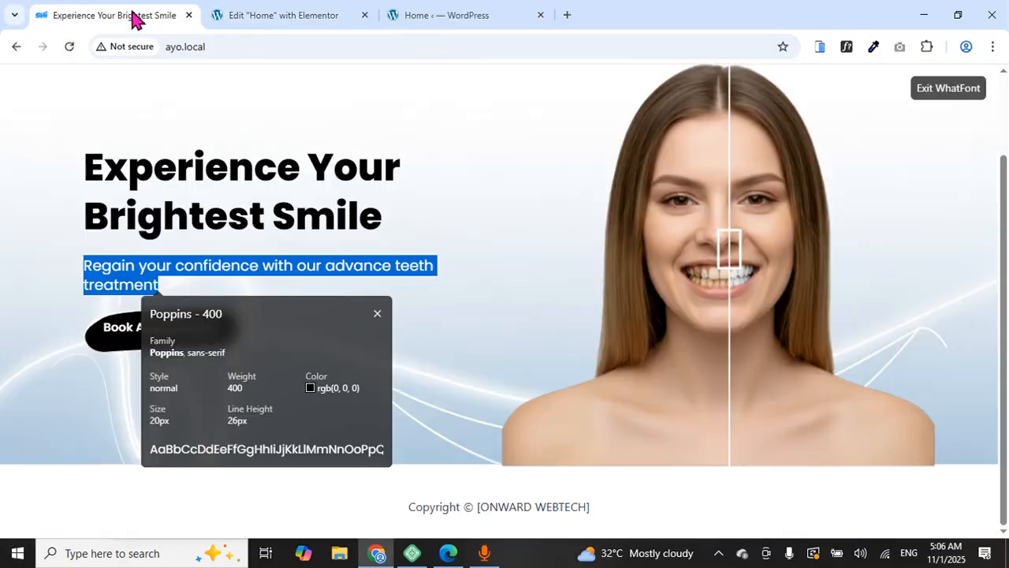
{"action": "left_click", "coordinate": [75, 323]}
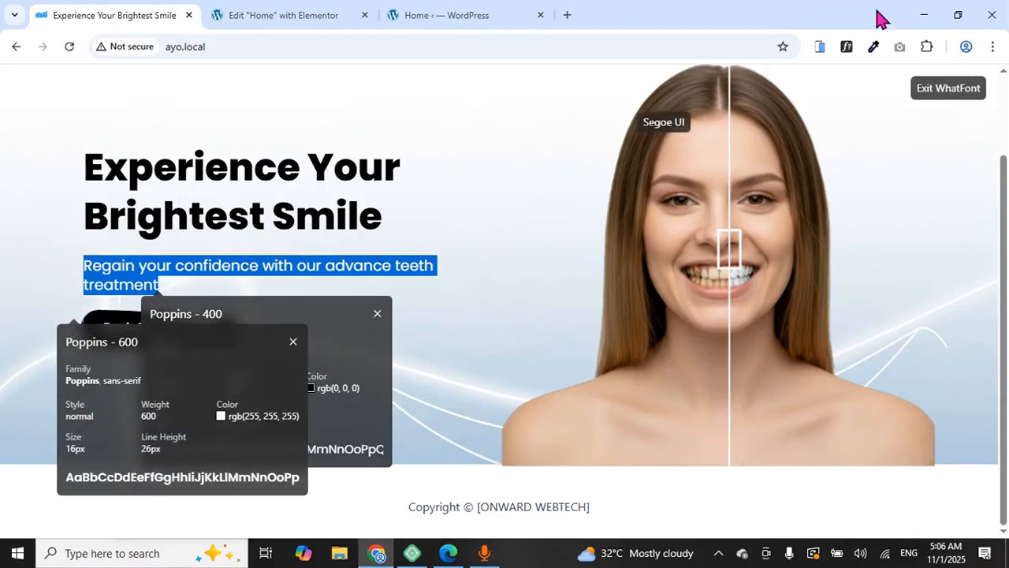
{"action": "left_click", "coordinate": [847, 51]}
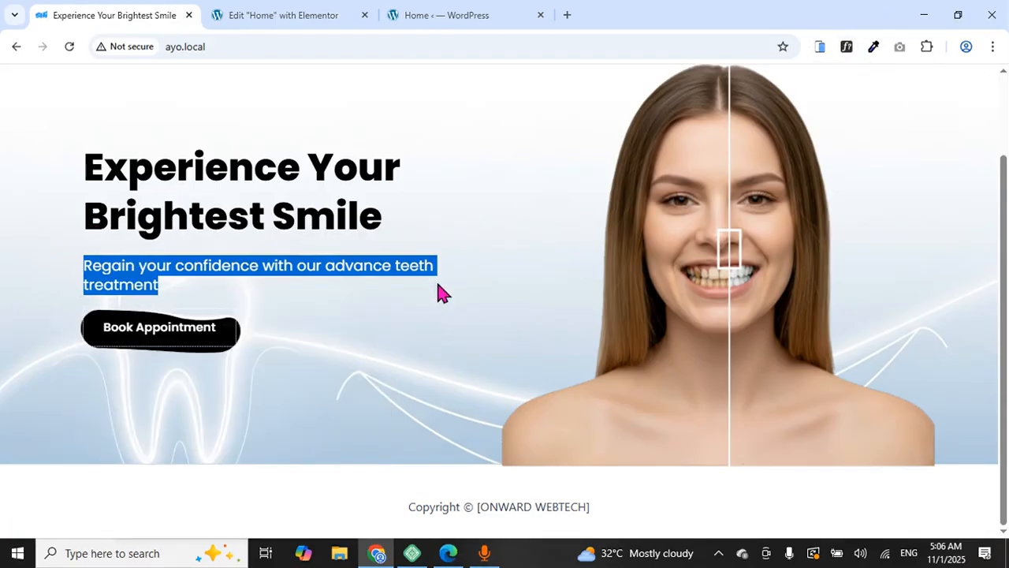
Close the subtext typography and reach its Advanced > Transform offset controls
{"action": "left_click", "coordinate": [274, 17]}
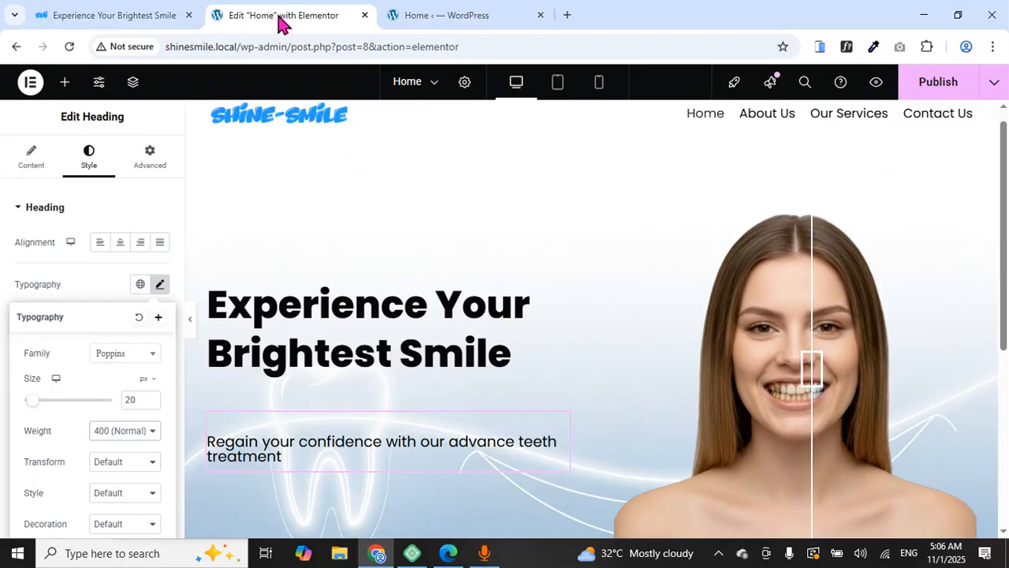
{"action": "scroll", "coordinate": [252, 332], "scroll_direction": "down", "scroll_amount": 3}
{"action": "scroll", "coordinate": [252, 335], "scroll_direction": "up", "scroll_amount": 2}
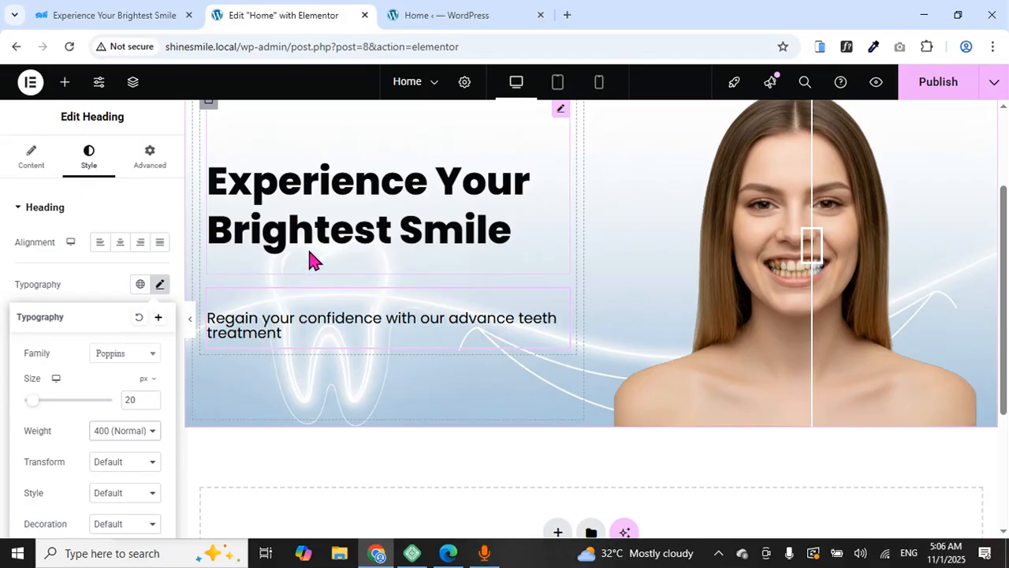
{"action": "left_click", "coordinate": [242, 319]}
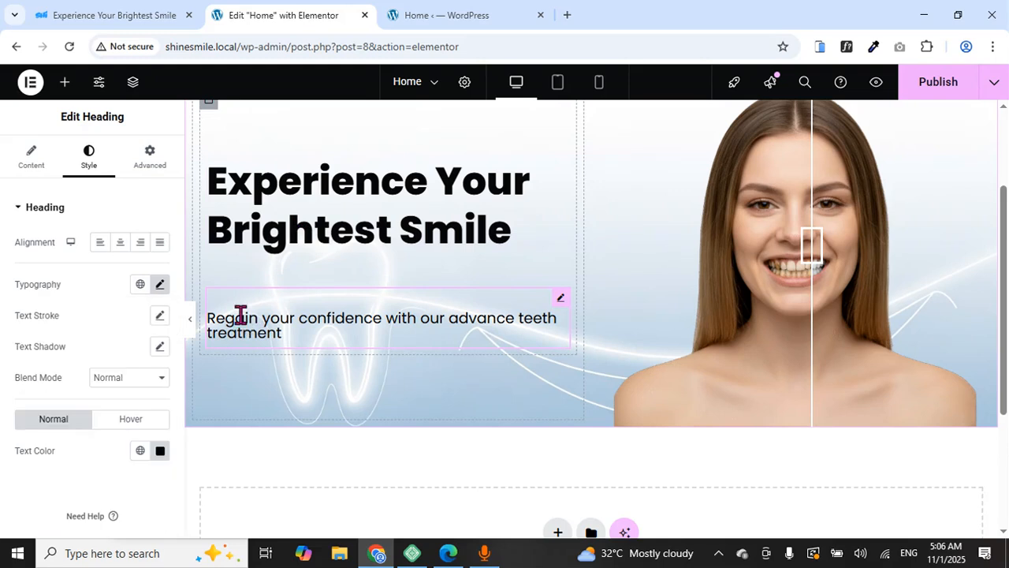
{"action": "left_click", "coordinate": [157, 160]}
{"action": "scroll", "coordinate": [108, 320], "scroll_direction": "down", "scroll_amount": 5}
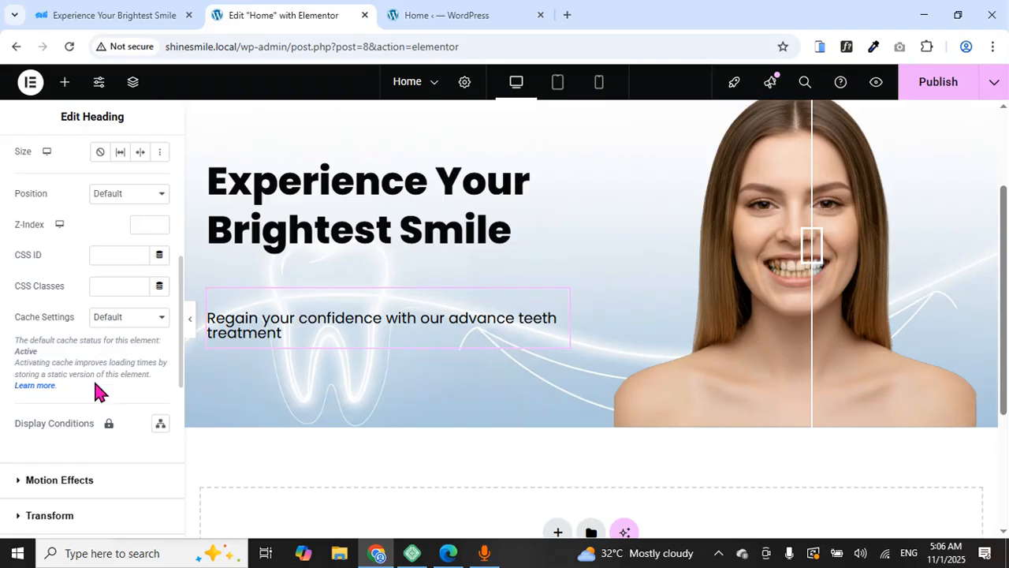
{"action": "scroll", "coordinate": [89, 402], "scroll_direction": "down", "scroll_amount": 2}
{"action": "left_click", "coordinate": [63, 394]}
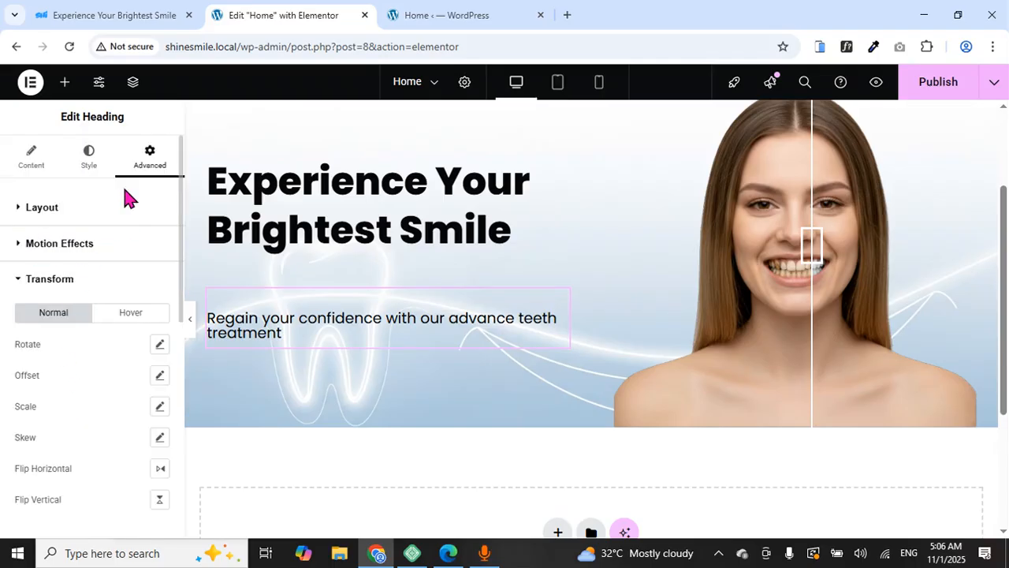
{"action": "left_click", "coordinate": [161, 377]}
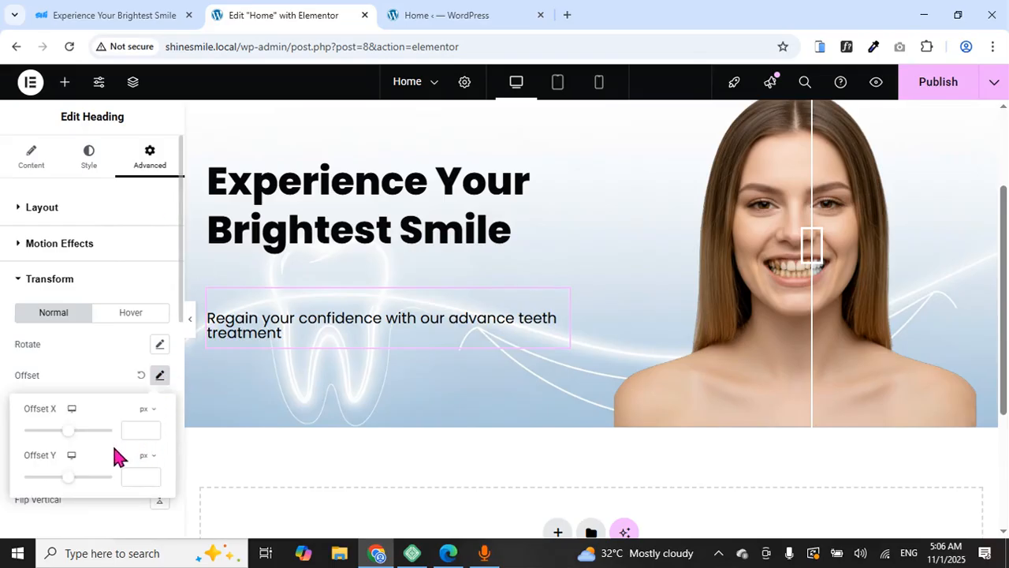
Lower the subheading's Offset Y to about -41 px and preview it near the headline
{"action": "left_click", "coordinate": [151, 481]}
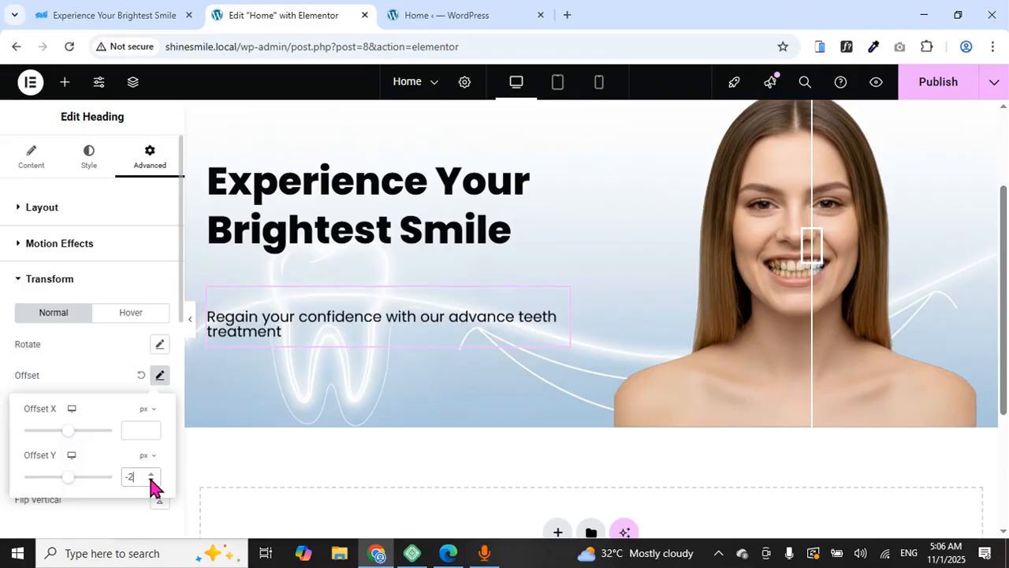
{"action": "left_click_drag", "start_coordinate": [151, 482], "coordinate": [151, 481]}
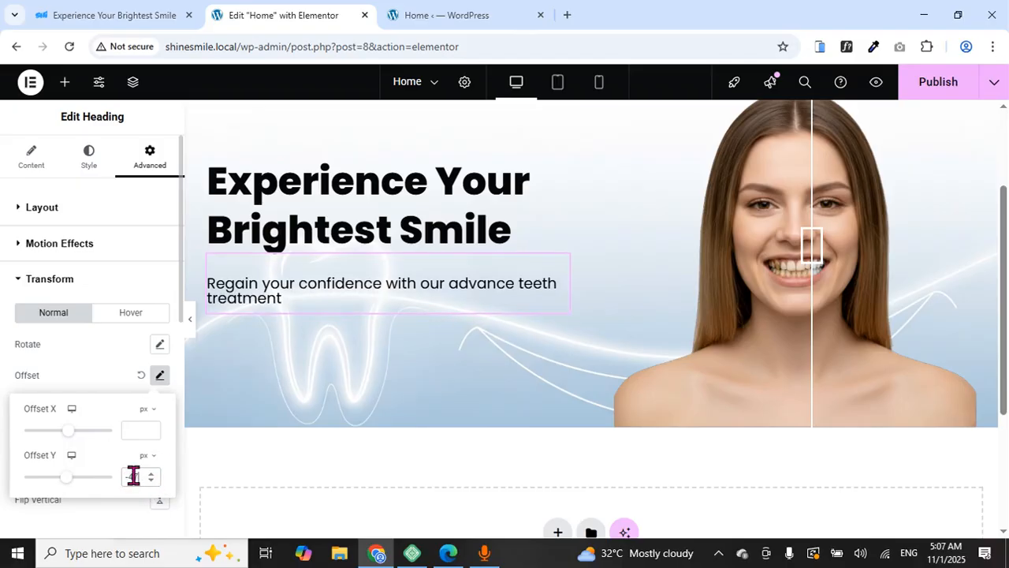
{"action": "left_click", "coordinate": [192, 339]}
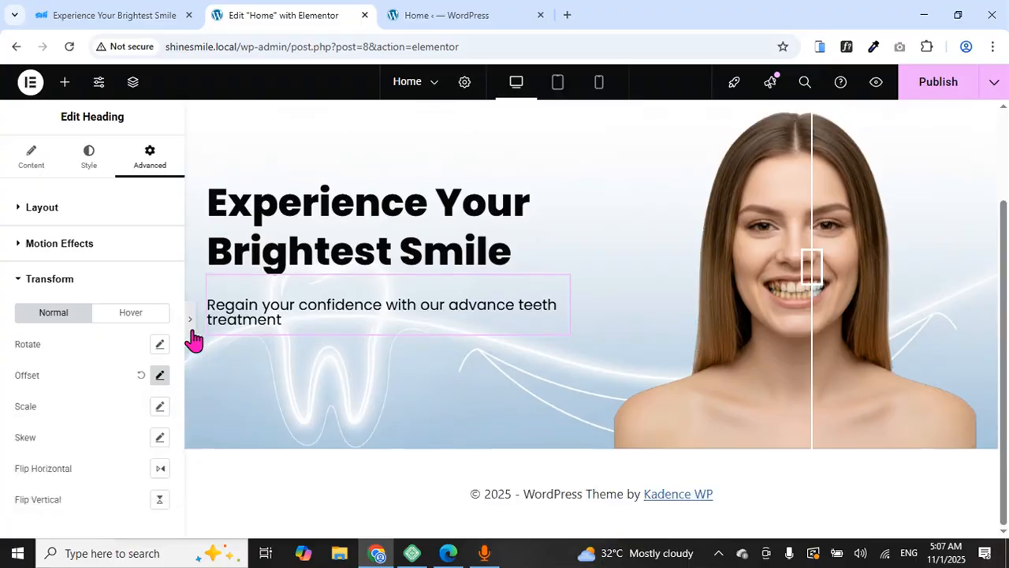
{"action": "scroll", "coordinate": [269, 293], "scroll_direction": "up", "scroll_amount": 2}
{"action": "scroll", "coordinate": [268, 294], "scroll_direction": "down", "scroll_amount": 2}
{"action": "scroll", "coordinate": [269, 294], "scroll_direction": "up", "scroll_amount": 2}
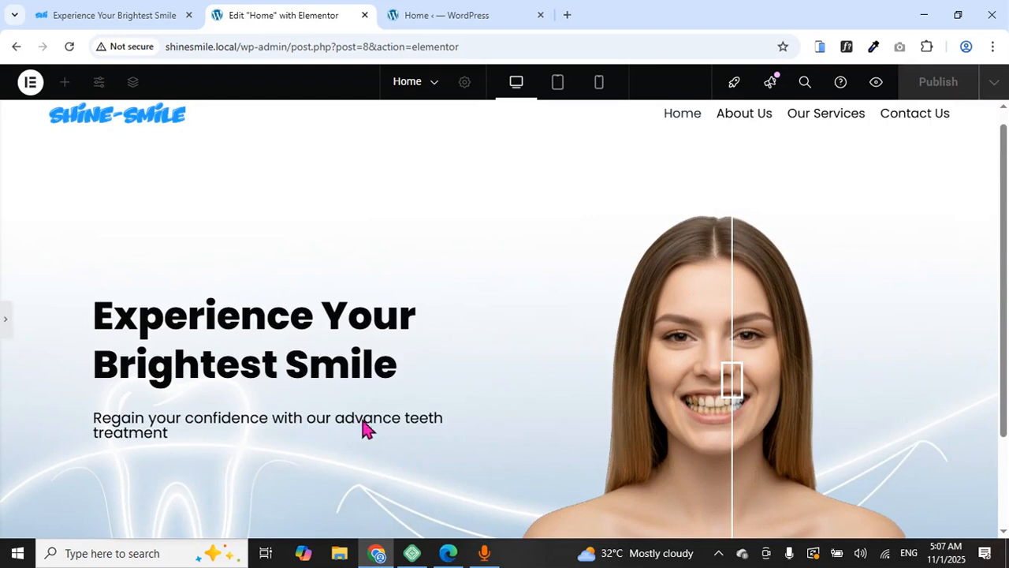
Inspect the reference subtext's font details with the WhatFont tool
{"action": "left_click", "coordinate": [9, 327]}
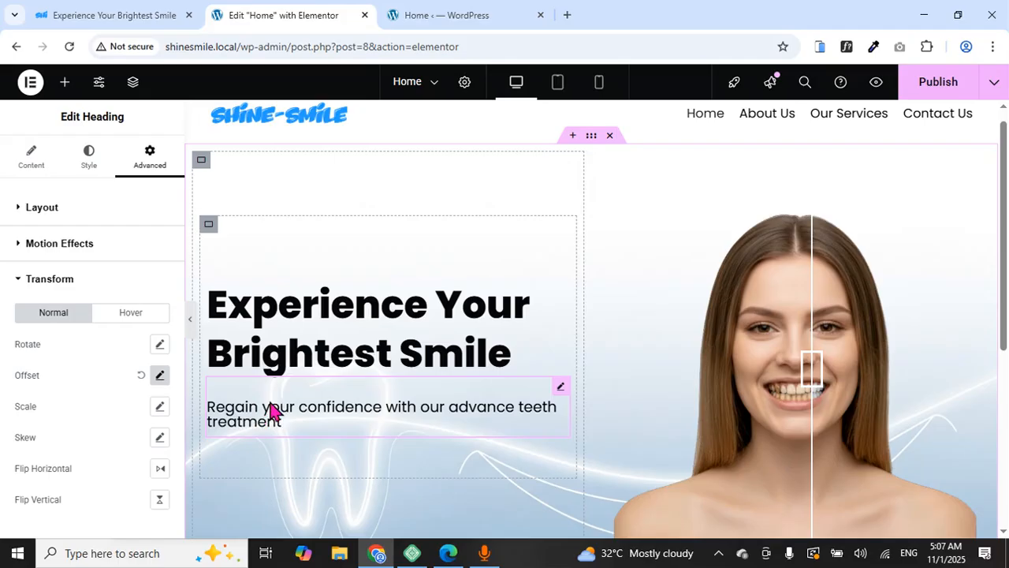
{"action": "left_click", "coordinate": [167, 14]}
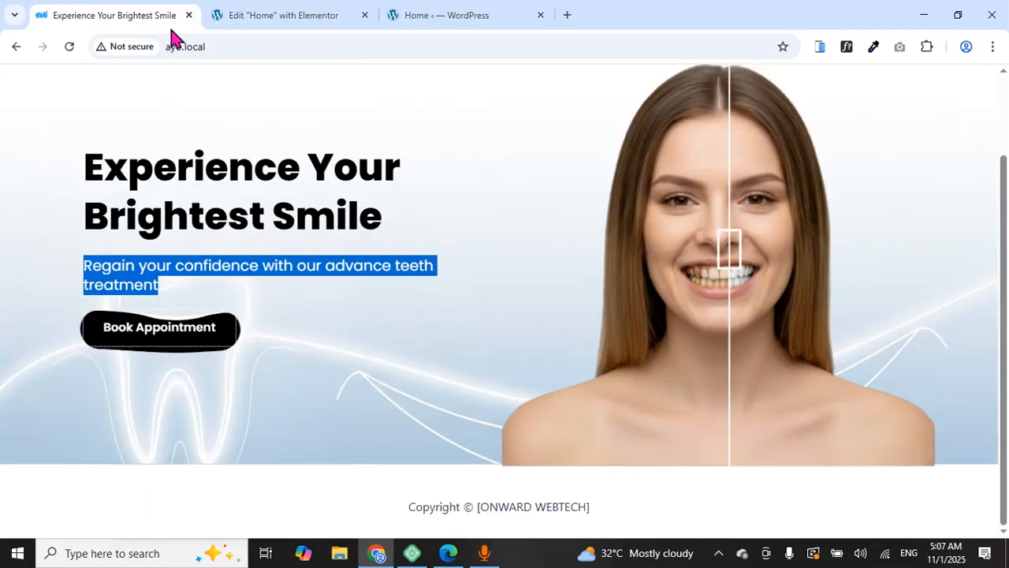
{"action": "left_click", "coordinate": [849, 48]}
{"action": "left_click", "coordinate": [328, 260]}
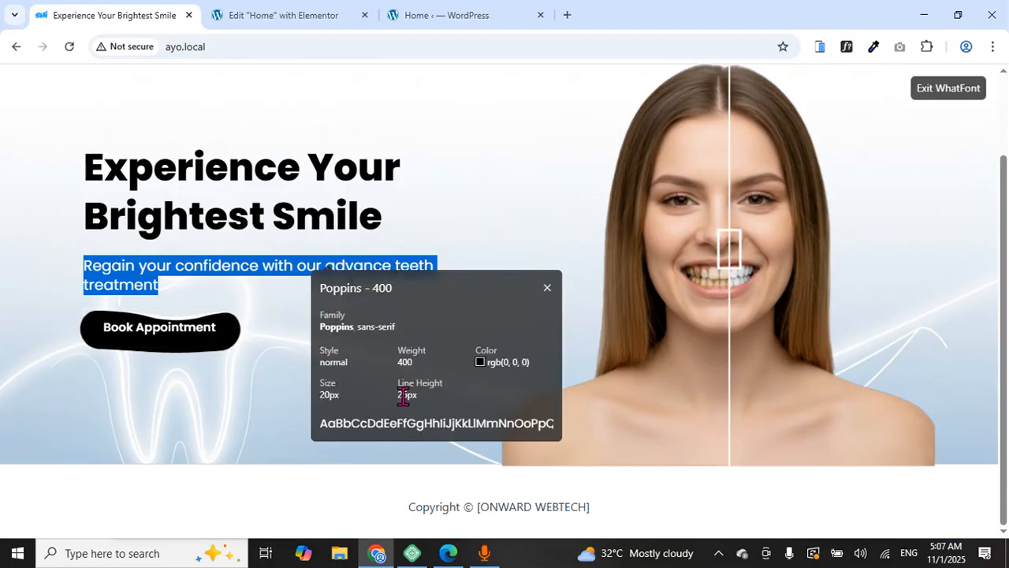
{"action": "left_click", "coordinate": [297, 12]}
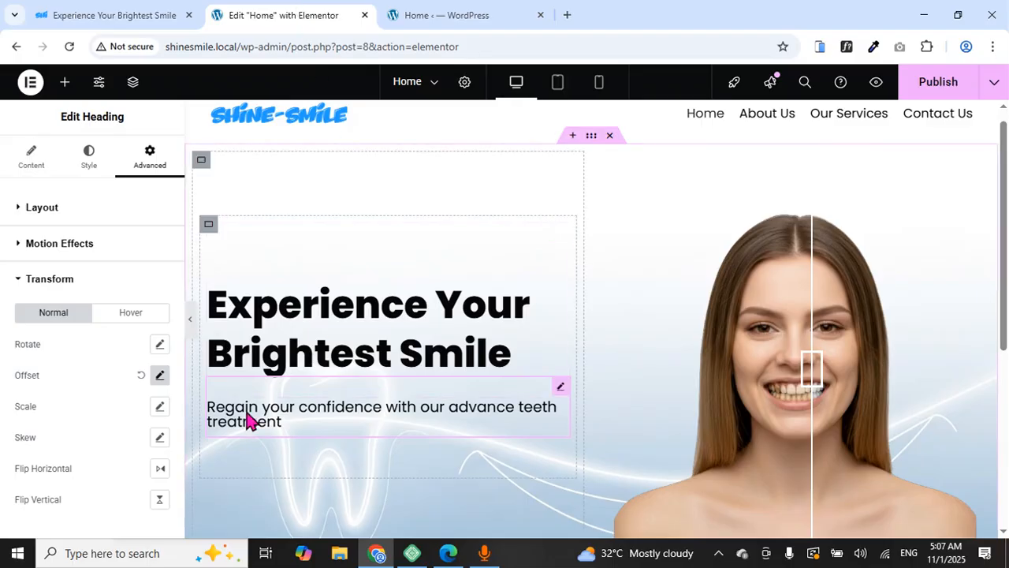
Set the subheading's typography line height to 26 px
{"action": "left_click", "coordinate": [89, 158]}
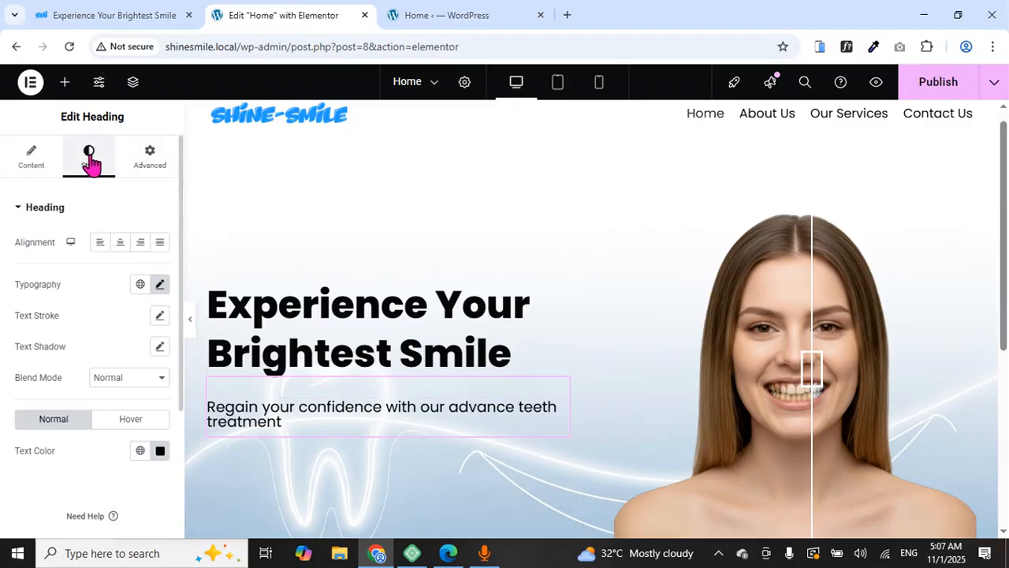
{"action": "left_click", "coordinate": [160, 285]}
{"action": "scroll", "coordinate": [71, 347], "scroll_direction": "down", "scroll_amount": 2}
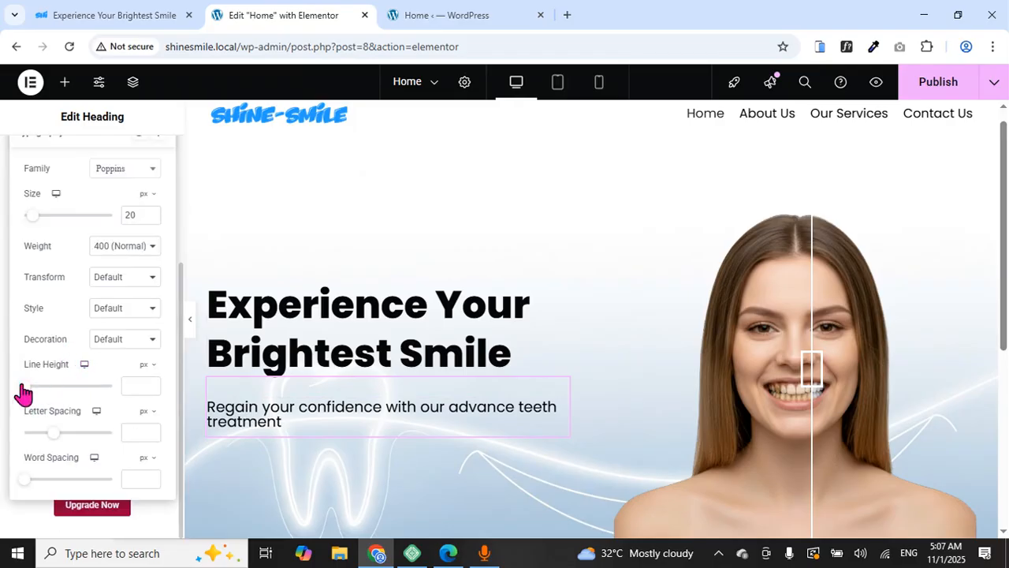
{"action": "left_click_drag", "start_coordinate": [27, 386], "coordinate": [49, 405]}
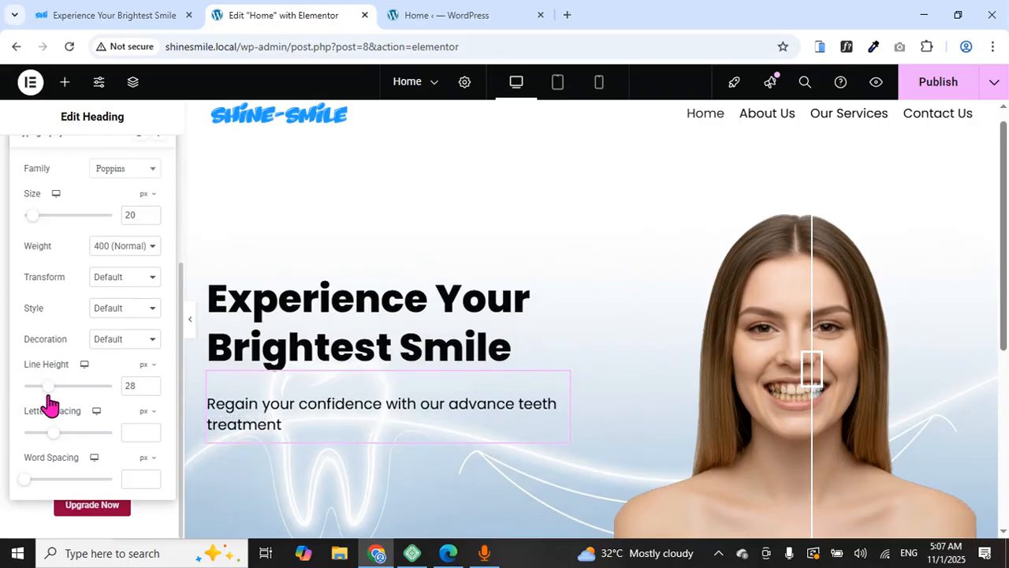
{"action": "left_click", "coordinate": [151, 389]}
{"action": "left_click", "coordinate": [151, 388]}
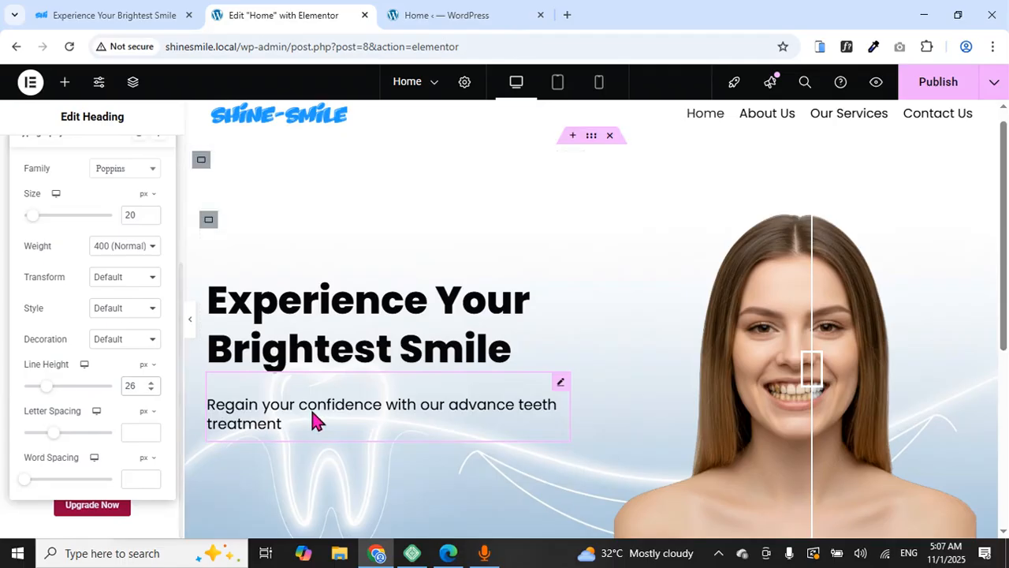
Preview the hero text and compare it against the reference site's subtext
{"action": "scroll", "coordinate": [196, 327], "scroll_direction": "down", "scroll_amount": 5}
{"action": "left_click", "coordinate": [192, 323]}
{"action": "scroll", "coordinate": [344, 328], "scroll_direction": "down", "scroll_amount": 3}
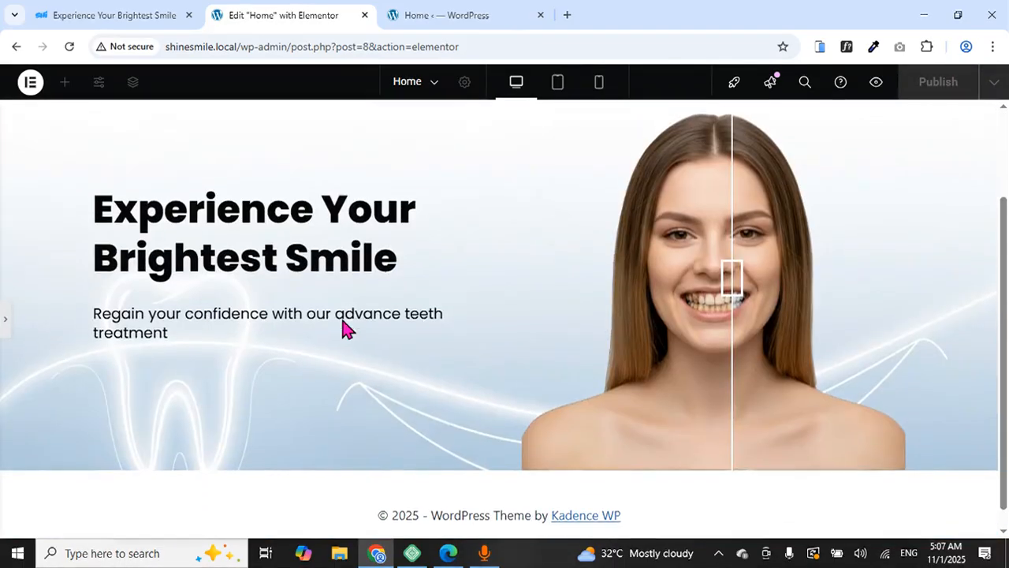
{"action": "scroll", "coordinate": [342, 329], "scroll_direction": "up", "scroll_amount": 3}
{"action": "scroll", "coordinate": [343, 329], "scroll_direction": "down", "scroll_amount": 3}
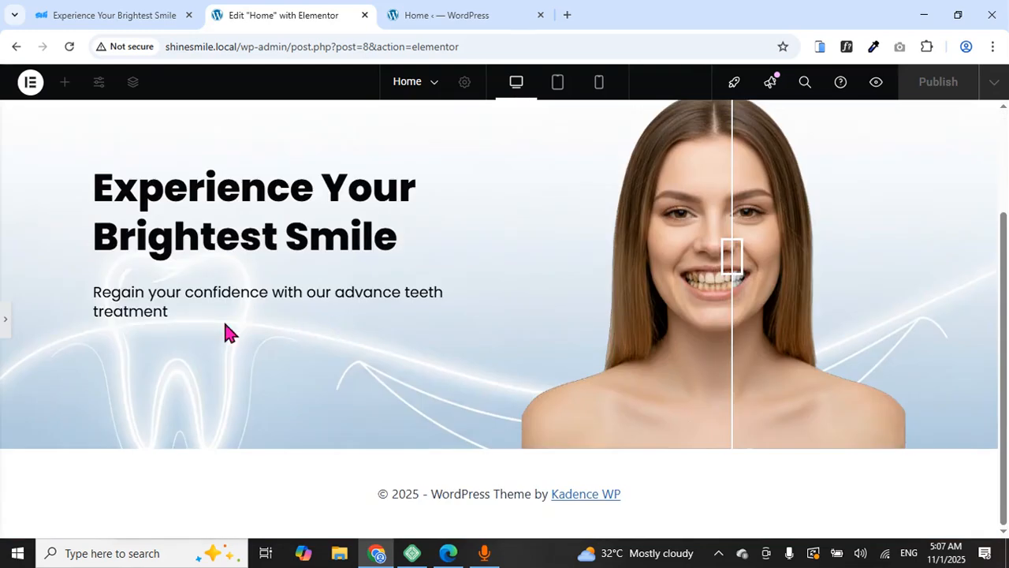
{"action": "left_click", "coordinate": [133, 15]}
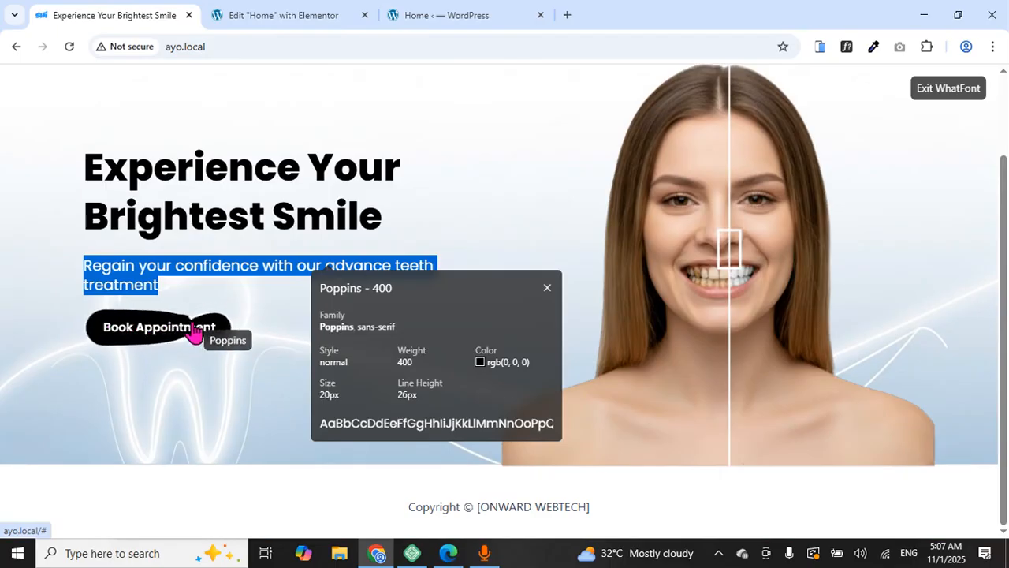
{"action": "left_click", "coordinate": [250, 9]}
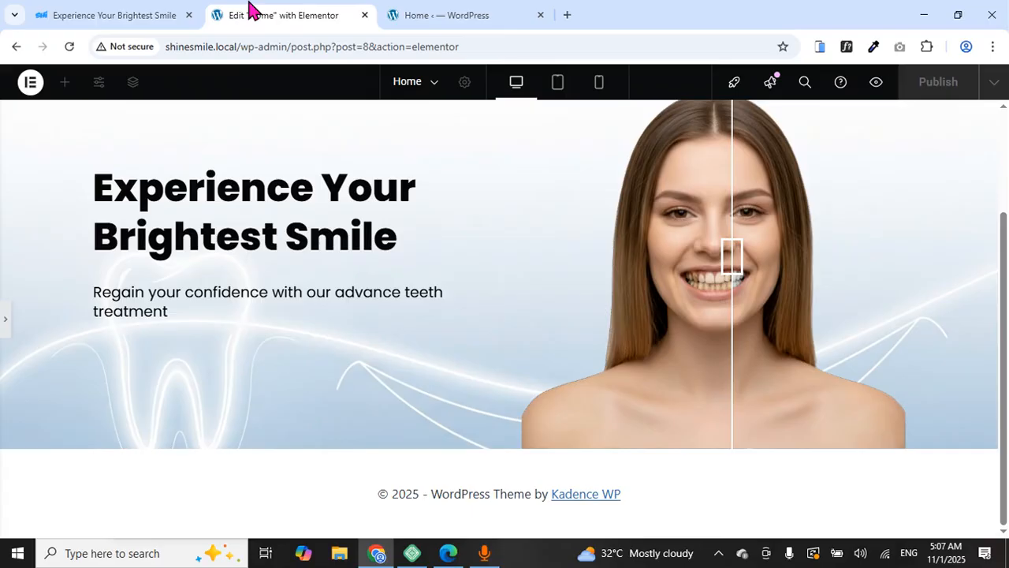
Search the widgets for 'liquid', finding none, and publish the Home page
{"action": "left_click", "coordinate": [5, 325]}
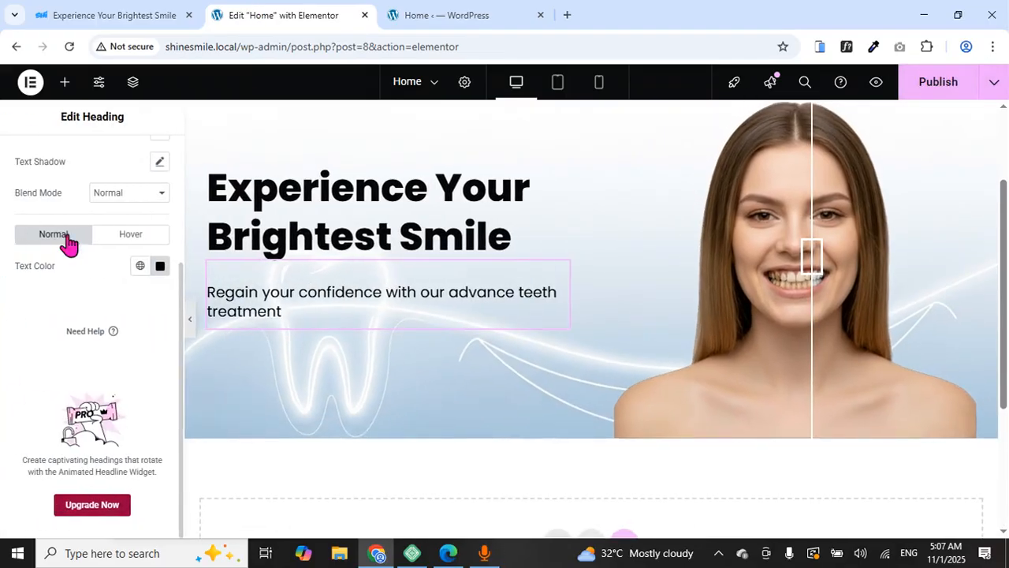
{"action": "left_click", "coordinate": [65, 82]}
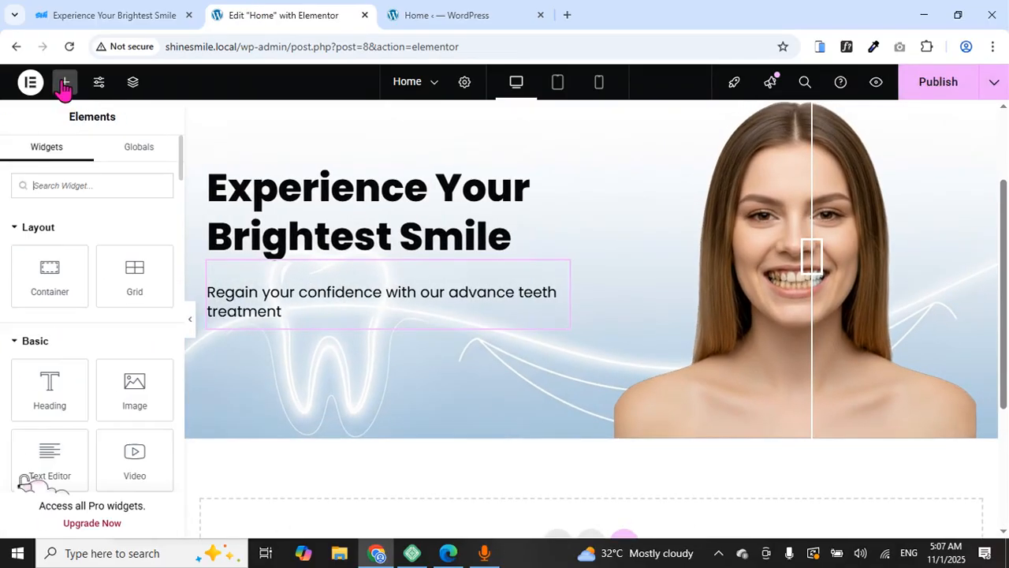
{"action": "left_click", "coordinate": [71, 183]}
{"action": "type", "text": "i"}
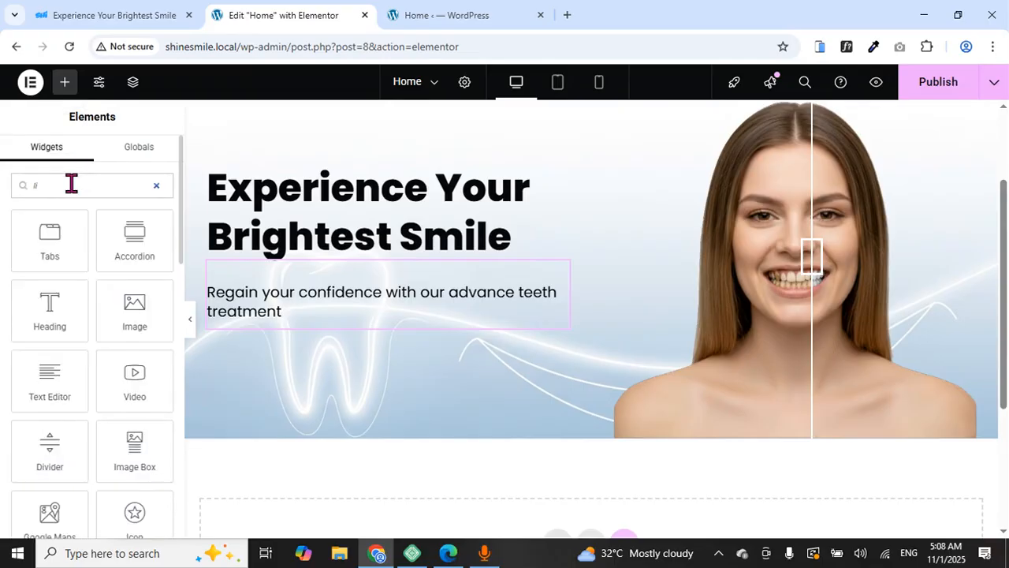
{"action": "type", "text": "iquid"}
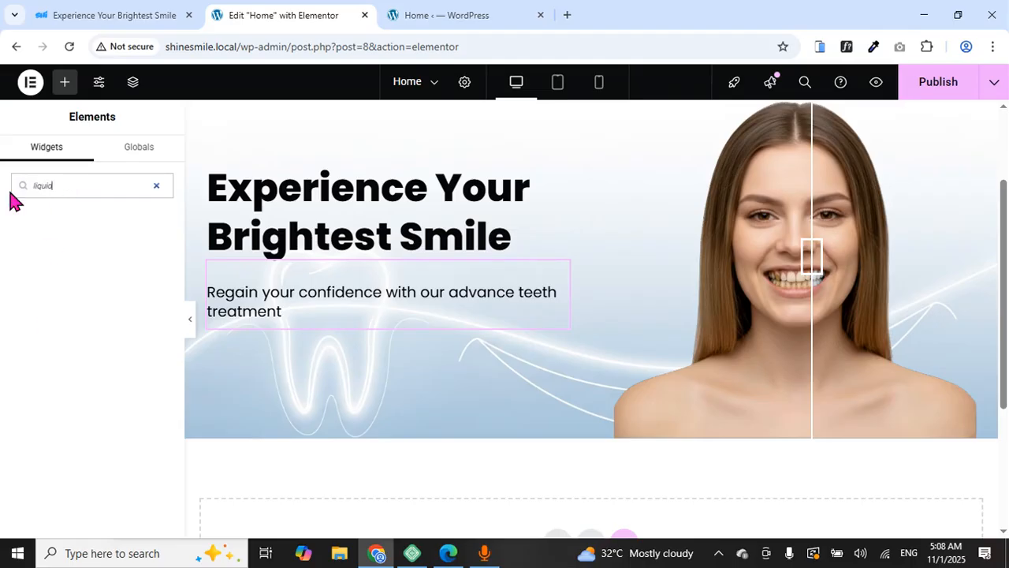
{"action": "left_click_drag", "start_coordinate": [37, 182], "coordinate": [57, 186]}
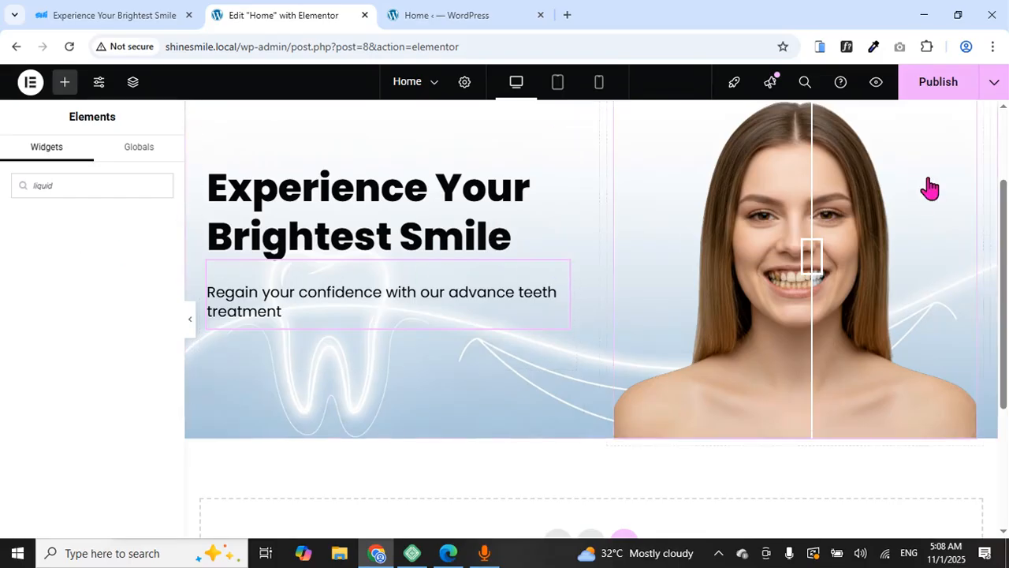
{"action": "left_click", "coordinate": [940, 88]}
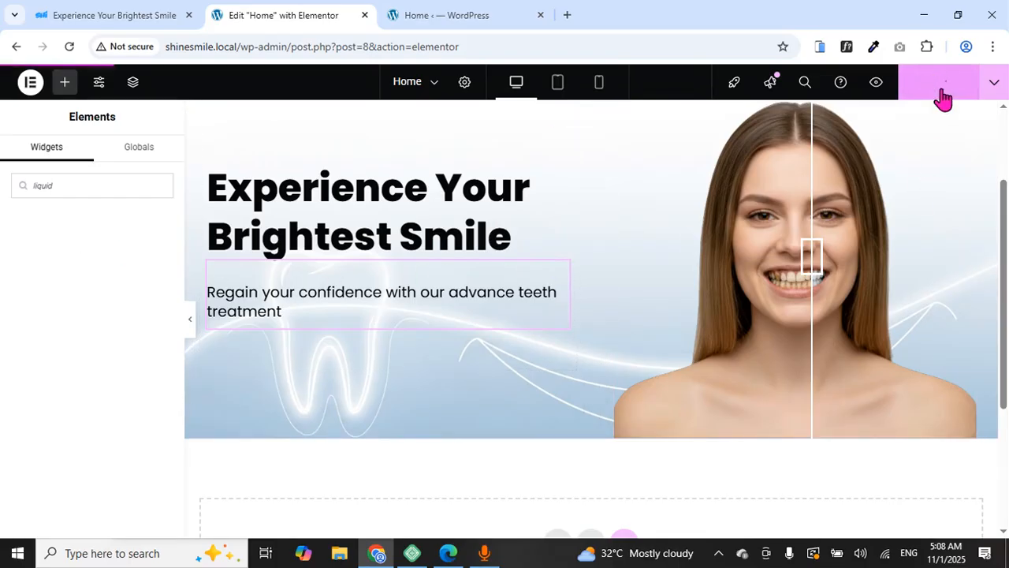
Search Unlimited Elements for 'liquid button' and install the free Liquid Button widget
{"action": "left_click", "coordinate": [451, 16]}
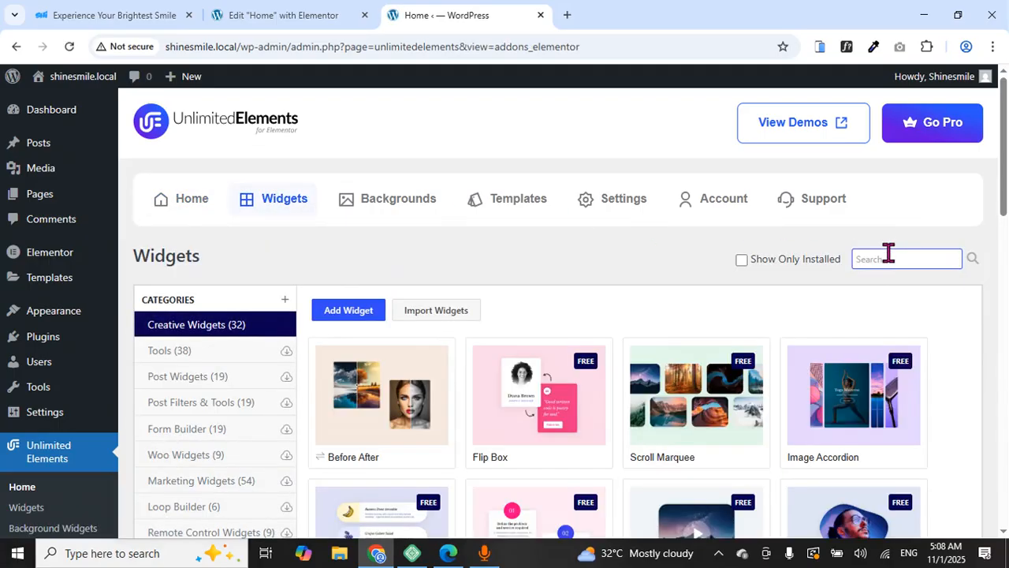
{"action": "type", "text": "i"}
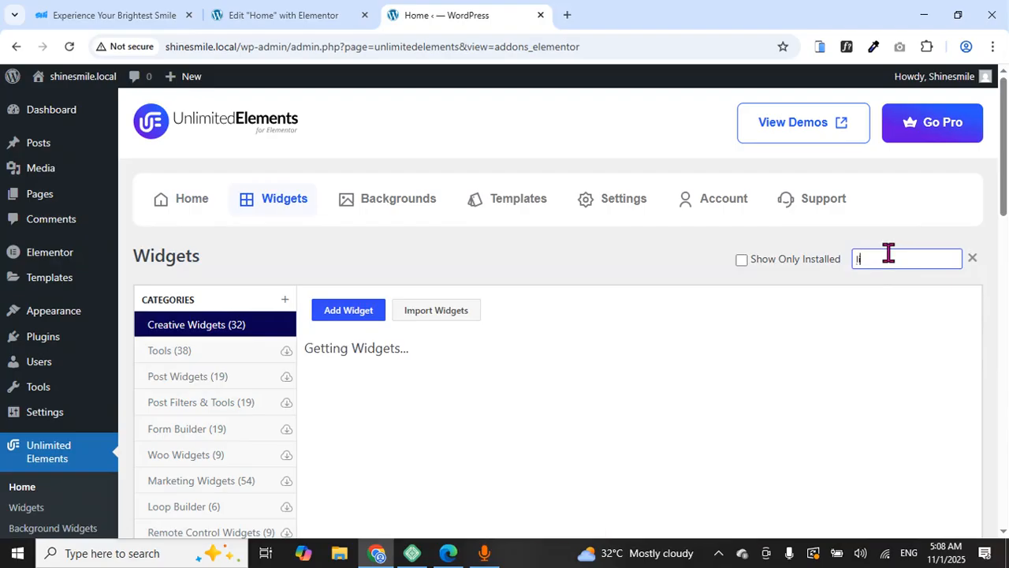
{"action": "type", "text": "iq"}
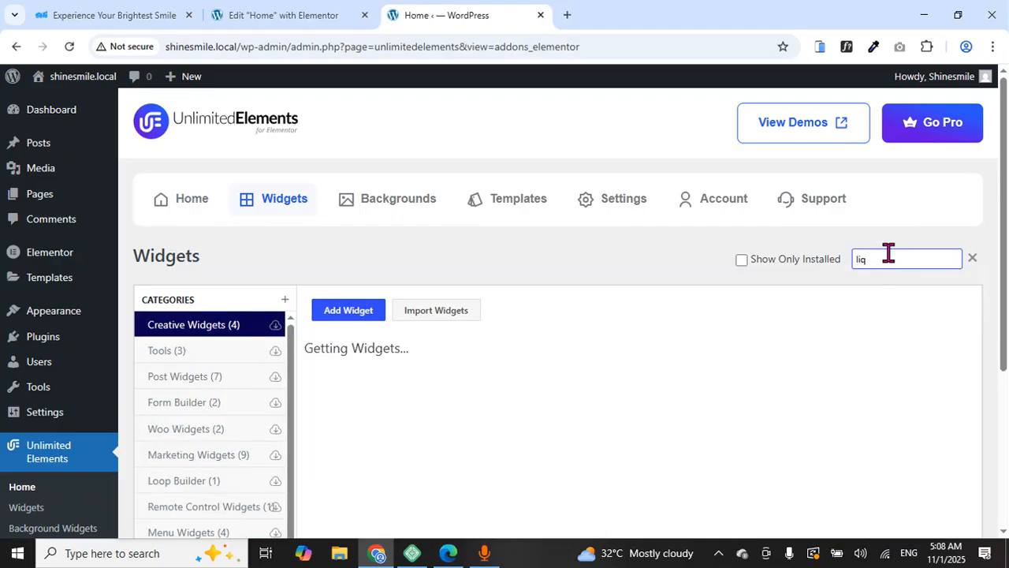
{"action": "type", "text": "uidddd"}
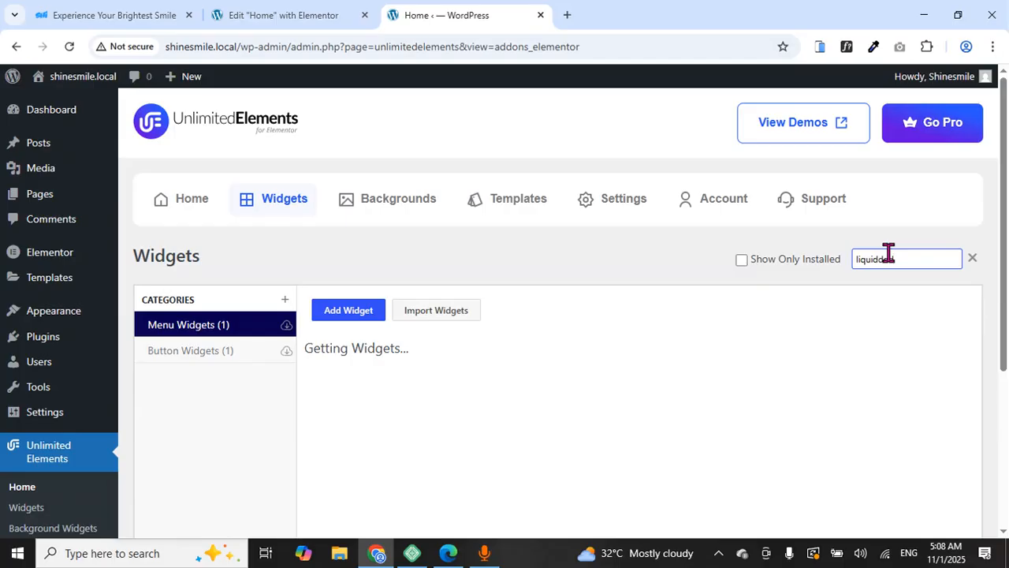
{"action": "key", "text": "BackSpace"}
{"action": "key", "text": "BackSpace"}
{"action": "key", "text": "BackSpace"}
{"action": "type", "text": "b"}
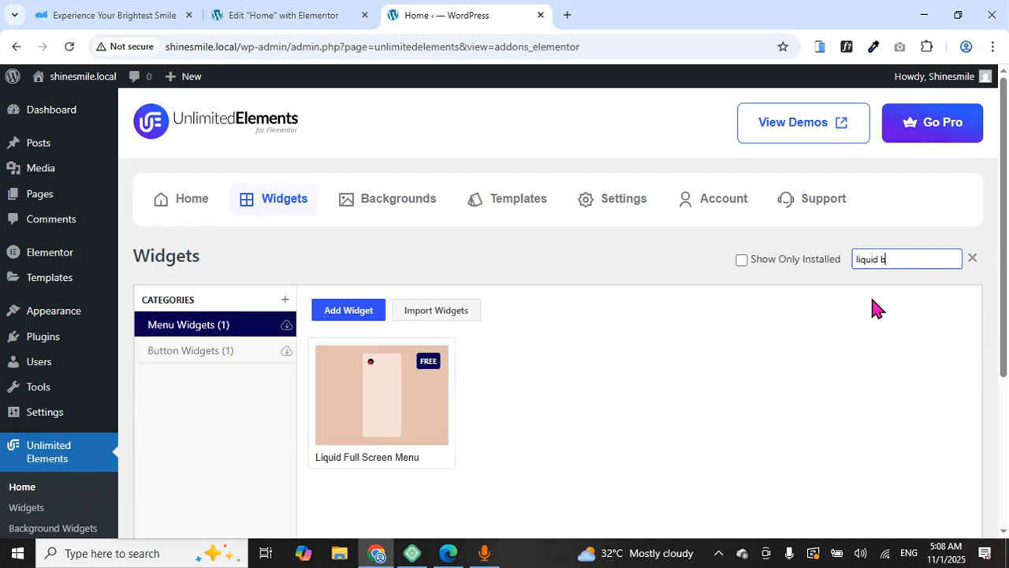
{"action": "type", "text": "i"}
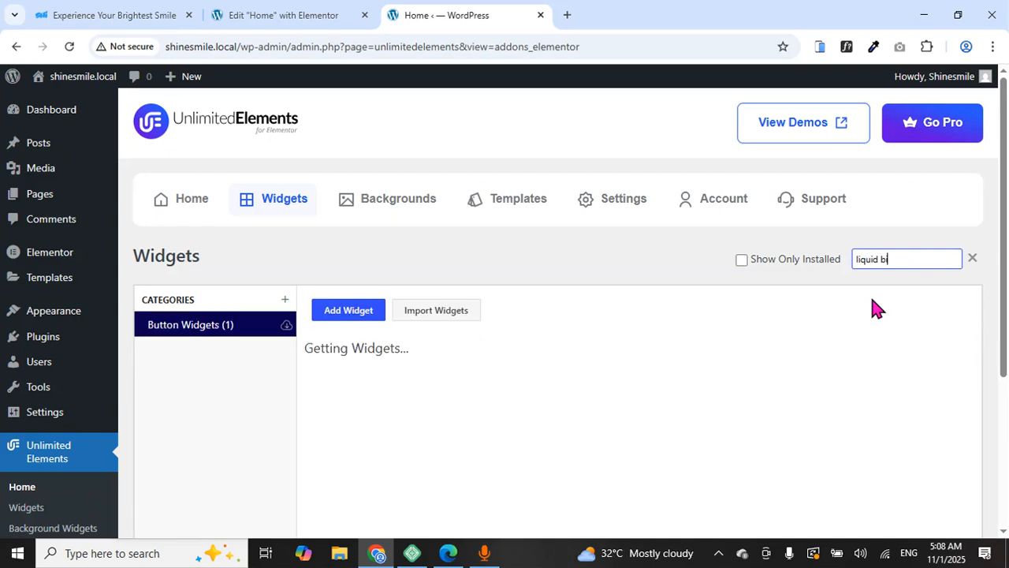
{"action": "key", "text": "BackSpace"}
{"action": "type", "text": "utt"}
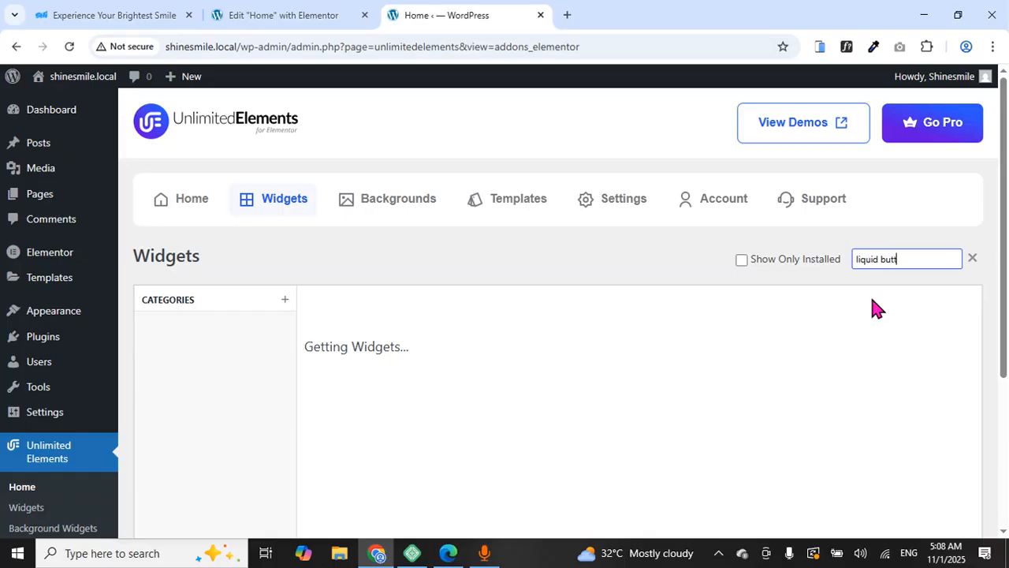
{"action": "type", "text": "on"}
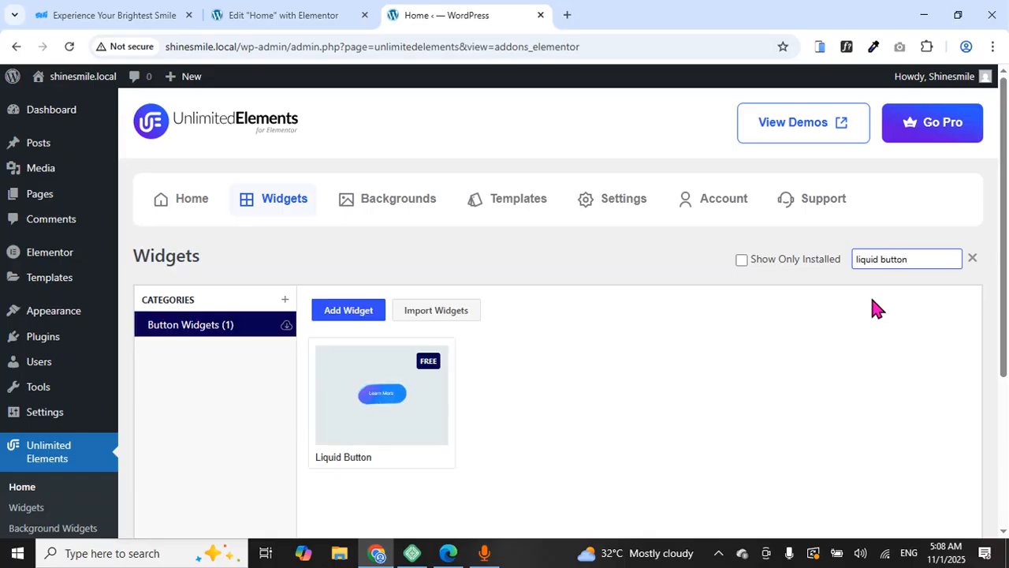
{"action": "mouse_move", "coordinate": [401, 428]}
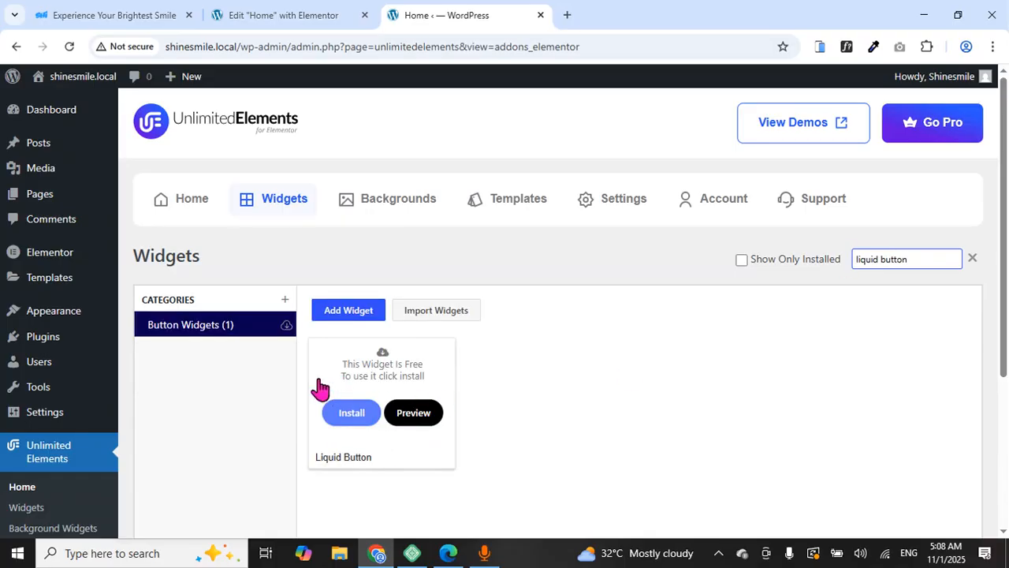
{"action": "left_click", "coordinate": [353, 418]}
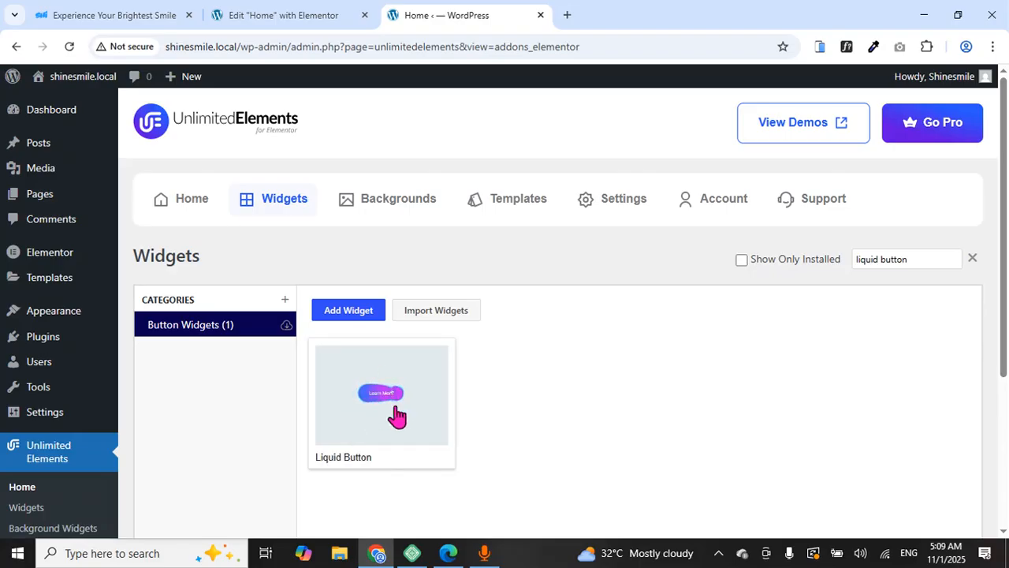
{"action": "left_click", "coordinate": [292, 13]}
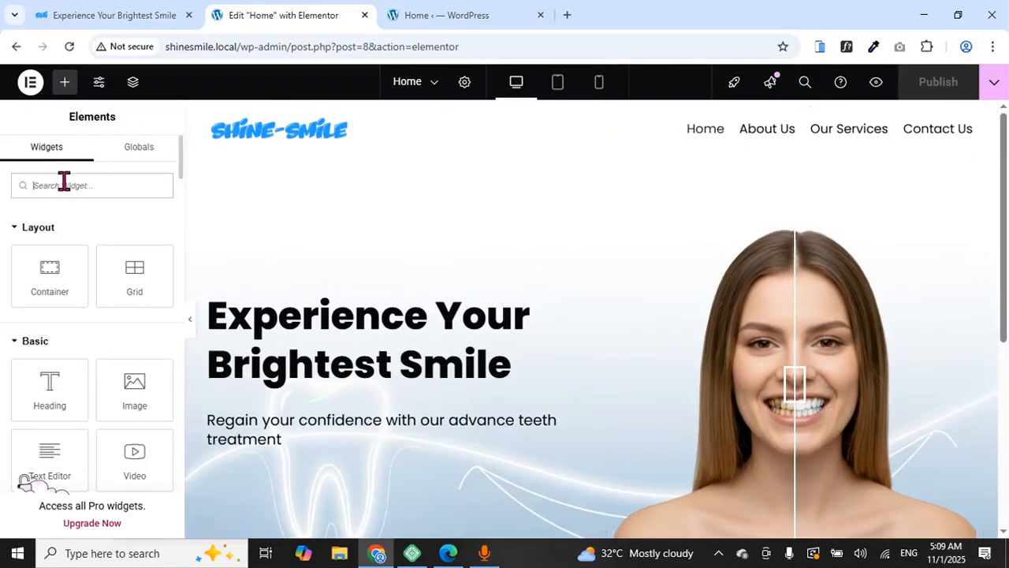
Search 'liq' and drag the Liquid Button widget below the subtext in the hero
{"action": "type", "text": "li"}
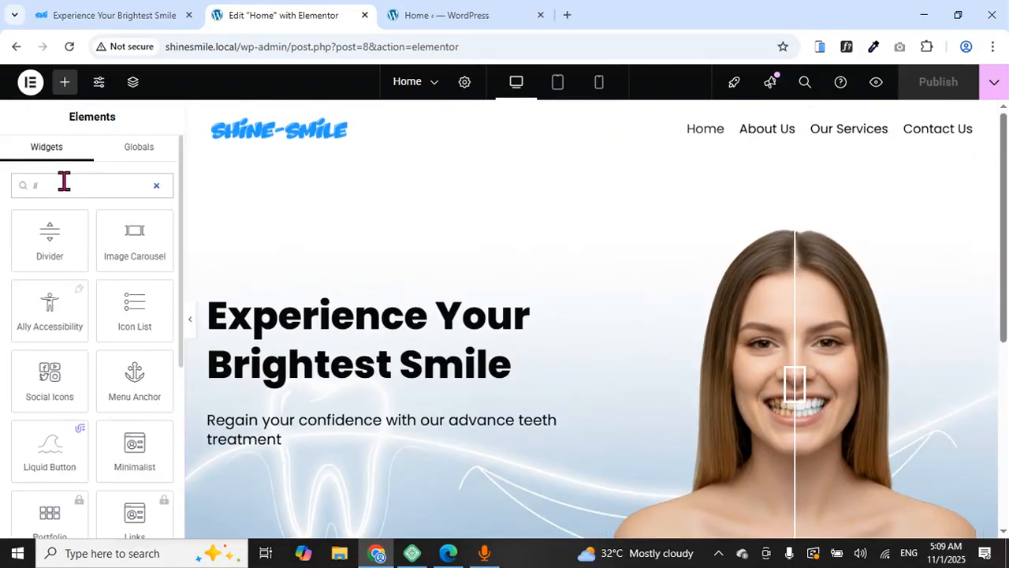
{"action": "type", "text": "q"}
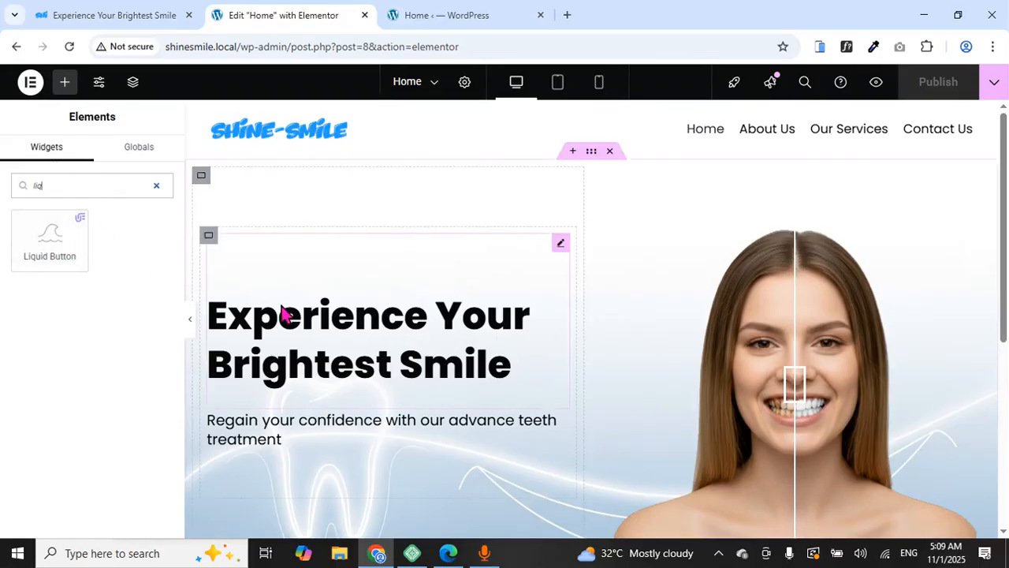
{"action": "scroll", "coordinate": [280, 308], "scroll_direction": "down", "scroll_amount": 2}
{"action": "left_click_drag", "start_coordinate": [50, 234], "coordinate": [275, 324]}
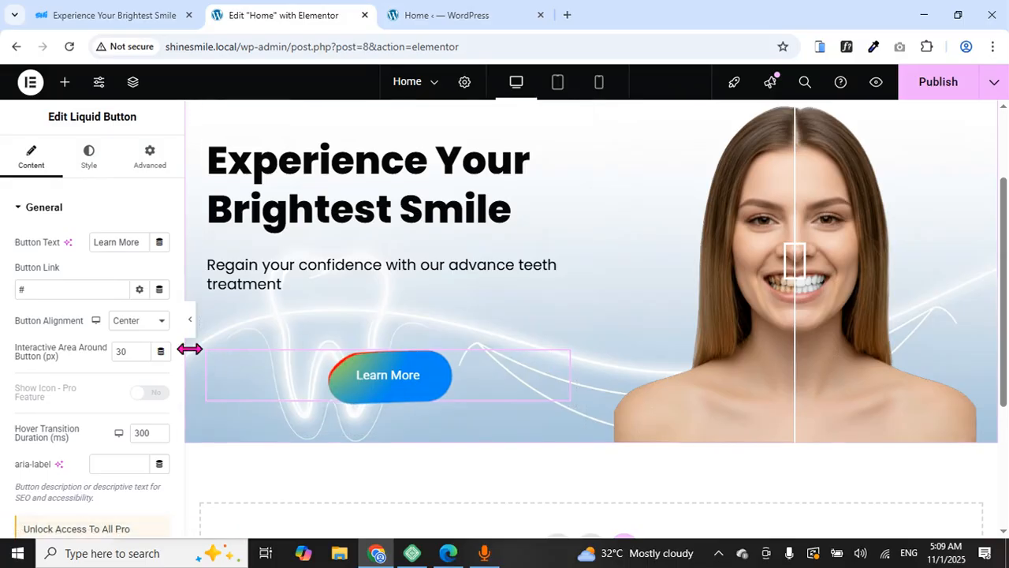
Set the Learn More button's Align Self to Start, matching the reference button
{"action": "left_click", "coordinate": [83, 16]}
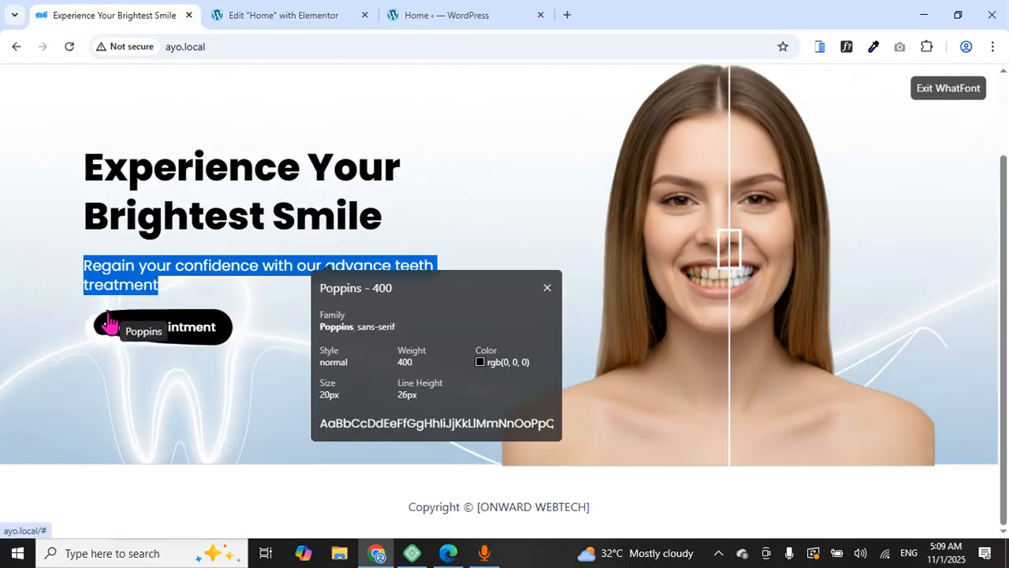
{"action": "left_click", "coordinate": [268, 15]}
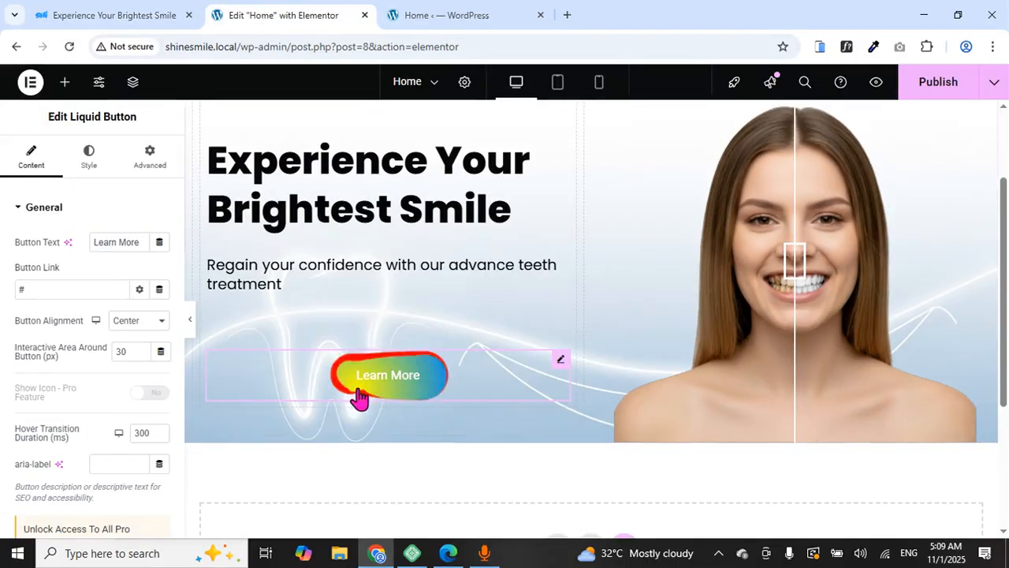
{"action": "left_click", "coordinate": [142, 168]}
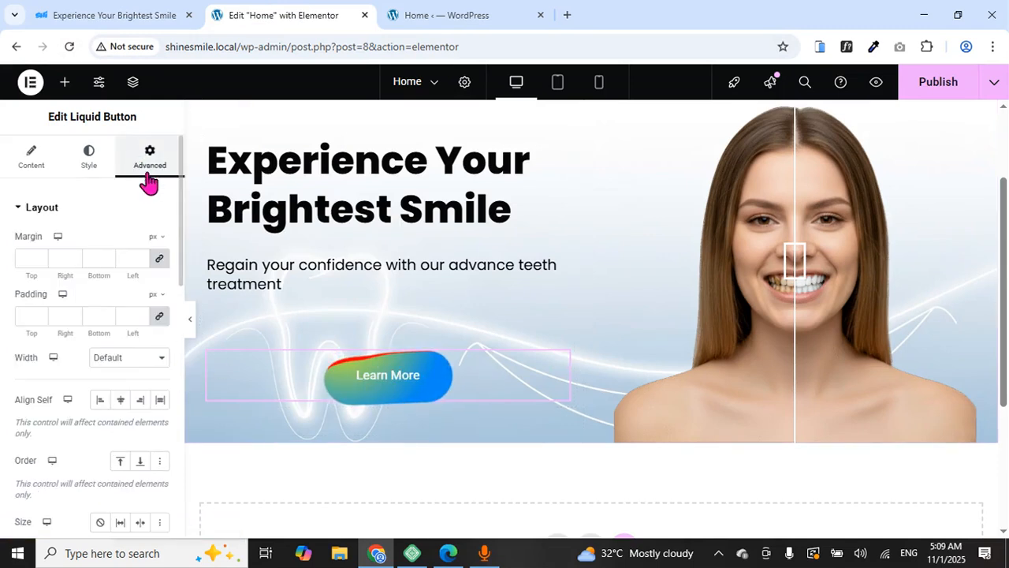
{"action": "left_click", "coordinate": [100, 403]}
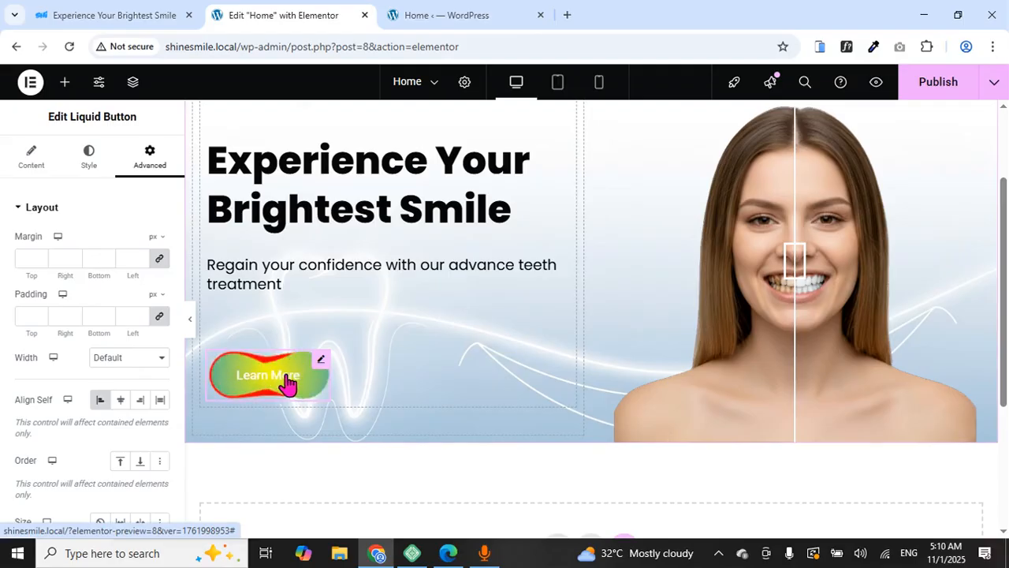
{"action": "left_click", "coordinate": [114, 11]}
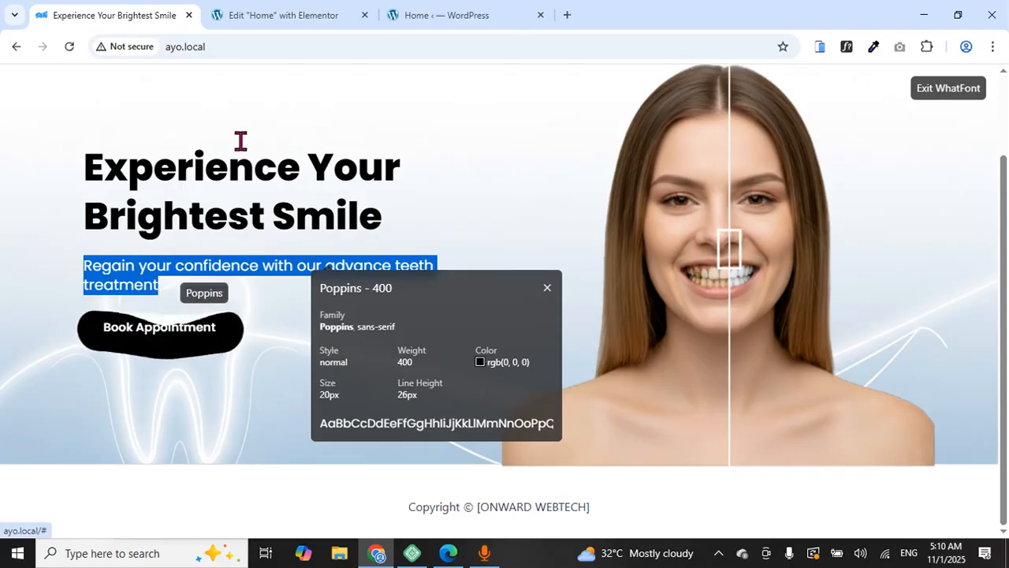
{"action": "left_click", "coordinate": [315, 20]}
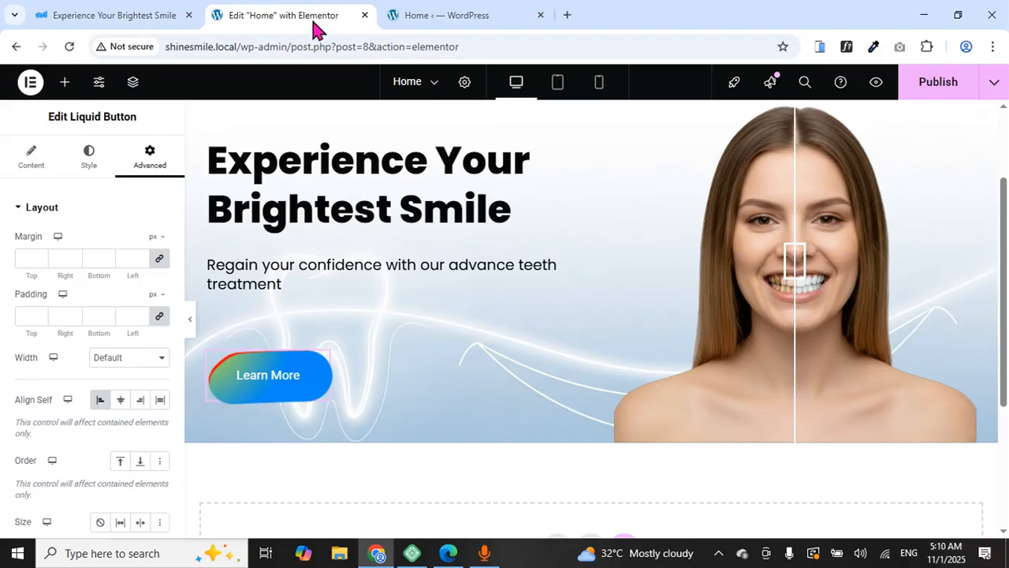
Give the Liquid Button a white background and black Gradient One and Gradient Two
{"action": "left_click", "coordinate": [92, 170]}
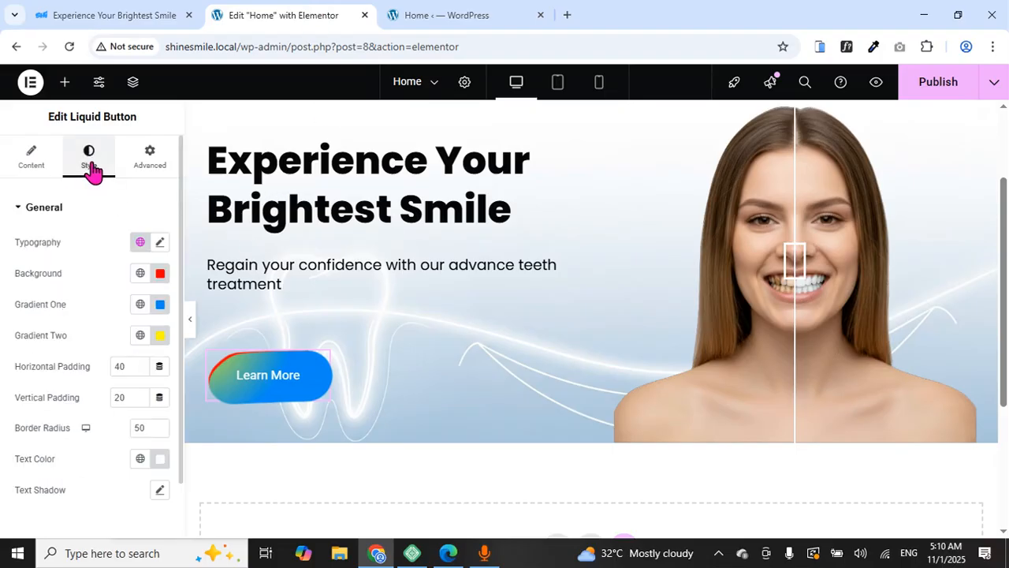
{"action": "left_click", "coordinate": [160, 276]}
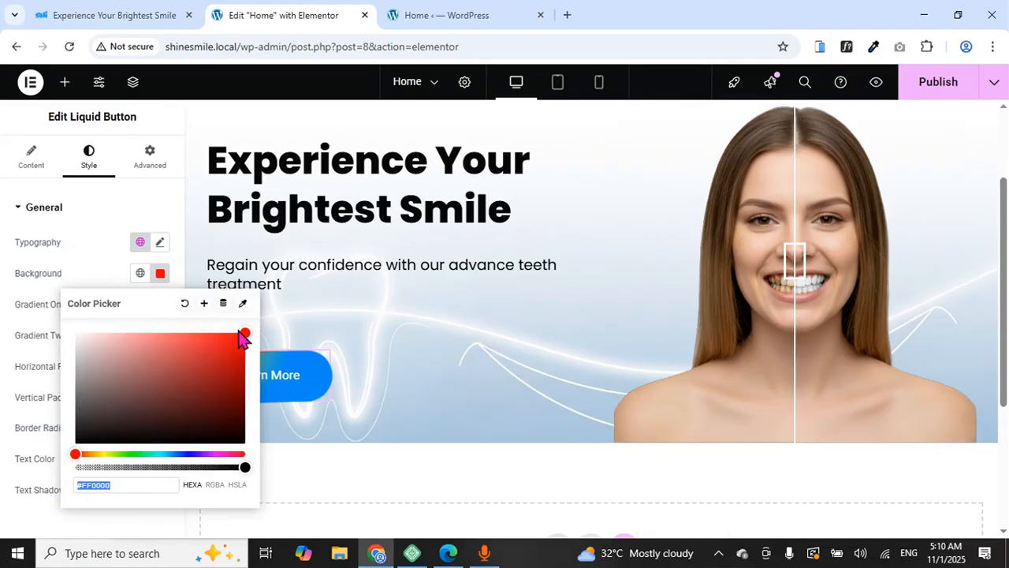
{"action": "left_click_drag", "start_coordinate": [238, 327], "coordinate": [68, 343]}
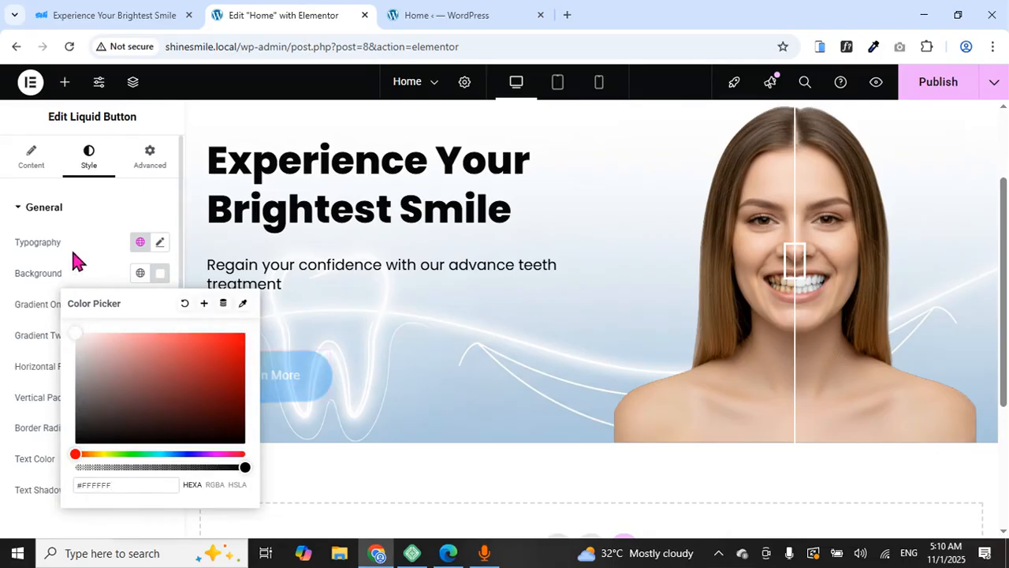
{"action": "left_click", "coordinate": [95, 274]}
{"action": "left_click", "coordinate": [160, 304]}
{"action": "left_click_drag", "start_coordinate": [242, 118], "coordinate": [86, 224]}
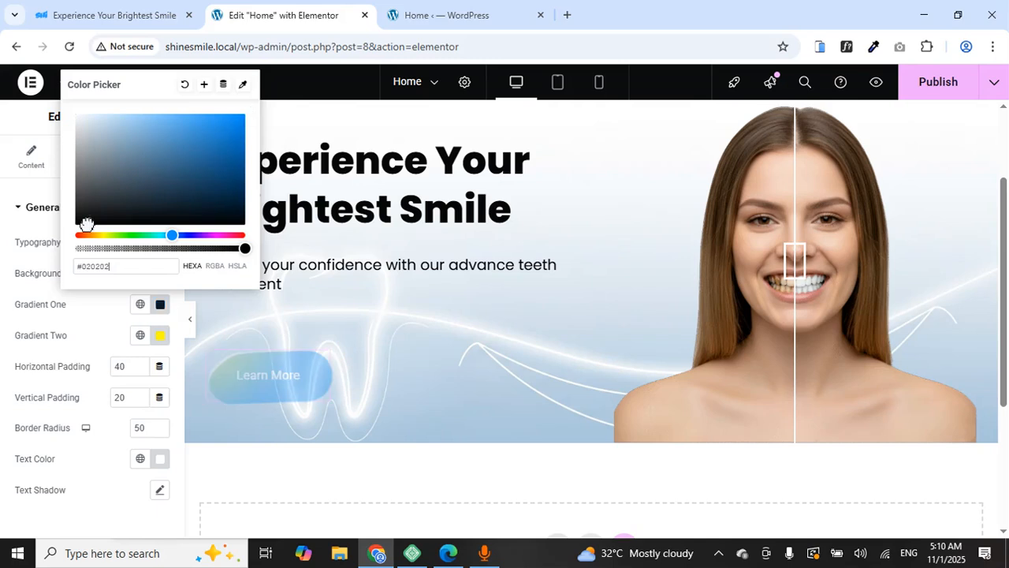
{"action": "left_click", "coordinate": [65, 331]}
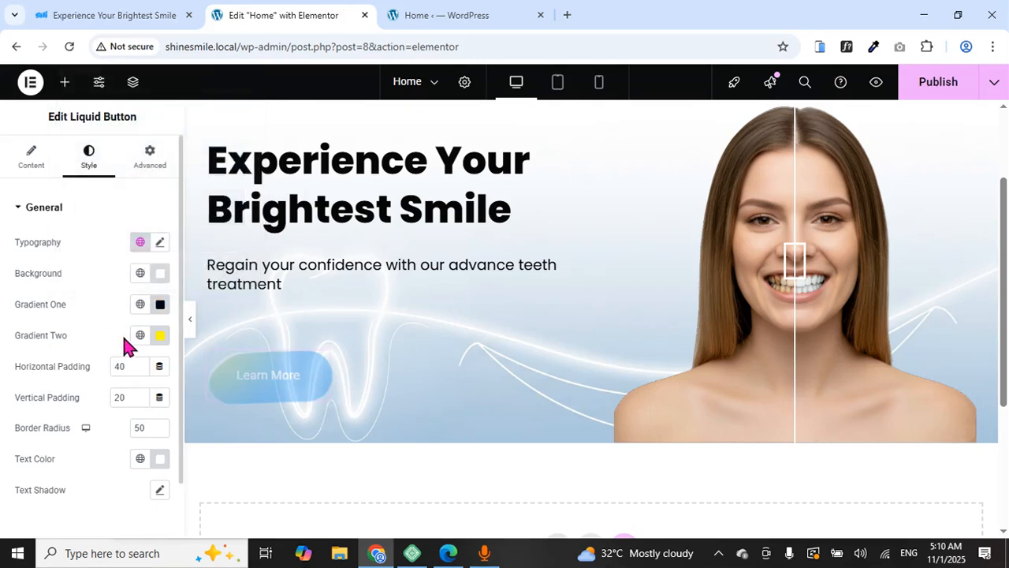
{"action": "left_click", "coordinate": [160, 335]}
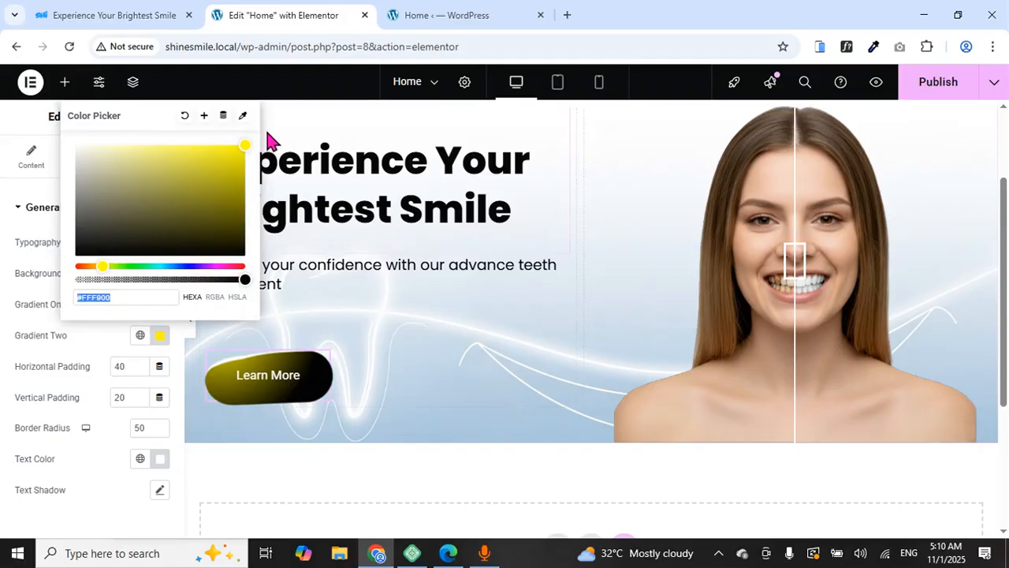
{"action": "left_click_drag", "start_coordinate": [239, 142], "coordinate": [36, 275]}
{"action": "left_click", "coordinate": [36, 276]}
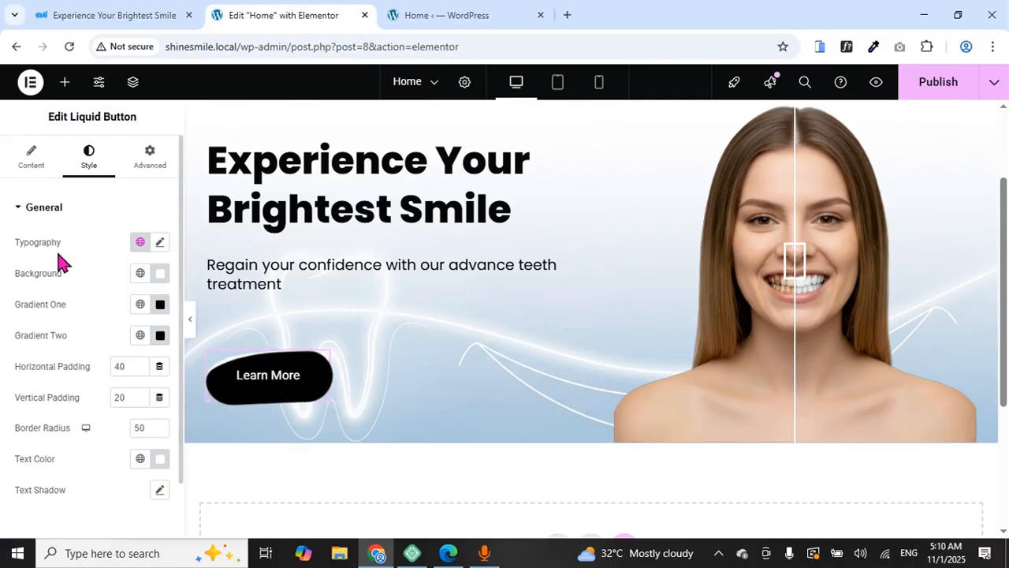
Set the button's font family to Poppins and clear the Learn More button text
{"action": "left_click", "coordinate": [158, 242]}
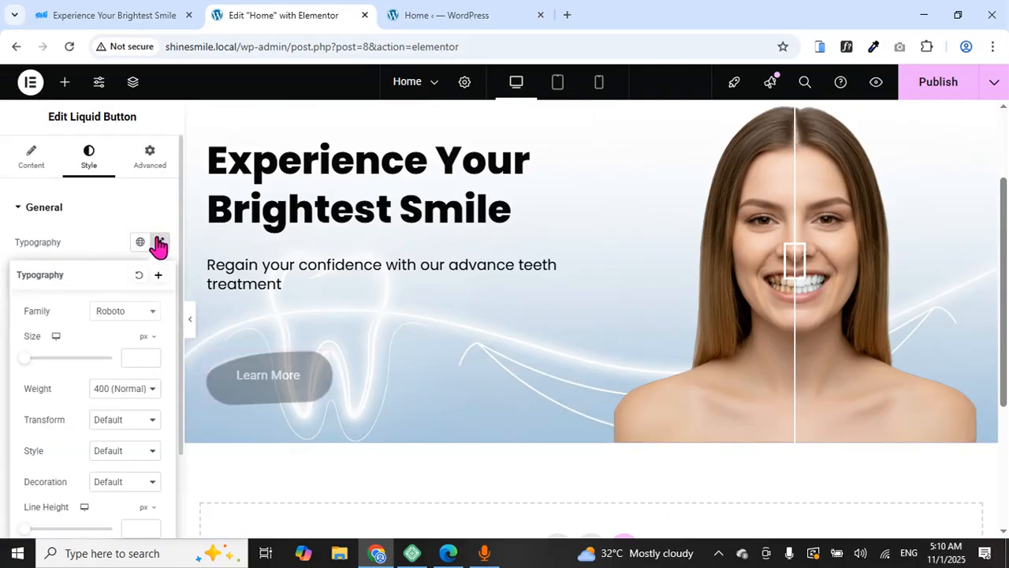
{"action": "left_click", "coordinate": [150, 318]}
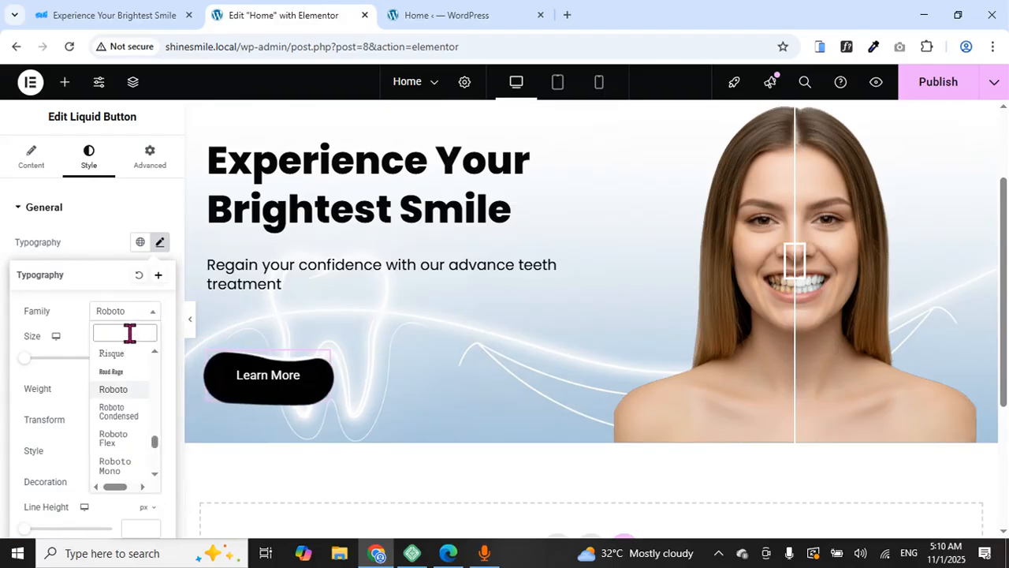
{"action": "type", "text": "popp"}
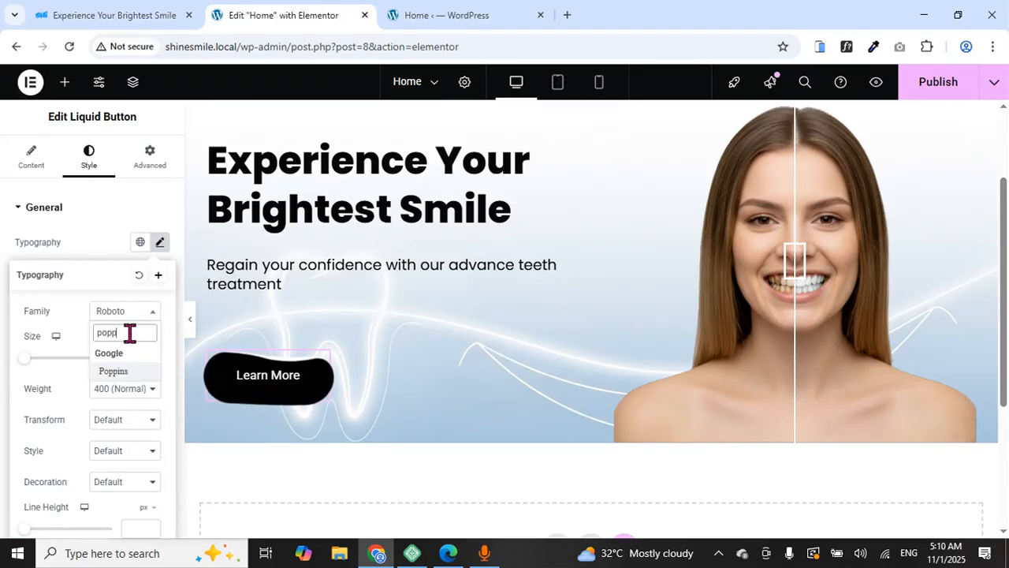
{"action": "left_click", "coordinate": [136, 376]}
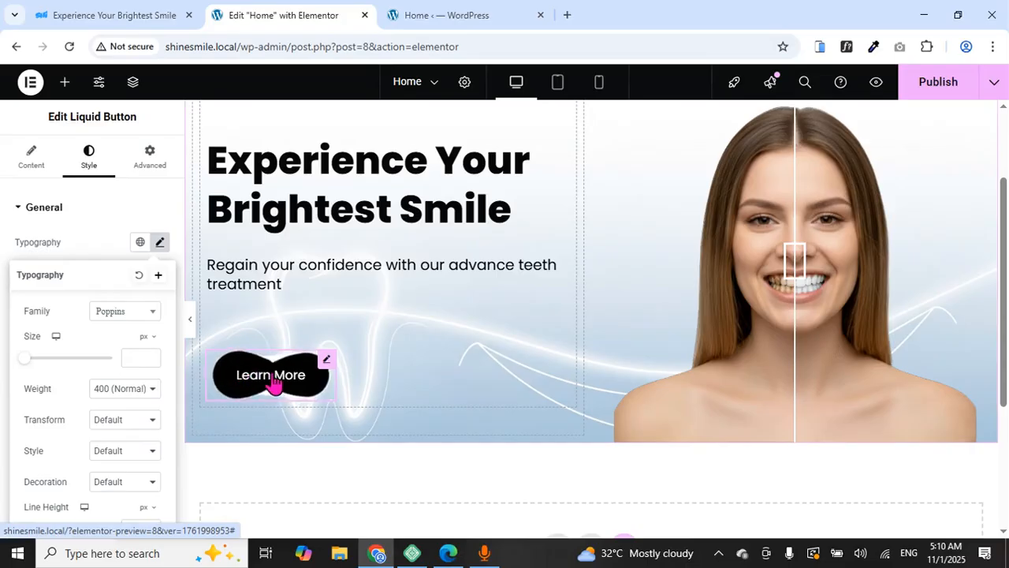
{"action": "left_click", "coordinate": [31, 160]}
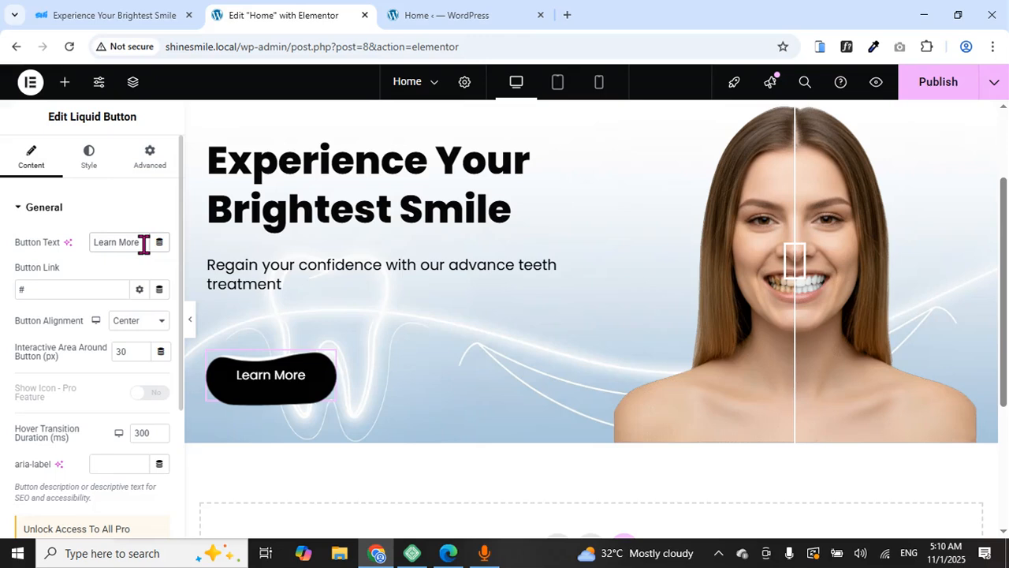
{"action": "key", "text": "BackSpace"}
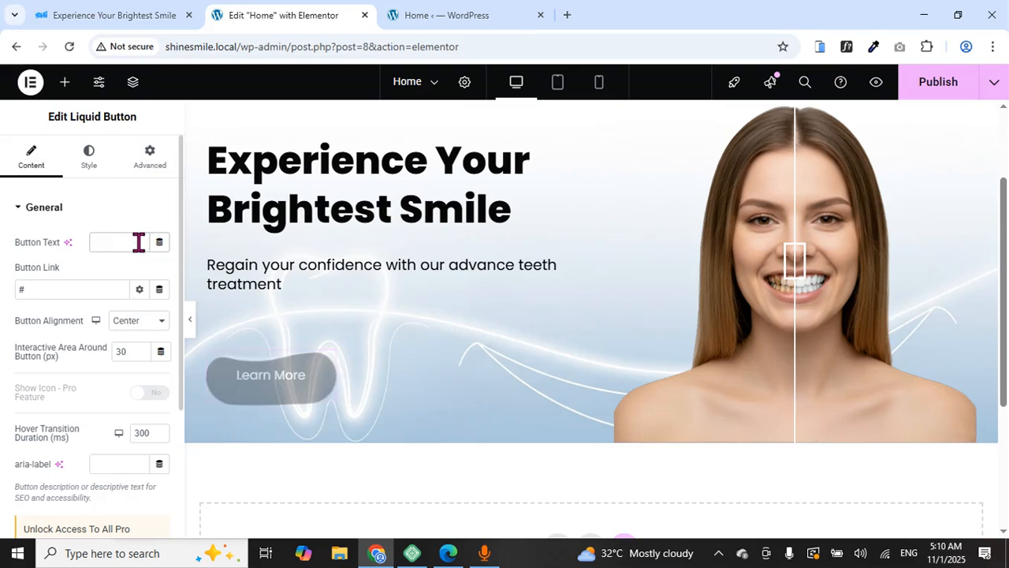
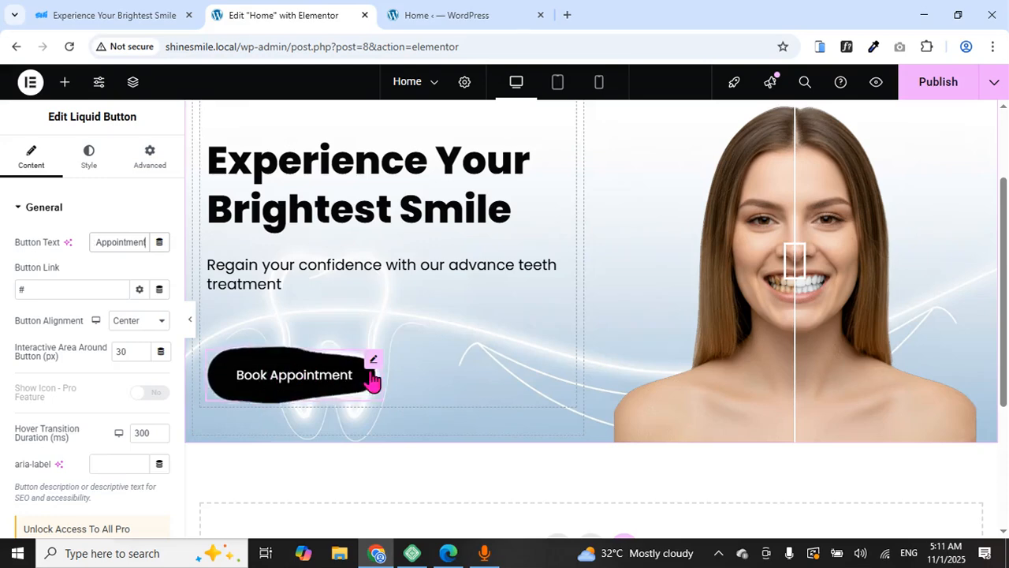
Hide the editor panel and scroll through the full-width page preview
{"action": "left_click", "coordinate": [190, 322]}
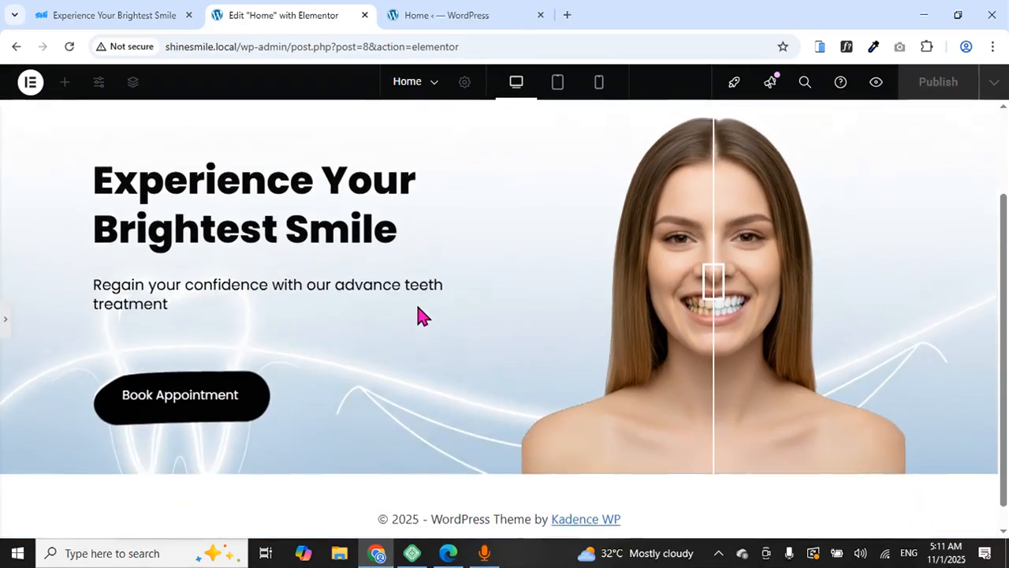
{"action": "scroll", "coordinate": [418, 310], "scroll_direction": "up", "scroll_amount": 2}
{"action": "scroll", "coordinate": [418, 308], "scroll_direction": "down", "scroll_amount": 2}
{"action": "scroll", "coordinate": [414, 309], "scroll_direction": "up", "scroll_amount": 2}
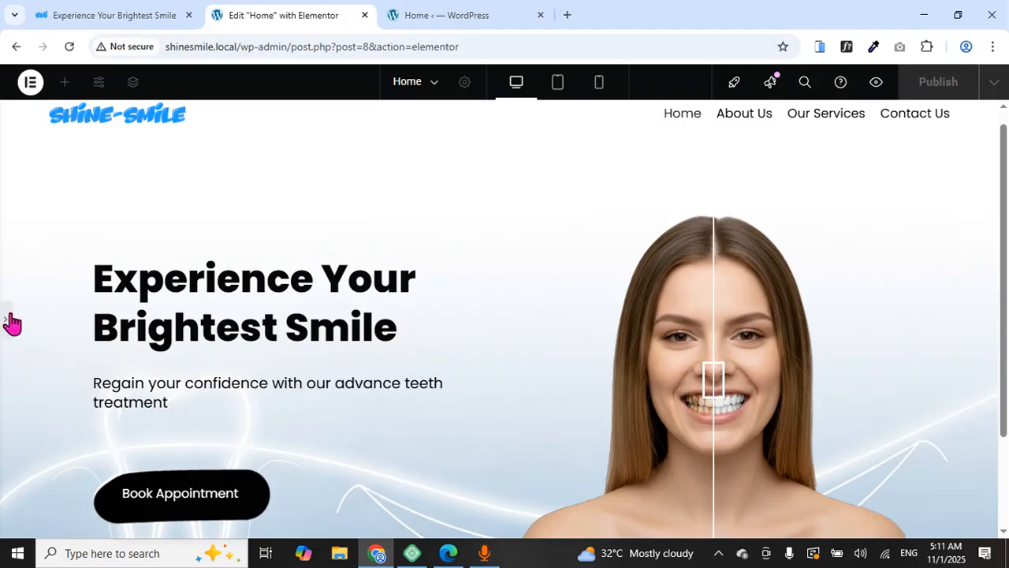
{"action": "scroll", "coordinate": [224, 350], "scroll_direction": "down", "scroll_amount": 2}
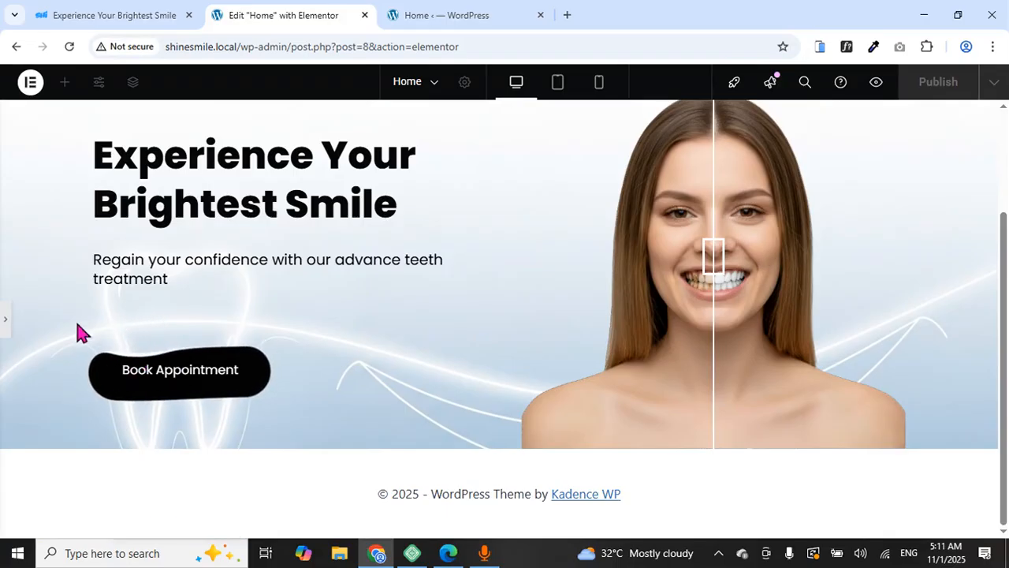
Give the Book Appointment button a vertical transform offset of about -32 px and preview it
{"action": "left_click", "coordinate": [4, 325]}
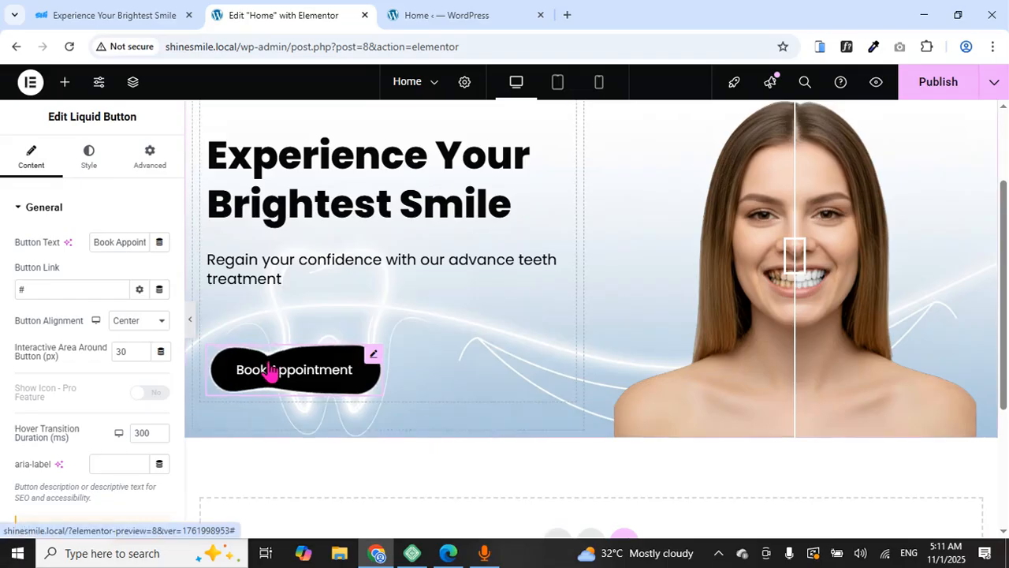
{"action": "left_click", "coordinate": [146, 173]}
{"action": "scroll", "coordinate": [119, 286], "scroll_direction": "down", "scroll_amount": 10}
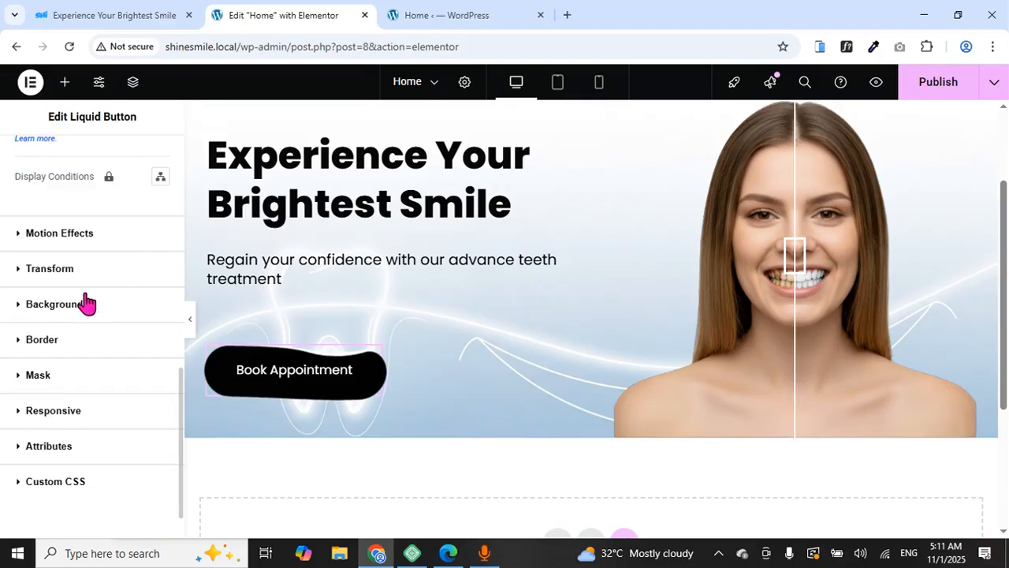
{"action": "left_click", "coordinate": [70, 268]}
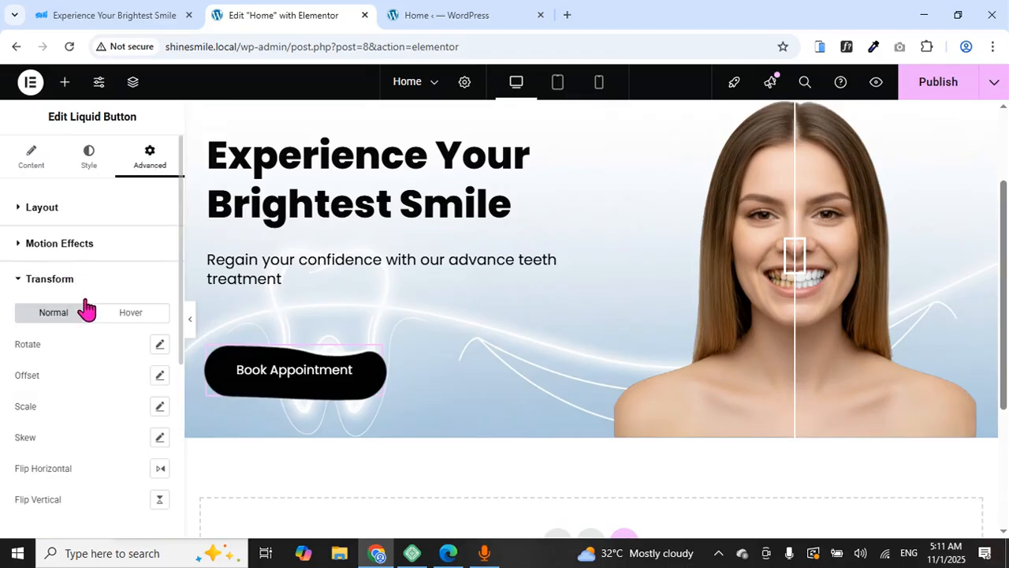
{"action": "left_click", "coordinate": [157, 376]}
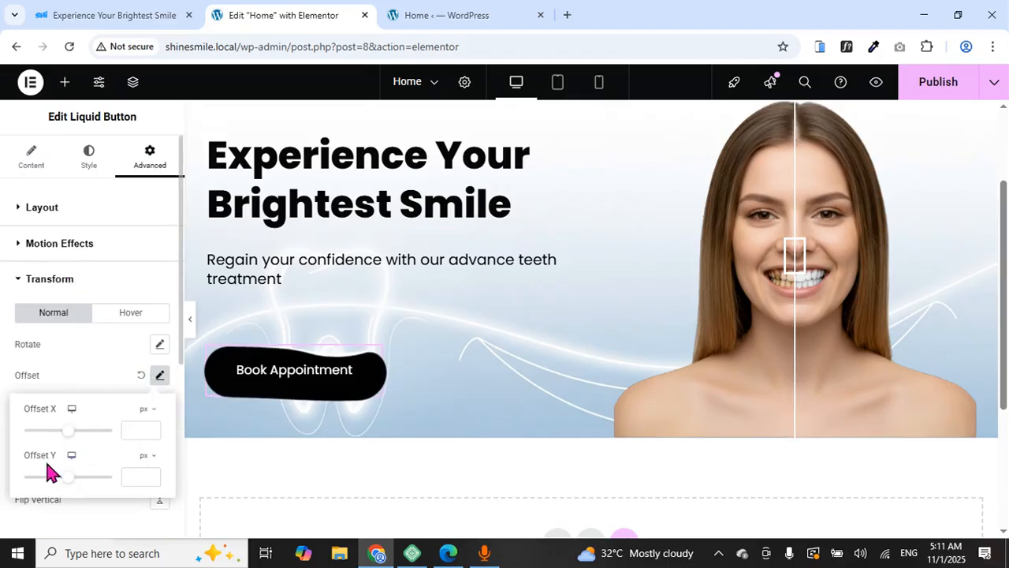
{"action": "left_click_drag", "start_coordinate": [151, 481], "coordinate": [153, 481]}
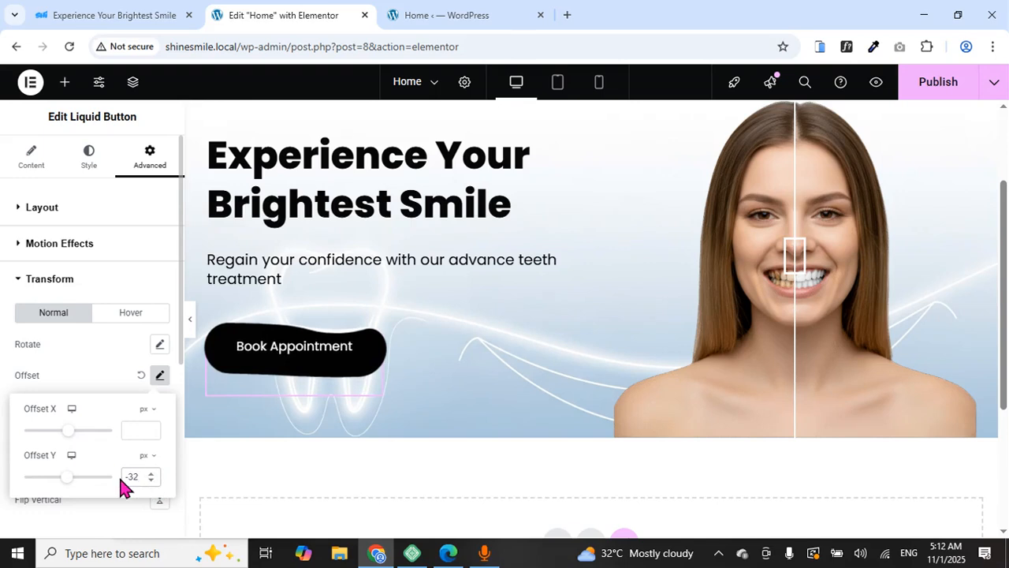
{"action": "left_click", "coordinate": [190, 327]}
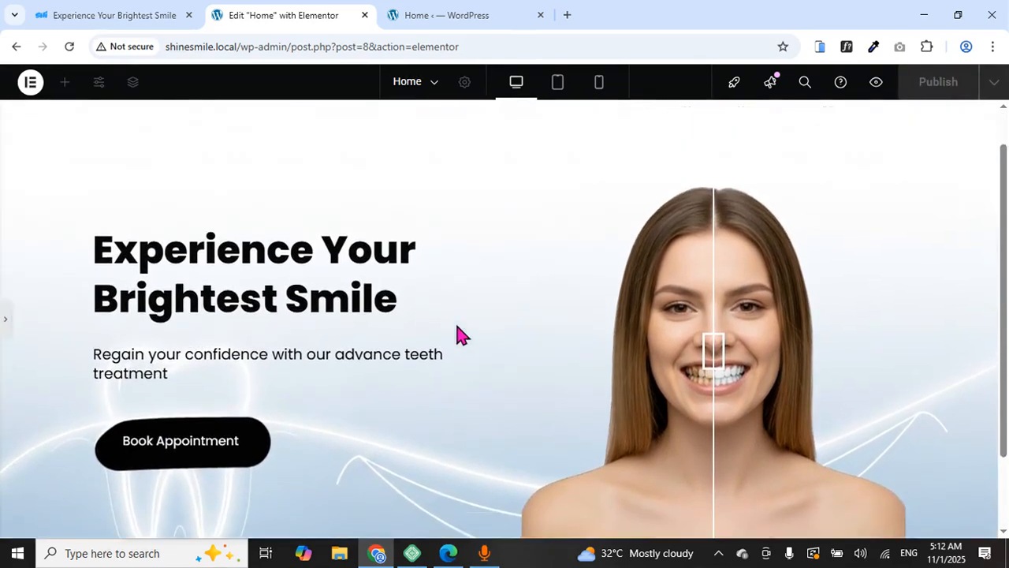
Drag the before/after slider and scroll the desktop preview
{"action": "scroll", "coordinate": [457, 325], "scroll_direction": "up", "scroll_amount": 1}
{"action": "left_click_drag", "start_coordinate": [714, 395], "coordinate": [749, 448]}
{"action": "scroll", "coordinate": [414, 371], "scroll_direction": "down", "scroll_amount": 2}
{"action": "scroll", "coordinate": [414, 373], "scroll_direction": "up", "scroll_amount": 3}
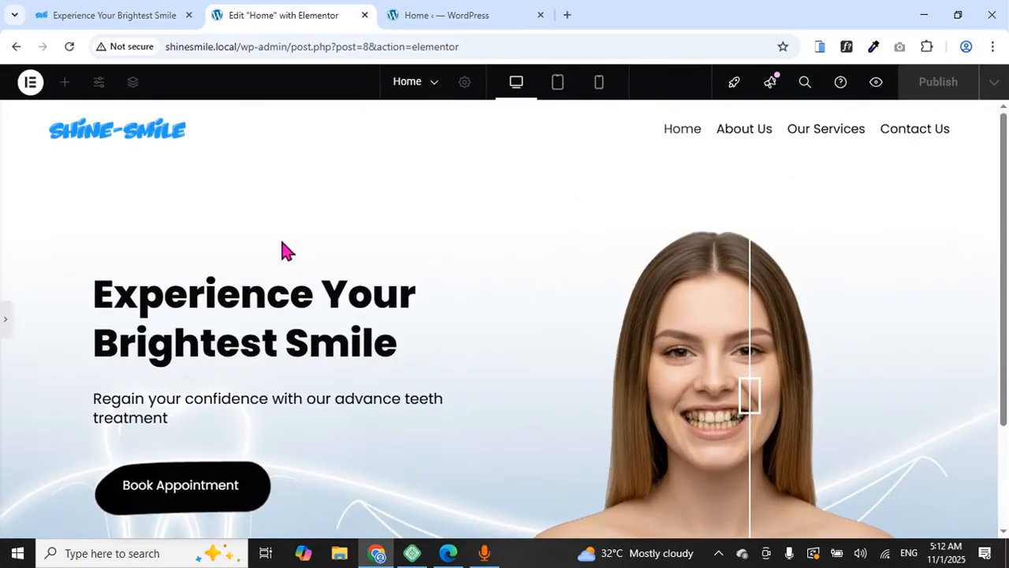
Preview the hero at tablet width, scrolling through the layout
{"action": "left_click", "coordinate": [558, 93]}
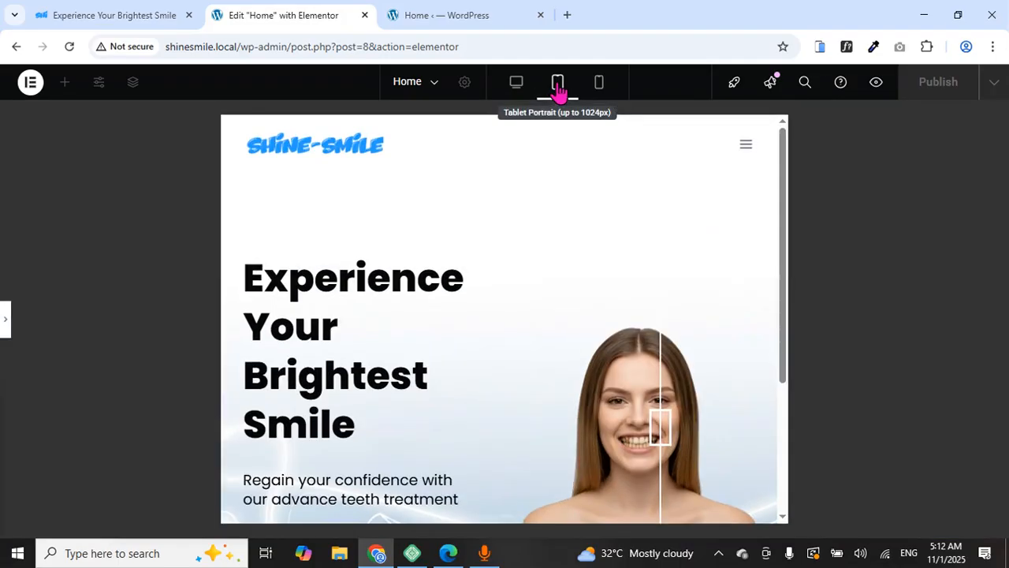
{"action": "scroll", "coordinate": [428, 287], "scroll_direction": "down", "scroll_amount": 3}
{"action": "scroll", "coordinate": [419, 289], "scroll_direction": "up", "scroll_amount": 2}
{"action": "scroll", "coordinate": [419, 286], "scroll_direction": "up", "scroll_amount": 2}
{"action": "scroll", "coordinate": [417, 284], "scroll_direction": "down", "scroll_amount": 3}
{"action": "scroll", "coordinate": [418, 284], "scroll_direction": "up", "scroll_amount": 3}
{"action": "scroll", "coordinate": [418, 273], "scroll_direction": "down", "scroll_amount": 3}
{"action": "scroll", "coordinate": [418, 273], "scroll_direction": "up", "scroll_amount": 3}
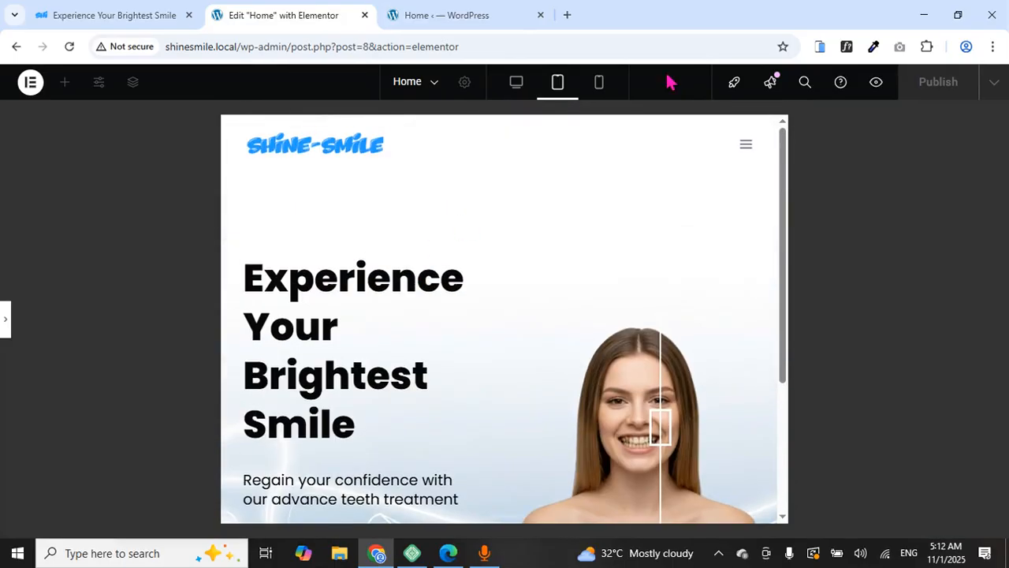
Check the mobile-width preview, where the heading wraps as 'Experienc e', and restore the panel
{"action": "left_click", "coordinate": [601, 93]}
{"action": "scroll", "coordinate": [557, 237], "scroll_direction": "down", "scroll_amount": 10}
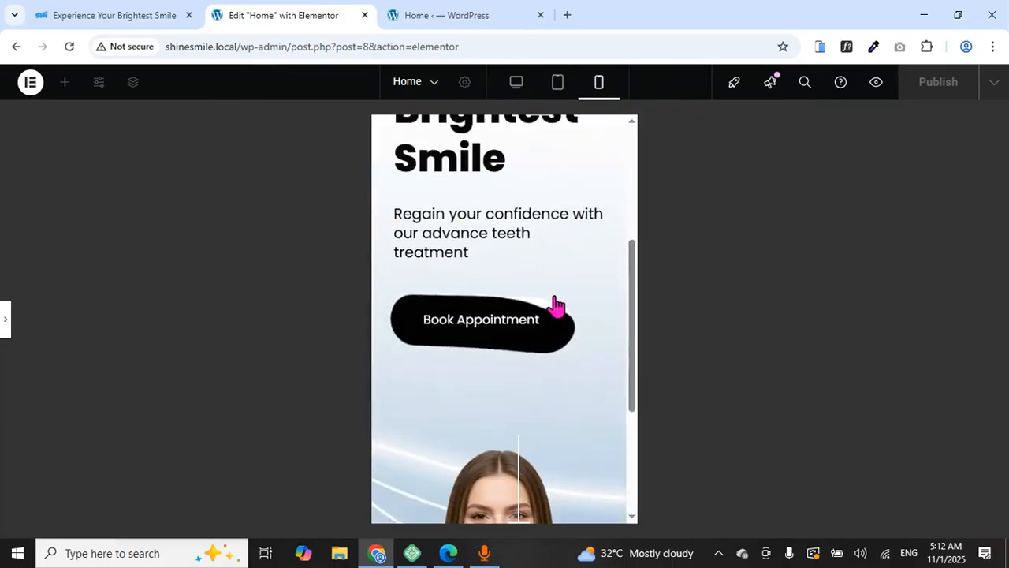
{"action": "scroll", "coordinate": [555, 292], "scroll_direction": "up", "scroll_amount": 10}
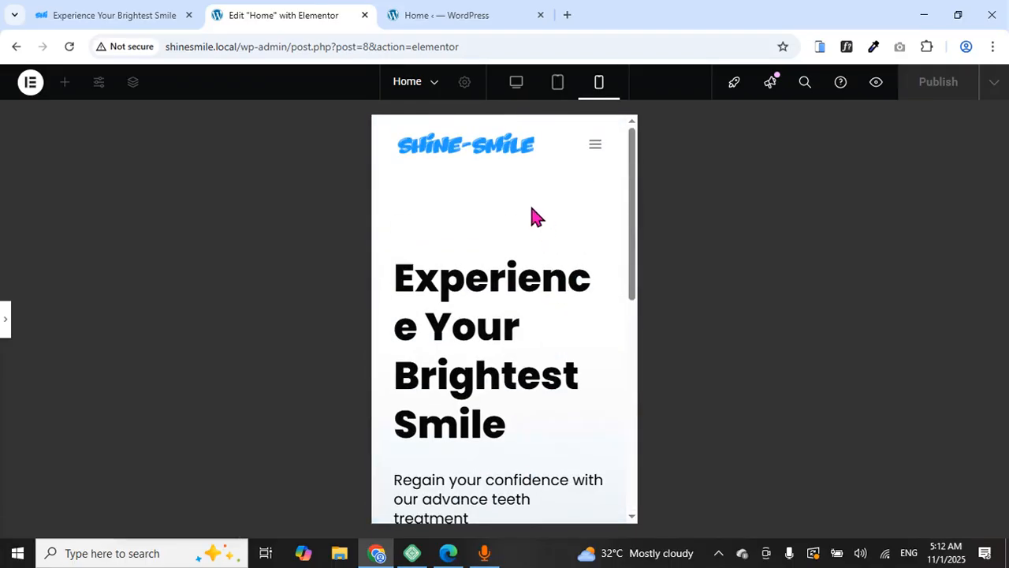
{"action": "left_click", "coordinate": [7, 326]}
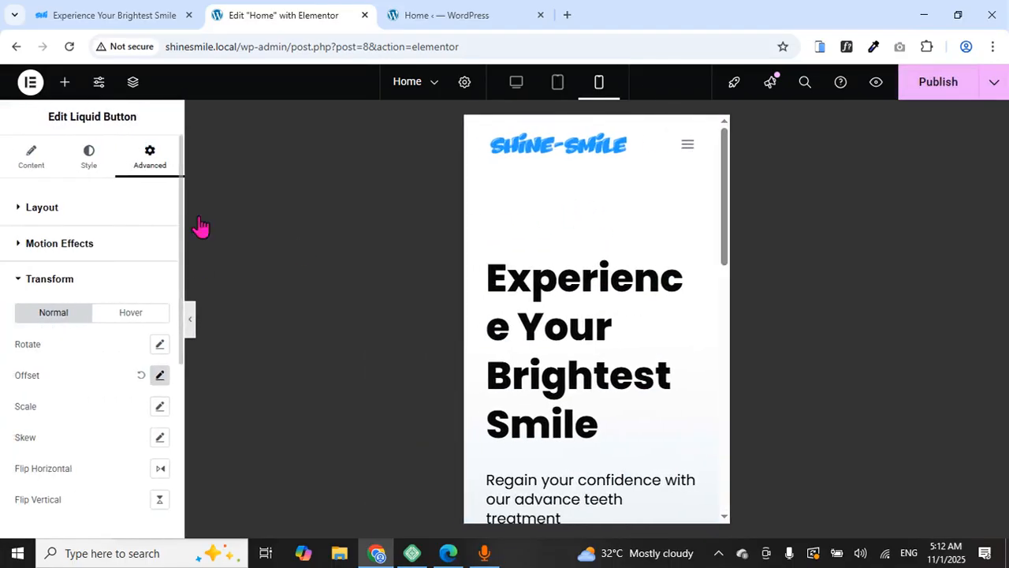
Switch to tablet editing and look over the hero layout
{"action": "left_click", "coordinate": [559, 85]}
{"action": "scroll", "coordinate": [556, 253], "scroll_direction": "down", "scroll_amount": 3}
{"action": "scroll", "coordinate": [587, 233], "scroll_direction": "up", "scroll_amount": 4}
{"action": "scroll", "coordinate": [588, 228], "scroll_direction": "down", "scroll_amount": 2}
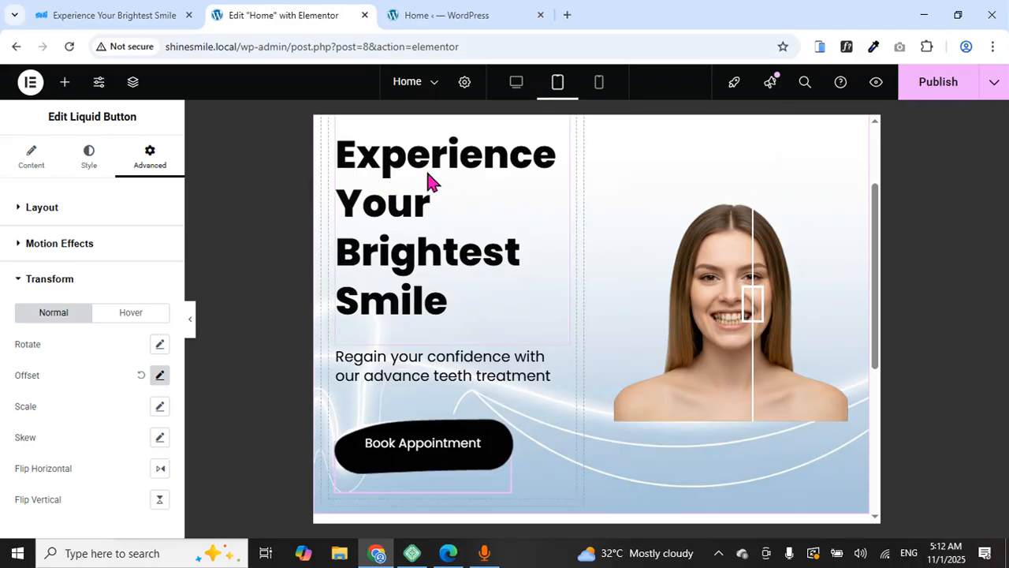
{"action": "scroll", "coordinate": [461, 221], "scroll_direction": "up", "scroll_amount": 2}
{"action": "scroll", "coordinate": [461, 221], "scroll_direction": "down", "scroll_amount": 2}
{"action": "scroll", "coordinate": [461, 222], "scroll_direction": "up", "scroll_amount": 2}
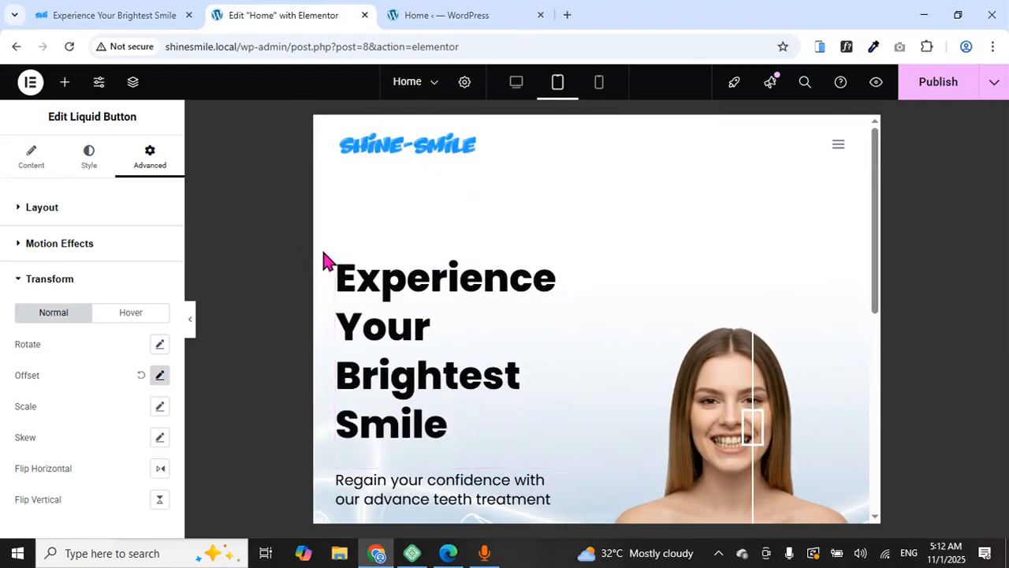
Reduce the hero heading's tablet font size from 52 to 37 px
{"action": "left_click", "coordinate": [475, 285]}
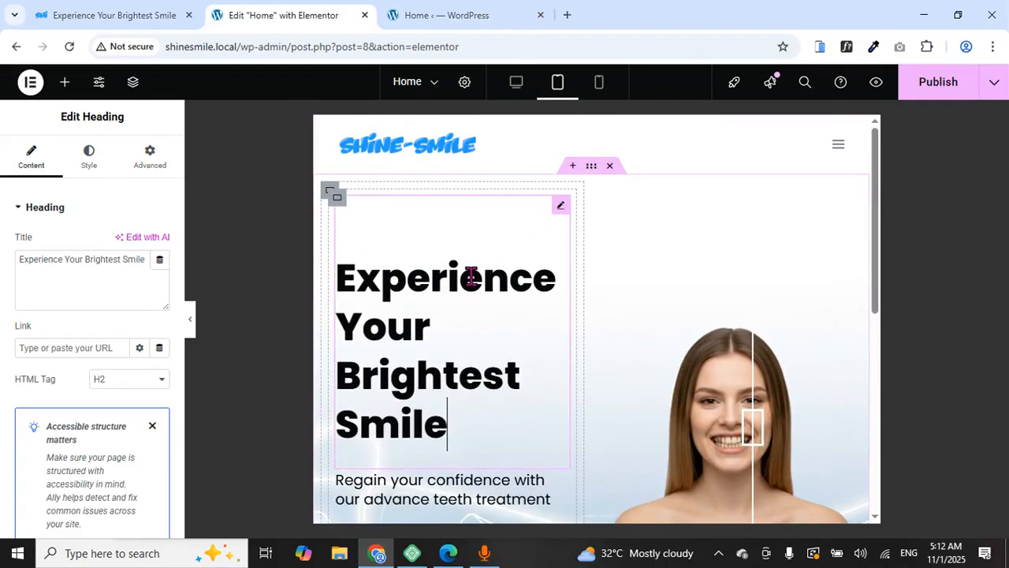
{"action": "left_click", "coordinate": [86, 156]}
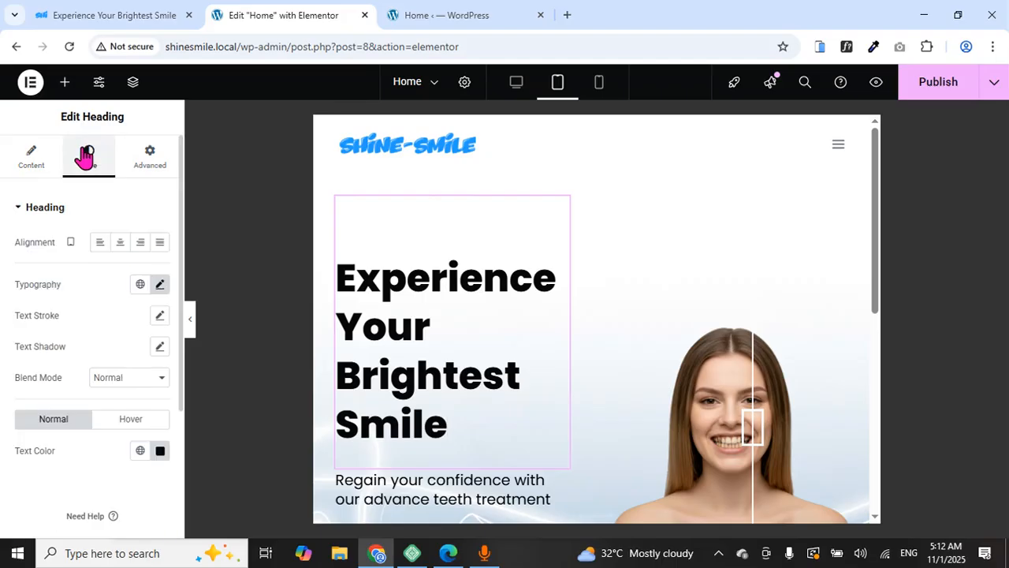
{"action": "left_click", "coordinate": [161, 287]}
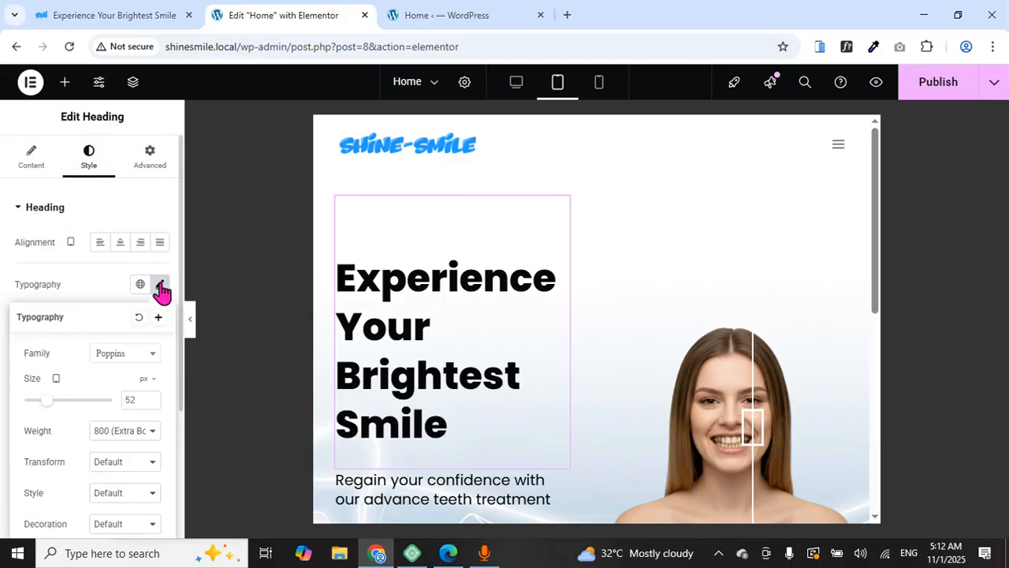
{"action": "mouse_move", "coordinate": [48, 400]}
{"action": "left_mouse_down"}
{"action": "mouse_move", "coordinate": [38, 417]}
{"action": "mouse_move", "coordinate": [49, 419]}
{"action": "mouse_move", "coordinate": [44, 410]}
{"action": "left_mouse_up"}
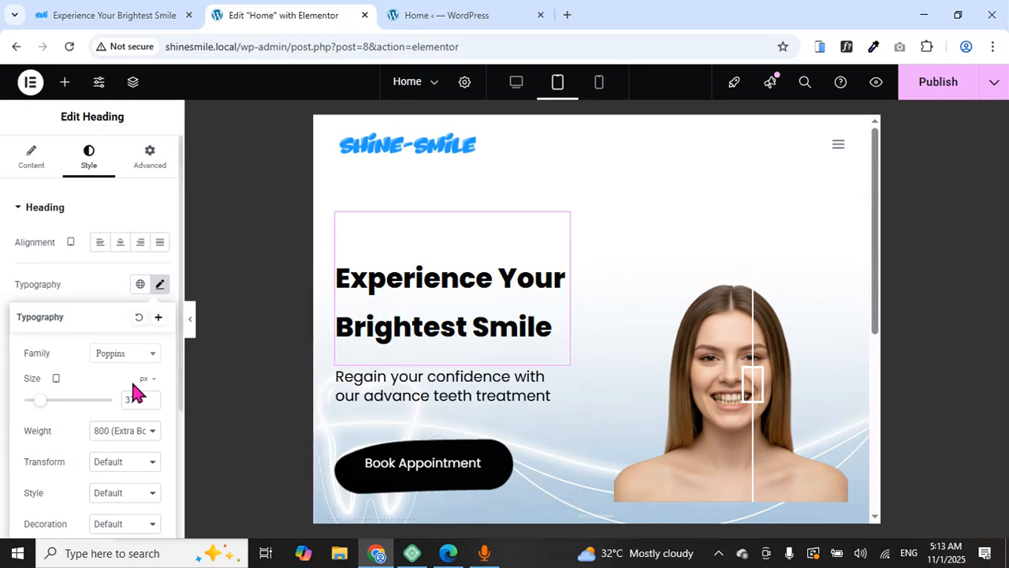
{"action": "scroll", "coordinate": [126, 378], "scroll_direction": "down", "scroll_amount": 3}
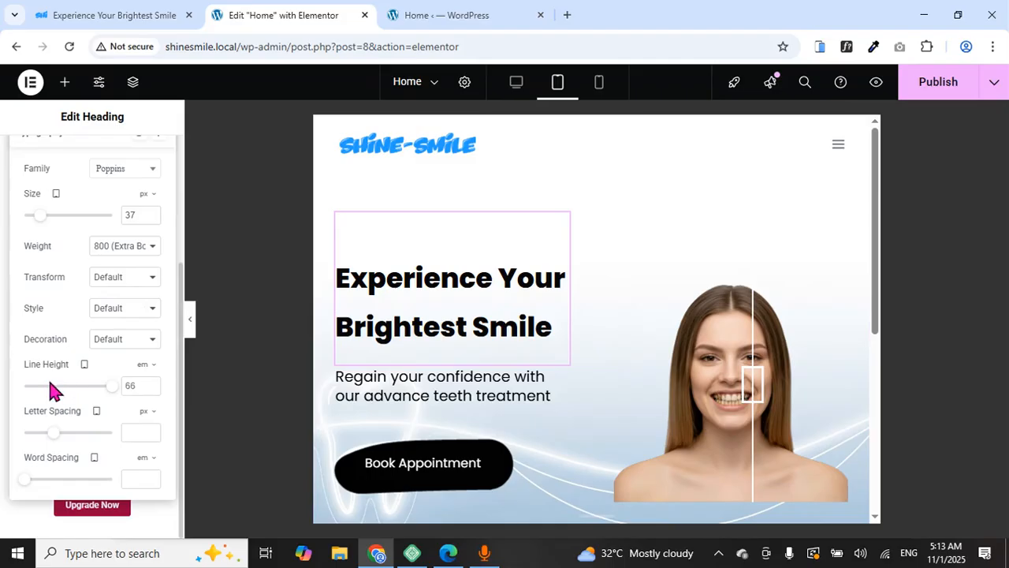
Tighten the tablet hero heading's line height to 1.4 em
{"action": "left_click_drag", "start_coordinate": [113, 392], "coordinate": [39, 430]}
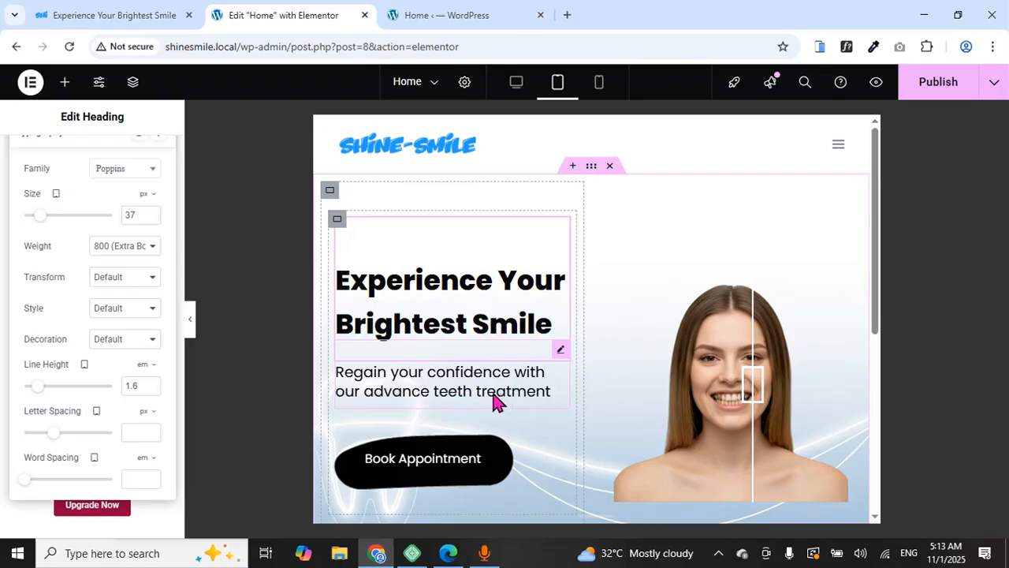
{"action": "scroll", "coordinate": [413, 365], "scroll_direction": "down", "scroll_amount": 3}
{"action": "scroll", "coordinate": [412, 365], "scroll_direction": "up", "scroll_amount": 3}
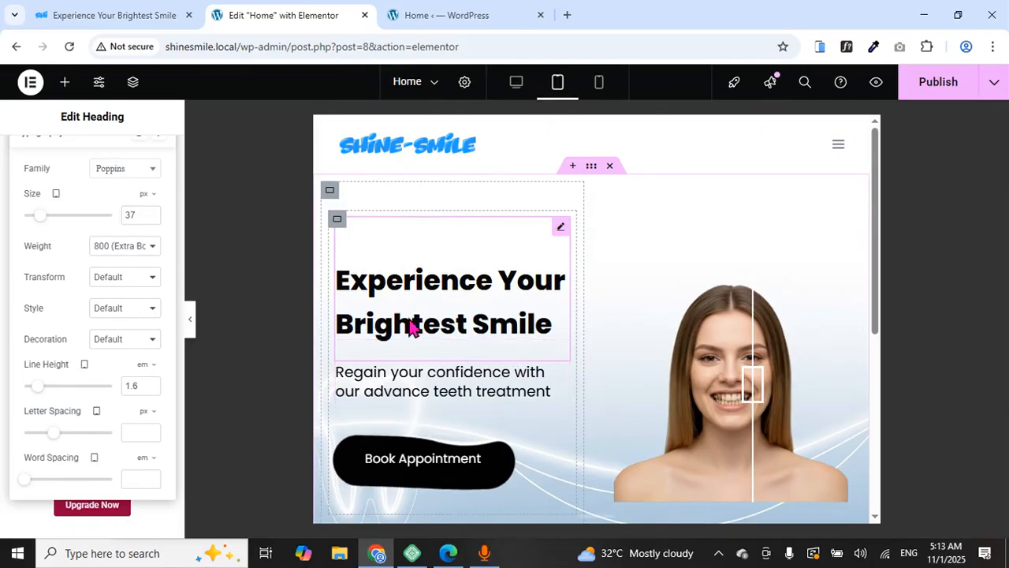
{"action": "left_click", "coordinate": [151, 390]}
{"action": "left_click", "coordinate": [150, 390]}
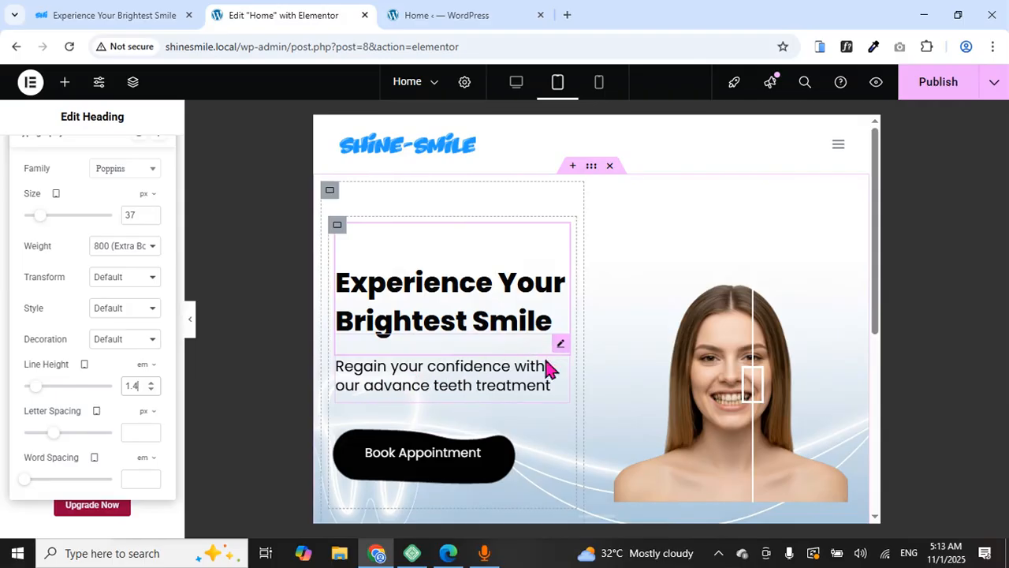
{"action": "left_click", "coordinate": [507, 377]}
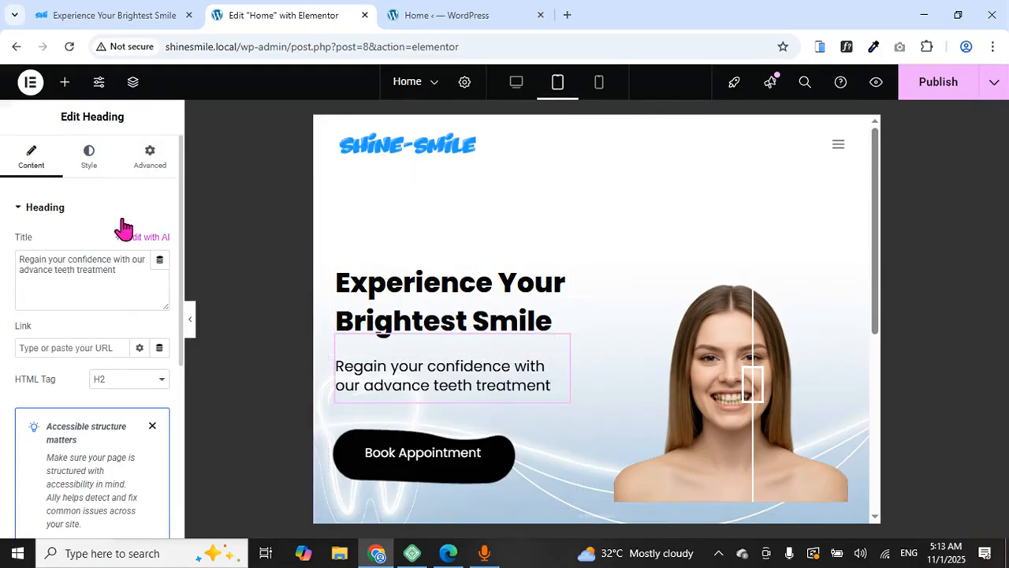
Set the subheading paragraph's tablet typography size to 16 px
{"action": "left_click", "coordinate": [89, 157]}
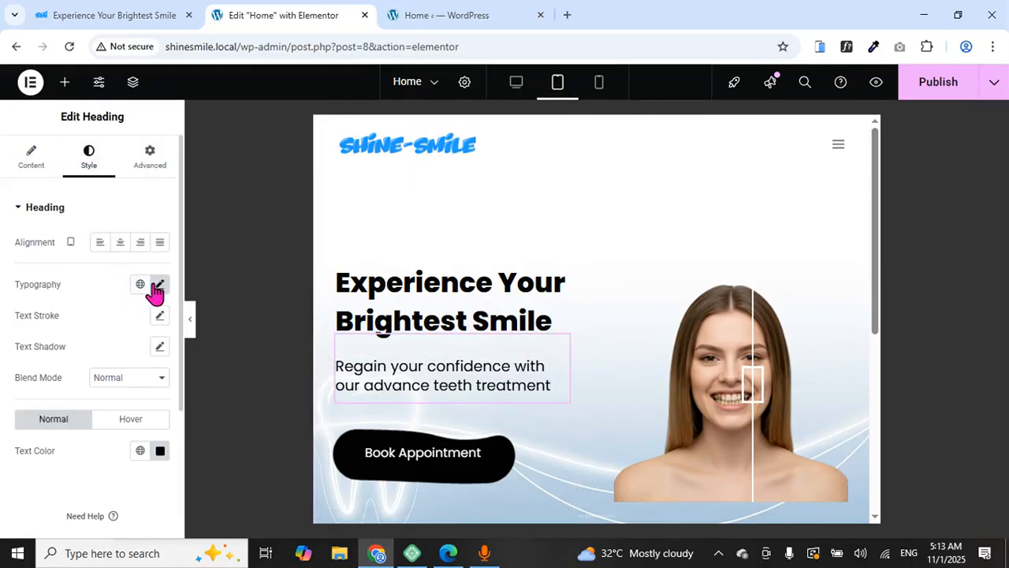
{"action": "left_click", "coordinate": [159, 287]}
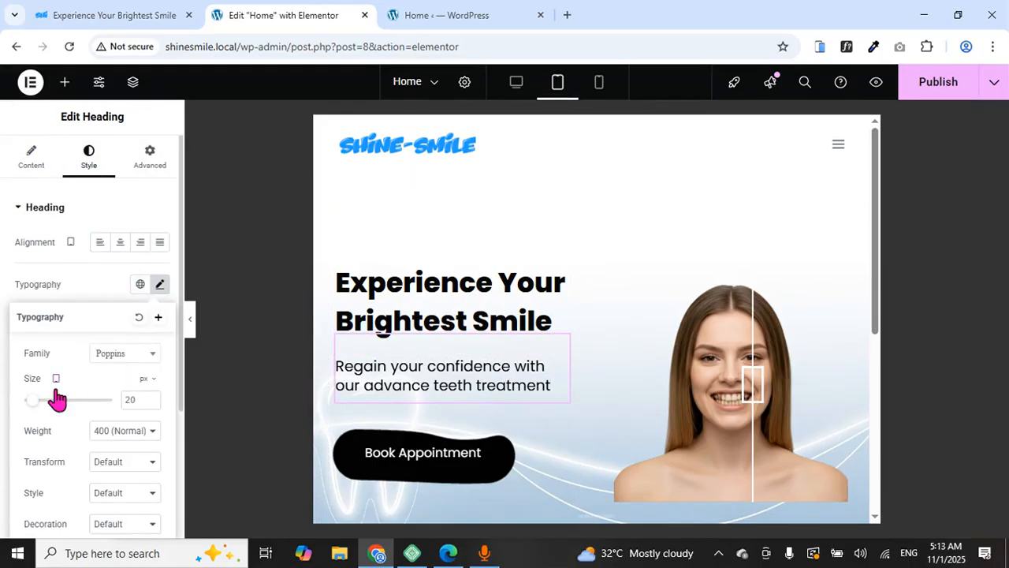
{"action": "type", "text": "1"}
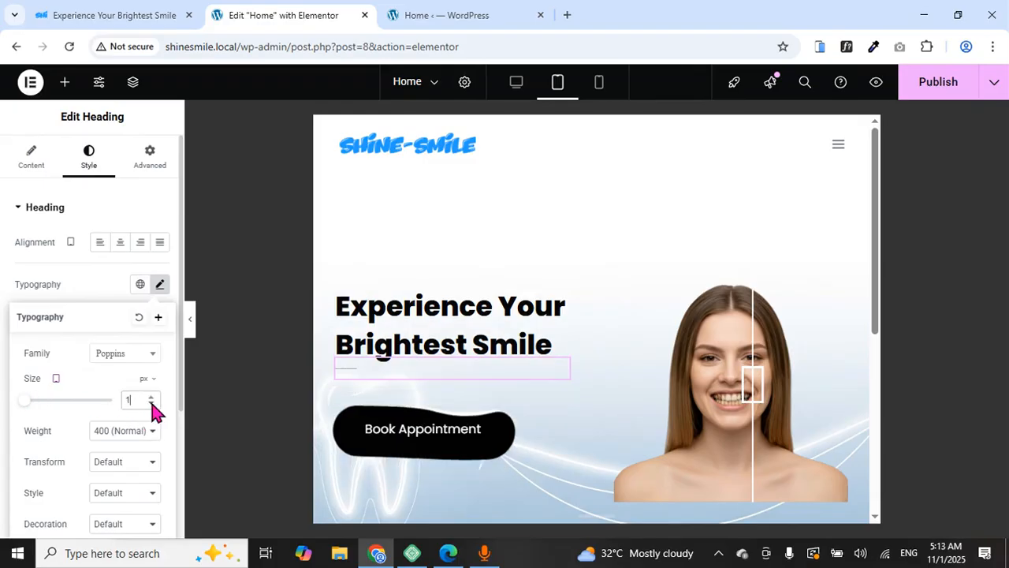
{"action": "type", "text": "5"}
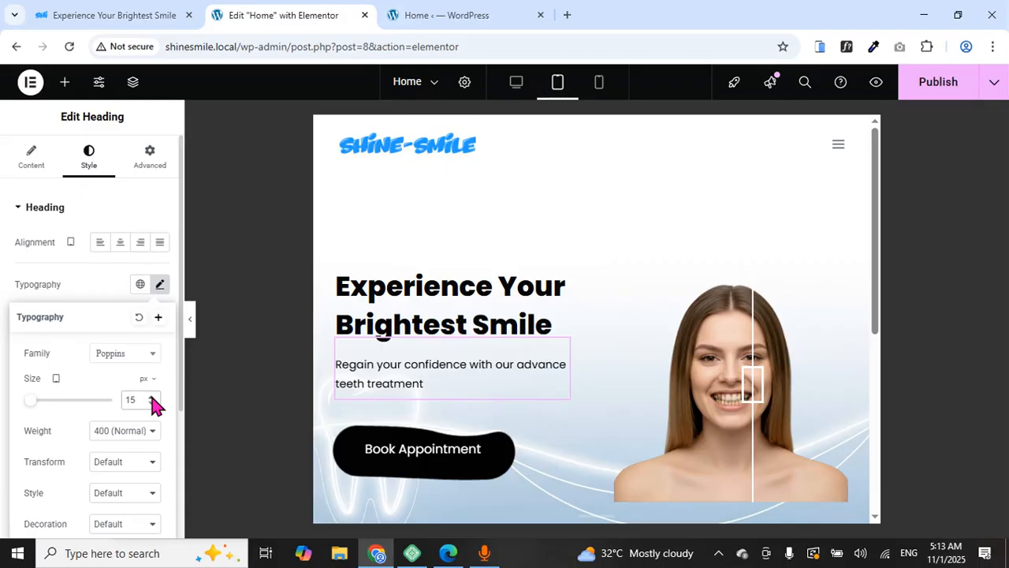
{"action": "left_click", "coordinate": [152, 397]}
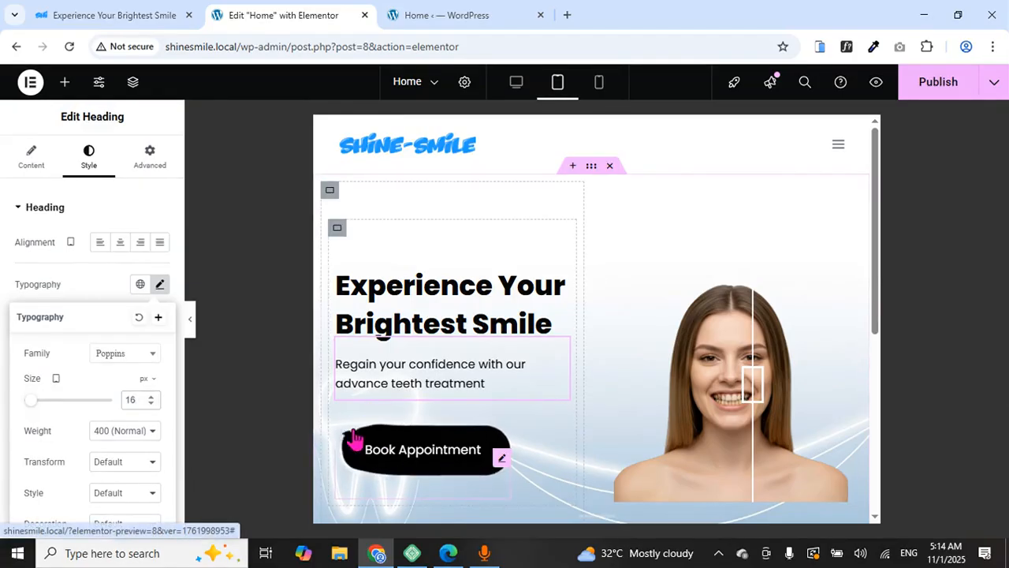
Set the Book Appointment button's tablet text size to 17 px so it fits one line
{"action": "left_click", "coordinate": [394, 453]}
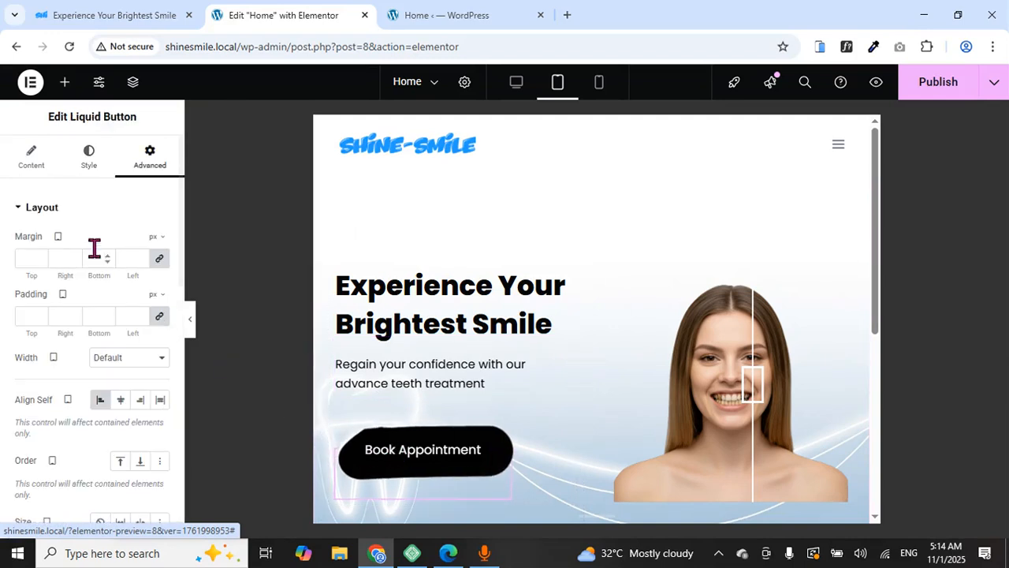
{"action": "left_click", "coordinate": [87, 168]}
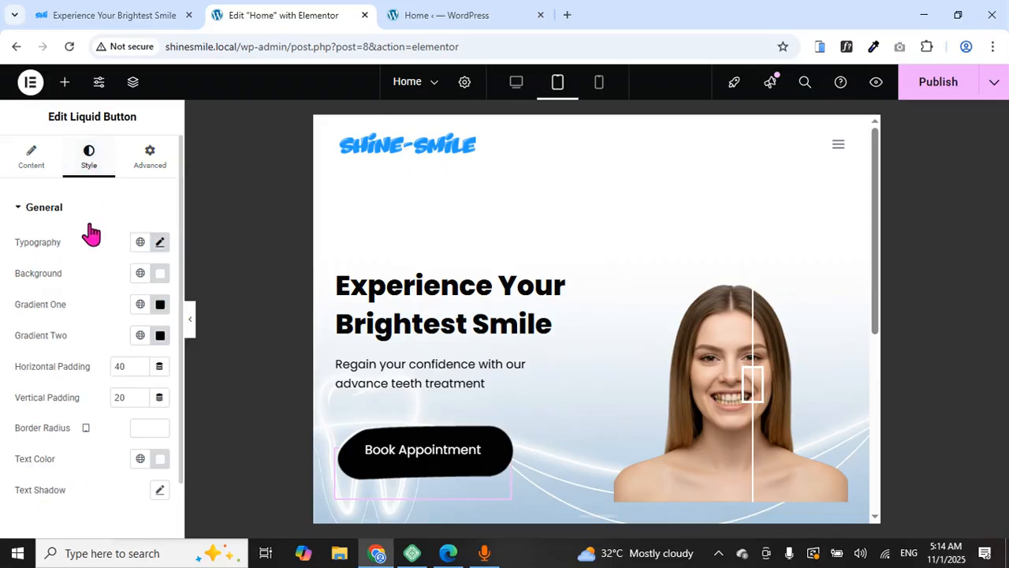
{"action": "left_click", "coordinate": [160, 242]}
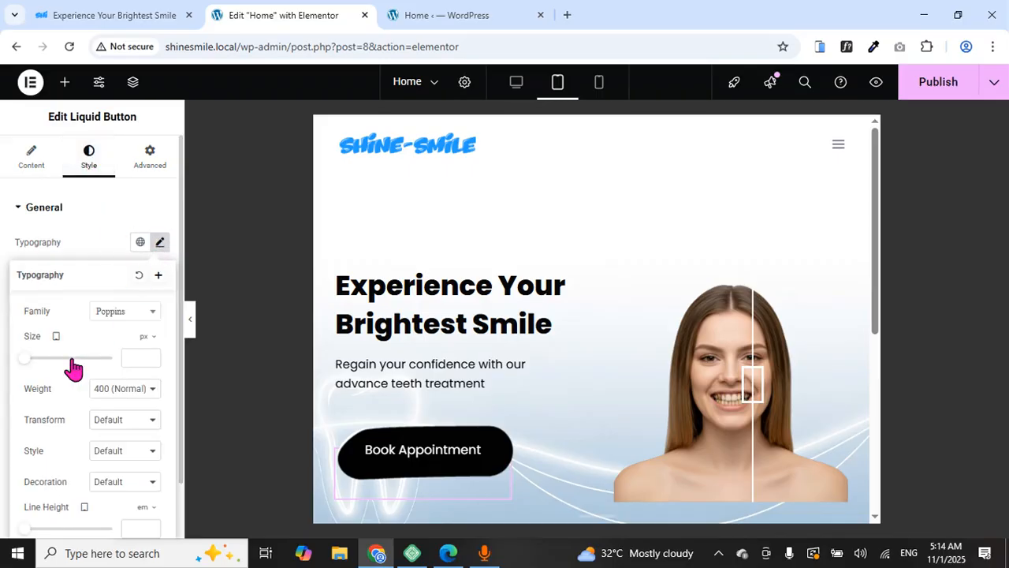
{"action": "left_click_drag", "start_coordinate": [30, 364], "coordinate": [42, 373]}
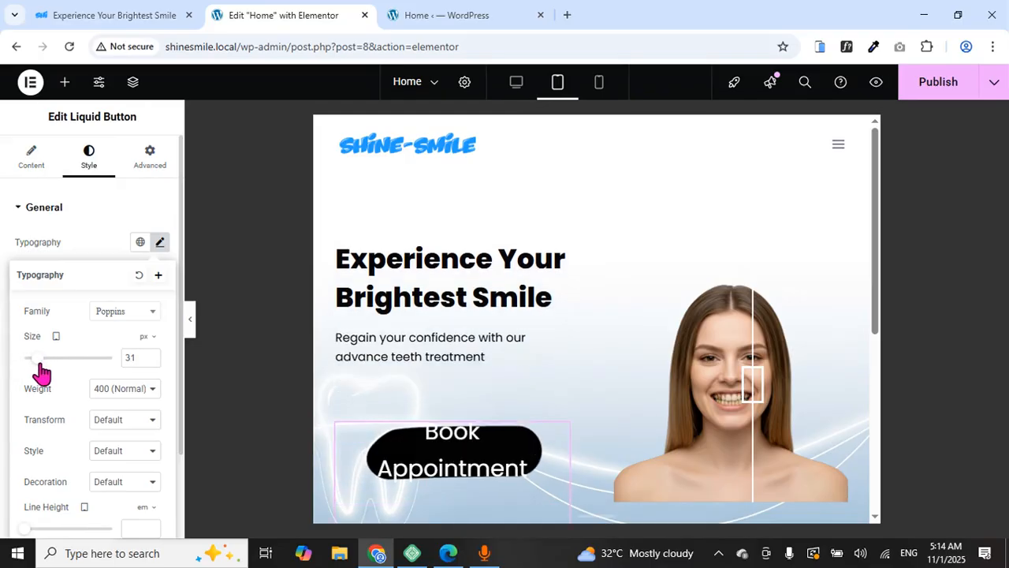
{"action": "left_click", "coordinate": [152, 355]}
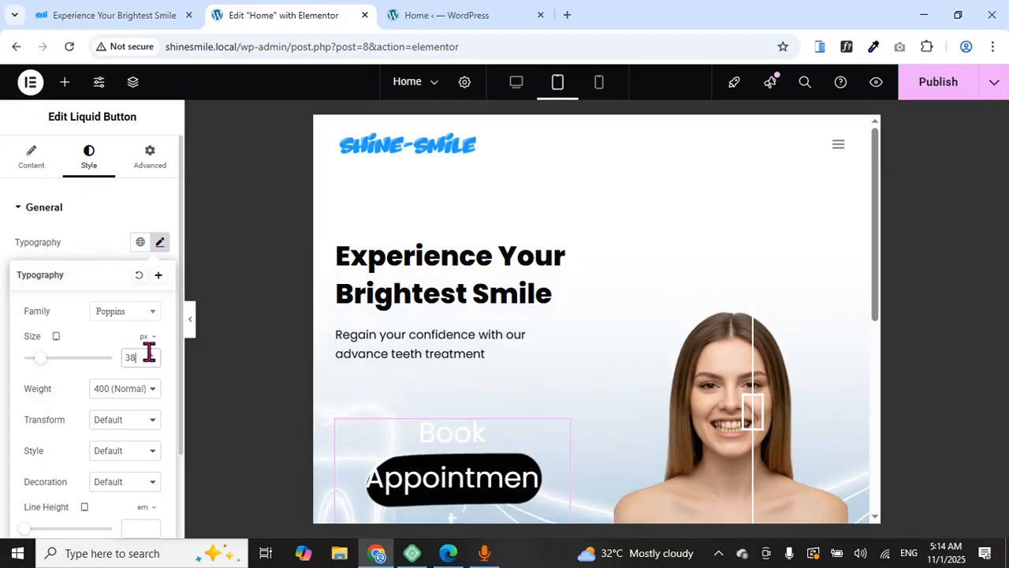
{"action": "left_click", "coordinate": [152, 355]}
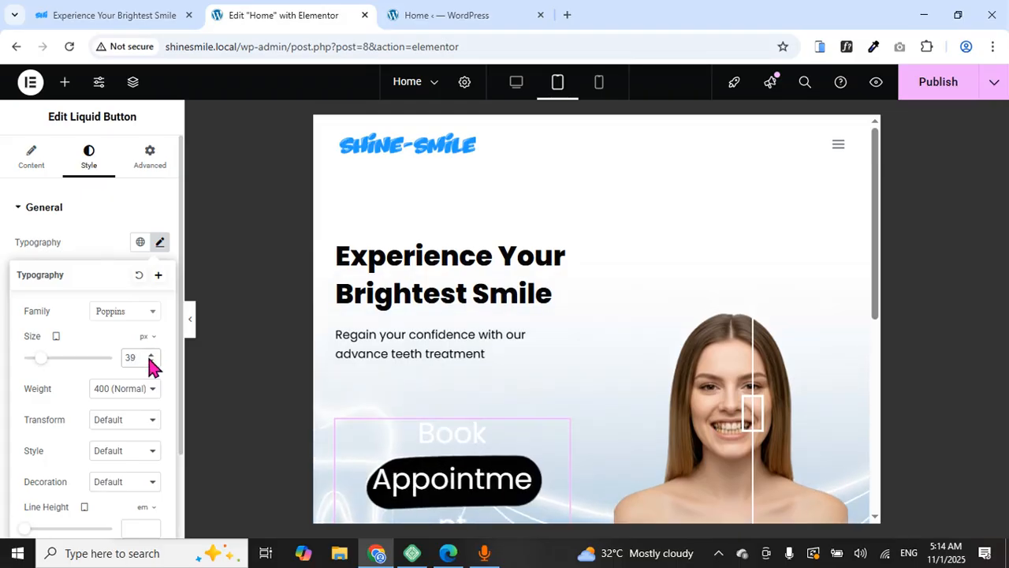
{"action": "left_click", "coordinate": [151, 355]}
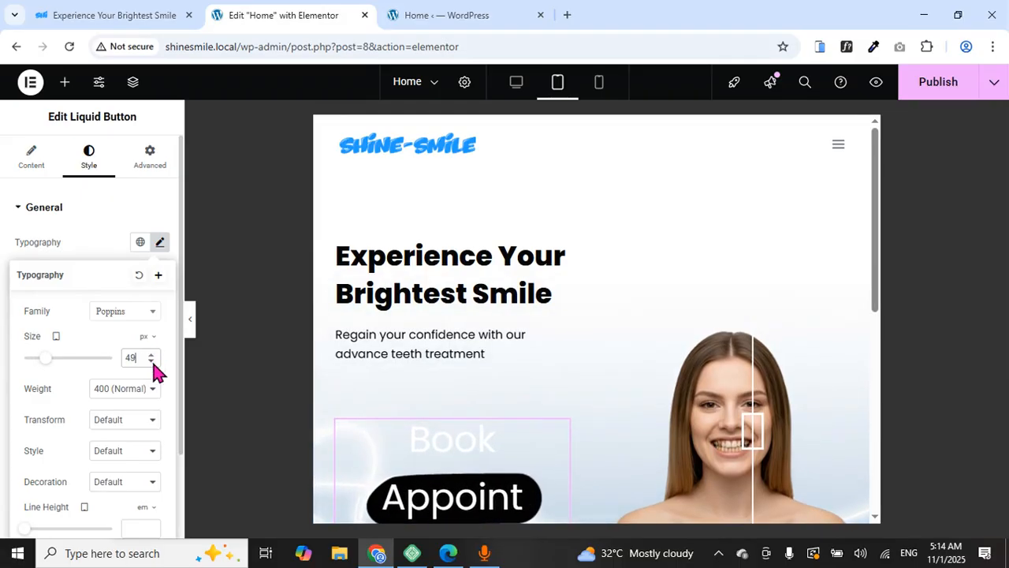
{"action": "left_click", "coordinate": [152, 361]}
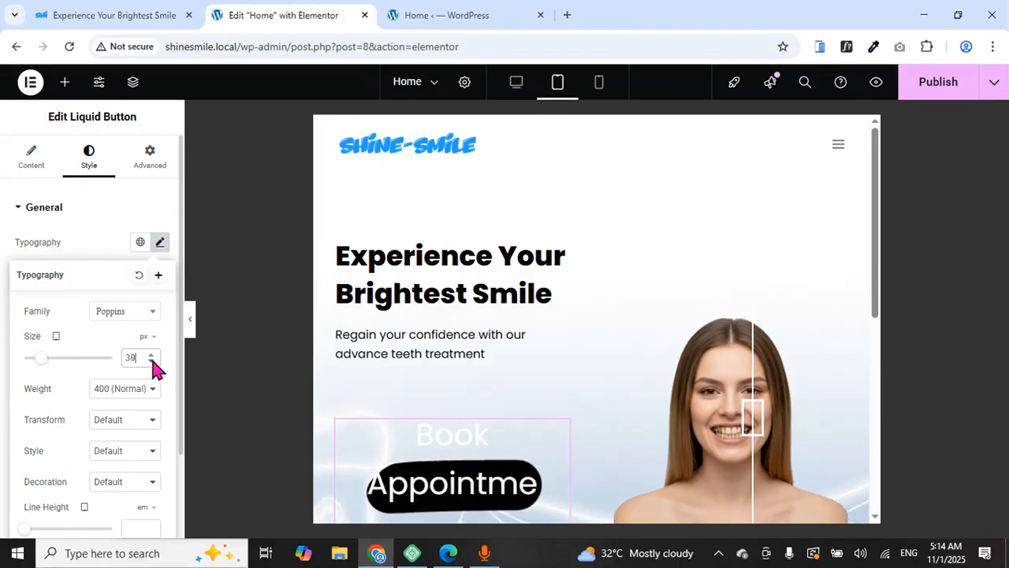
{"action": "left_click", "coordinate": [152, 361]}
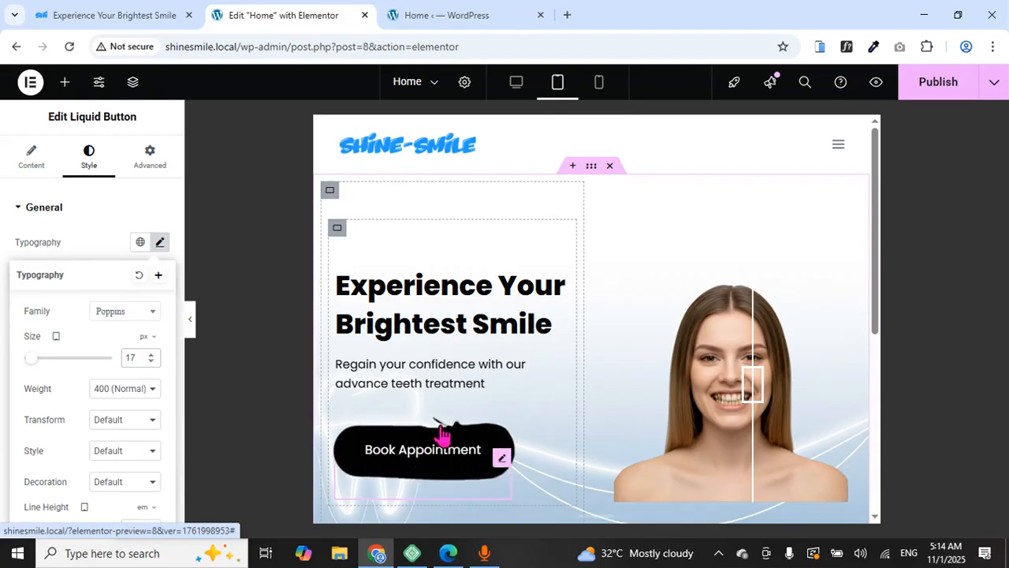
Close the typography popover and review the button's padding of 40 horizontal, 20 vertical
{"action": "scroll", "coordinate": [63, 347], "scroll_direction": "down", "scroll_amount": 1}
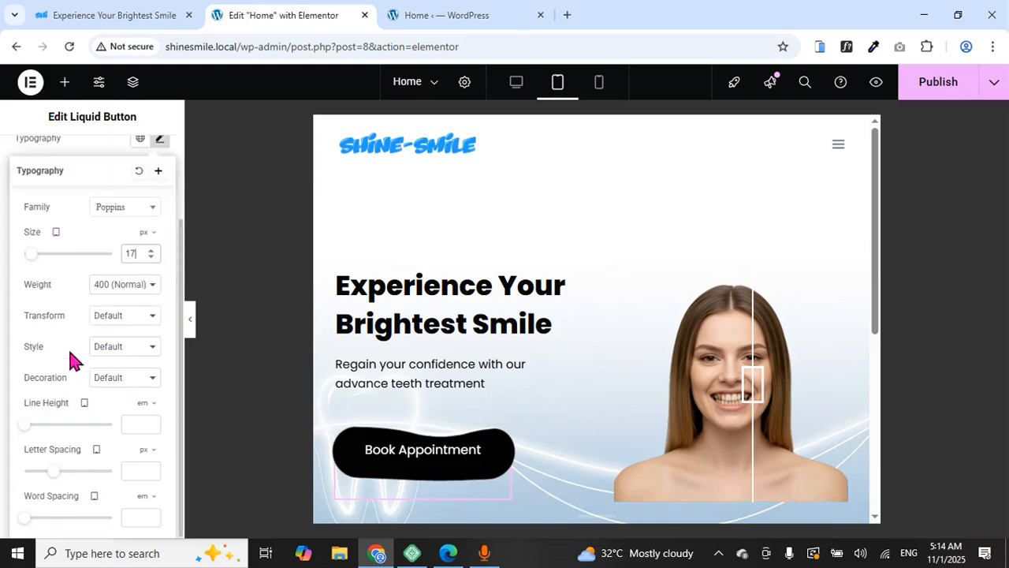
{"action": "scroll", "coordinate": [68, 351], "scroll_direction": "up", "scroll_amount": 1}
{"action": "left_click", "coordinate": [91, 251]}
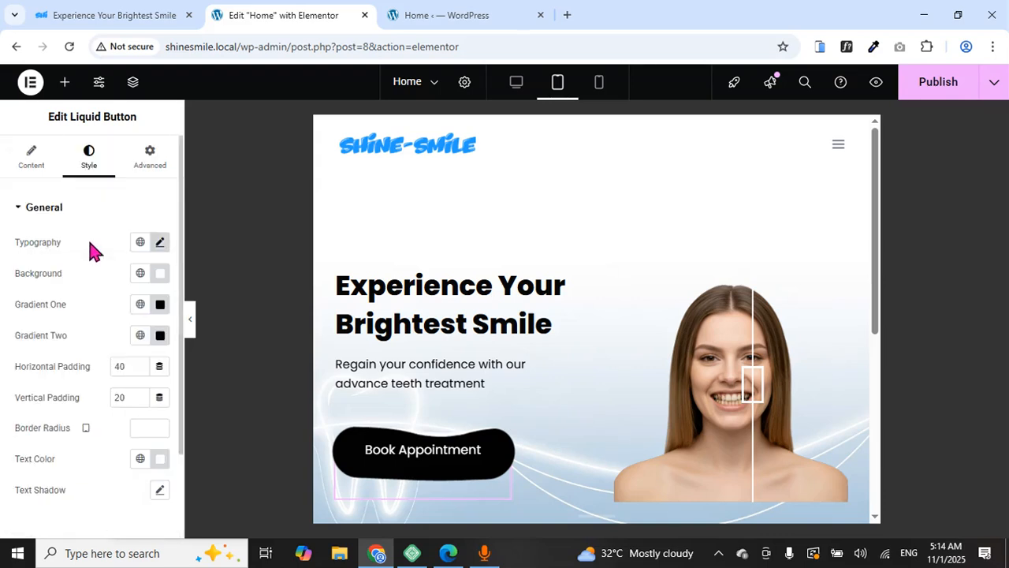
{"action": "scroll", "coordinate": [54, 344], "scroll_direction": "down", "scroll_amount": 1}
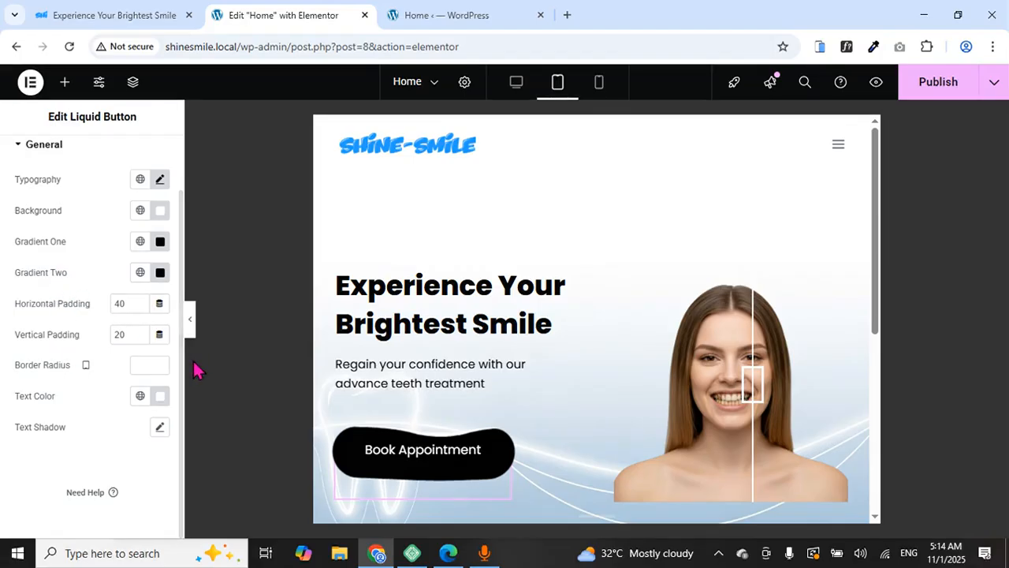
{"action": "scroll", "coordinate": [470, 296], "scroll_direction": "down", "scroll_amount": 1}
{"action": "scroll", "coordinate": [466, 295], "scroll_direction": "down", "scroll_amount": 4}
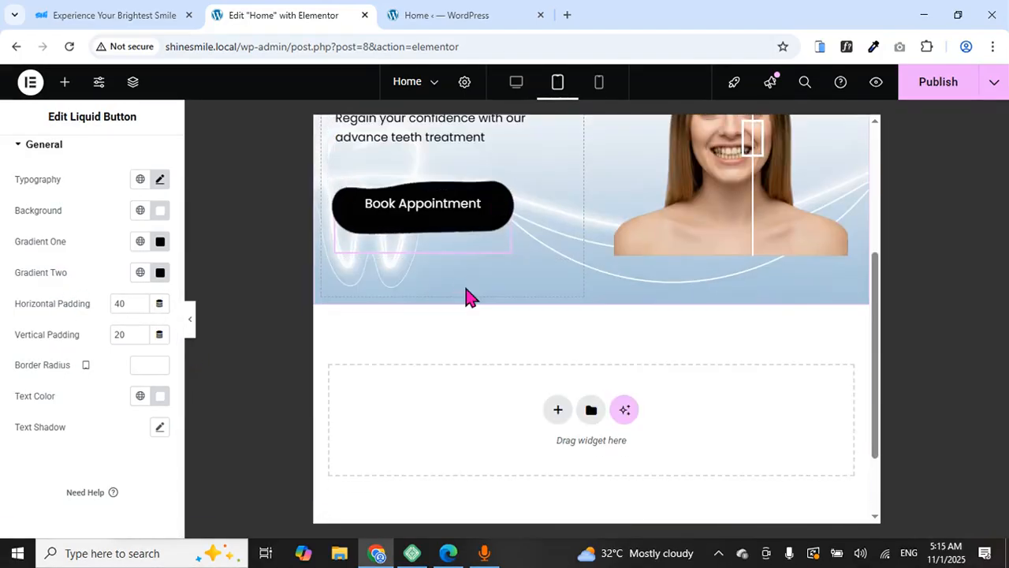
{"action": "scroll", "coordinate": [465, 295], "scroll_direction": "up", "scroll_amount": 5}
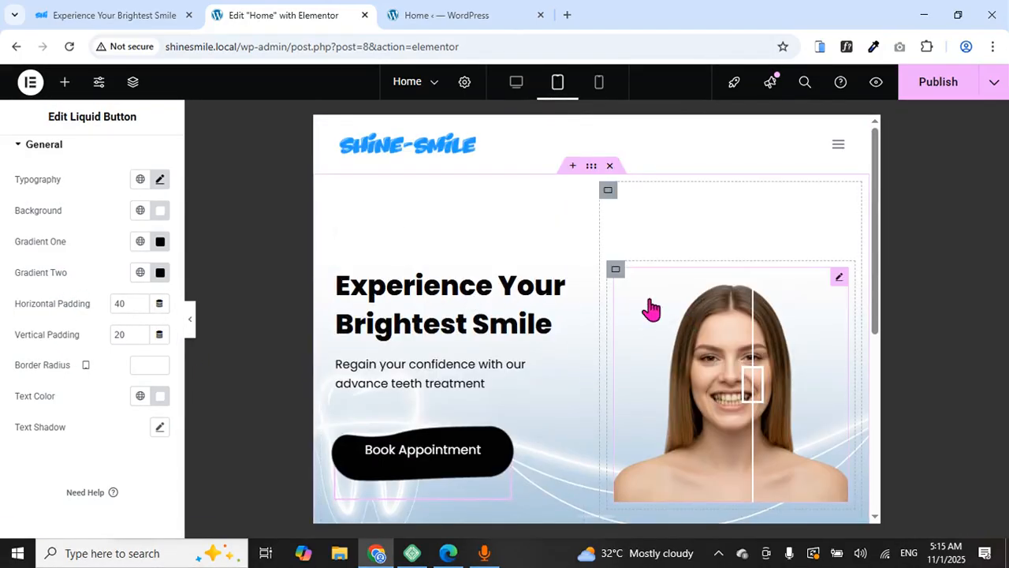
{"action": "scroll", "coordinate": [706, 301], "scroll_direction": "down", "scroll_amount": 2}
{"action": "scroll", "coordinate": [726, 307], "scroll_direction": "up", "scroll_amount": 2}
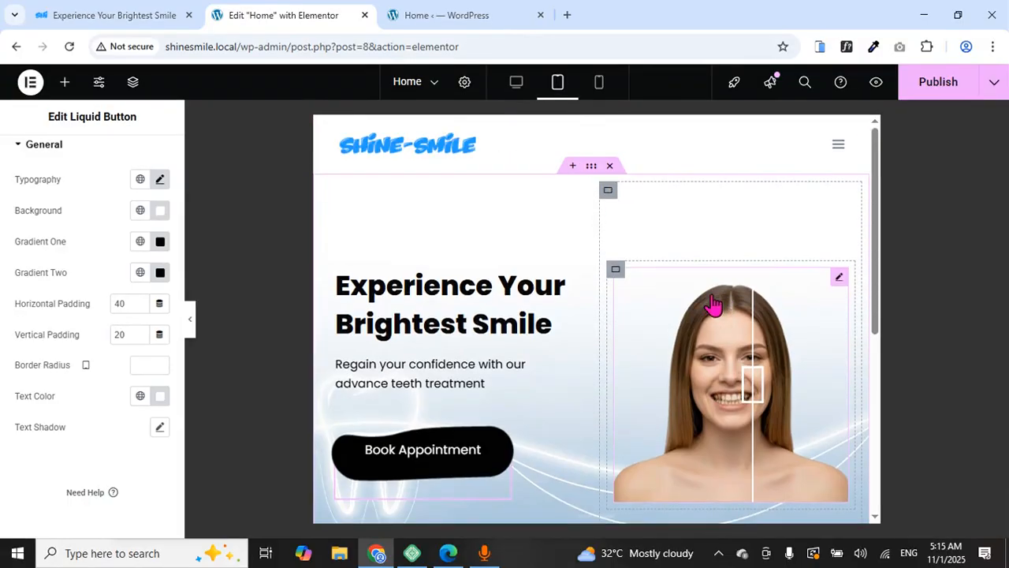
Select the container holding the before/after image
{"action": "left_click", "coordinate": [615, 273]}
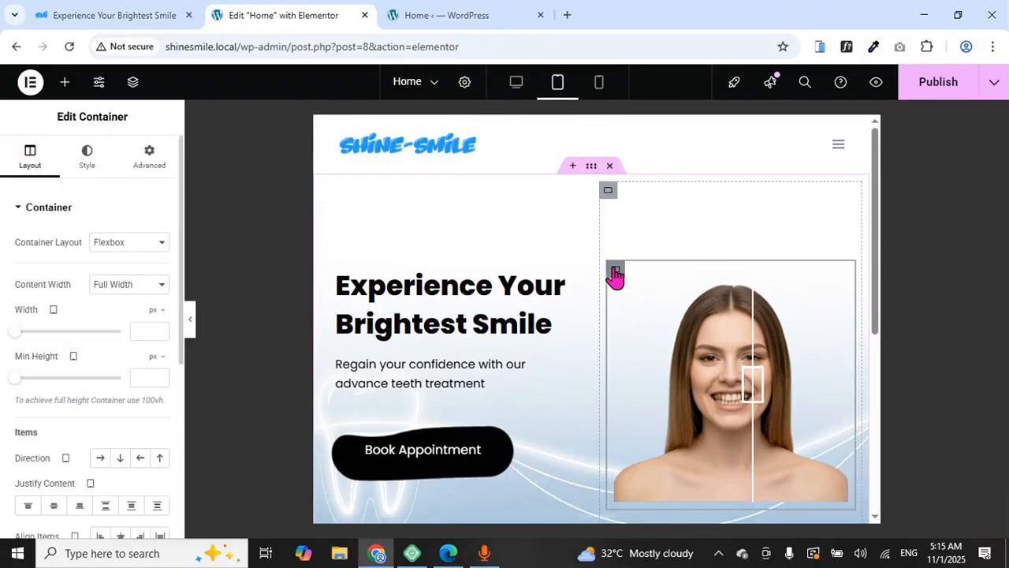
{"action": "scroll", "coordinate": [651, 296], "scroll_direction": "down", "scroll_amount": 3}
{"action": "scroll", "coordinate": [647, 295], "scroll_direction": "up", "scroll_amount": 3}
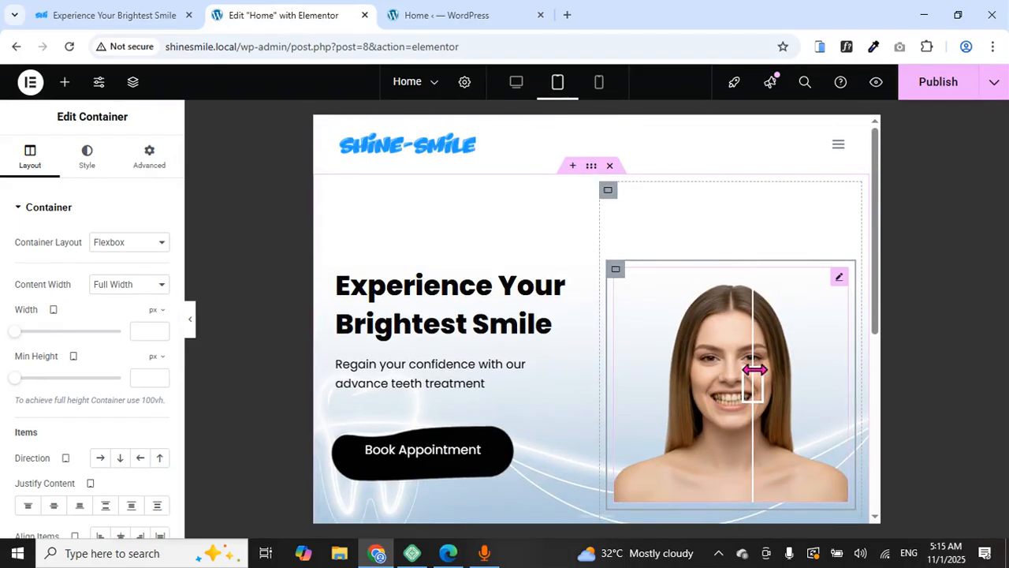
{"action": "left_click", "coordinate": [690, 383]}
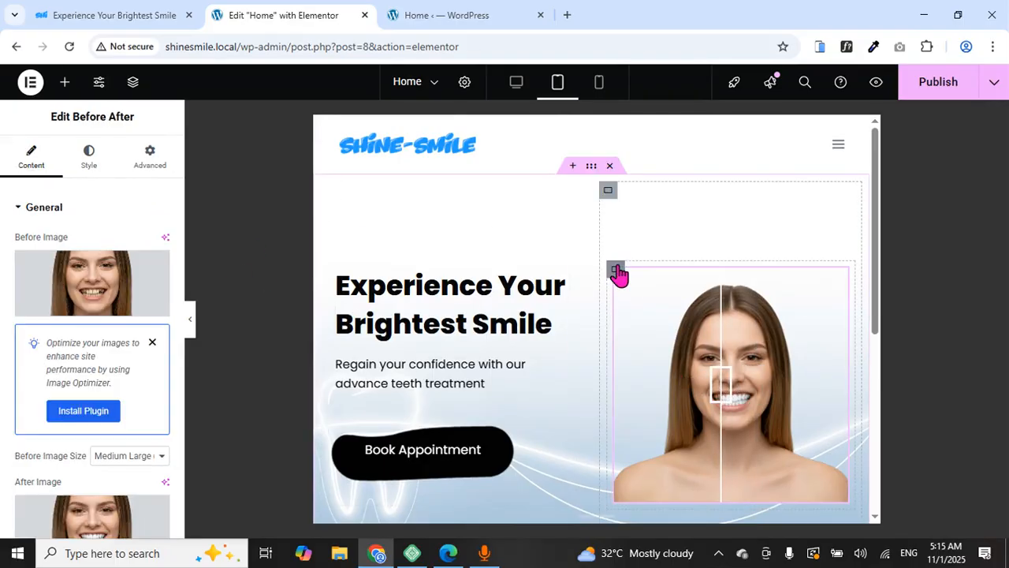
{"action": "left_click", "coordinate": [616, 271]}
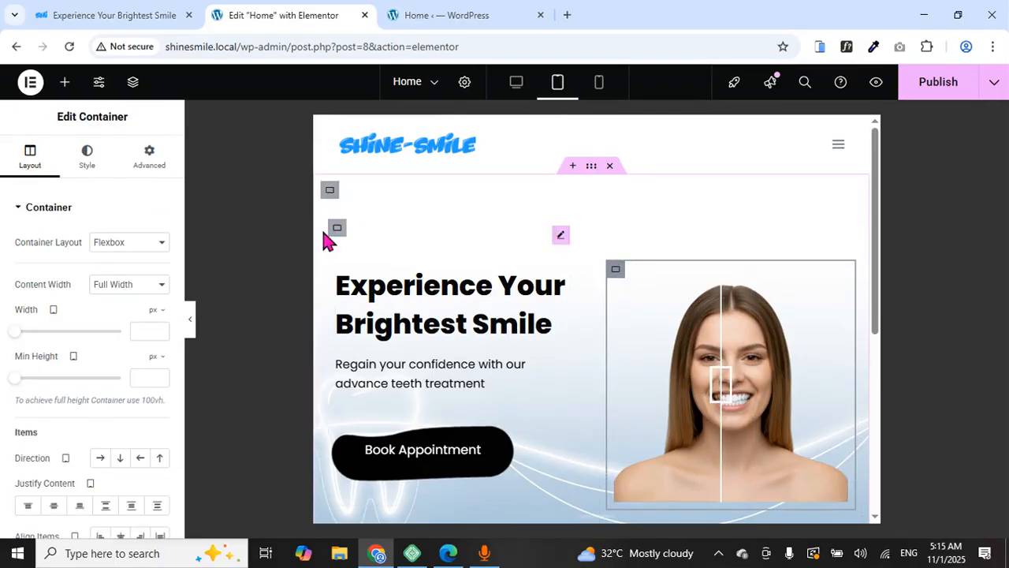
Give the image container a 97 px vertical transform offset on tablet
{"action": "left_click", "coordinate": [149, 155]}
{"action": "scroll", "coordinate": [422, 271], "scroll_direction": "down", "scroll_amount": 3}
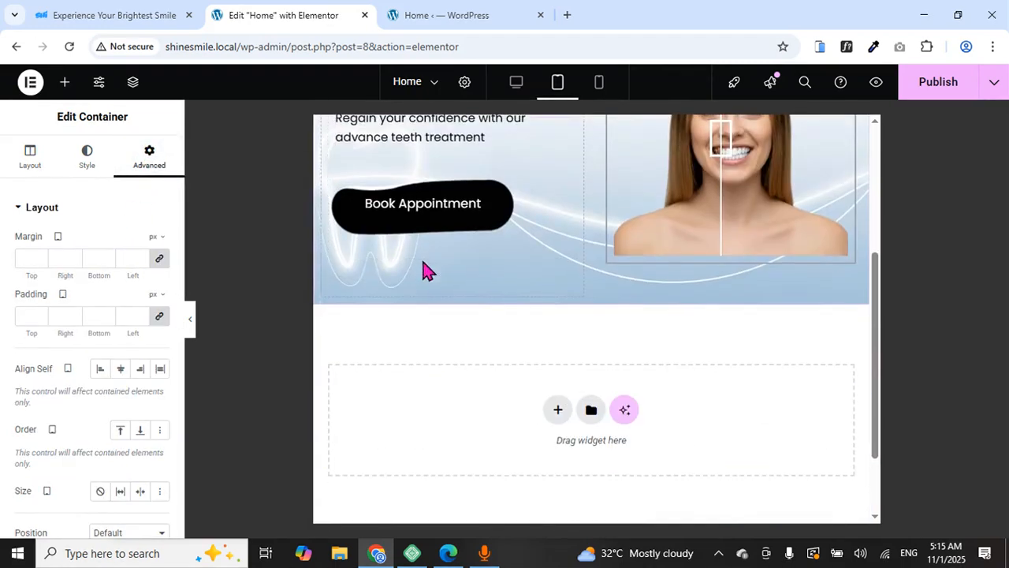
{"action": "scroll", "coordinate": [61, 331], "scroll_direction": "down", "scroll_amount": 5}
{"action": "left_click", "coordinate": [50, 325]}
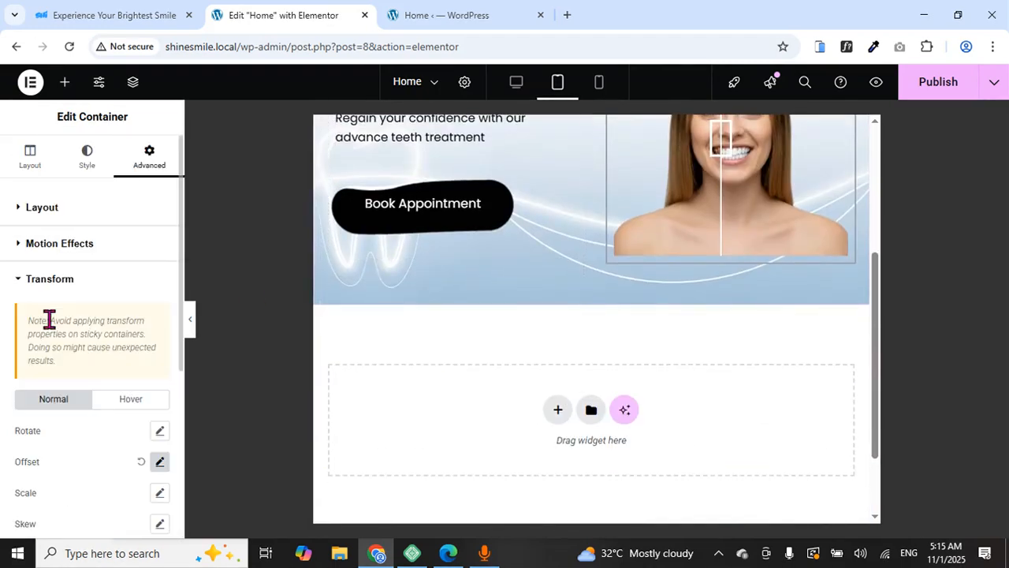
{"action": "scroll", "coordinate": [96, 375], "scroll_direction": "down", "scroll_amount": 2}
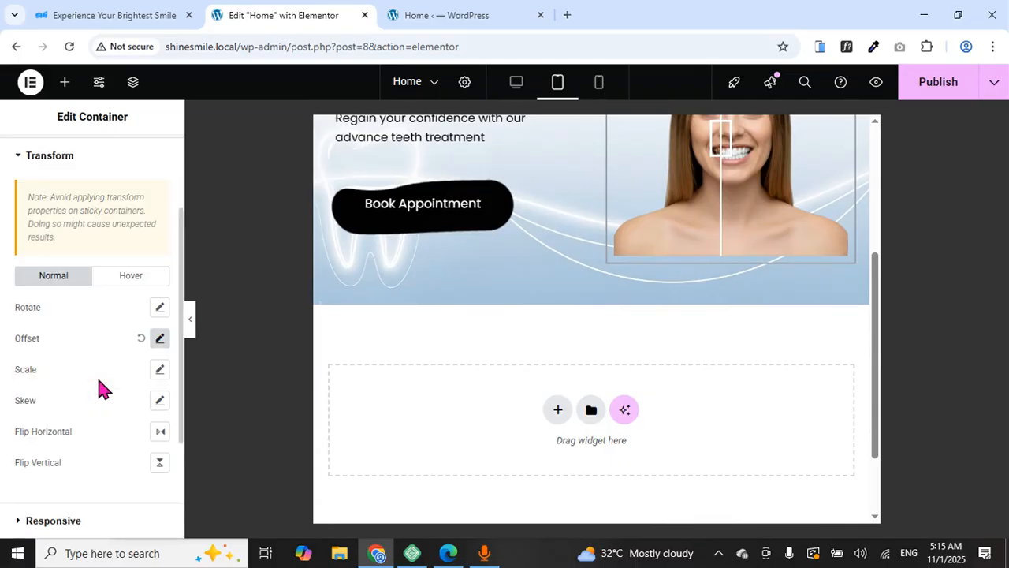
{"action": "left_click", "coordinate": [160, 341]}
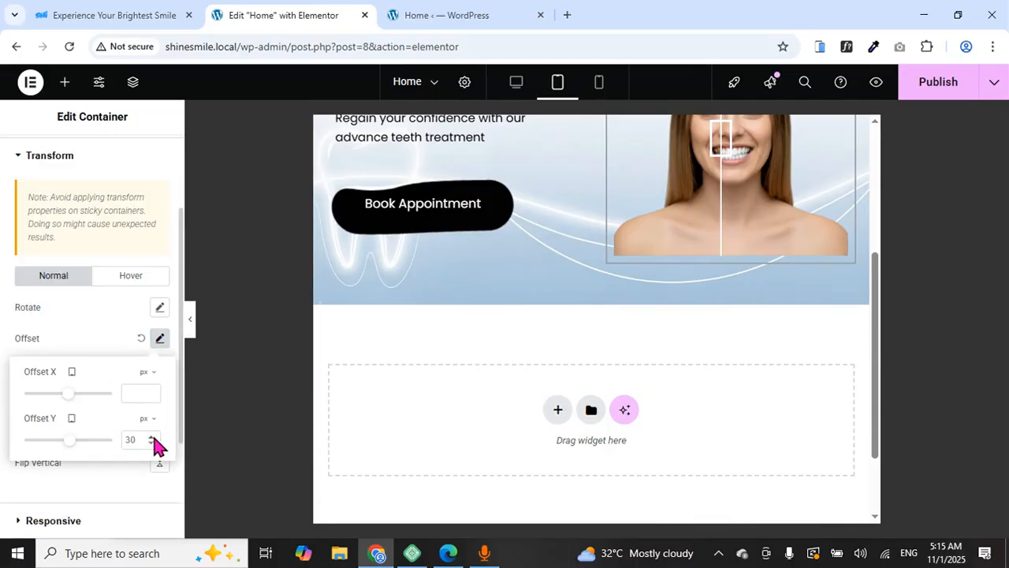
{"action": "key", "text": "BackSpace"}
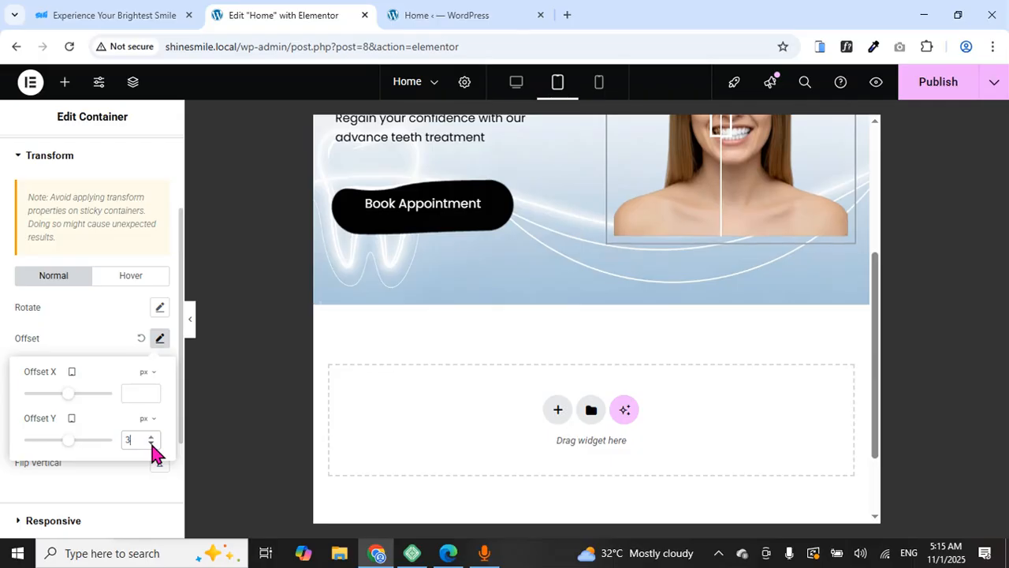
{"action": "left_click", "coordinate": [152, 438]}
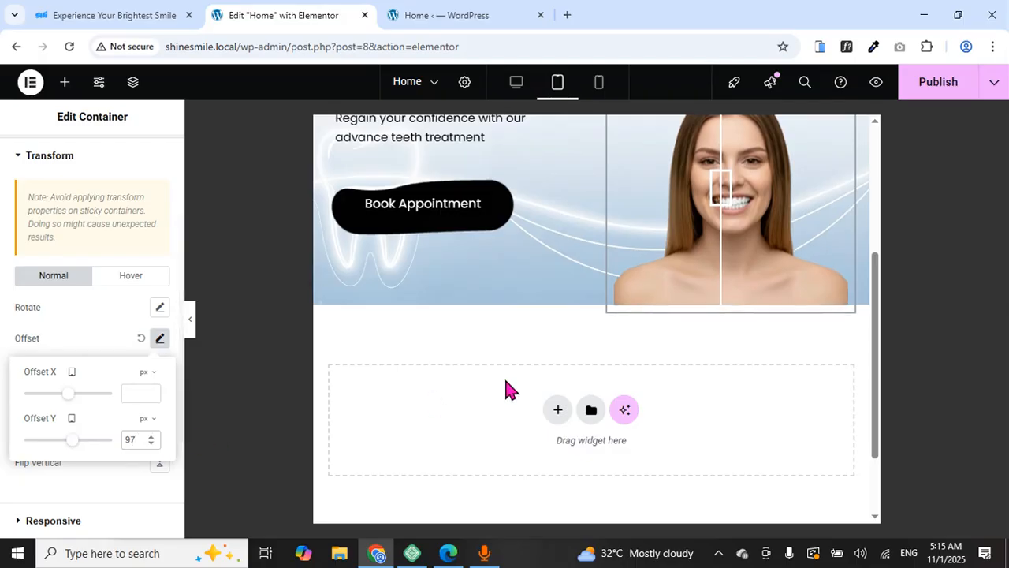
{"action": "scroll", "coordinate": [504, 376], "scroll_direction": "up", "scroll_amount": 3}
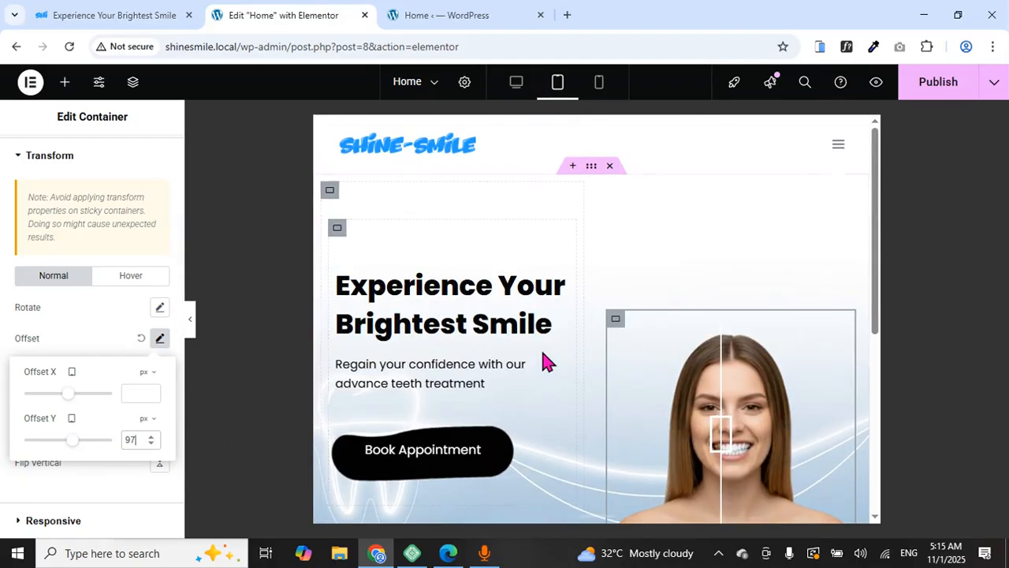
{"action": "left_click", "coordinate": [191, 331]}
{"action": "scroll", "coordinate": [424, 306], "scroll_direction": "down", "scroll_amount": 2}
{"action": "scroll", "coordinate": [424, 307], "scroll_direction": "up", "scroll_amount": 2}
{"action": "scroll", "coordinate": [422, 299], "scroll_direction": "down", "scroll_amount": 2}
{"action": "scroll", "coordinate": [422, 295], "scroll_direction": "up", "scroll_amount": 2}
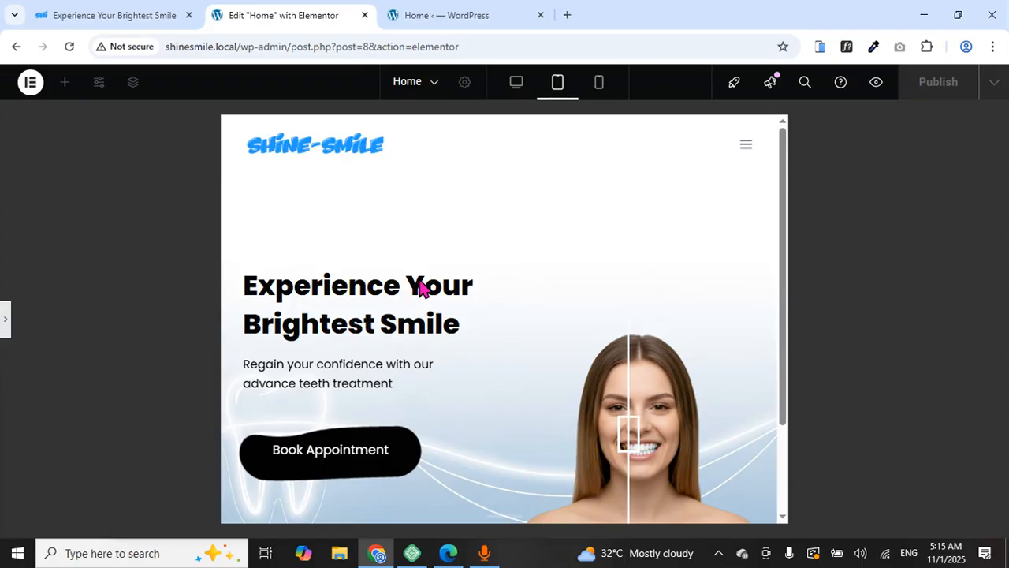
{"action": "scroll", "coordinate": [438, 278], "scroll_direction": "down", "scroll_amount": 2}
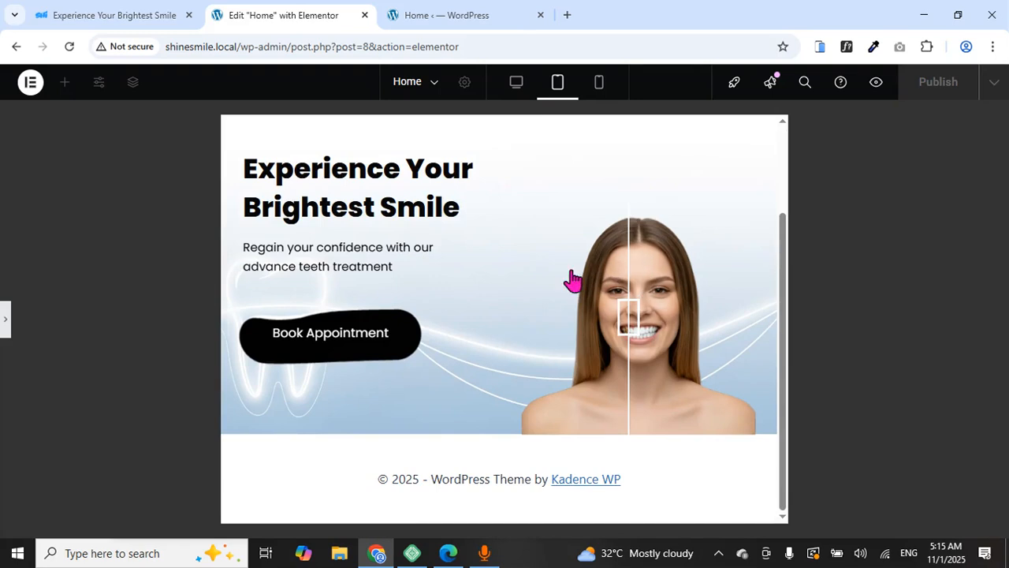
{"action": "left_click", "coordinate": [6, 321]}
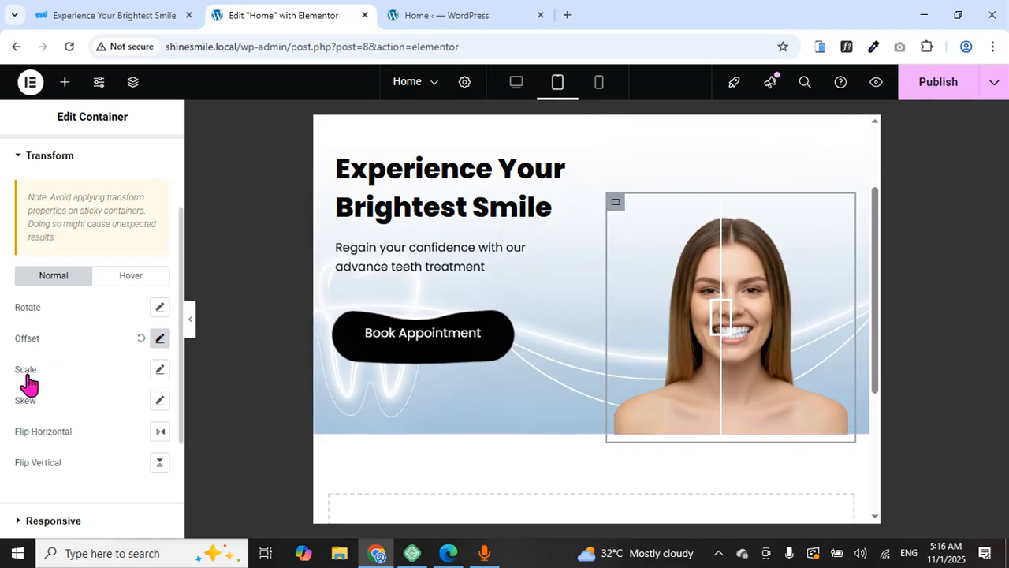
Scale the image container to about 1.1 and lower its tablet Offset Y from 97 to 32 px
{"action": "left_click", "coordinate": [160, 371]}
{"action": "left_click_drag", "start_coordinate": [37, 456], "coordinate": [89, 462]}
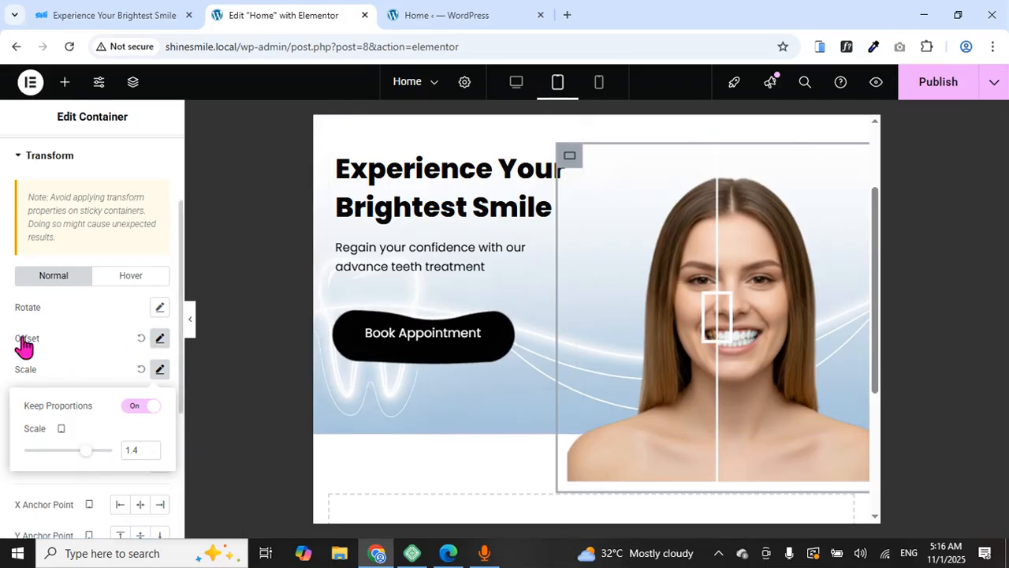
{"action": "left_click", "coordinate": [160, 339]}
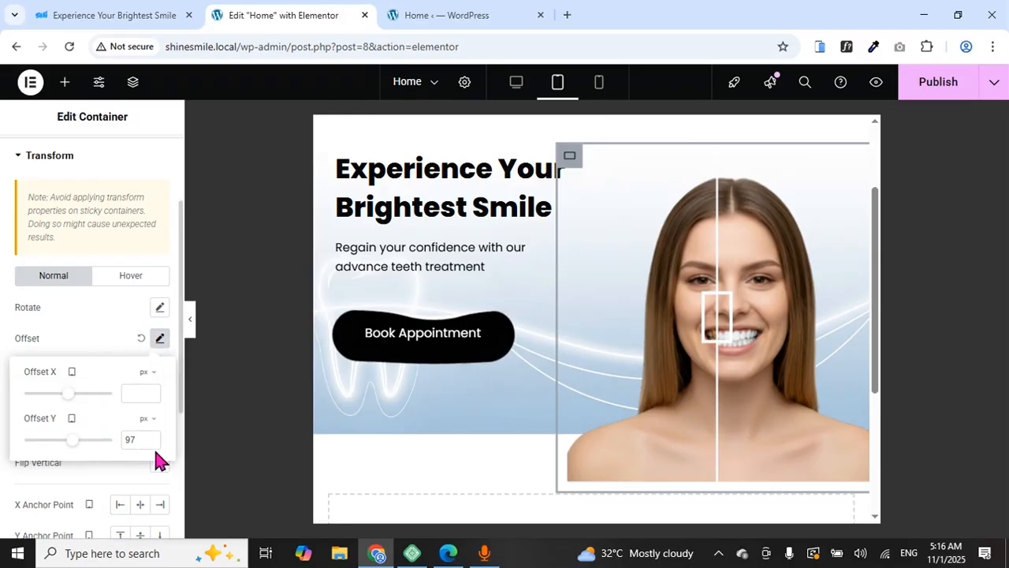
{"action": "left_click", "coordinate": [151, 443]}
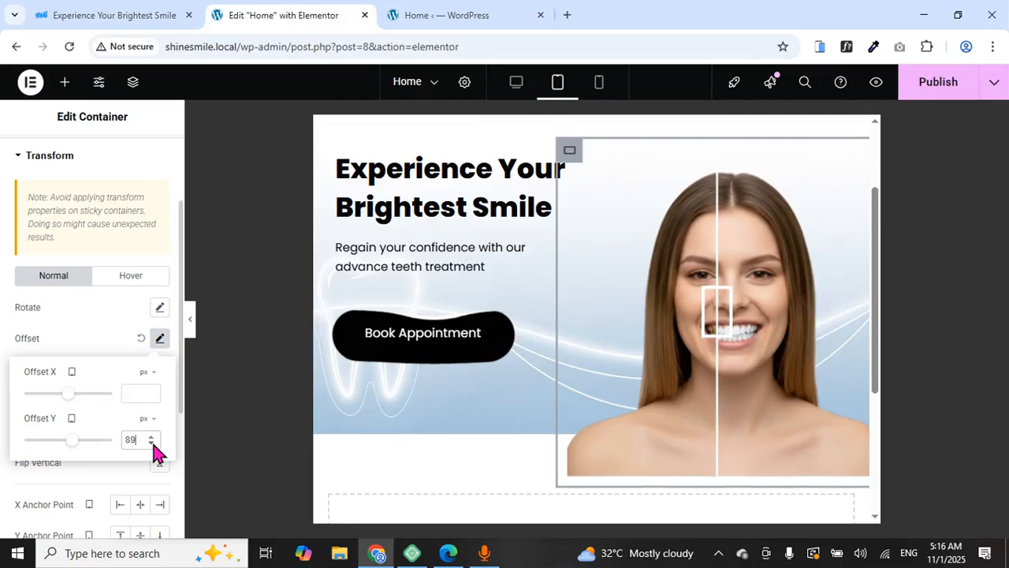
{"action": "left_click", "coordinate": [152, 443]}
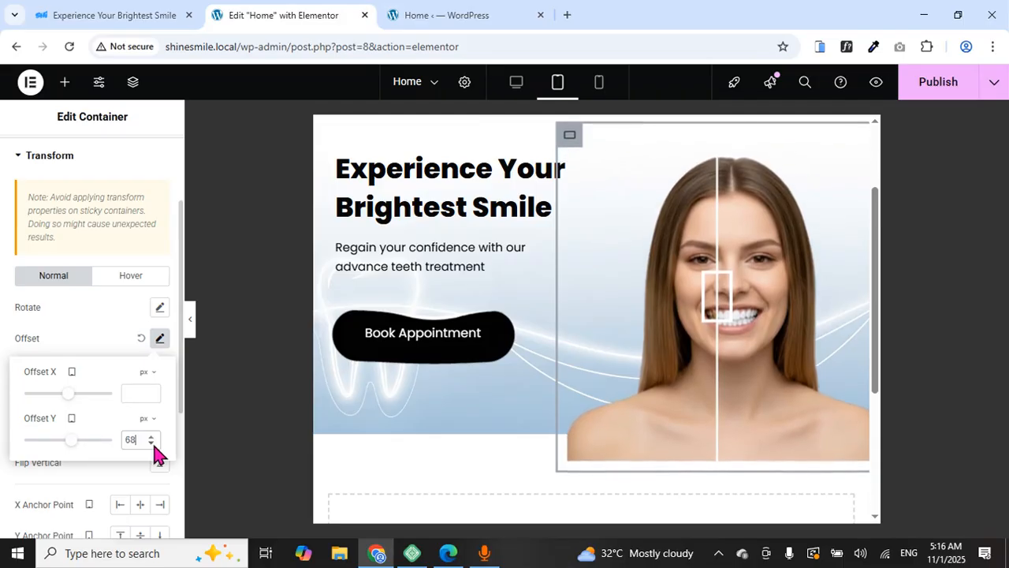
{"action": "left_click", "coordinate": [152, 443]}
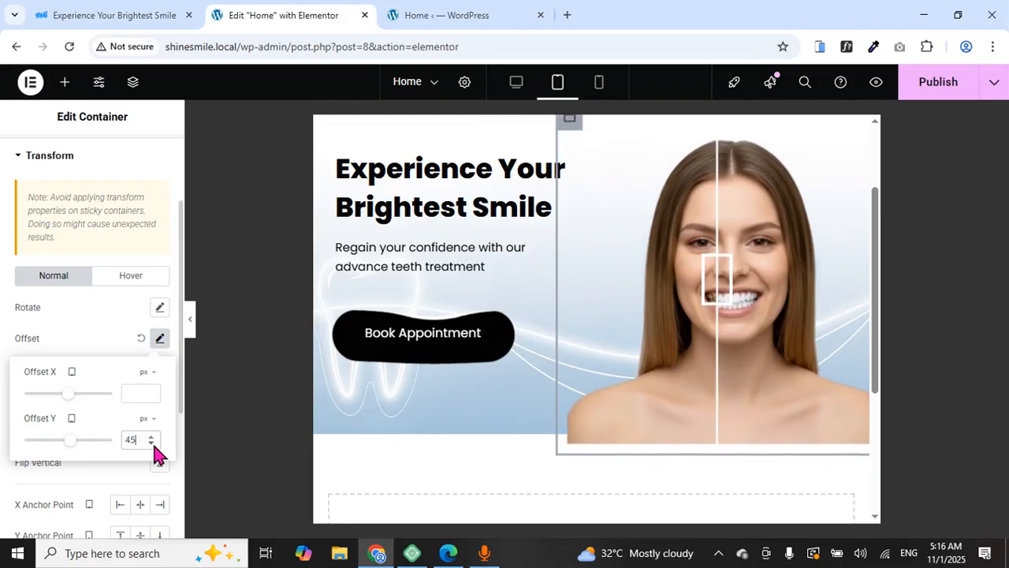
{"action": "left_click", "coordinate": [152, 443]}
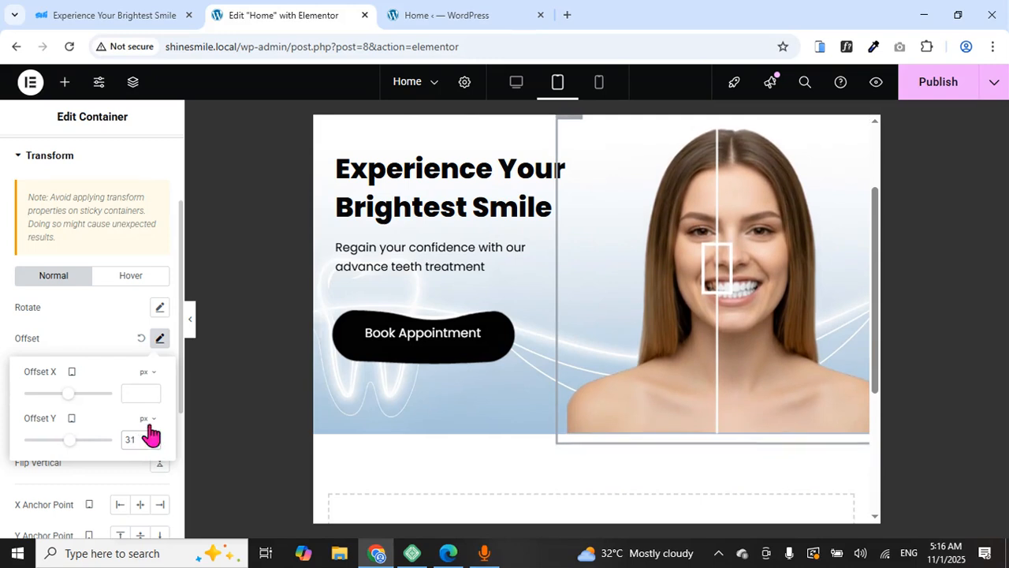
{"action": "left_click", "coordinate": [152, 439]}
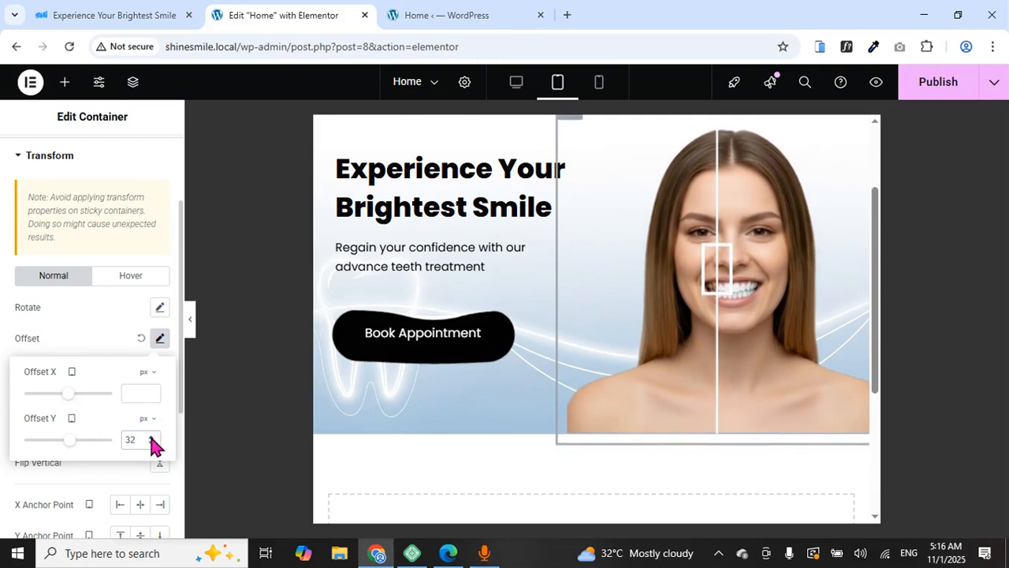
{"action": "scroll", "coordinate": [604, 326], "scroll_direction": "up", "scroll_amount": 2}
{"action": "scroll", "coordinate": [604, 323], "scroll_direction": "down", "scroll_amount": 5}
{"action": "scroll", "coordinate": [604, 318], "scroll_direction": "up", "scroll_amount": 5}
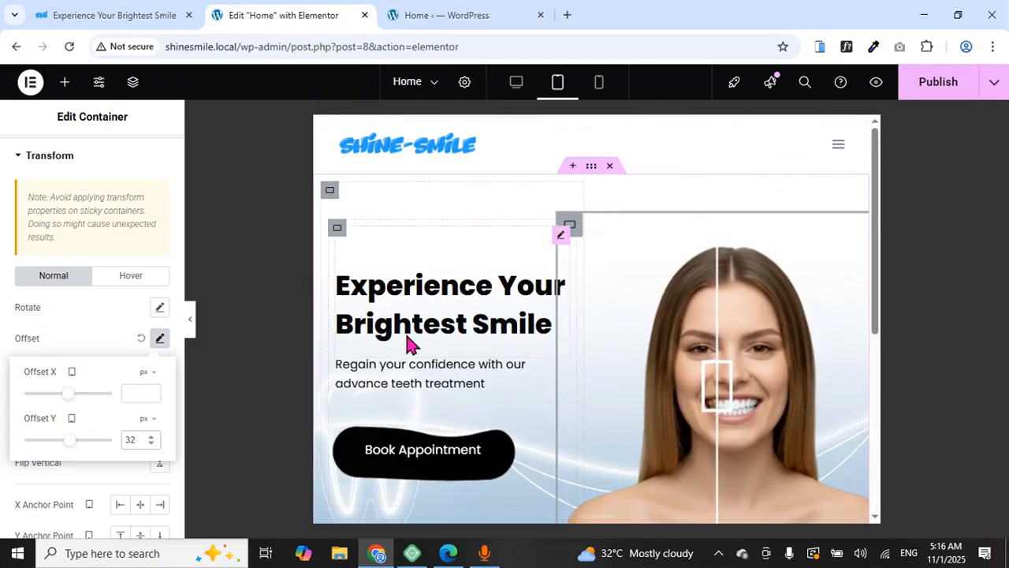
Preview the tablet hero, drag the before/after divider, then publish the changes
{"action": "left_click", "coordinate": [192, 330]}
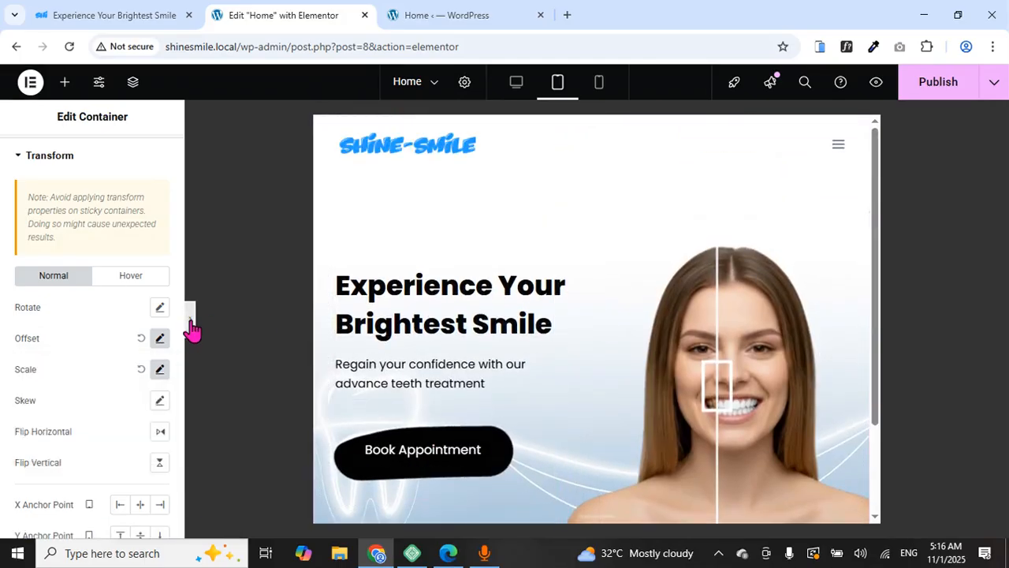
{"action": "scroll", "coordinate": [466, 327], "scroll_direction": "down", "scroll_amount": 3}
{"action": "scroll", "coordinate": [466, 320], "scroll_direction": "up", "scroll_amount": 3}
{"action": "scroll", "coordinate": [466, 322], "scroll_direction": "down", "scroll_amount": 3}
{"action": "scroll", "coordinate": [489, 320], "scroll_direction": "up", "scroll_amount": 3}
{"action": "left_click_drag", "start_coordinate": [624, 382], "coordinate": [653, 404]}
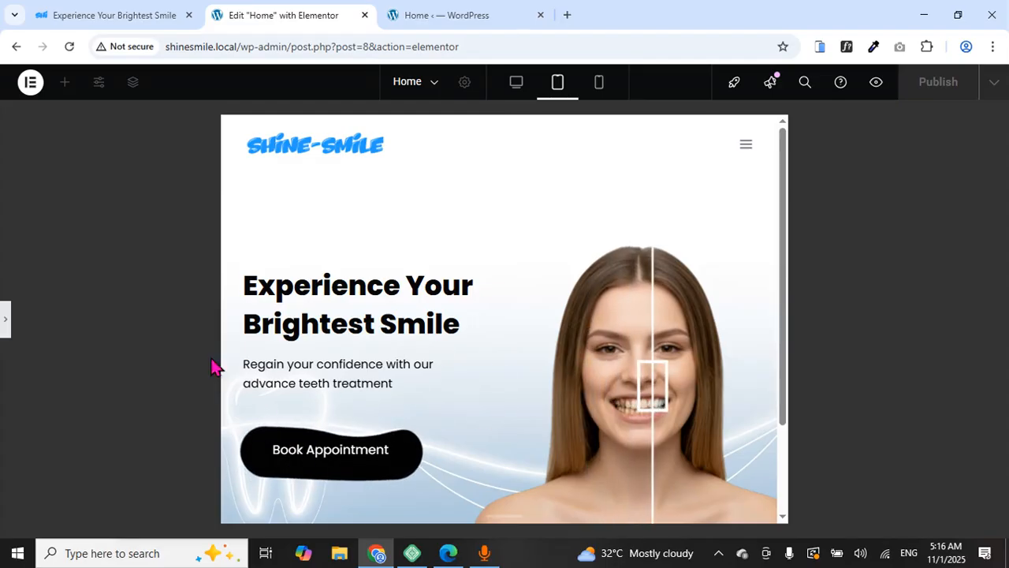
{"action": "left_click", "coordinate": [4, 323]}
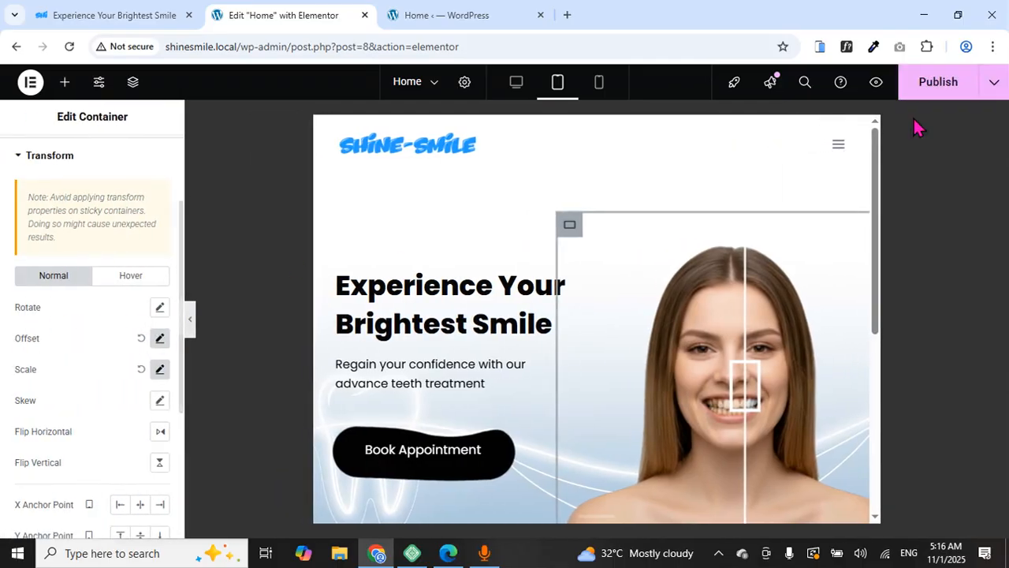
{"action": "left_click", "coordinate": [933, 90]}
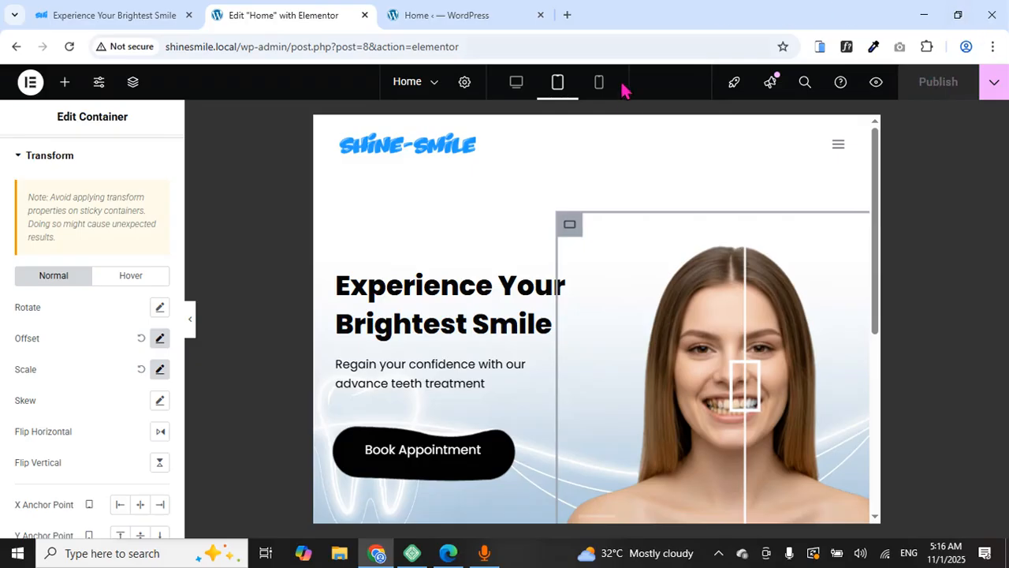
On the mobile layout, try a 24 px hero heading size and centre-align the heading
{"action": "left_click", "coordinate": [598, 91]}
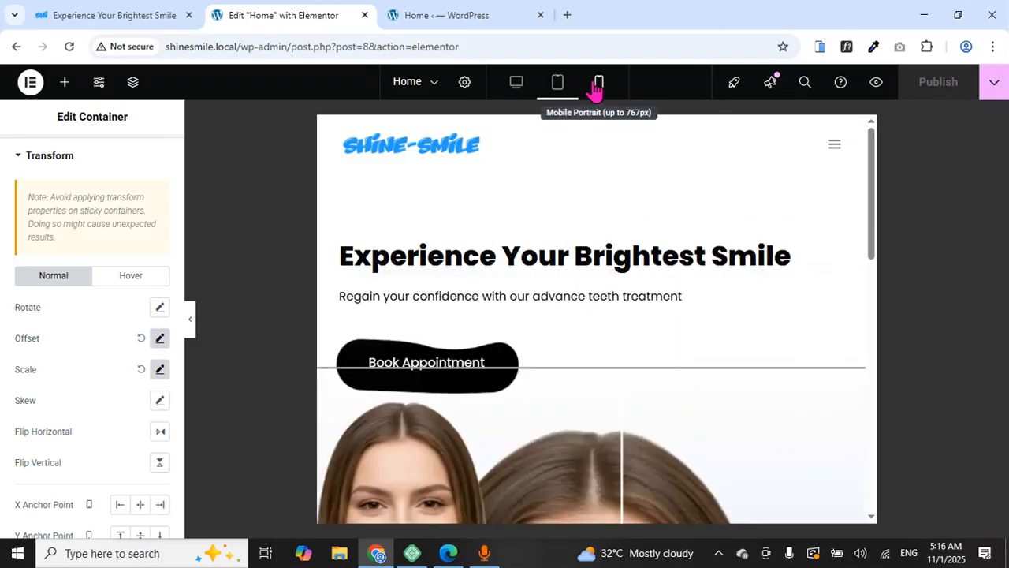
{"action": "scroll", "coordinate": [628, 260], "scroll_direction": "down", "scroll_amount": 8}
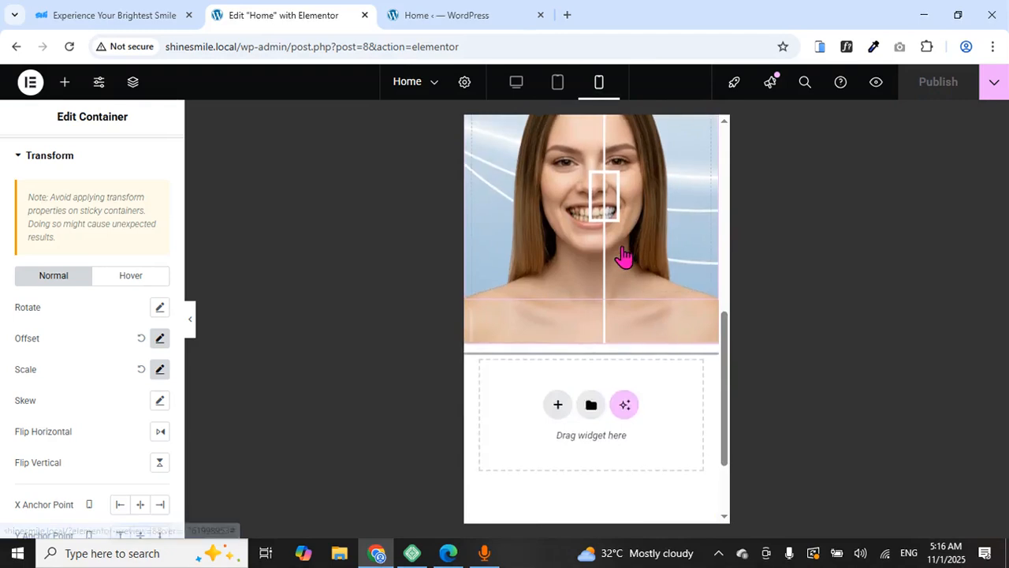
{"action": "scroll", "coordinate": [628, 259], "scroll_direction": "up", "scroll_amount": 8}
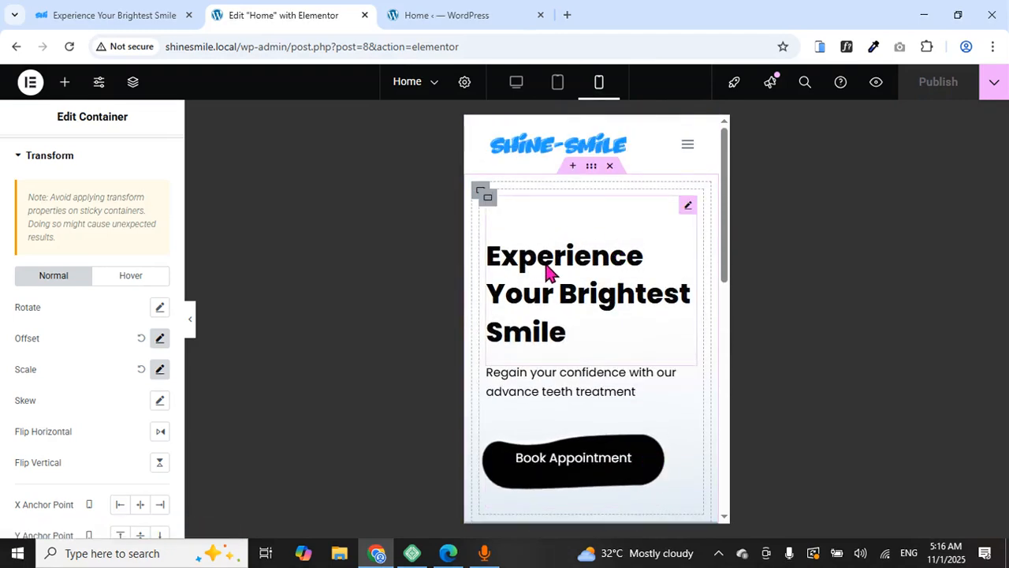
{"action": "left_click", "coordinate": [566, 252]}
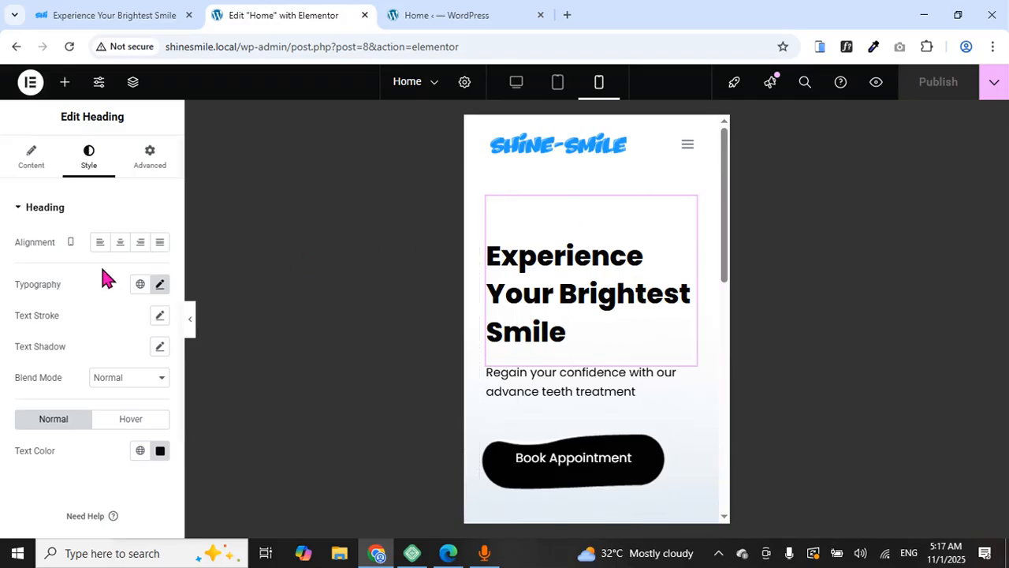
{"action": "left_click", "coordinate": [160, 289]}
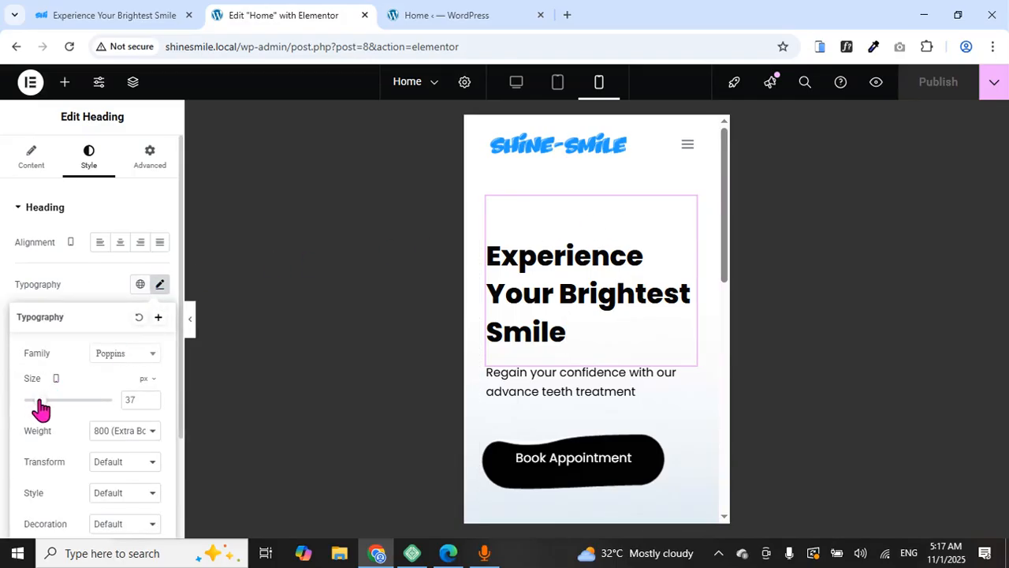
{"action": "left_click", "coordinate": [151, 403]}
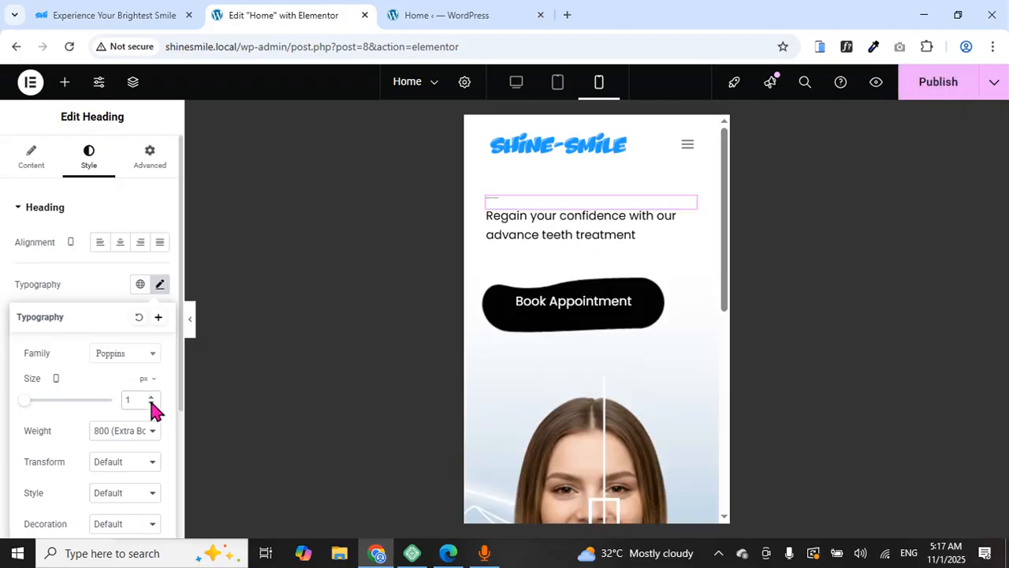
{"action": "left_click", "coordinate": [151, 398]}
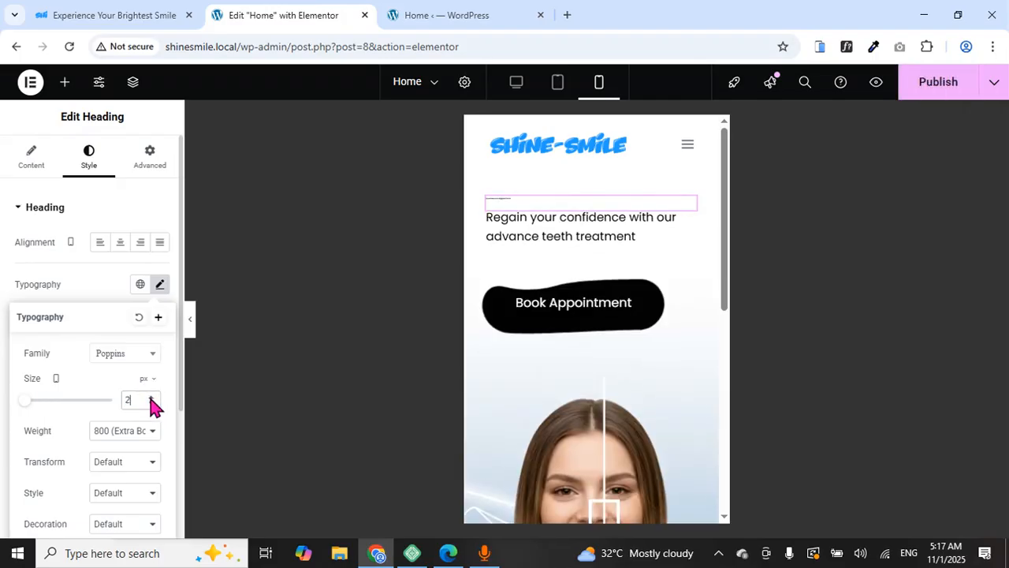
{"action": "left_click", "coordinate": [151, 398]}
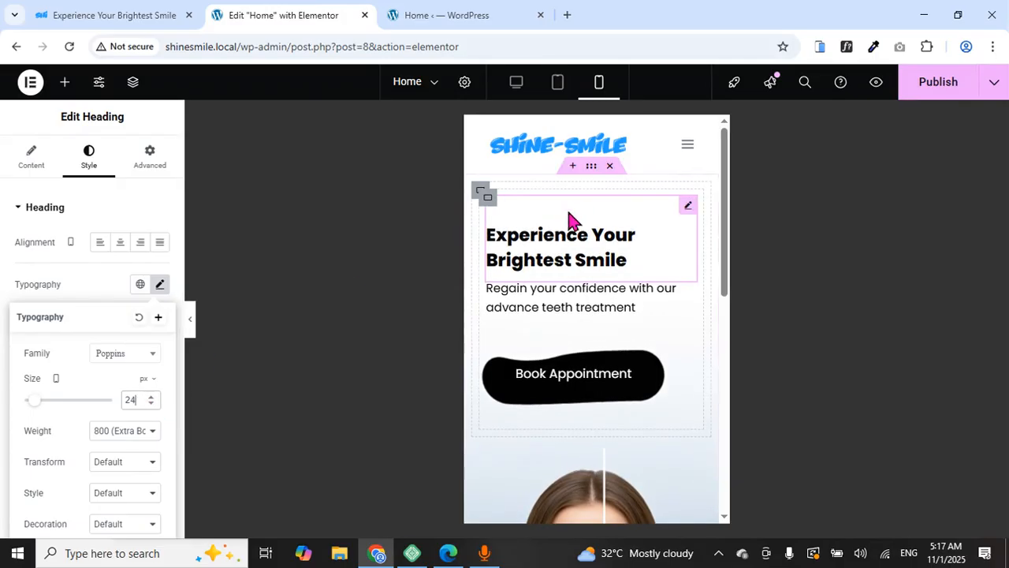
{"action": "left_click", "coordinate": [119, 249]}
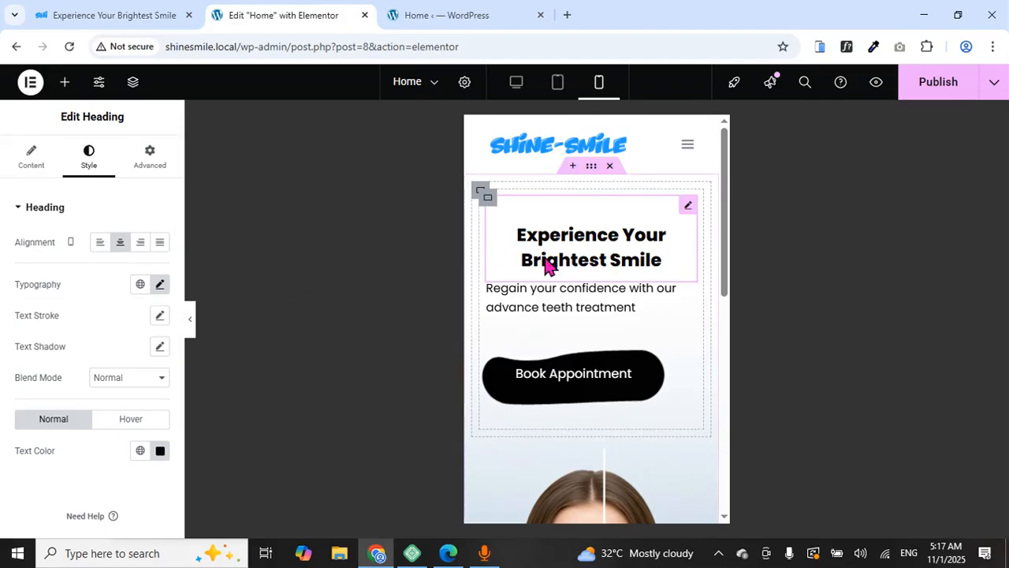
Raise the mobile hero heading's font size to 32 px
{"action": "left_click", "coordinate": [160, 285]}
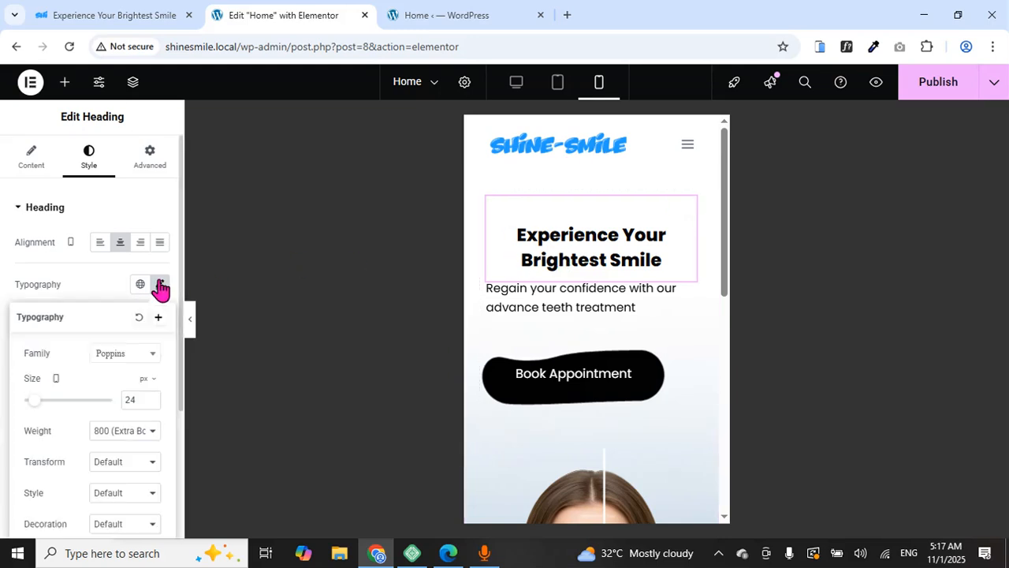
{"action": "left_click", "coordinate": [153, 398]}
{"action": "left_click", "coordinate": [153, 397]}
{"action": "left_click", "coordinate": [153, 398]}
{"action": "left_click", "coordinate": [153, 398]}
{"action": "left_click", "coordinate": [153, 397]}
{"action": "left_click", "coordinate": [153, 398]}
{"action": "left_click", "coordinate": [153, 399]}
{"action": "left_click", "coordinate": [153, 399]}
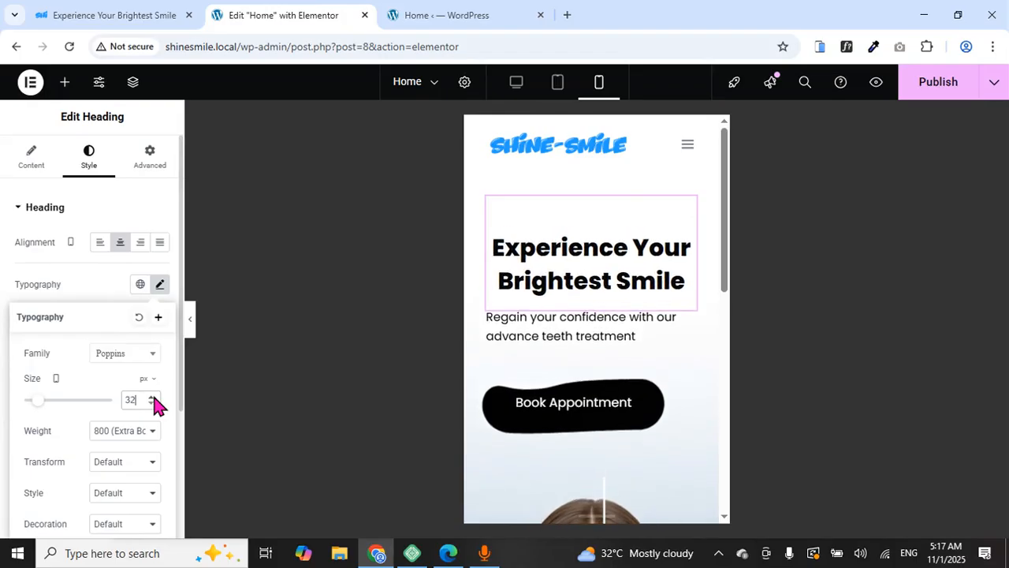
{"action": "left_click", "coordinate": [517, 323]}
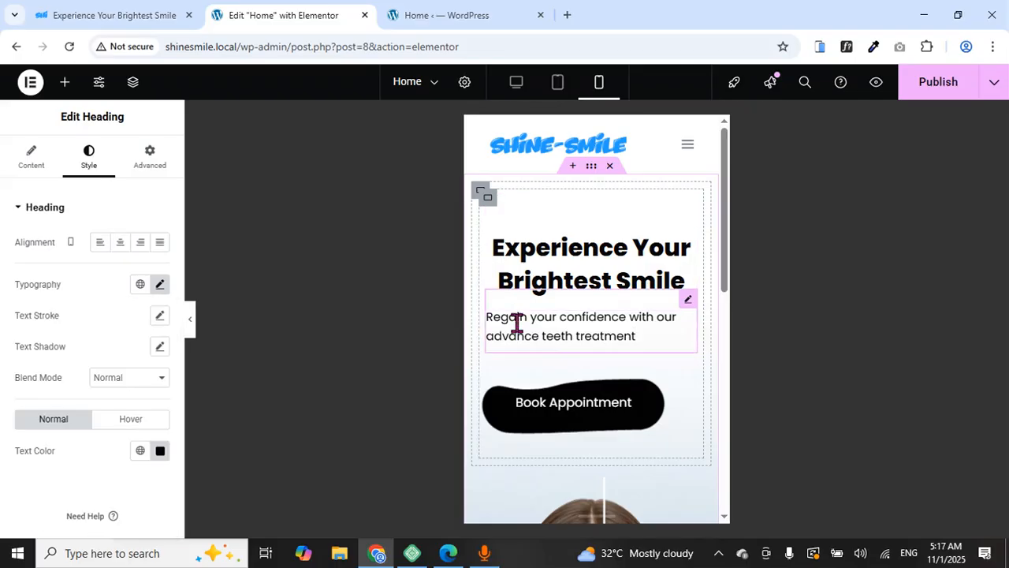
On mobile, centre-align the hero paragraph and set the Book Appointment button's Align Self to Center
{"action": "left_click", "coordinate": [123, 246]}
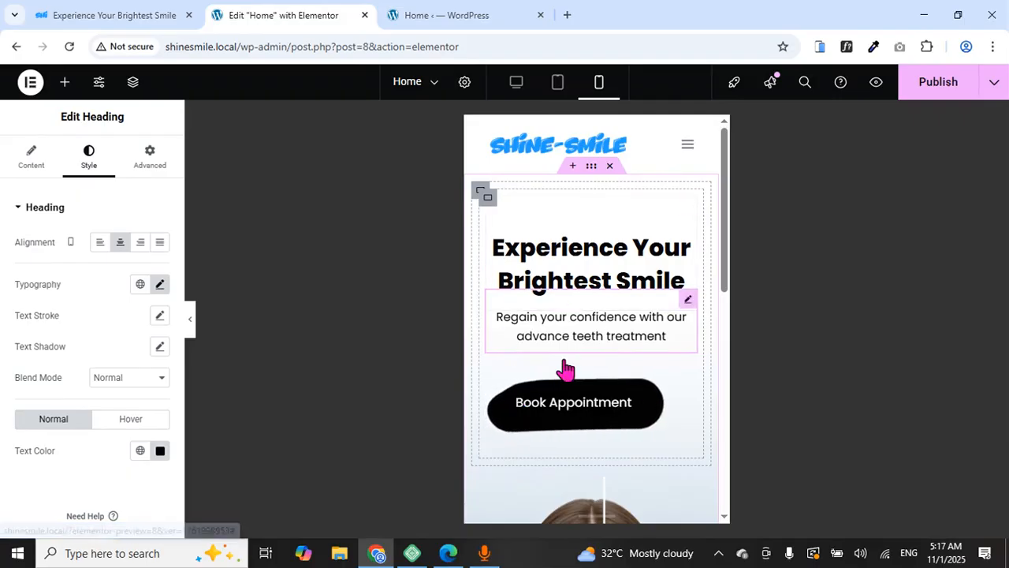
{"action": "left_click", "coordinate": [556, 402]}
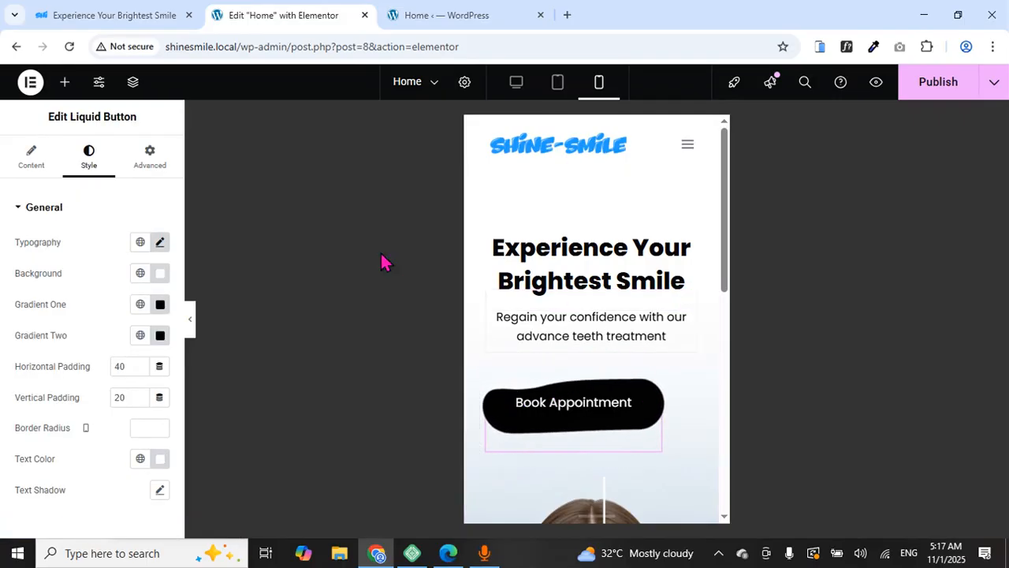
{"action": "left_click", "coordinate": [150, 158]}
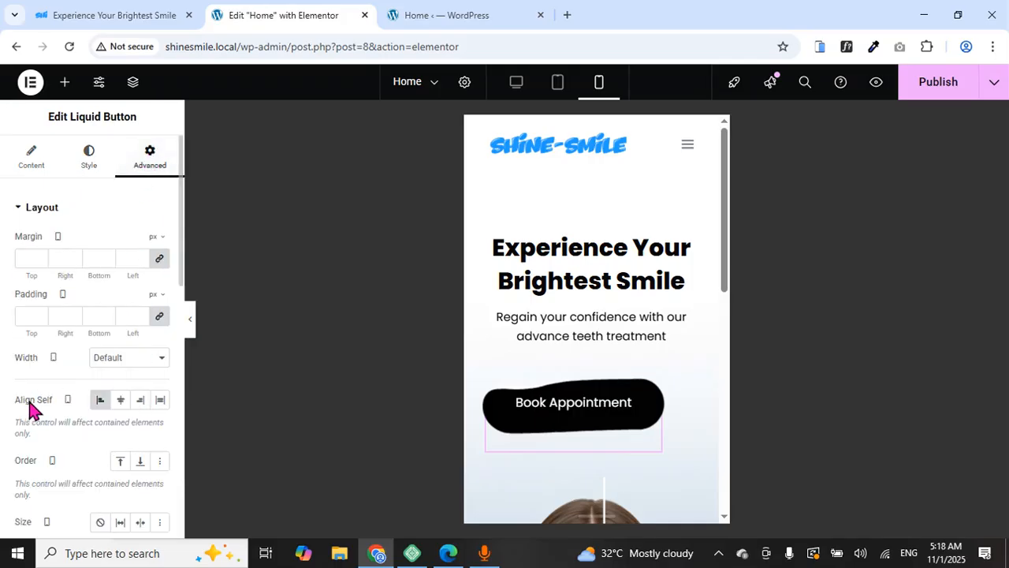
{"action": "left_click", "coordinate": [121, 400]}
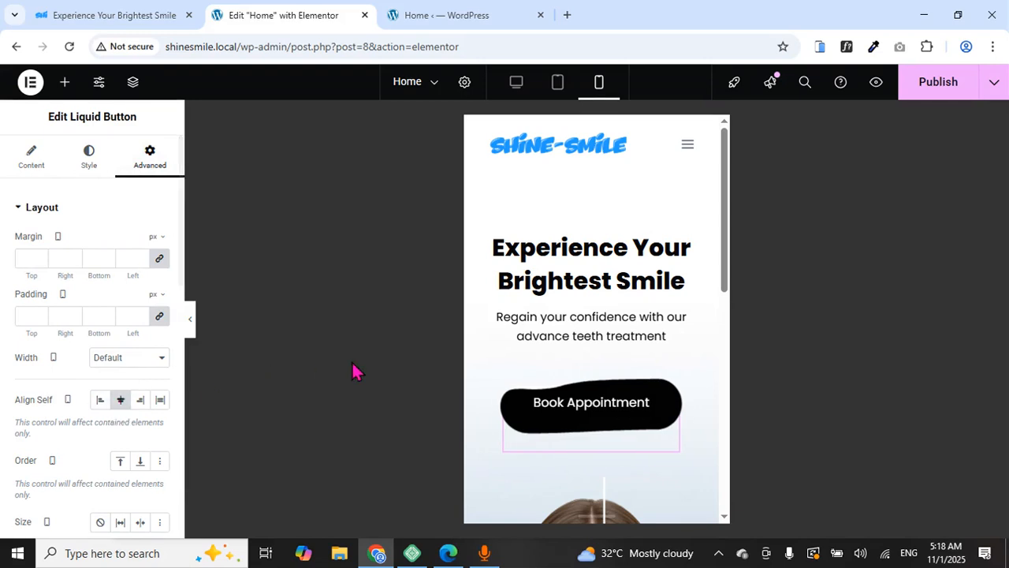
{"action": "scroll", "coordinate": [581, 282], "scroll_direction": "down", "scroll_amount": 4}
{"action": "scroll", "coordinate": [581, 281], "scroll_direction": "up", "scroll_amount": 2}
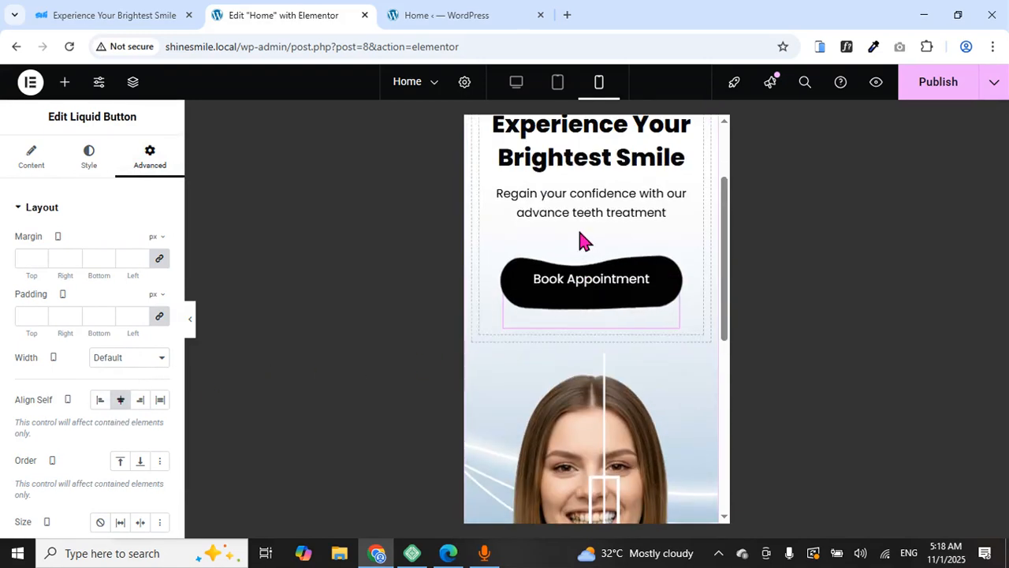
{"action": "scroll", "coordinate": [581, 240], "scroll_direction": "down", "scroll_amount": 5}
{"action": "scroll", "coordinate": [581, 241], "scroll_direction": "up", "scroll_amount": 5}
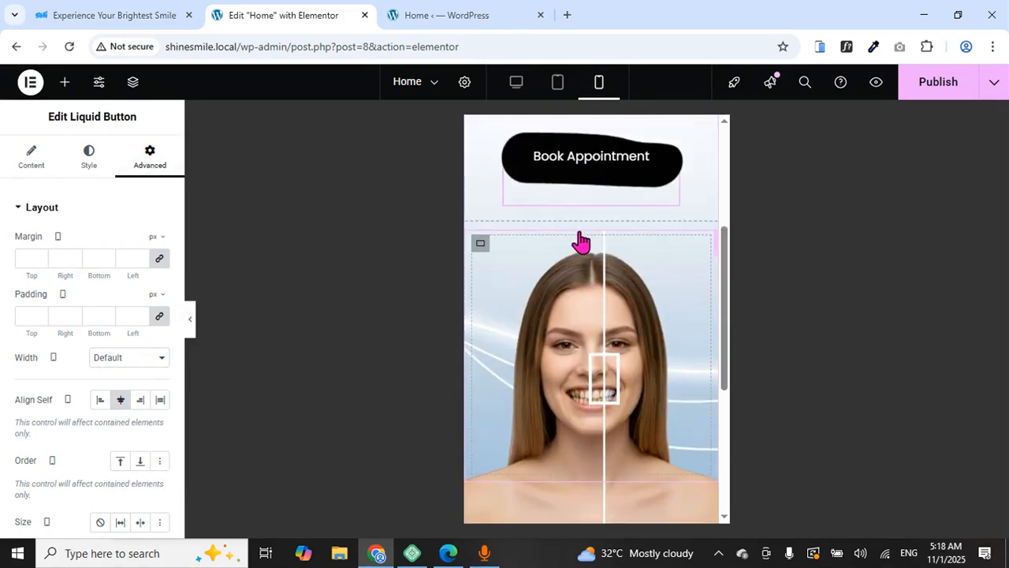
{"action": "scroll", "coordinate": [563, 433], "scroll_direction": "down", "scroll_amount": 3}
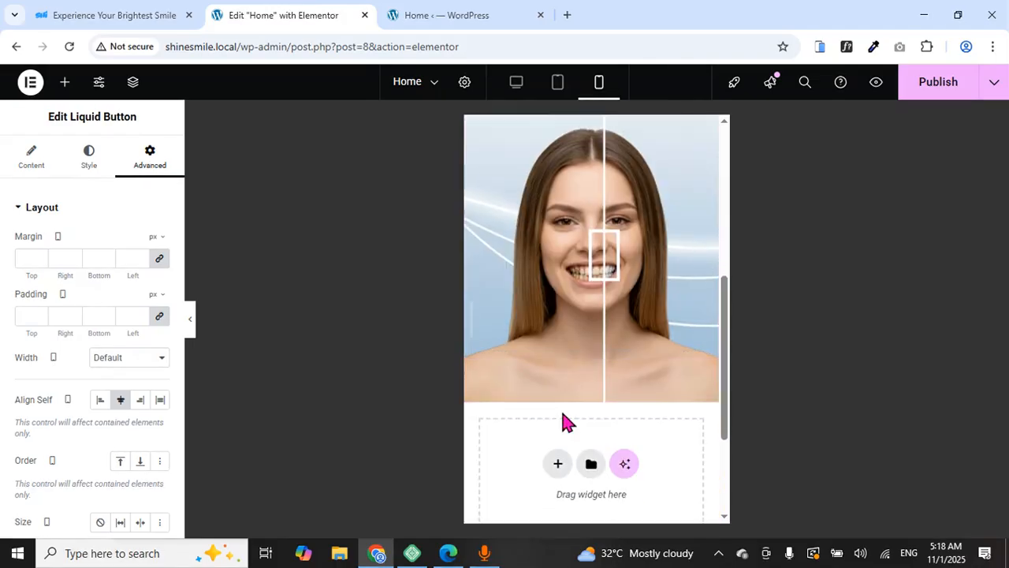
{"action": "scroll", "coordinate": [563, 414], "scroll_direction": "up", "scroll_amount": 2}
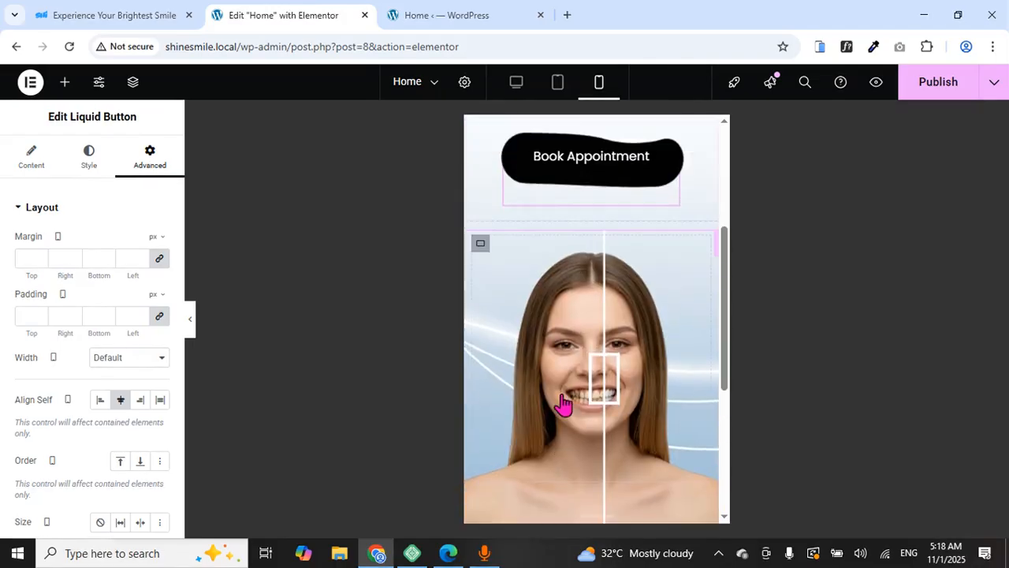
Set the before/after image container's mobile Transform Scale to 0.8
{"action": "left_click", "coordinate": [484, 245]}
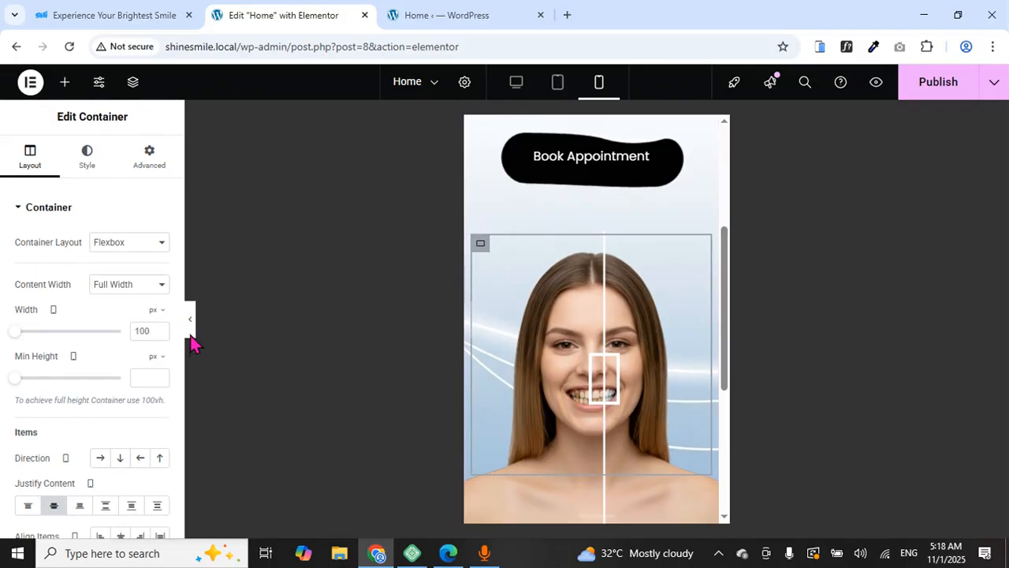
{"action": "left_click", "coordinate": [145, 169]}
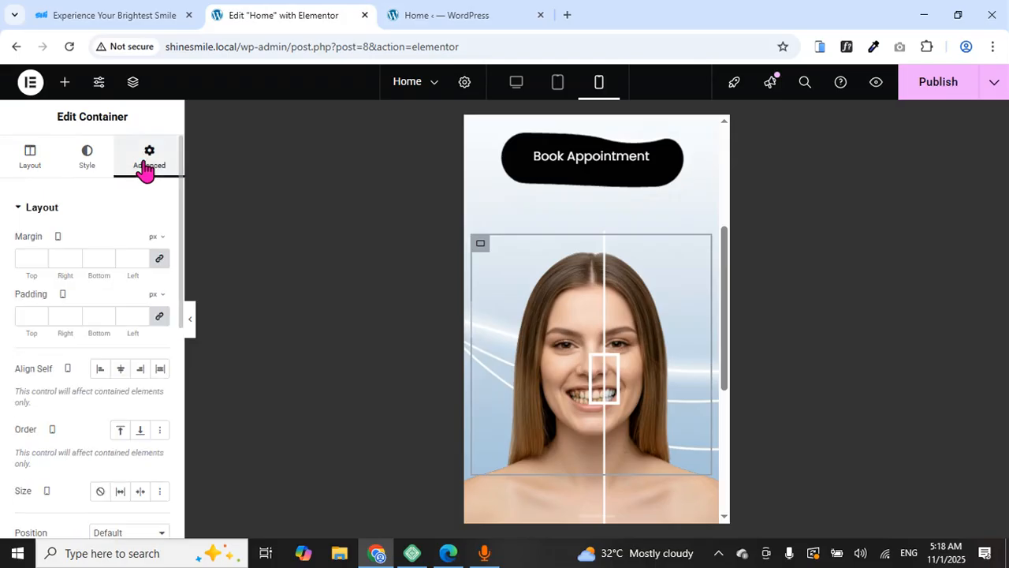
{"action": "scroll", "coordinate": [128, 339], "scroll_direction": "down", "scroll_amount": 3}
{"action": "scroll", "coordinate": [124, 336], "scroll_direction": "down", "scroll_amount": 3}
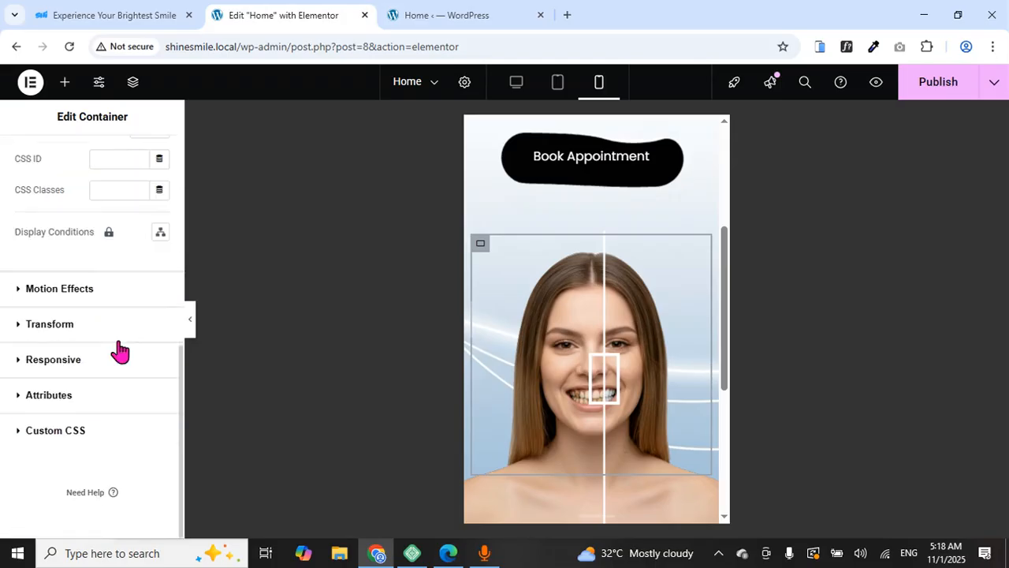
{"action": "left_click", "coordinate": [47, 325]}
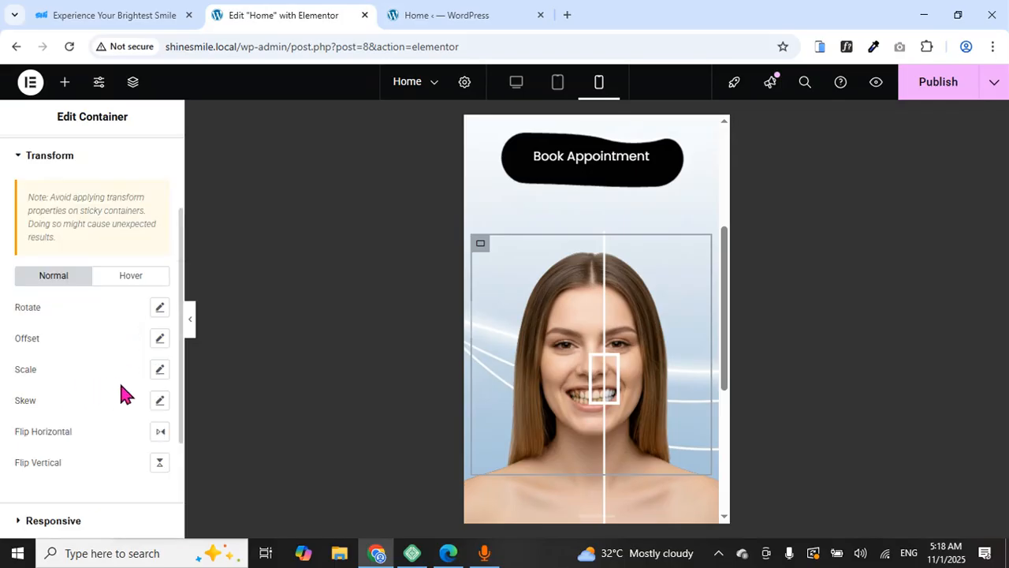
{"action": "left_click", "coordinate": [159, 369]}
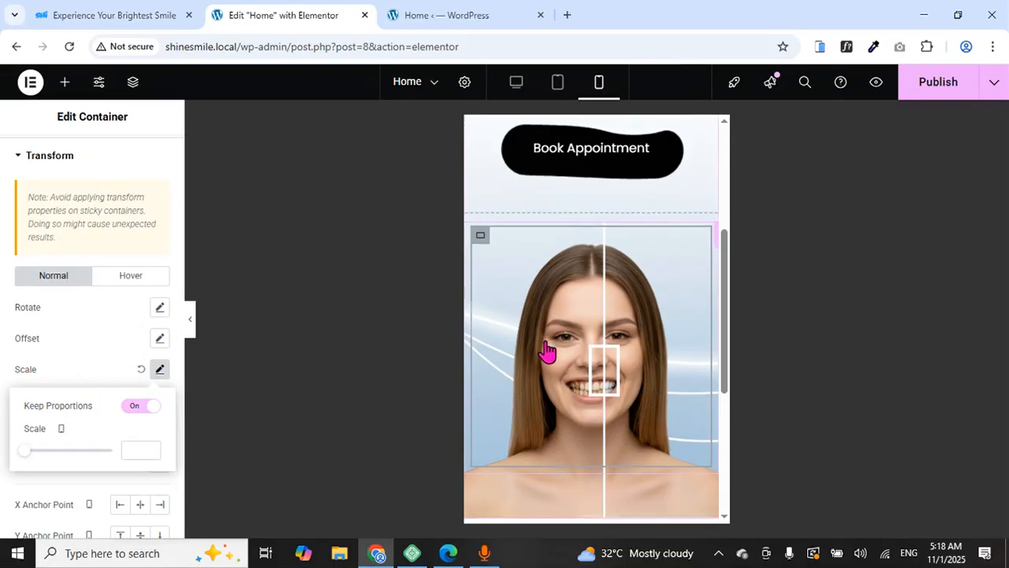
{"action": "scroll", "coordinate": [545, 352], "scroll_direction": "down", "scroll_amount": 2}
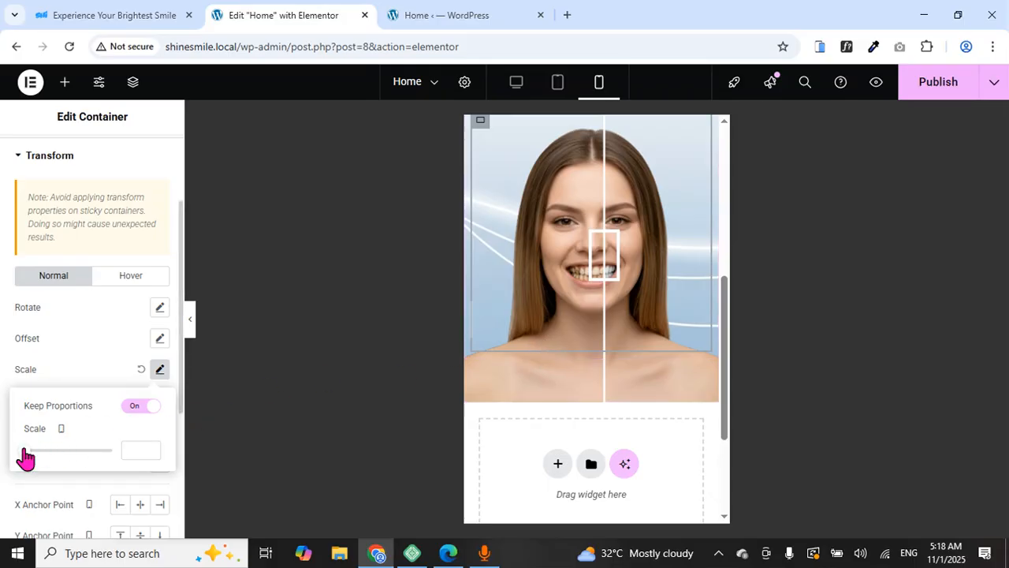
{"action": "left_click_drag", "start_coordinate": [26, 457], "coordinate": [56, 467]}
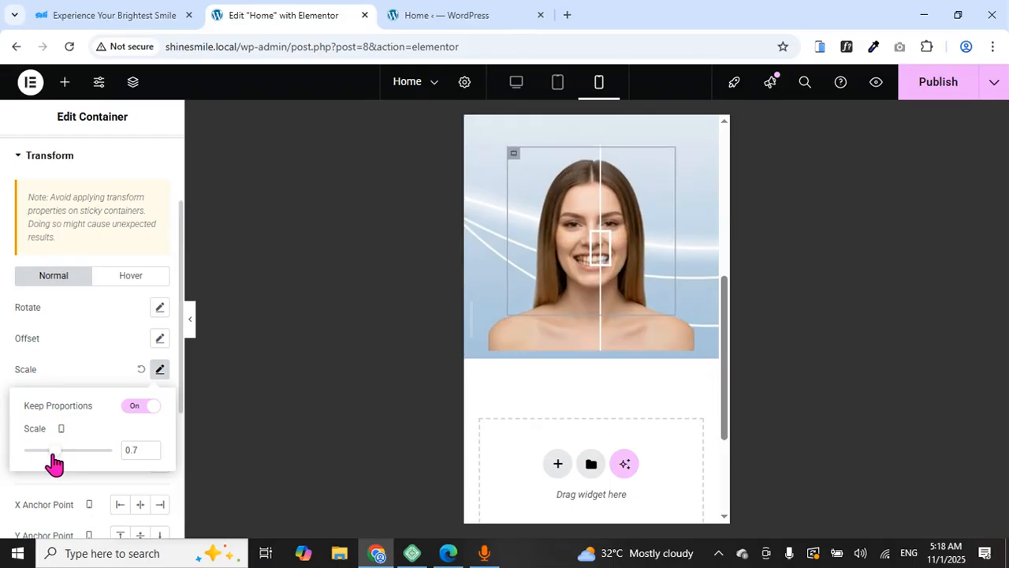
{"action": "left_click", "coordinate": [149, 447]}
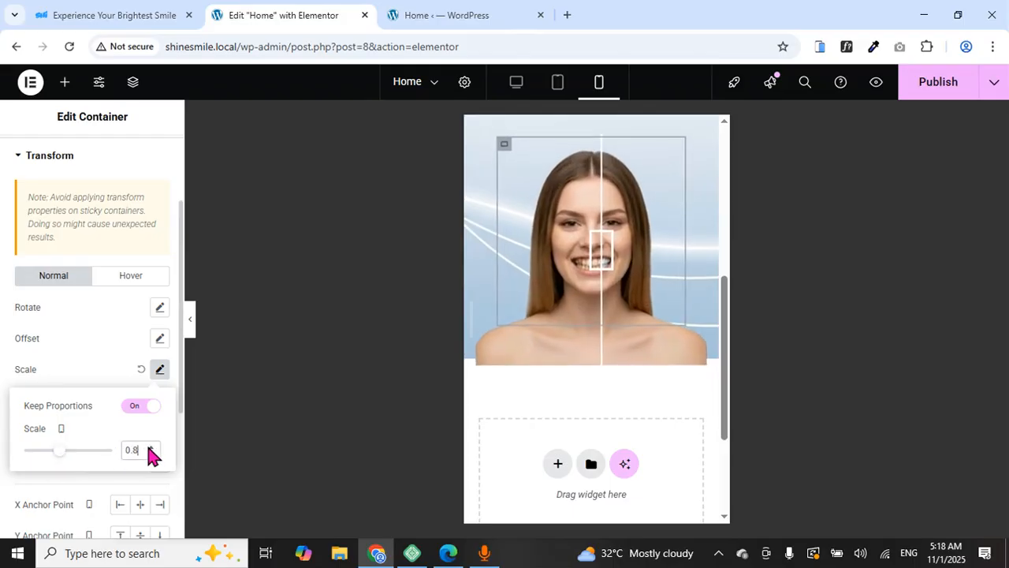
{"action": "left_click", "coordinate": [150, 453]}
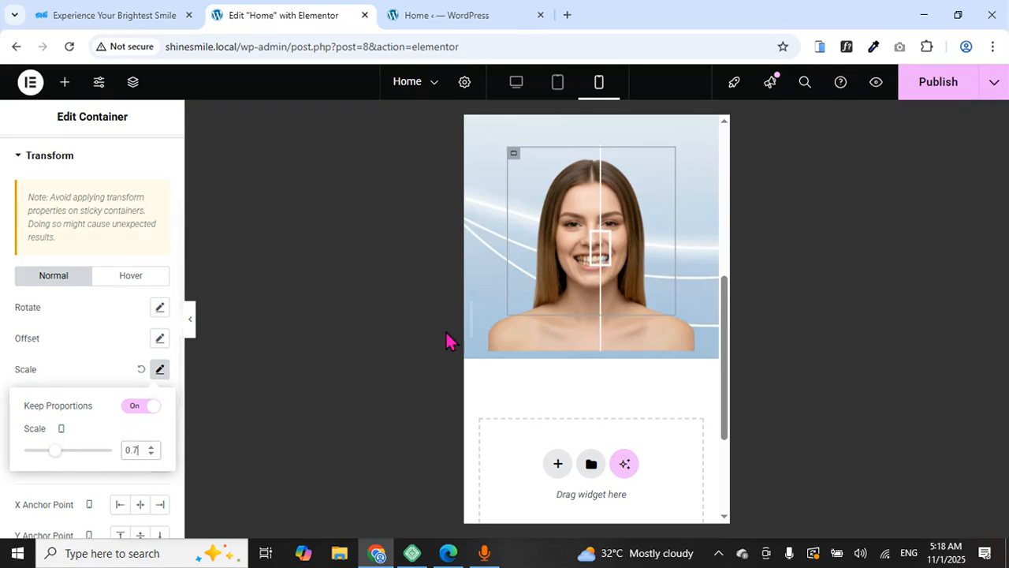
{"action": "scroll", "coordinate": [561, 318], "scroll_direction": "up", "scroll_amount": 3}
{"action": "scroll", "coordinate": [573, 298], "scroll_direction": "down", "scroll_amount": 3}
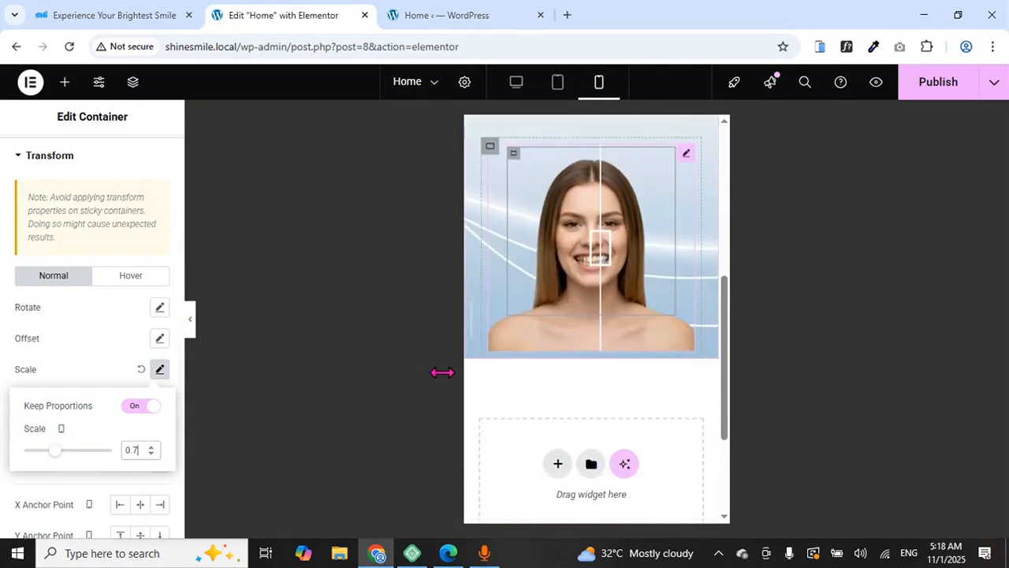
{"action": "left_click", "coordinate": [150, 447]}
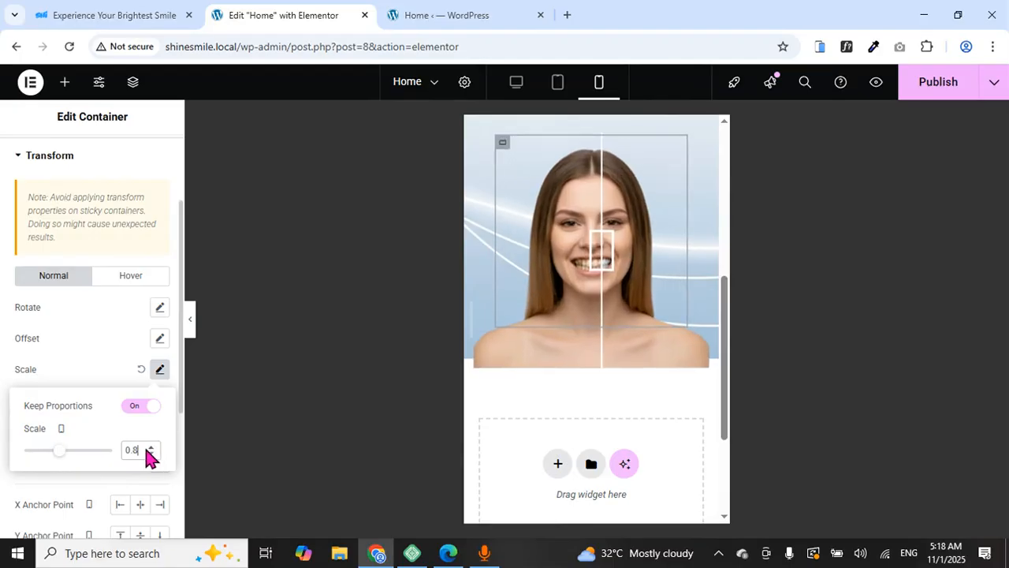
Give the container a mobile Offset Y of -13 px to nudge it upward
{"action": "left_click", "coordinate": [159, 338]}
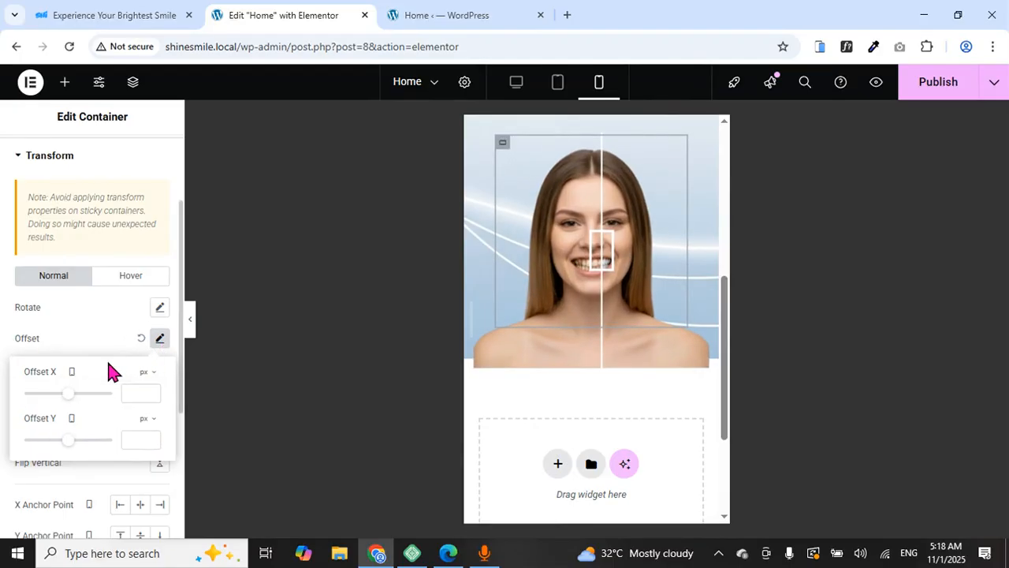
{"action": "left_click", "coordinate": [152, 441]}
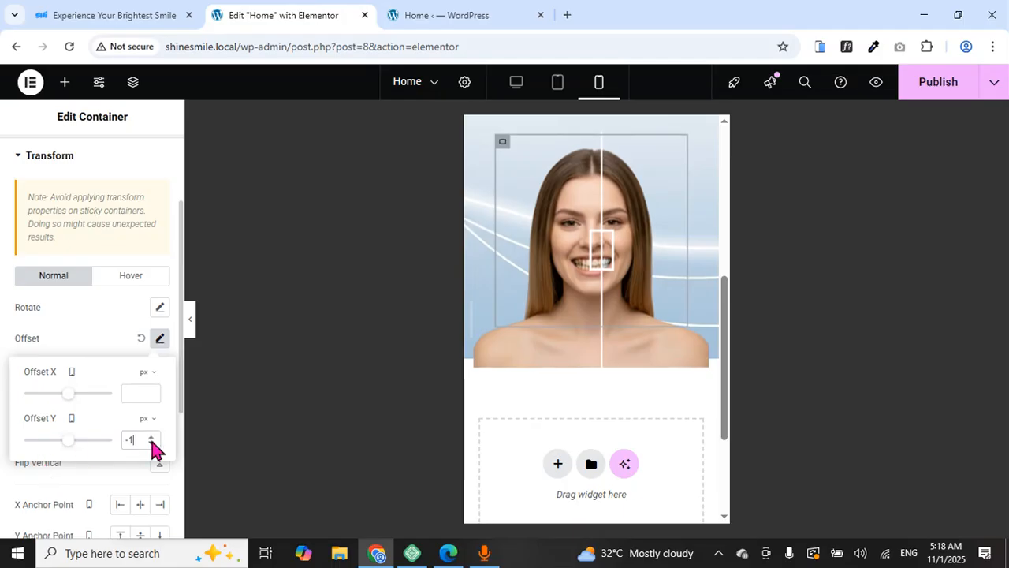
{"action": "left_click", "coordinate": [152, 440]}
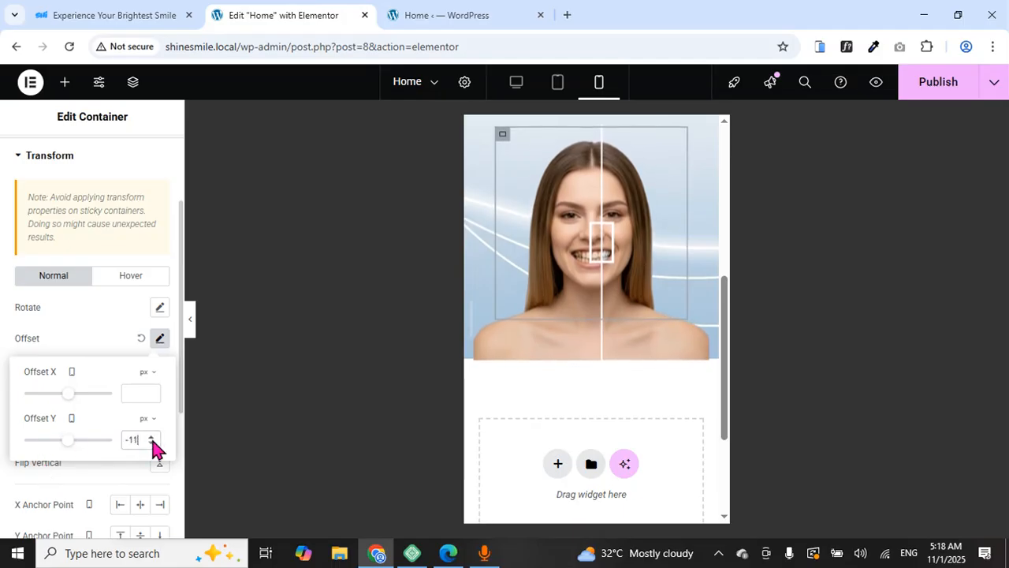
{"action": "left_click", "coordinate": [152, 442]}
{"action": "left_click", "coordinate": [152, 443]}
{"action": "left_click", "coordinate": [153, 442]}
{"action": "left_click", "coordinate": [152, 442]}
{"action": "left_click", "coordinate": [152, 442]}
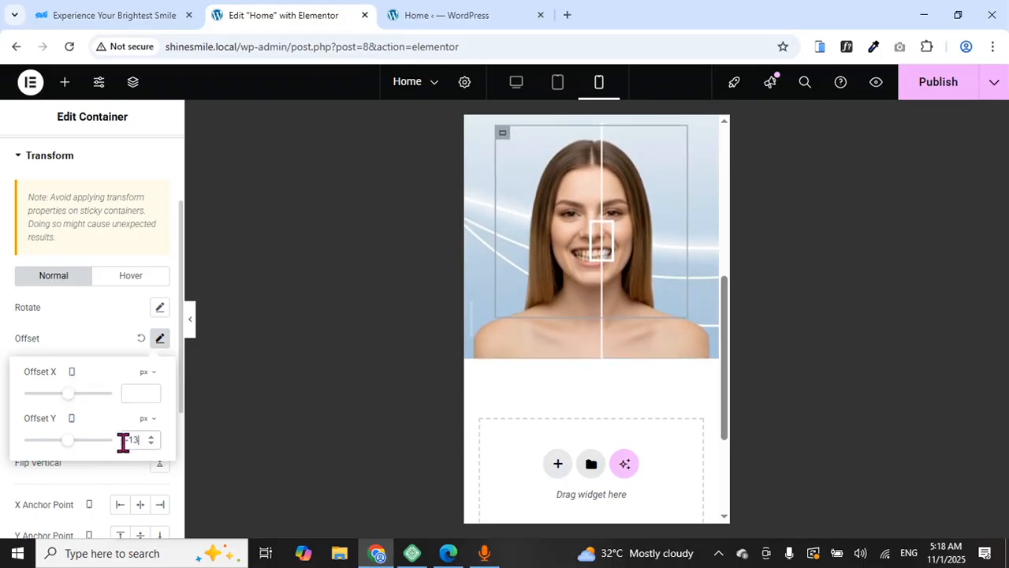
{"action": "scroll", "coordinate": [536, 345], "scroll_direction": "up", "scroll_amount": 5}
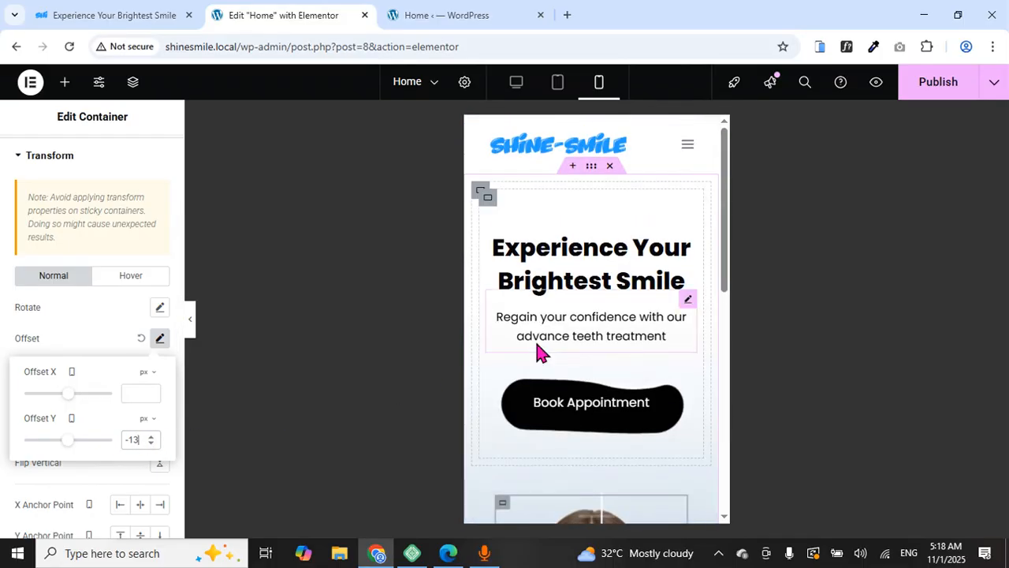
{"action": "scroll", "coordinate": [536, 345], "scroll_direction": "down", "scroll_amount": 3}
{"action": "scroll", "coordinate": [535, 354], "scroll_direction": "down", "scroll_amount": 3}
{"action": "scroll", "coordinate": [541, 355], "scroll_direction": "up", "scroll_amount": 4}
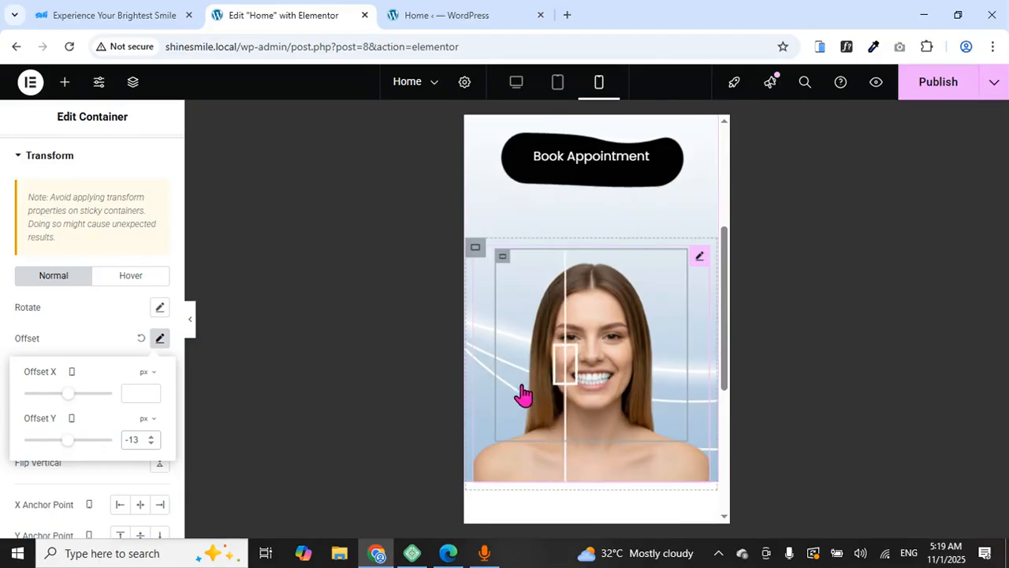
Publish the Home page with the responsive hero changes
{"action": "left_click", "coordinate": [580, 392]}
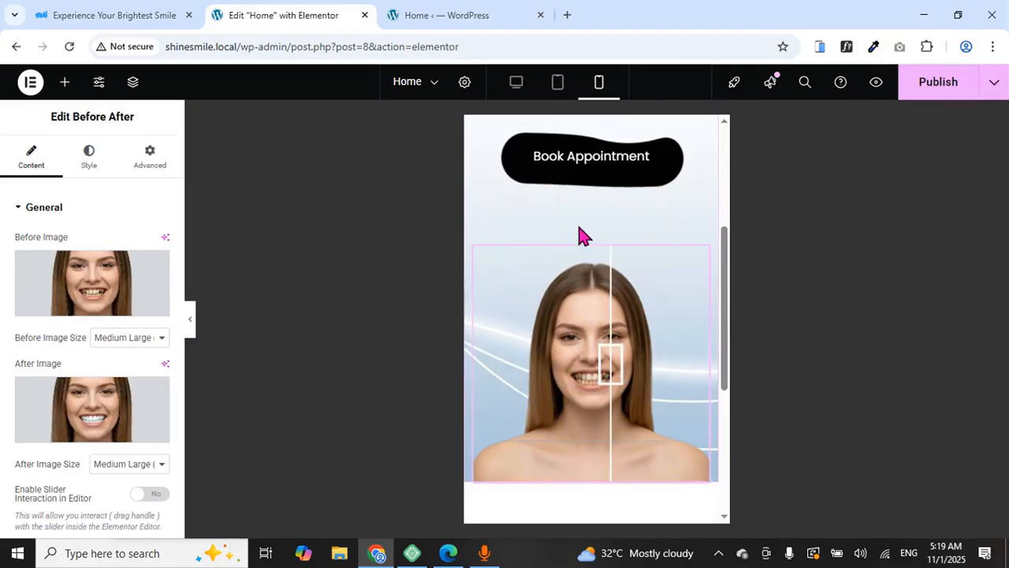
{"action": "scroll", "coordinate": [591, 228], "scroll_direction": "up", "scroll_amount": 3}
{"action": "scroll", "coordinate": [592, 227], "scroll_direction": "down", "scroll_amount": 3}
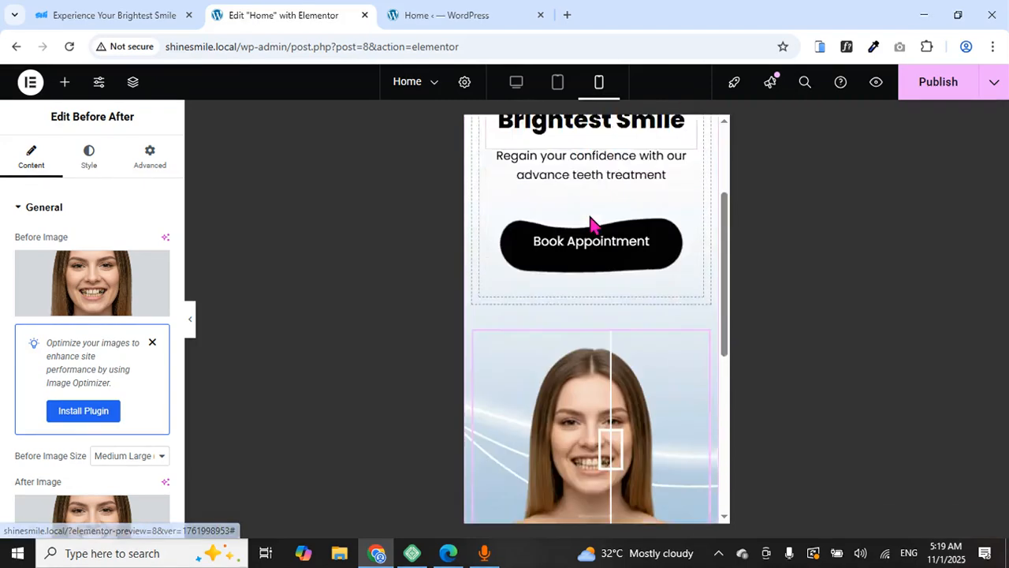
{"action": "scroll", "coordinate": [593, 227], "scroll_direction": "up", "scroll_amount": 3}
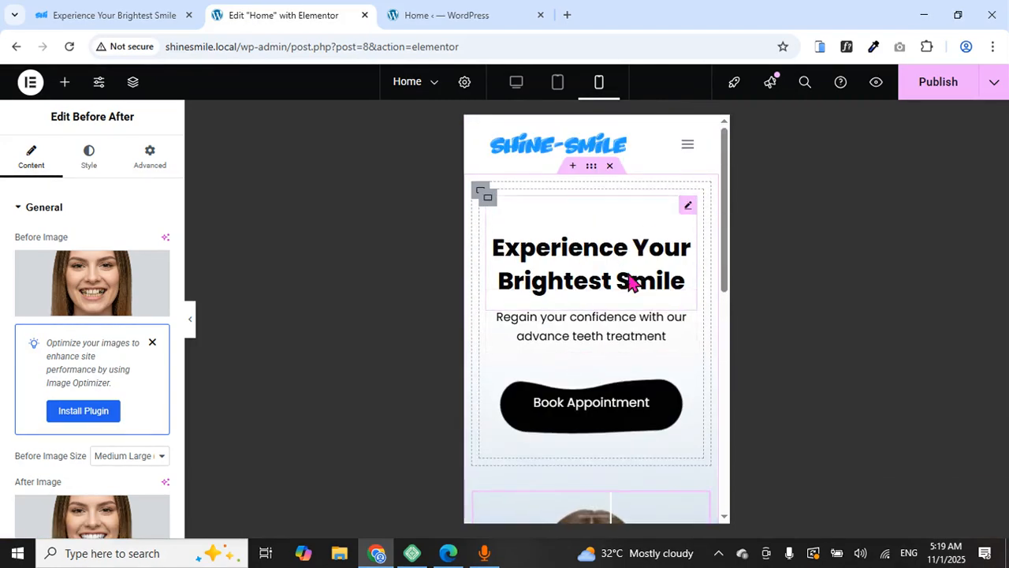
{"action": "scroll", "coordinate": [571, 358], "scroll_direction": "down", "scroll_amount": 3}
{"action": "scroll", "coordinate": [568, 339], "scroll_direction": "up", "scroll_amount": 3}
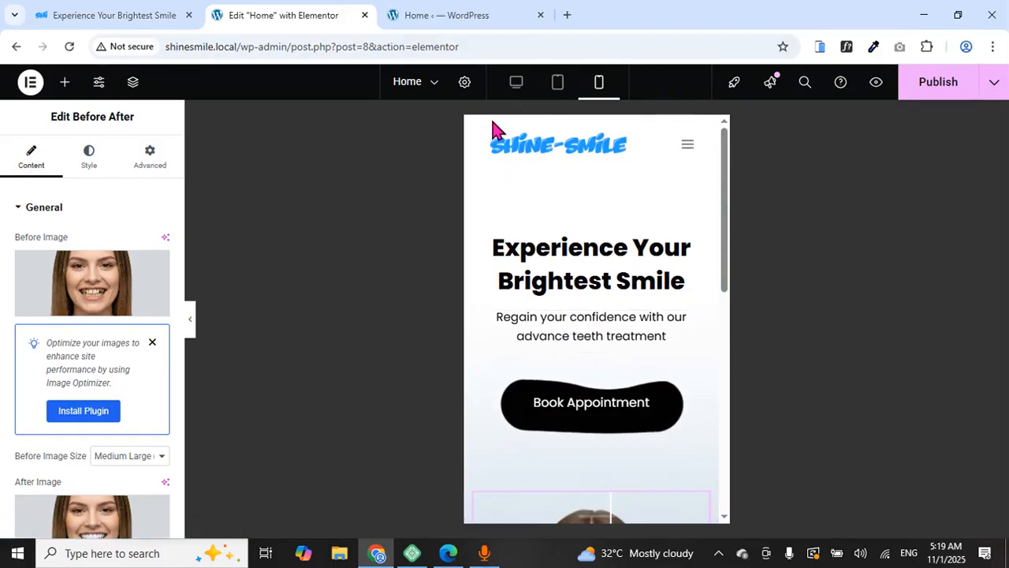
{"action": "left_click", "coordinate": [931, 92]}
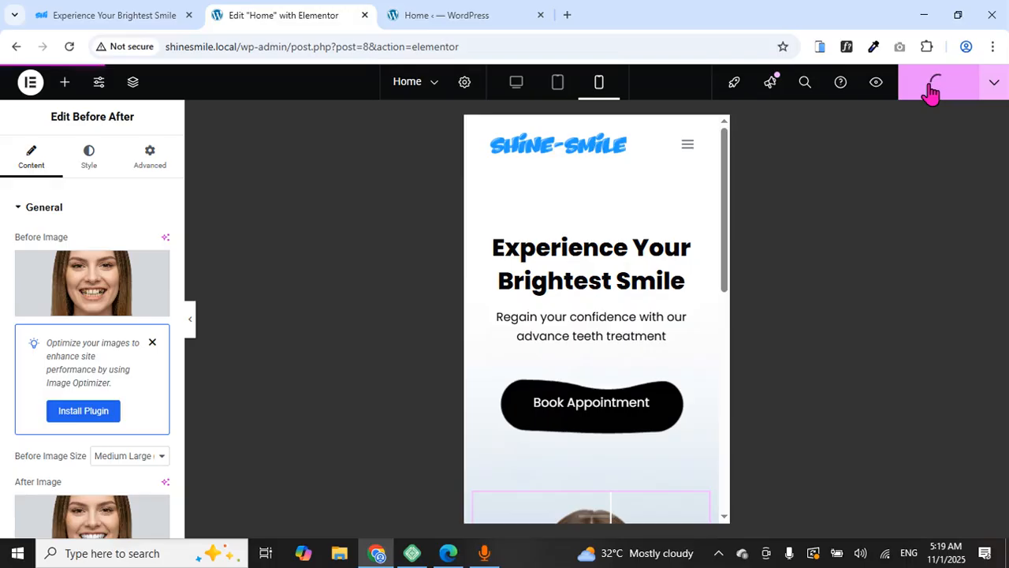
Preview the hero at desktop width with the editing panel hidden
{"action": "left_click", "coordinate": [518, 83]}
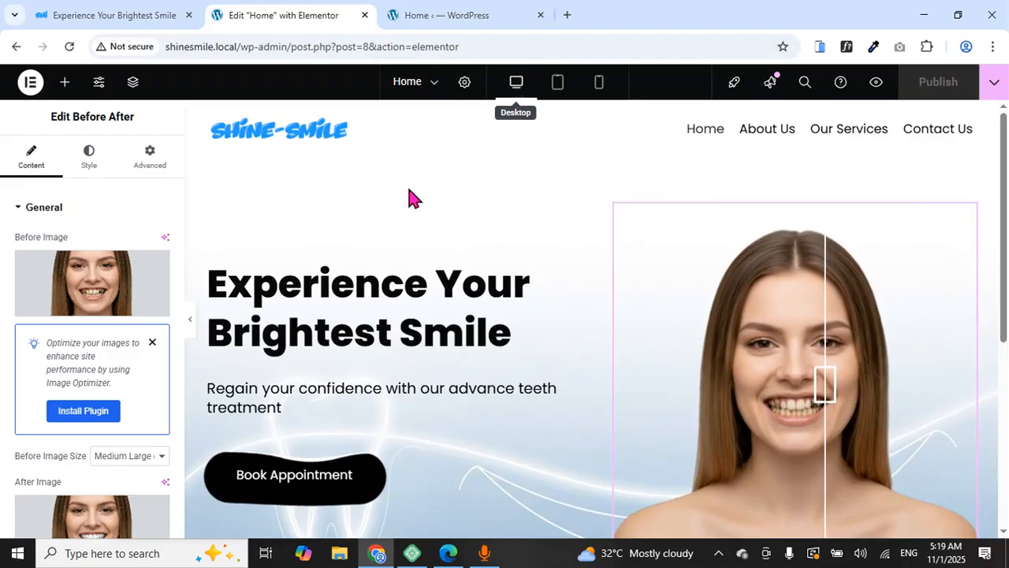
{"action": "left_click", "coordinate": [185, 331]}
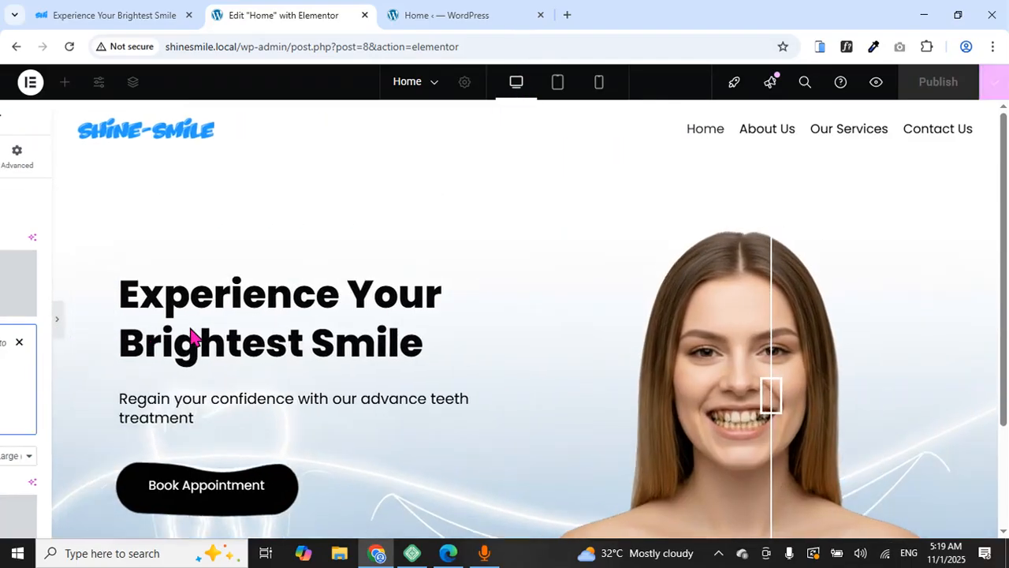
{"action": "scroll", "coordinate": [552, 268], "scroll_direction": "down", "scroll_amount": 2}
{"action": "scroll", "coordinate": [576, 264], "scroll_direction": "up", "scroll_amount": 2}
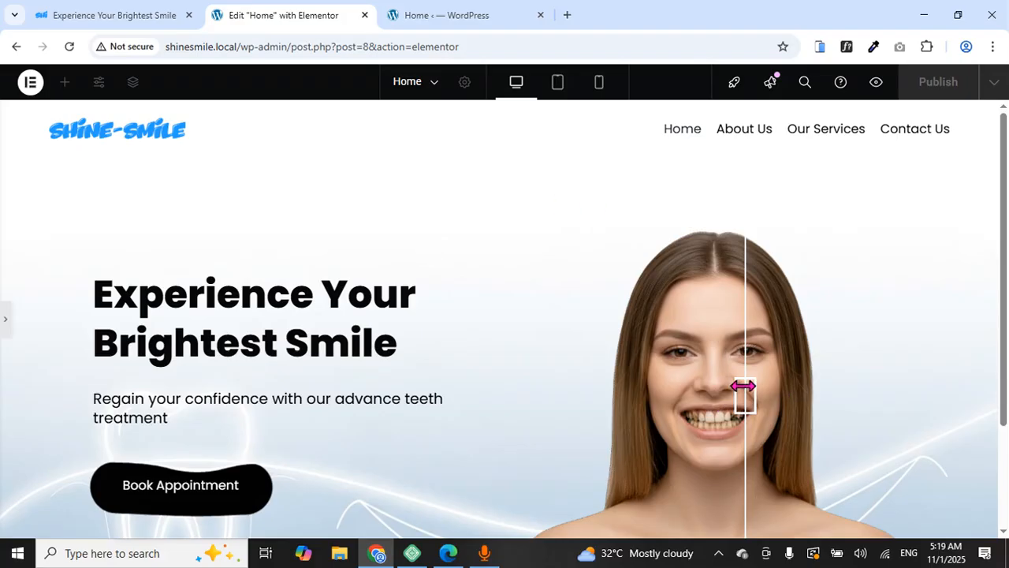
{"action": "left_click_drag", "start_coordinate": [744, 386], "coordinate": [683, 419]}
{"action": "scroll", "coordinate": [331, 418], "scroll_direction": "down", "scroll_amount": 1}
{"action": "scroll", "coordinate": [169, 383], "scroll_direction": "up", "scroll_amount": 2}
{"action": "scroll", "coordinate": [387, 352], "scroll_direction": "down", "scroll_amount": 2}
{"action": "scroll", "coordinate": [468, 219], "scroll_direction": "up", "scroll_amount": 2}
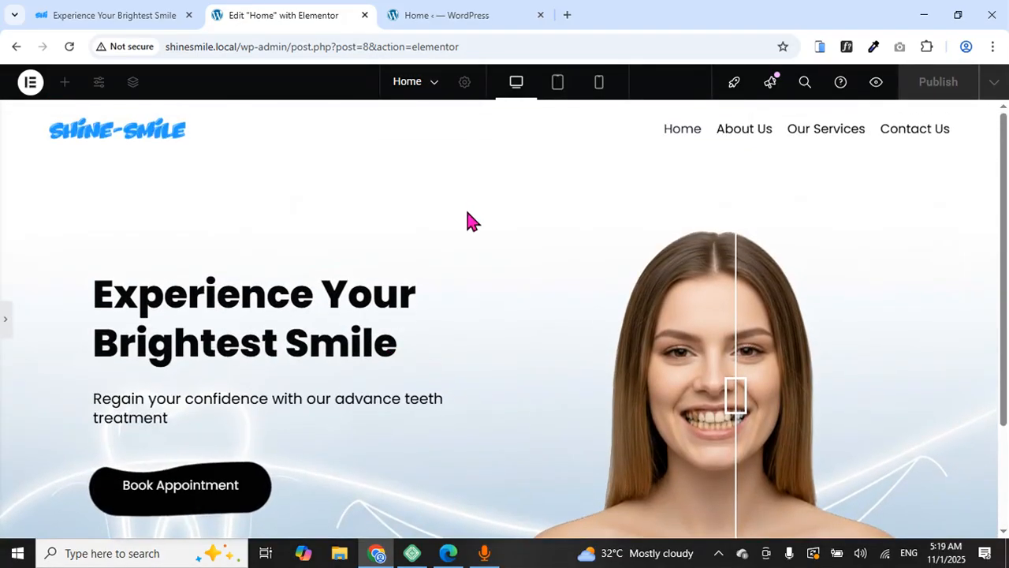
Check the hero layout at tablet width
{"action": "left_click", "coordinate": [558, 85]}
{"action": "left_click_drag", "start_coordinate": [657, 369], "coordinate": [565, 410]}
{"action": "scroll", "coordinate": [436, 332], "scroll_direction": "down", "scroll_amount": 1}
{"action": "scroll", "coordinate": [439, 341], "scroll_direction": "up", "scroll_amount": 1}
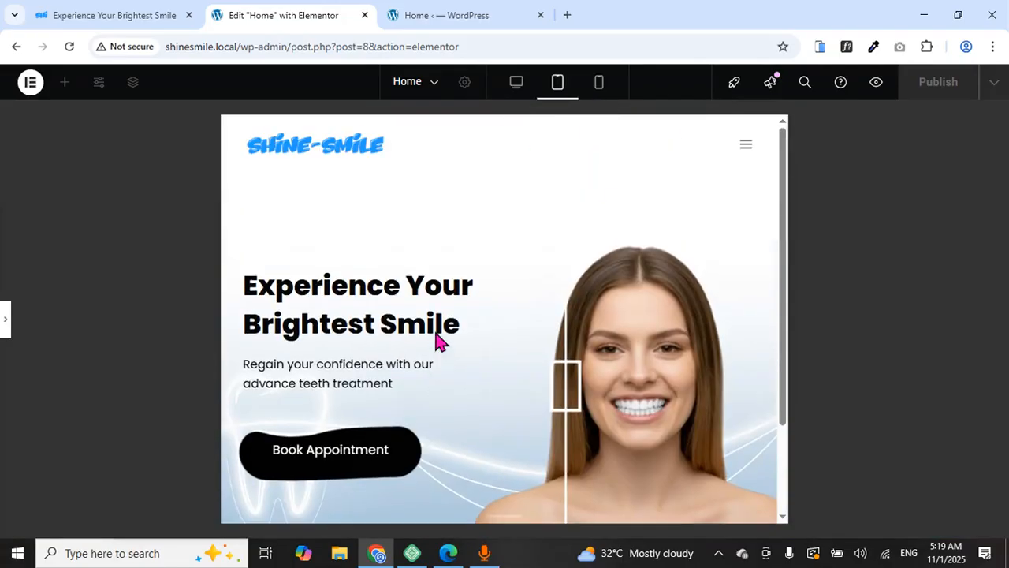
Check the mobile layout and test the before/after comparison slider
{"action": "left_click", "coordinate": [601, 84]}
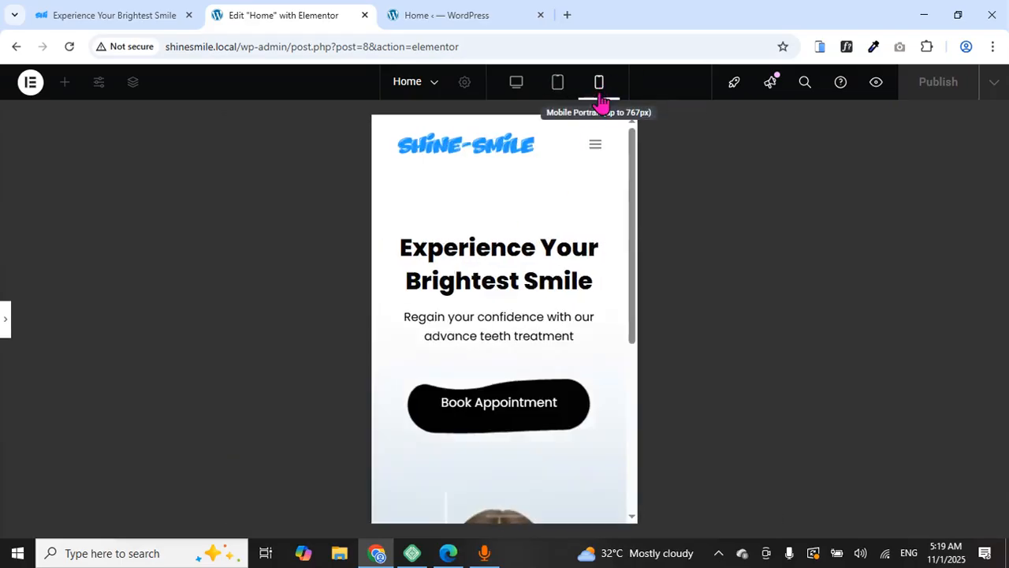
{"action": "scroll", "coordinate": [542, 226], "scroll_direction": "down", "scroll_amount": 2}
{"action": "scroll", "coordinate": [542, 227], "scroll_direction": "down", "scroll_amount": 3}
{"action": "left_click_drag", "start_coordinate": [438, 298], "coordinate": [502, 307]}
{"action": "scroll", "coordinate": [523, 315], "scroll_direction": "up", "scroll_amount": 5}
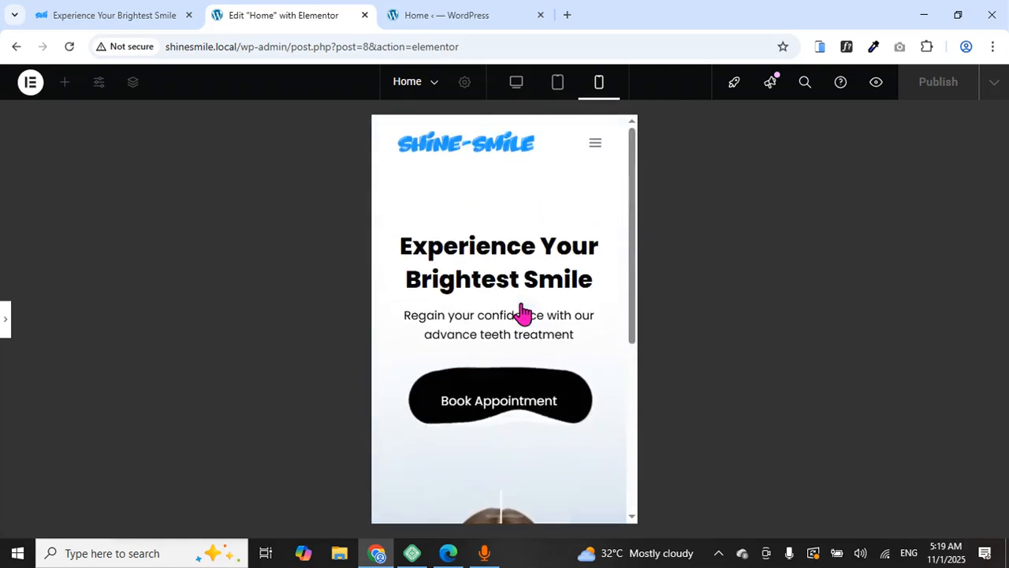
{"action": "scroll", "coordinate": [508, 293], "scroll_direction": "down", "scroll_amount": 5}
{"action": "scroll", "coordinate": [503, 284], "scroll_direction": "up", "scroll_amount": 5}
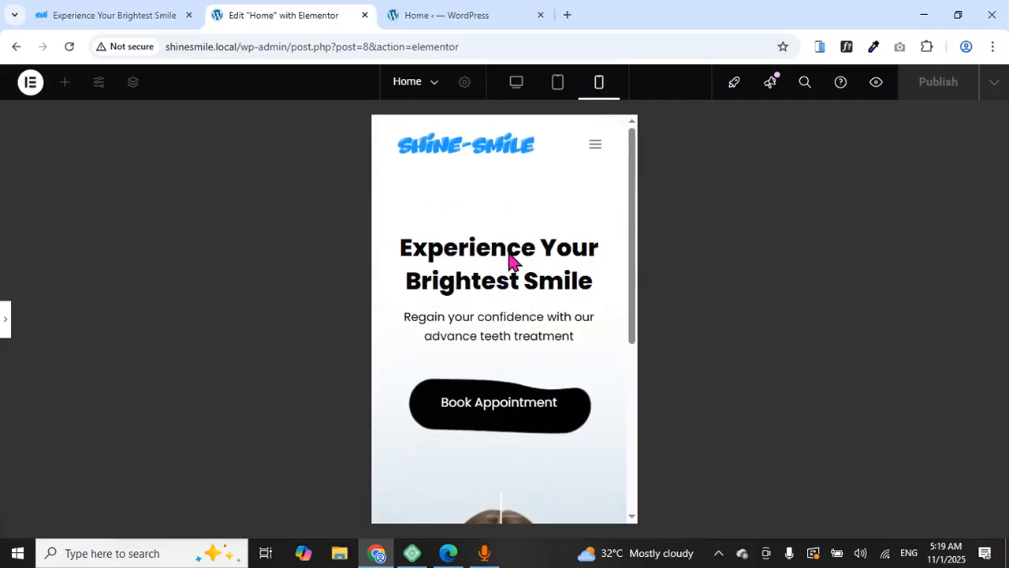